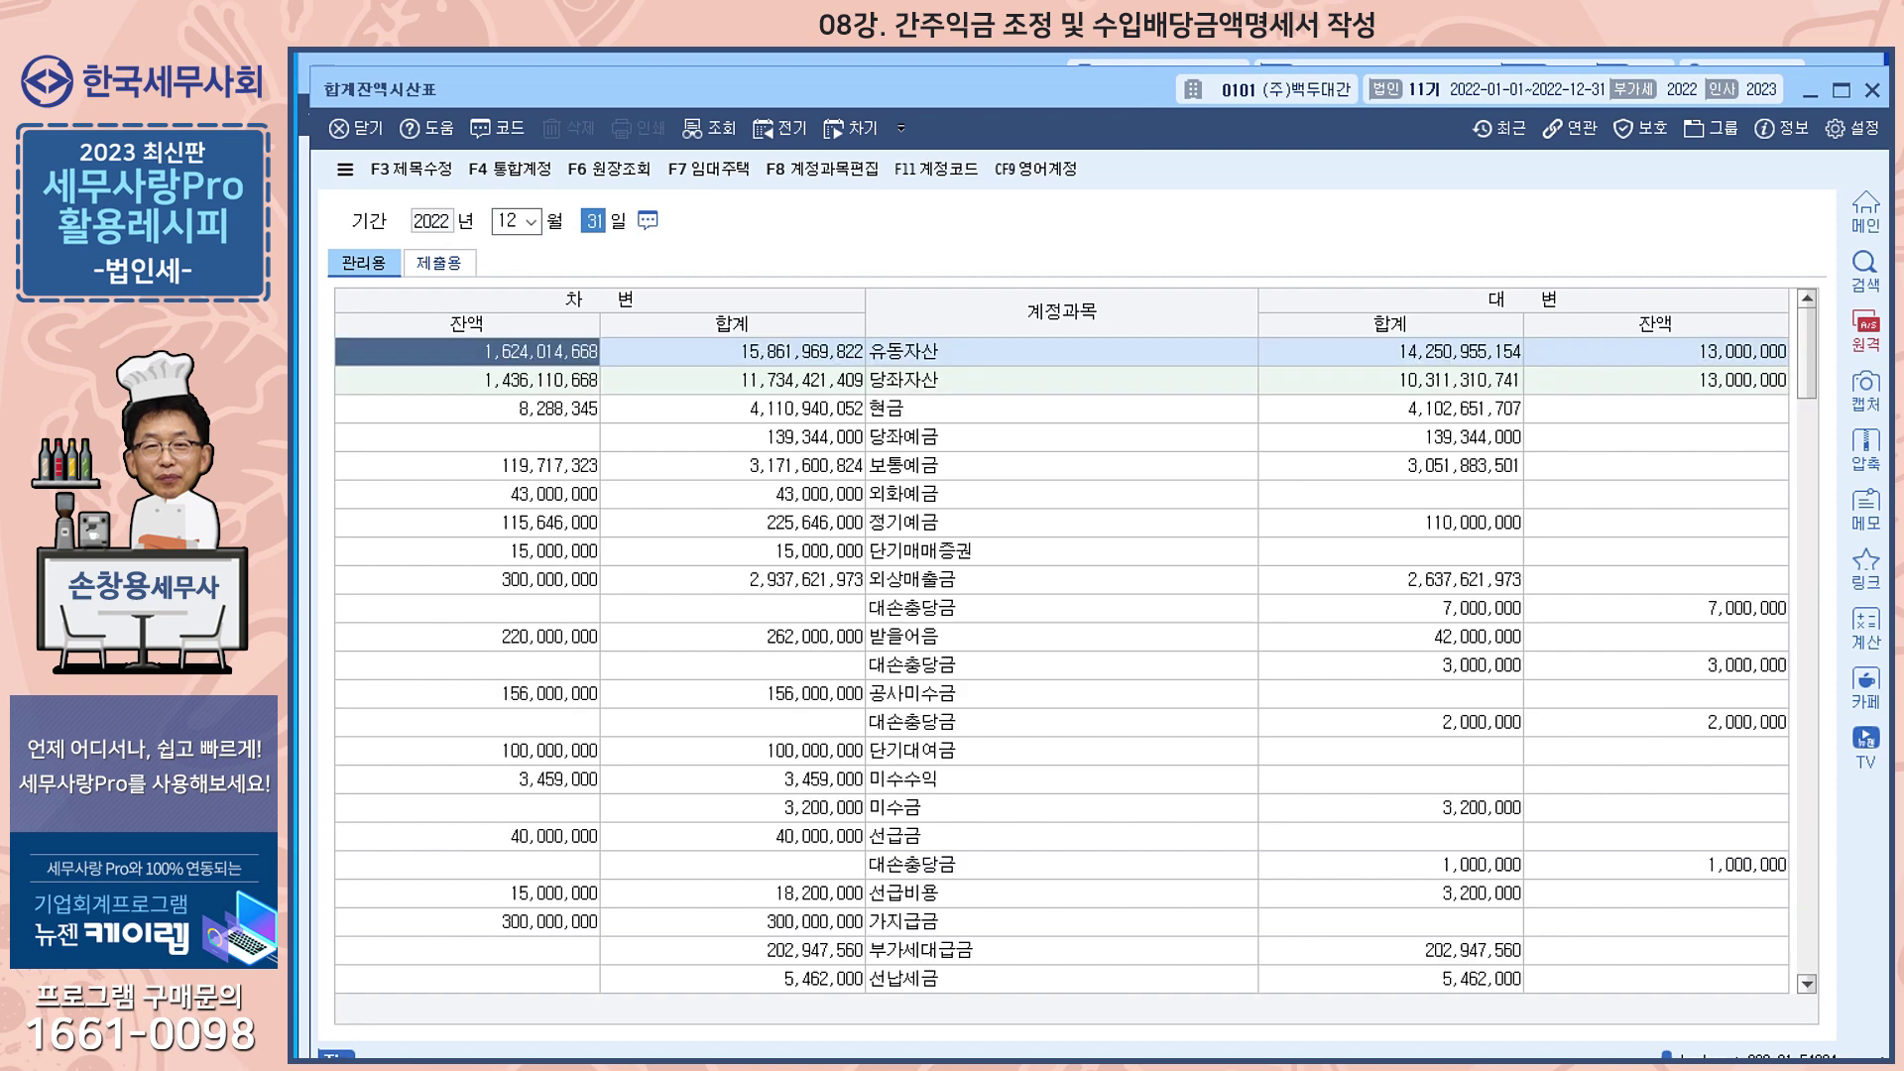
Review the 임대보증금 ledger from the trial balance, then close the ledger and 합계잔액시산표
scroll(1077, 659, "down", 6)
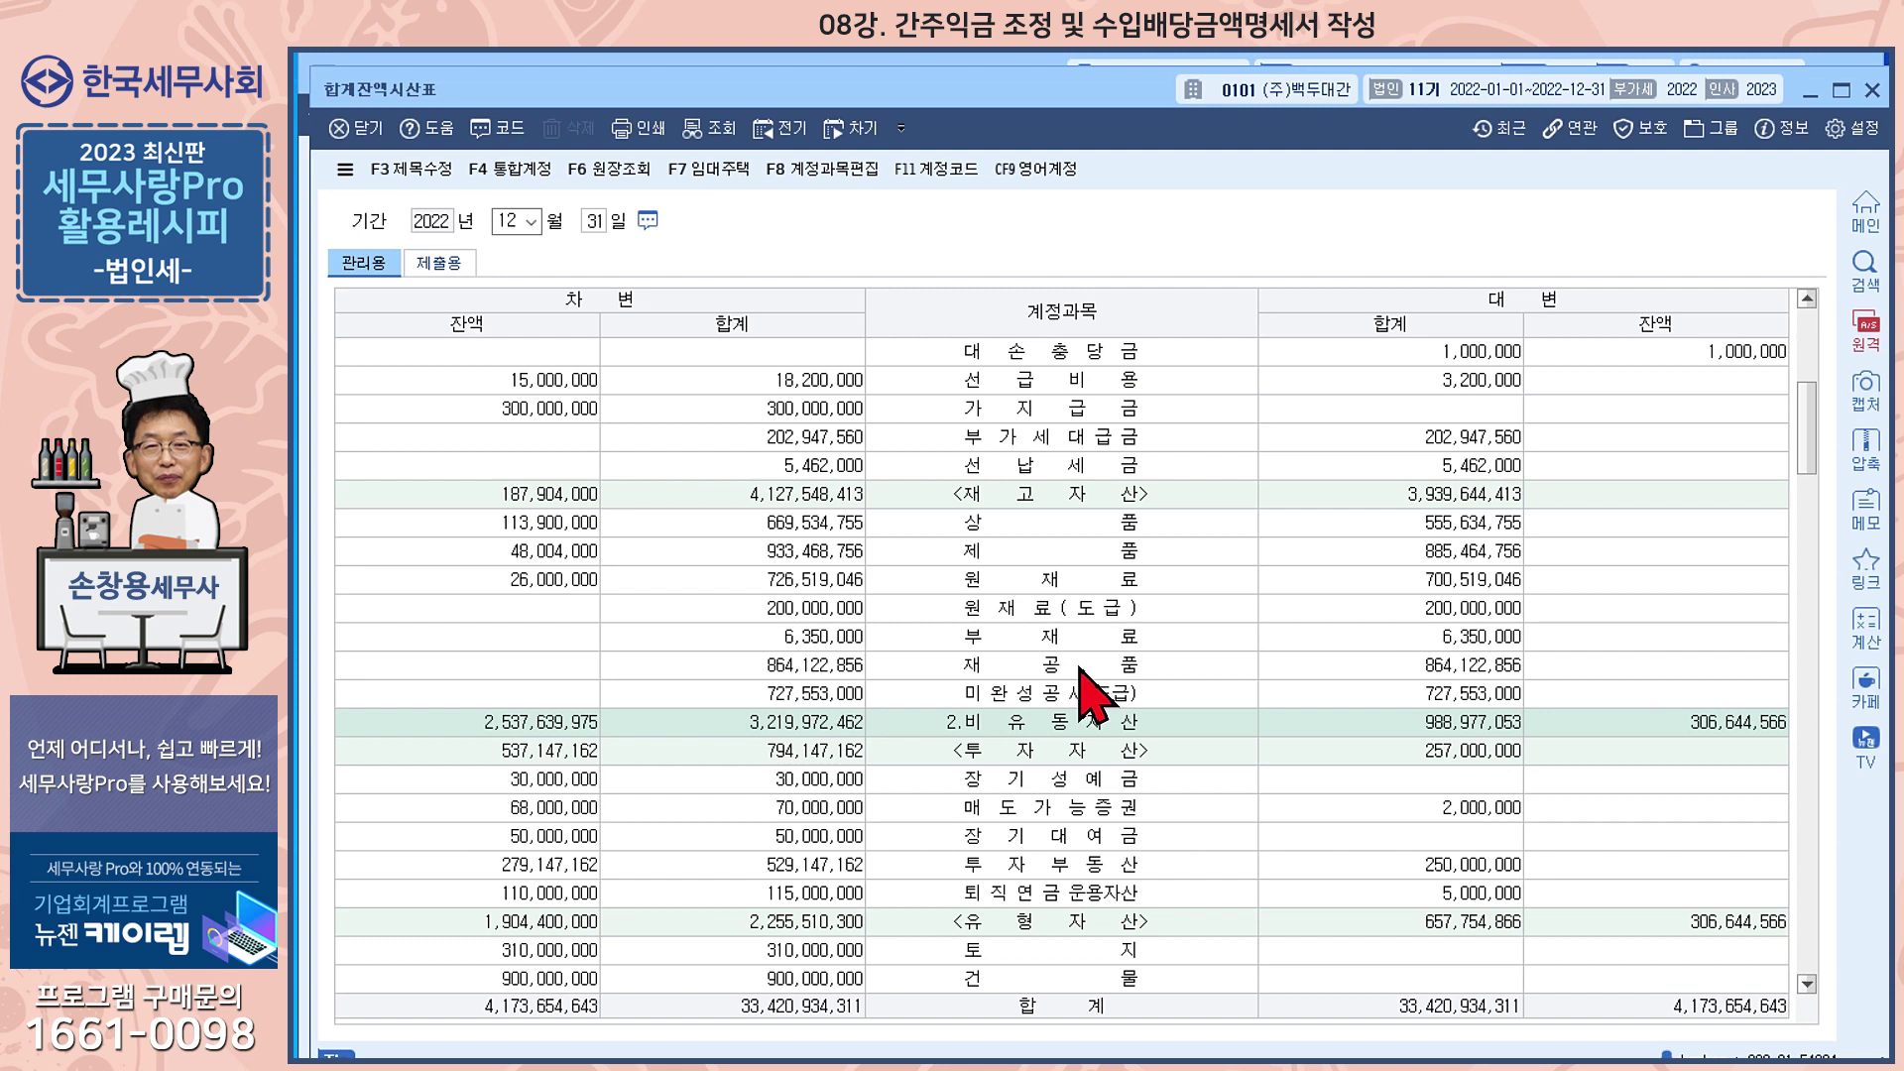
scroll(1086, 699, "down", 10)
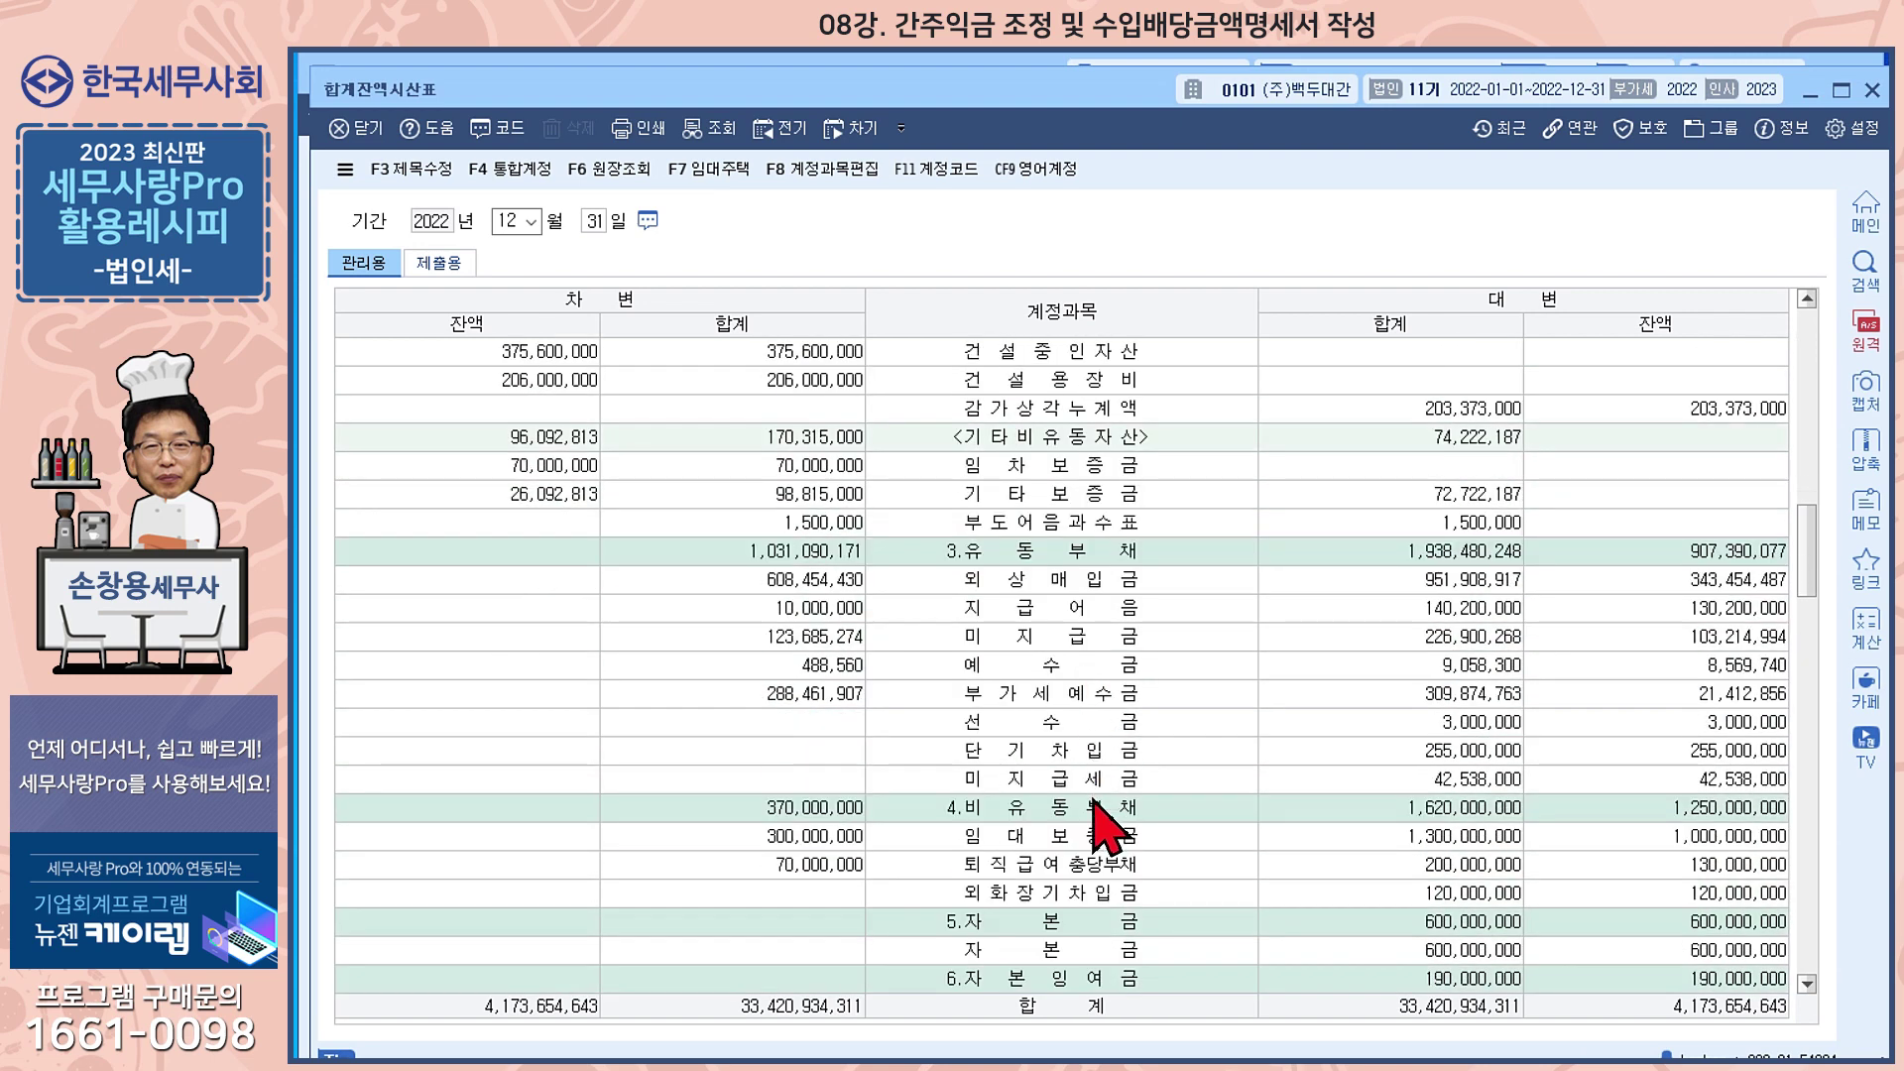
left_click(1095, 837)
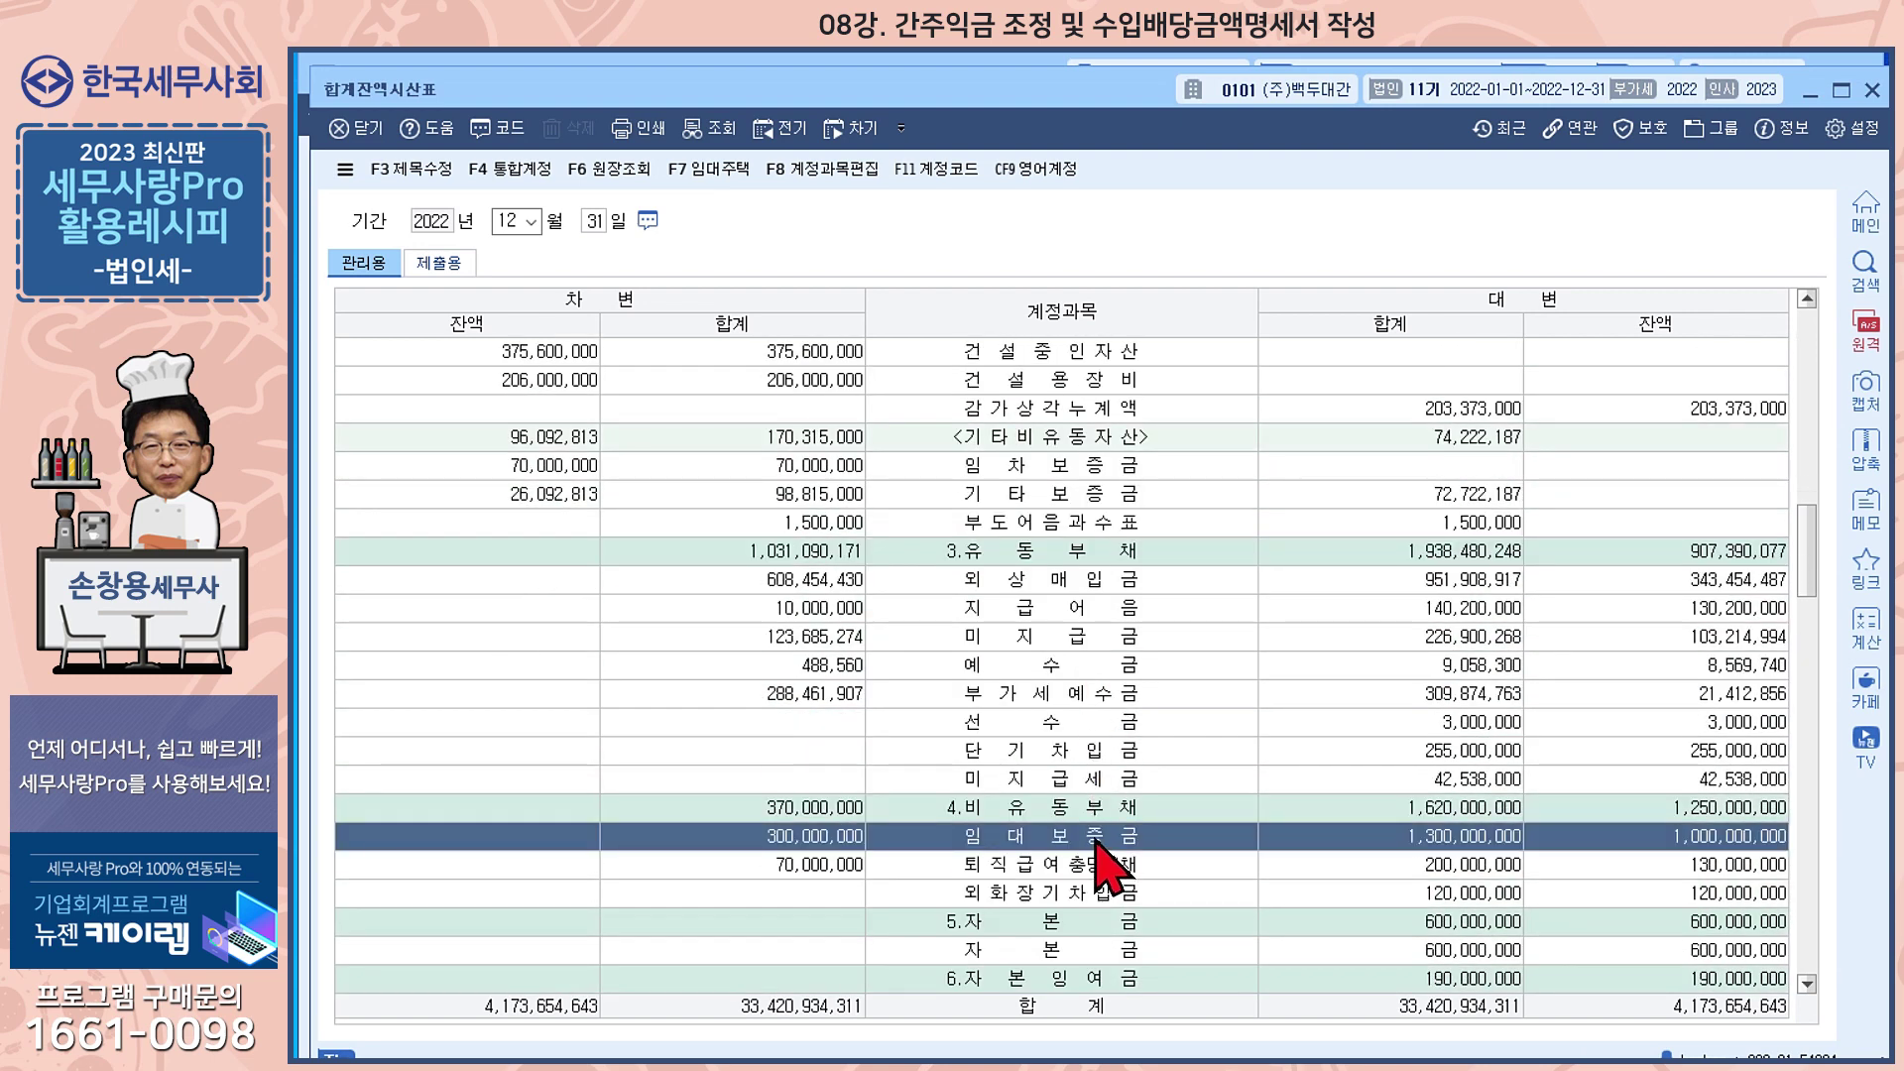
double_click(1095, 838)
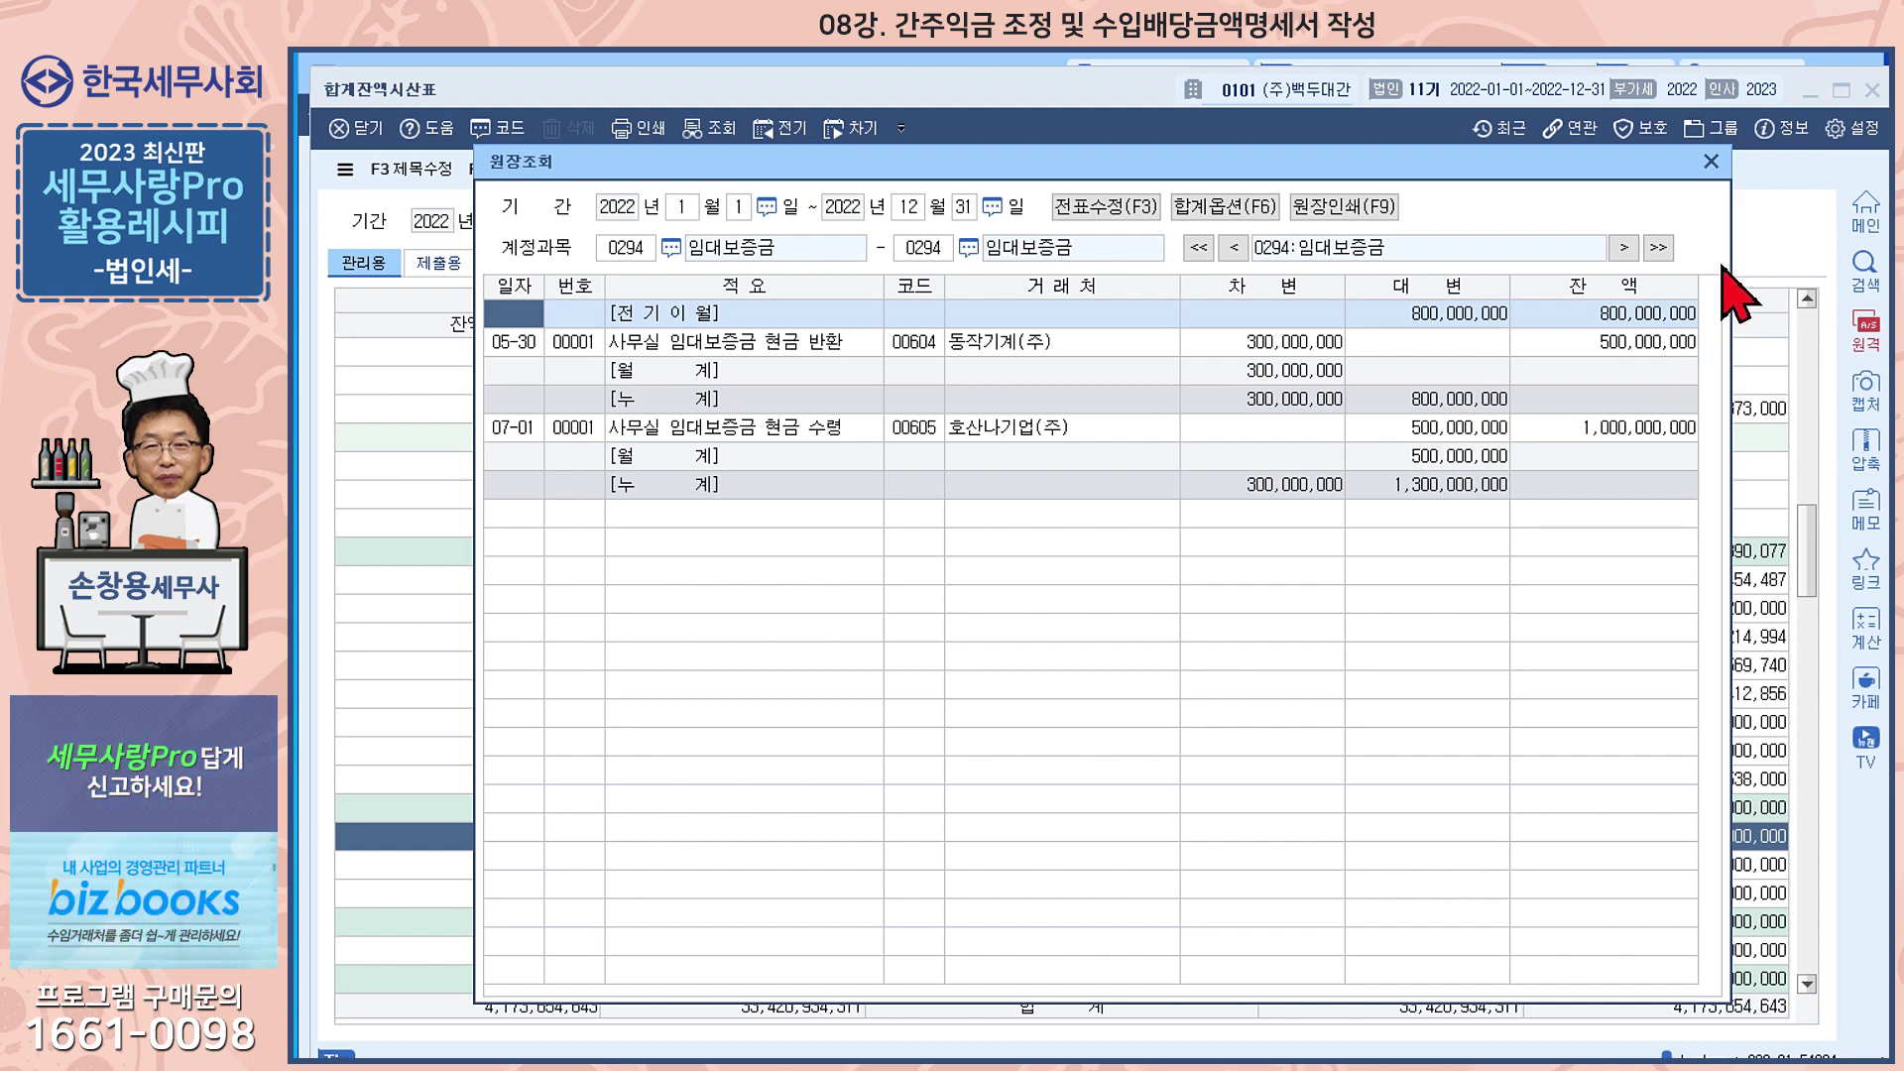
left_click(1710, 161)
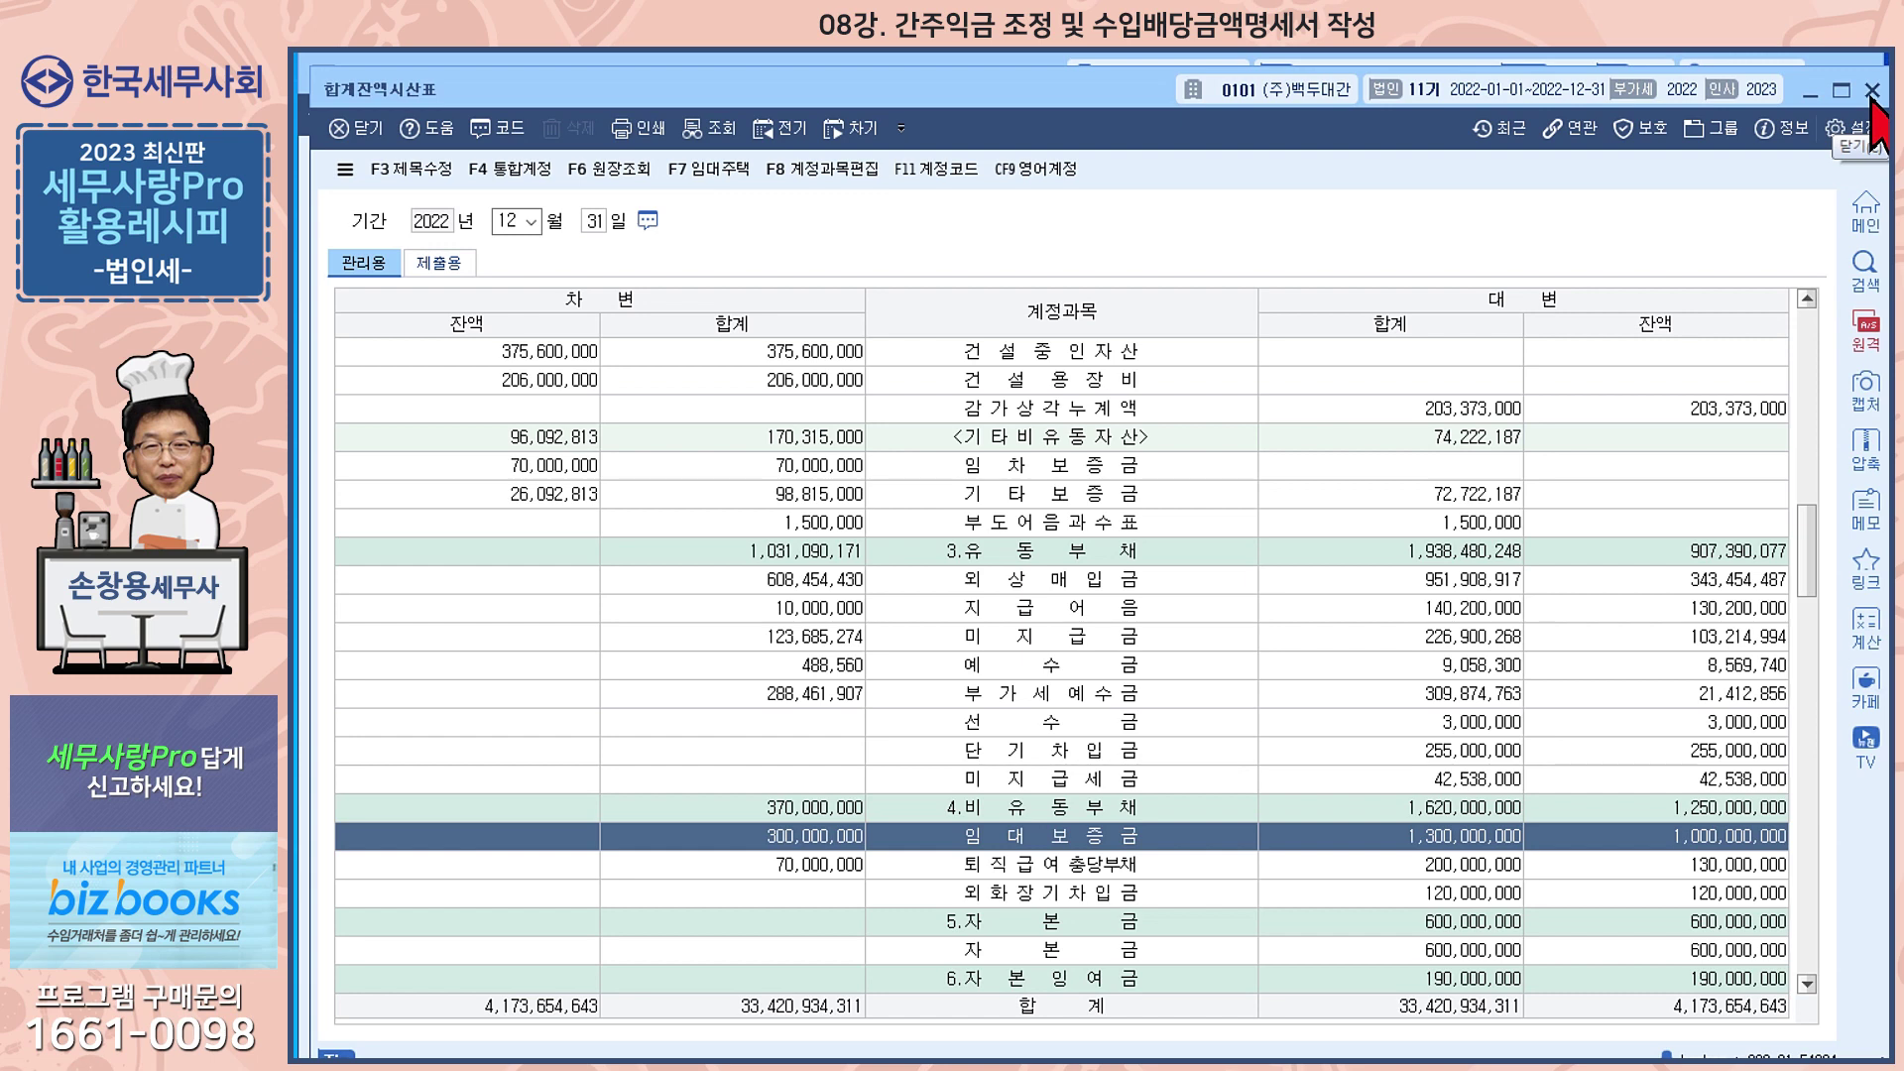
left_click(1871, 91)
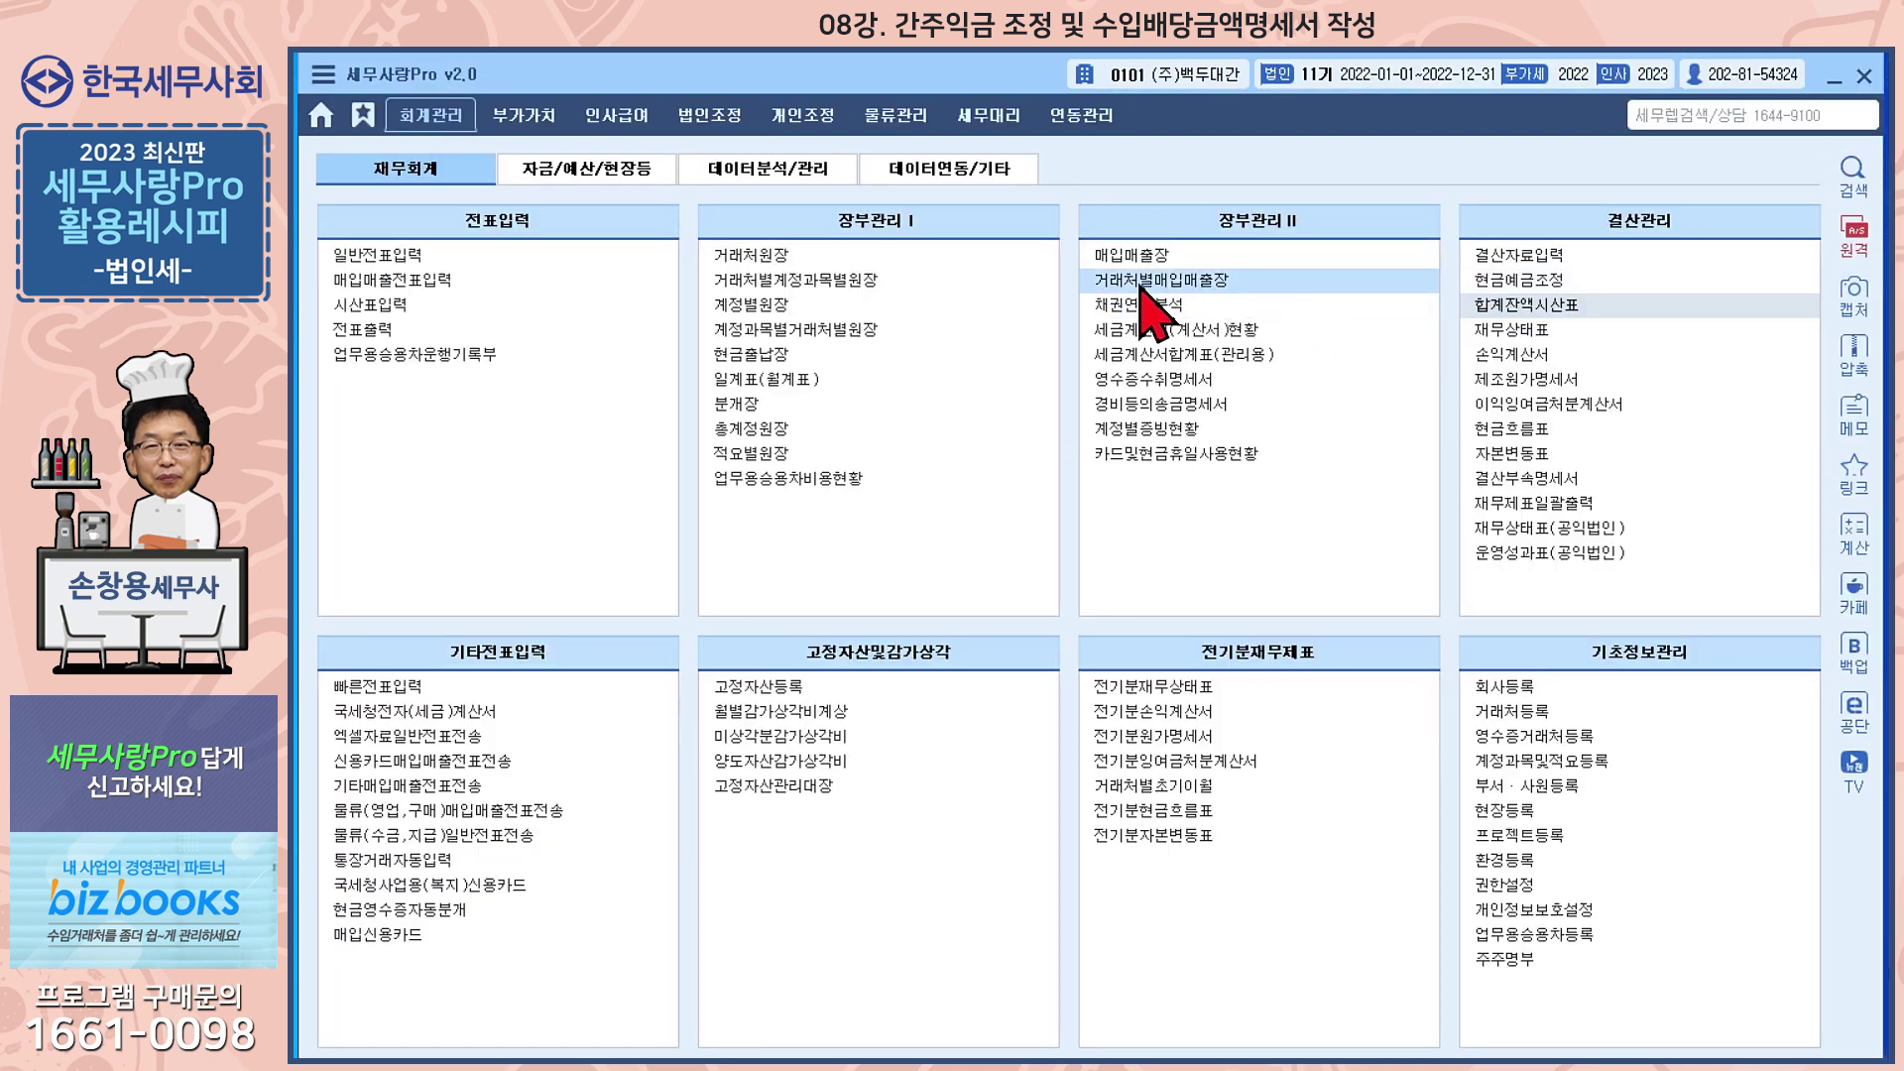
Open 임대보증금등의간주익금조정명세서 from the 법인조정 menus
left_click(709, 117)
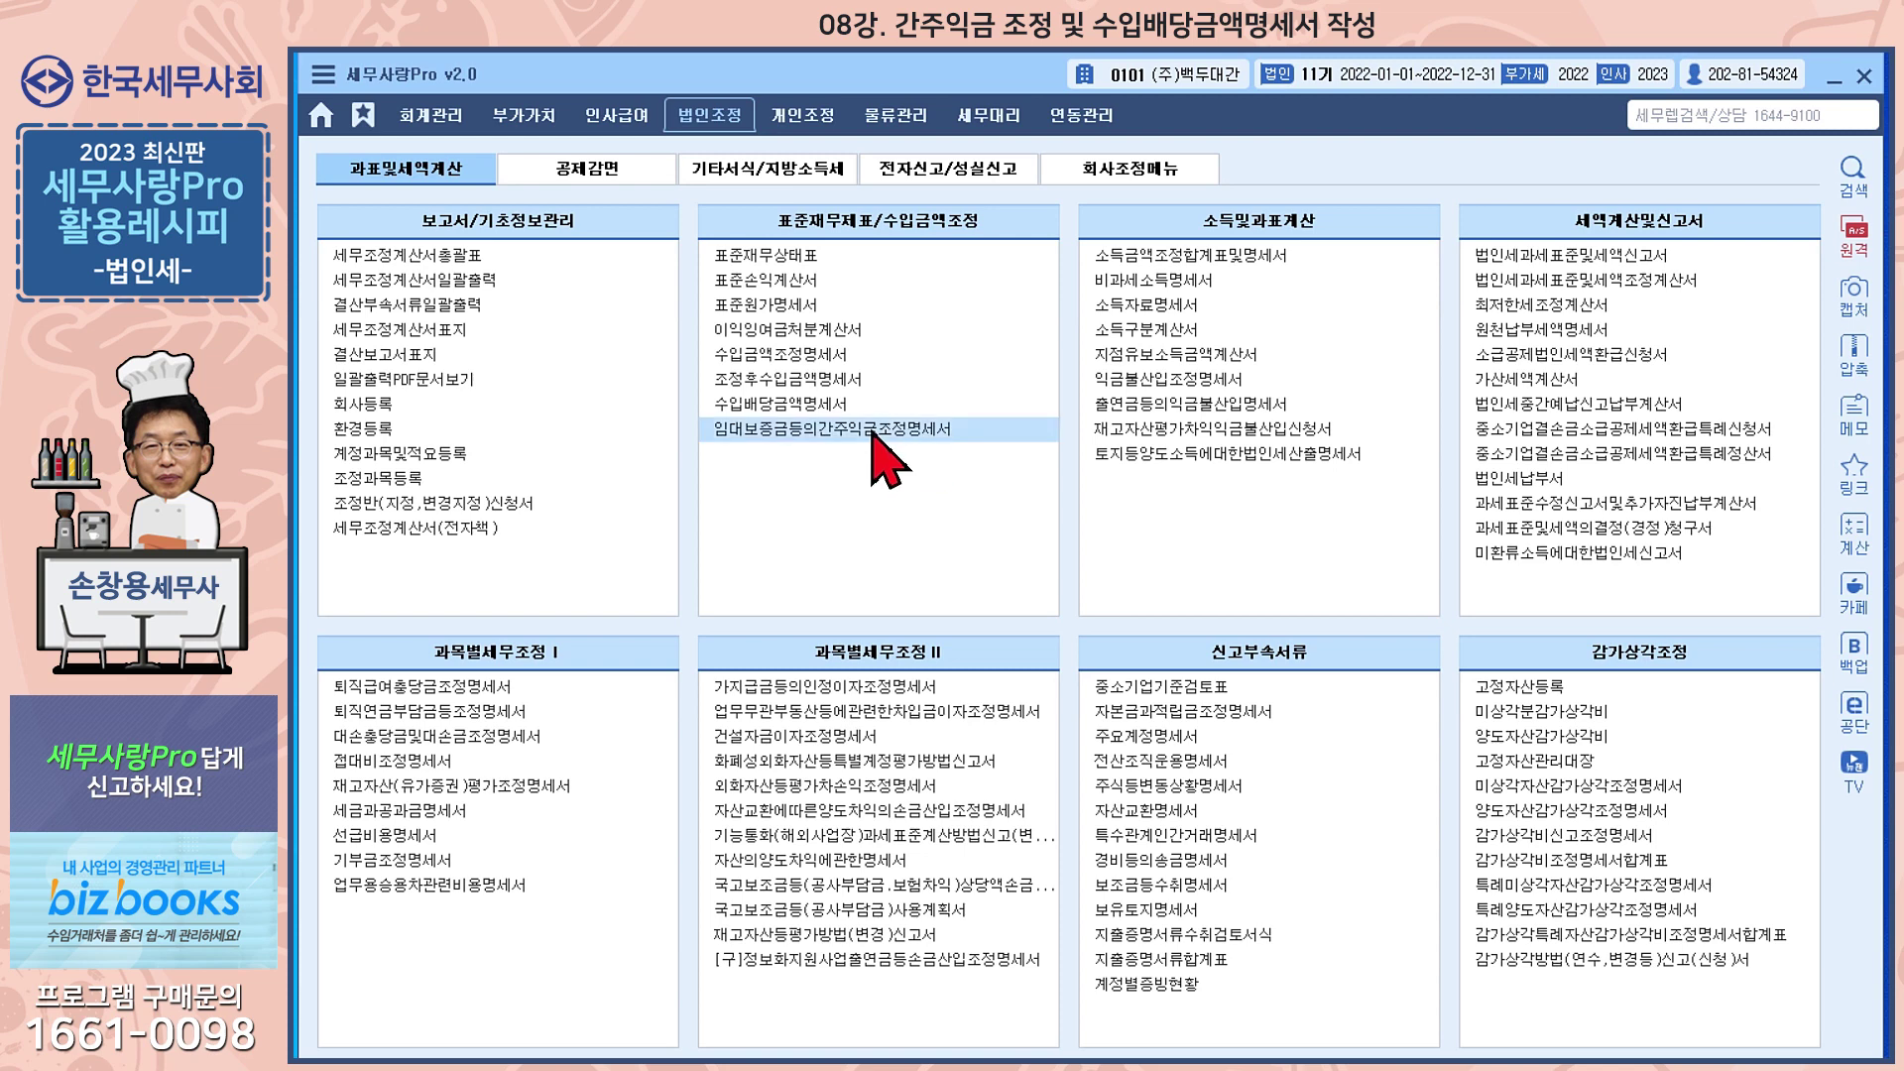
left_click(874, 437)
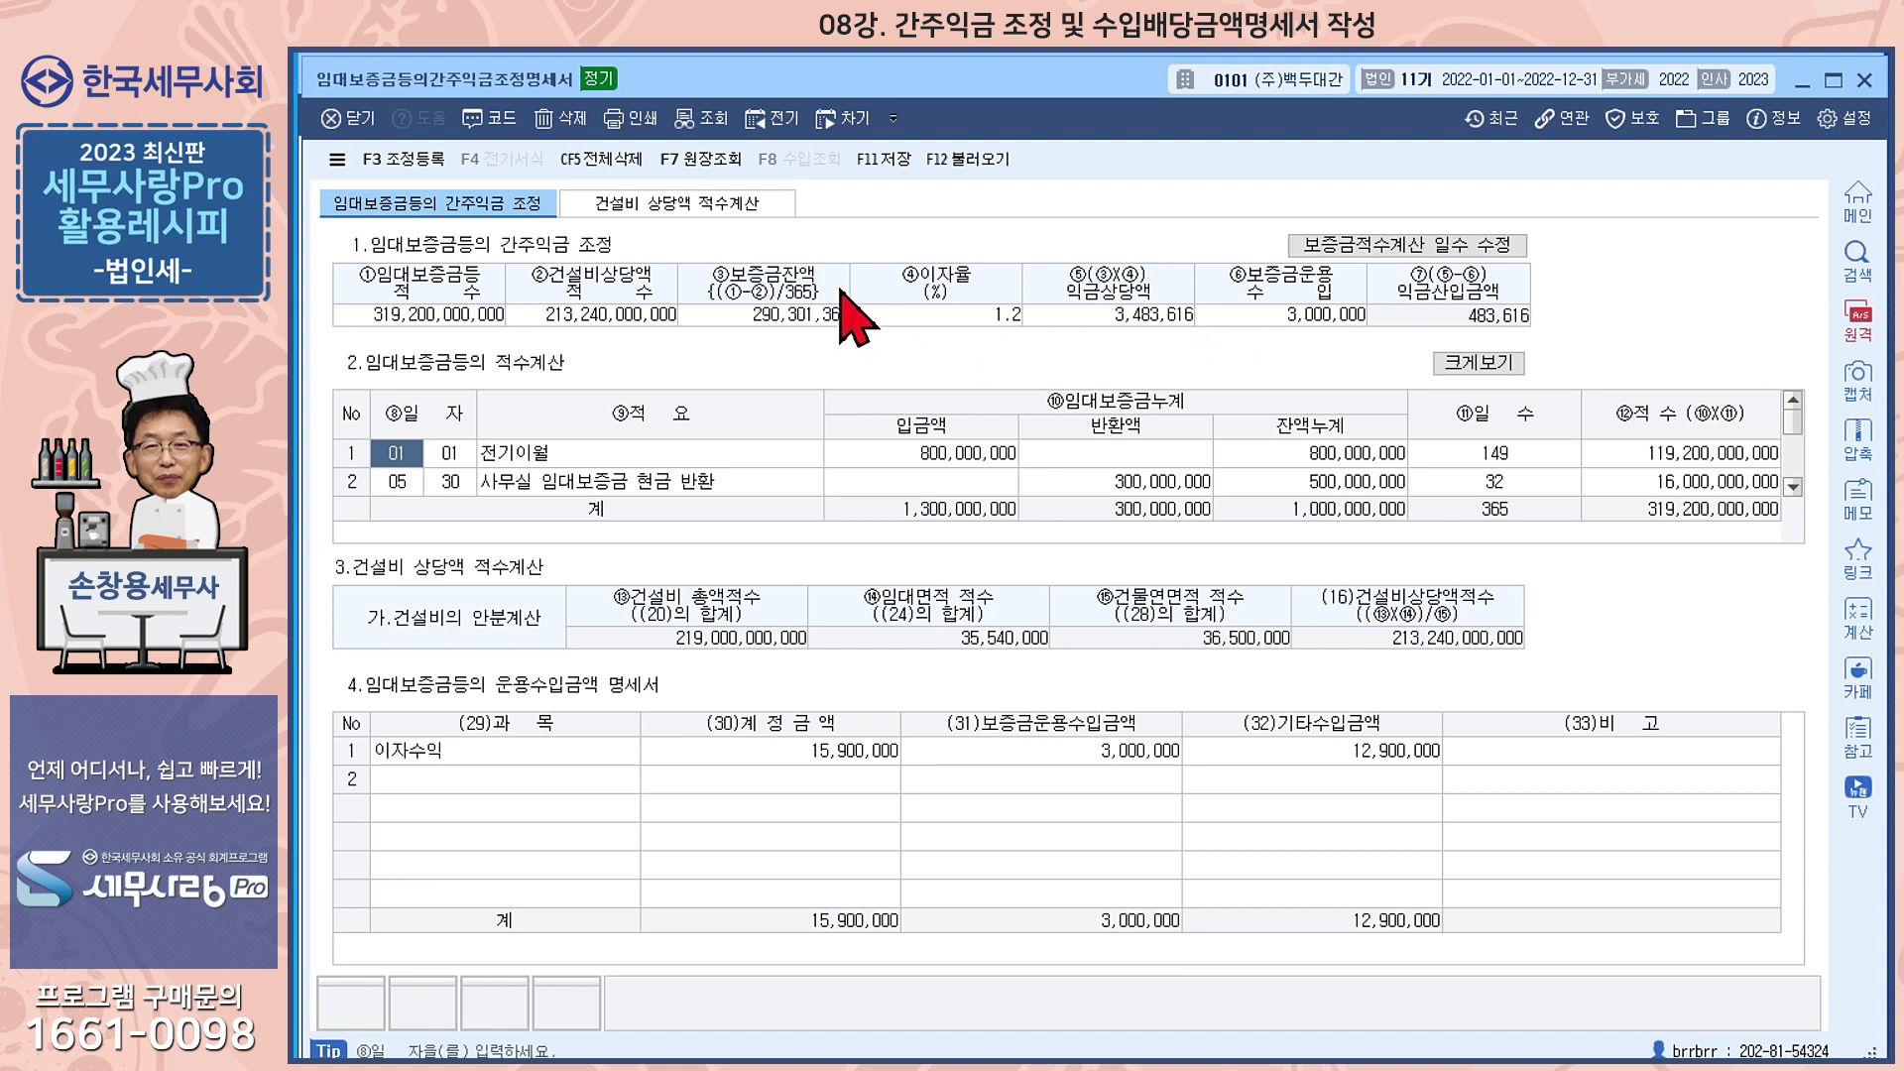
Delete all existing statement data, then request reloading deposit data from the vouchers with F12
left_click(600, 159)
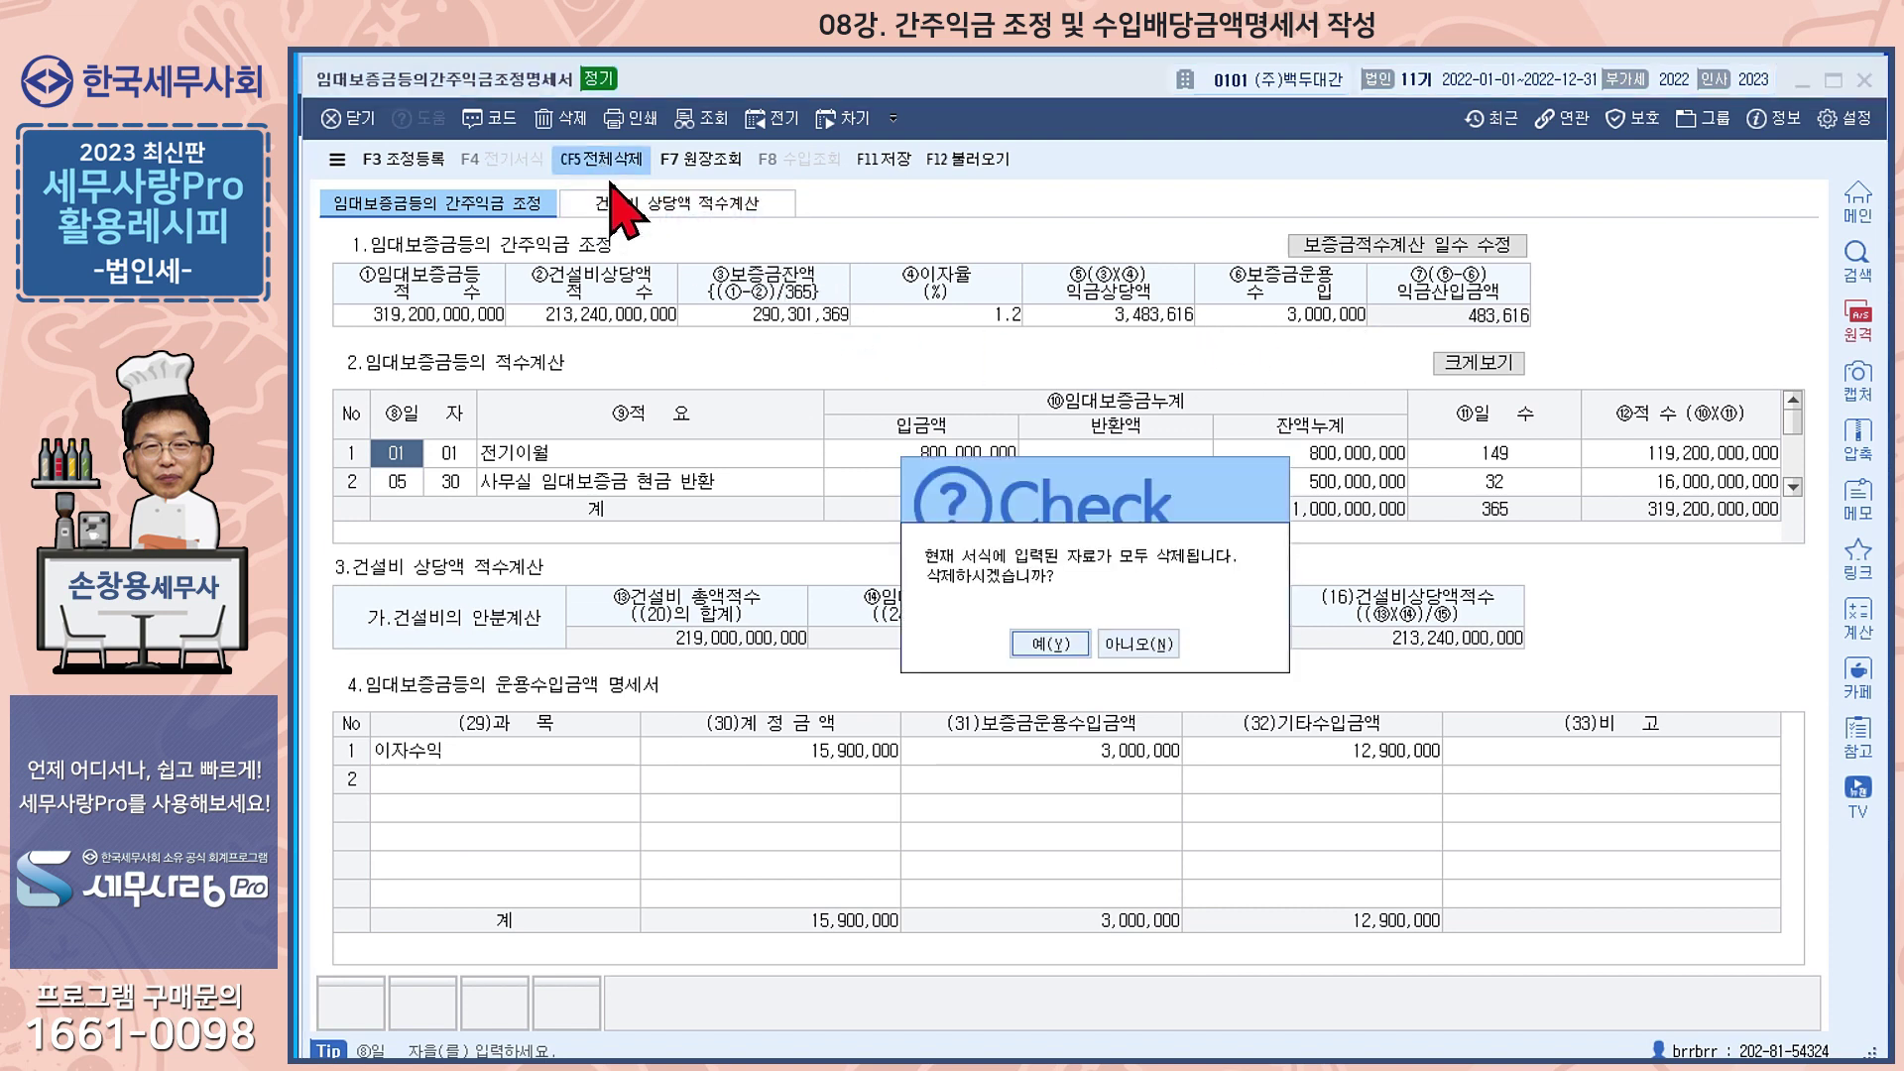
left_click(1033, 646)
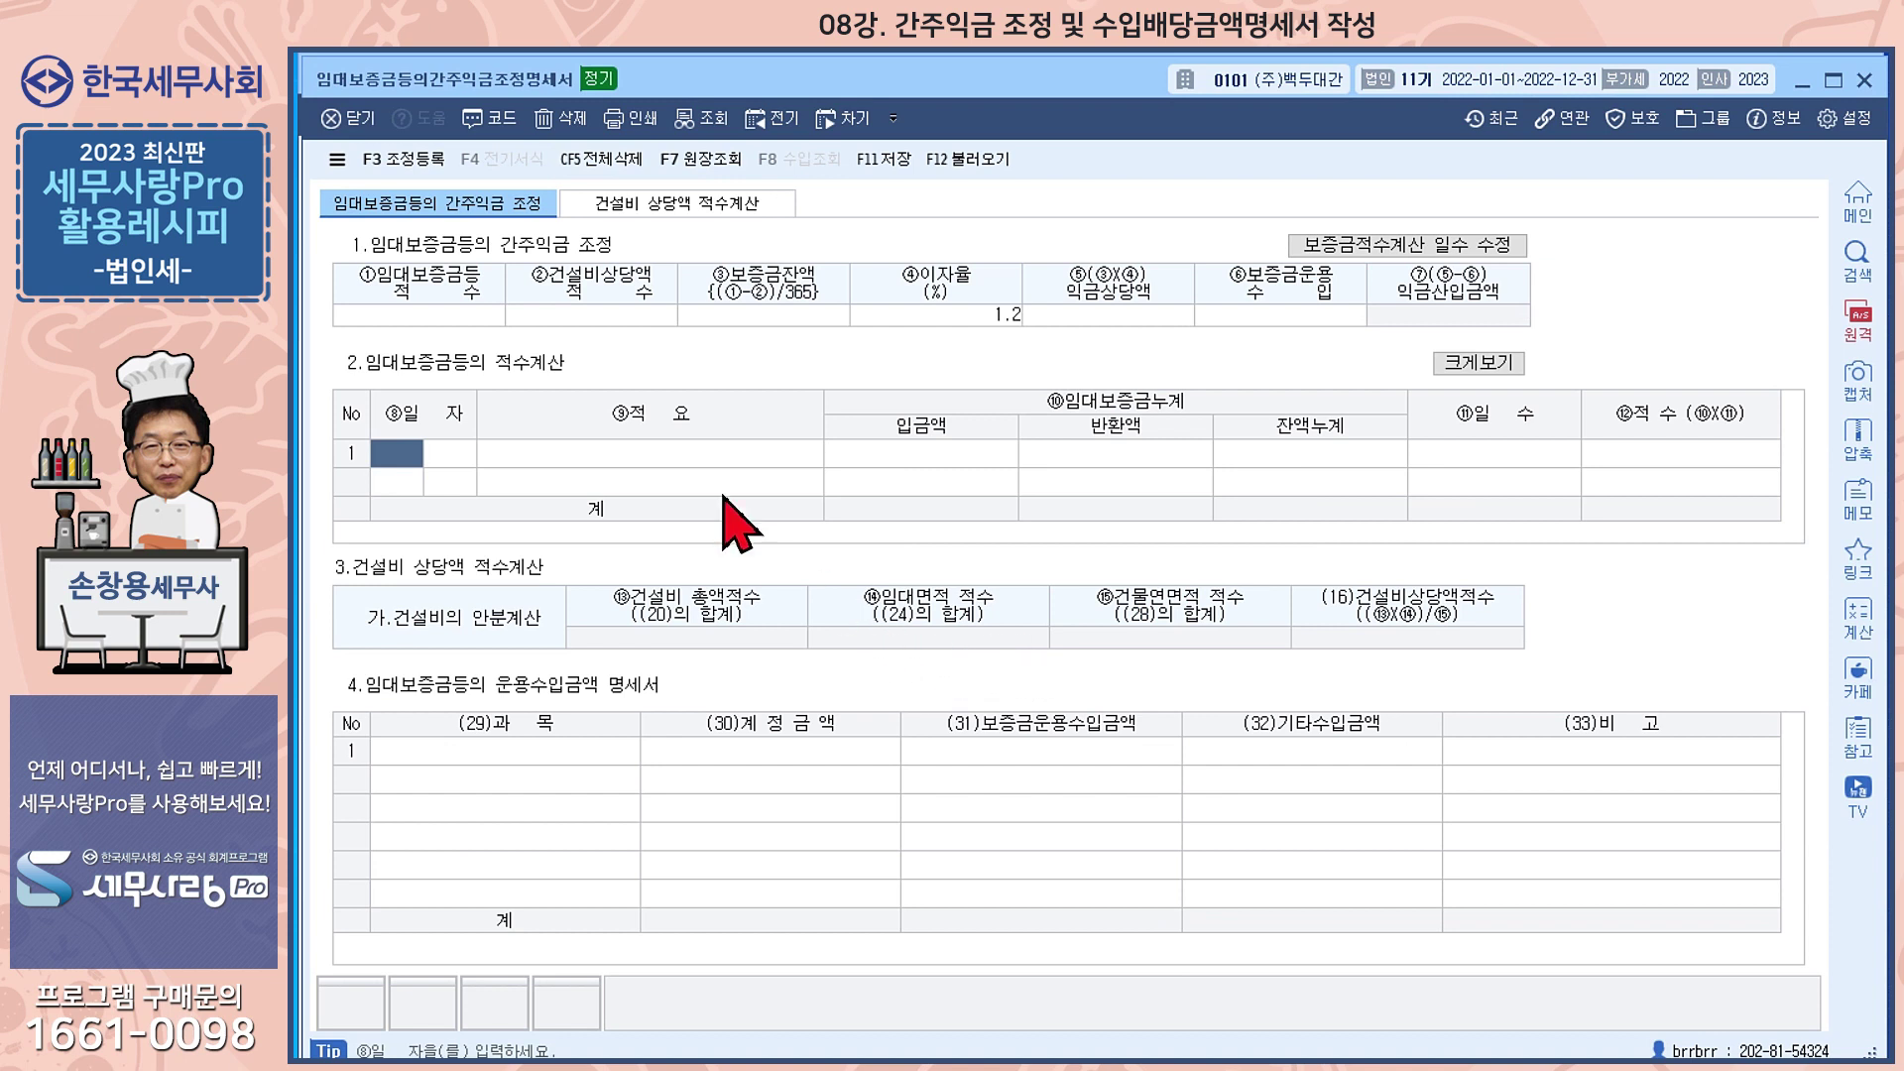
left_click(458, 313)
left_click(592, 312)
left_click(712, 312)
left_click(1150, 315)
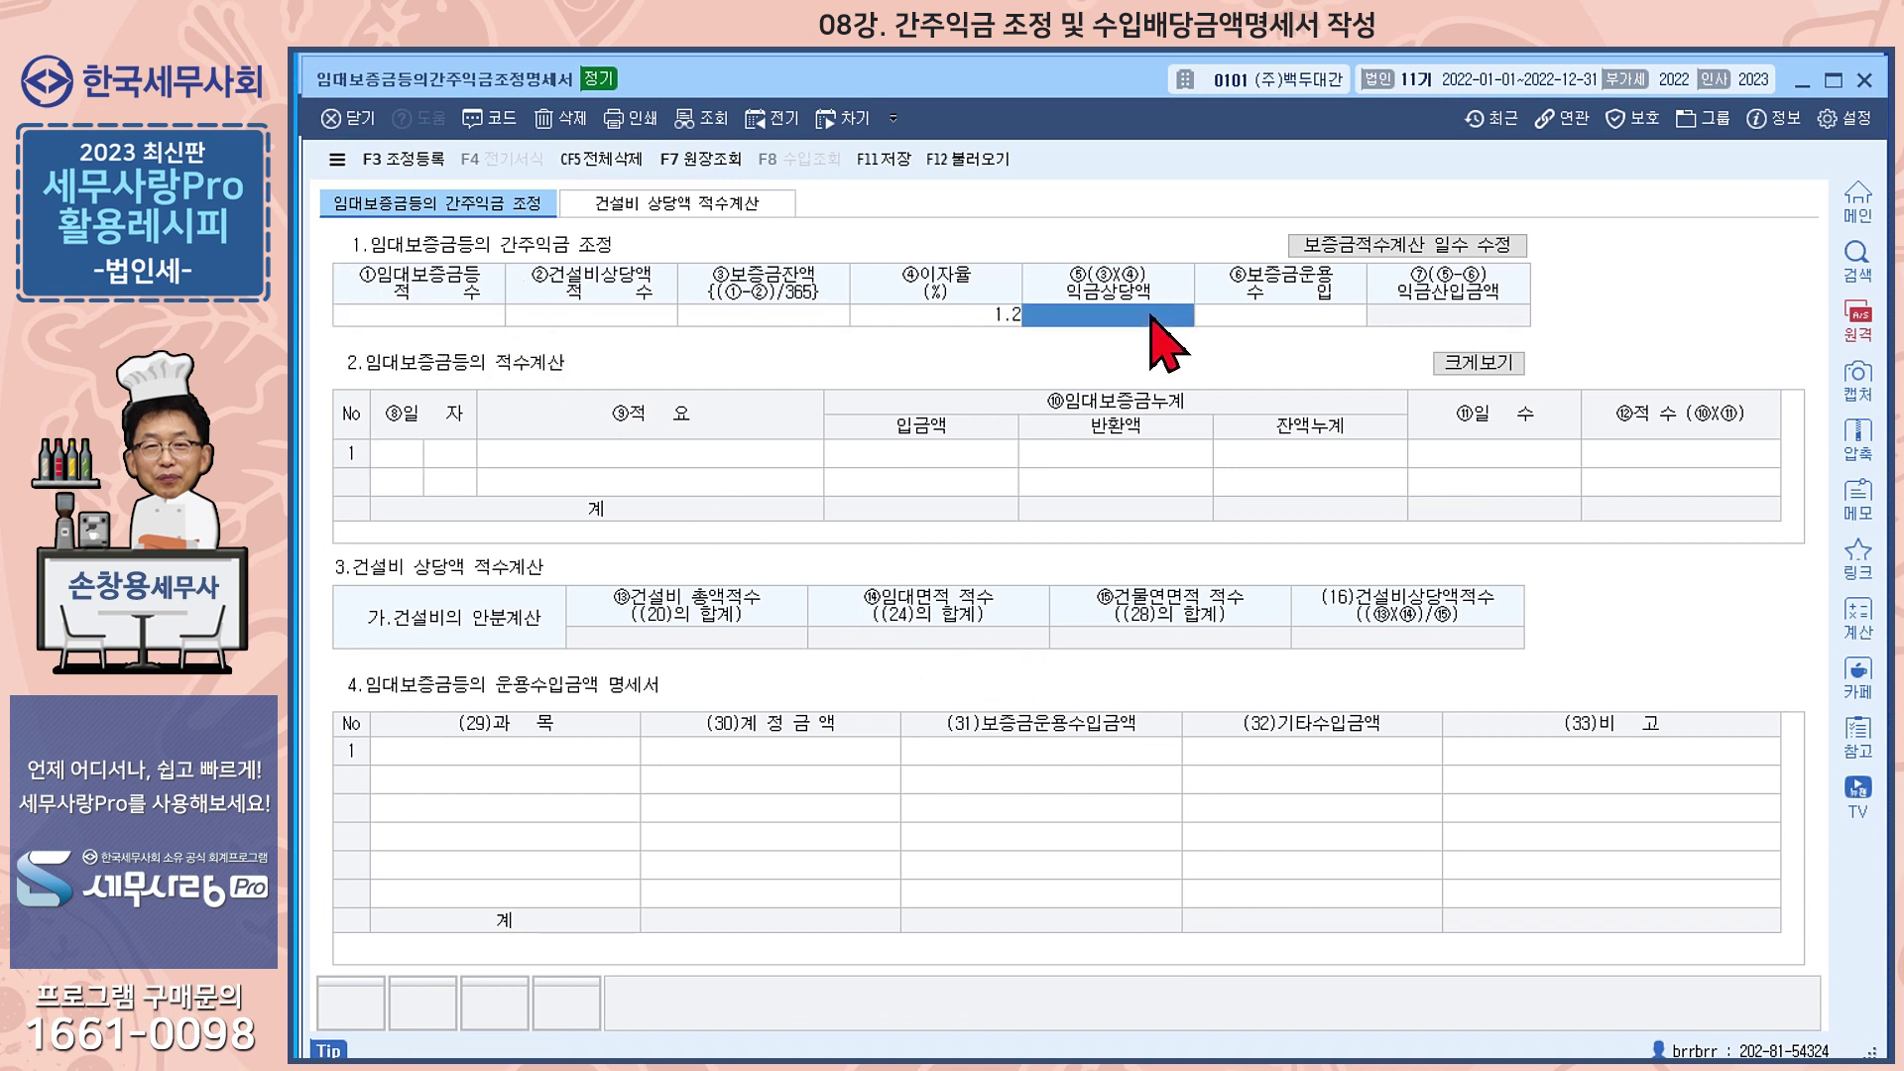
left_click(1308, 315)
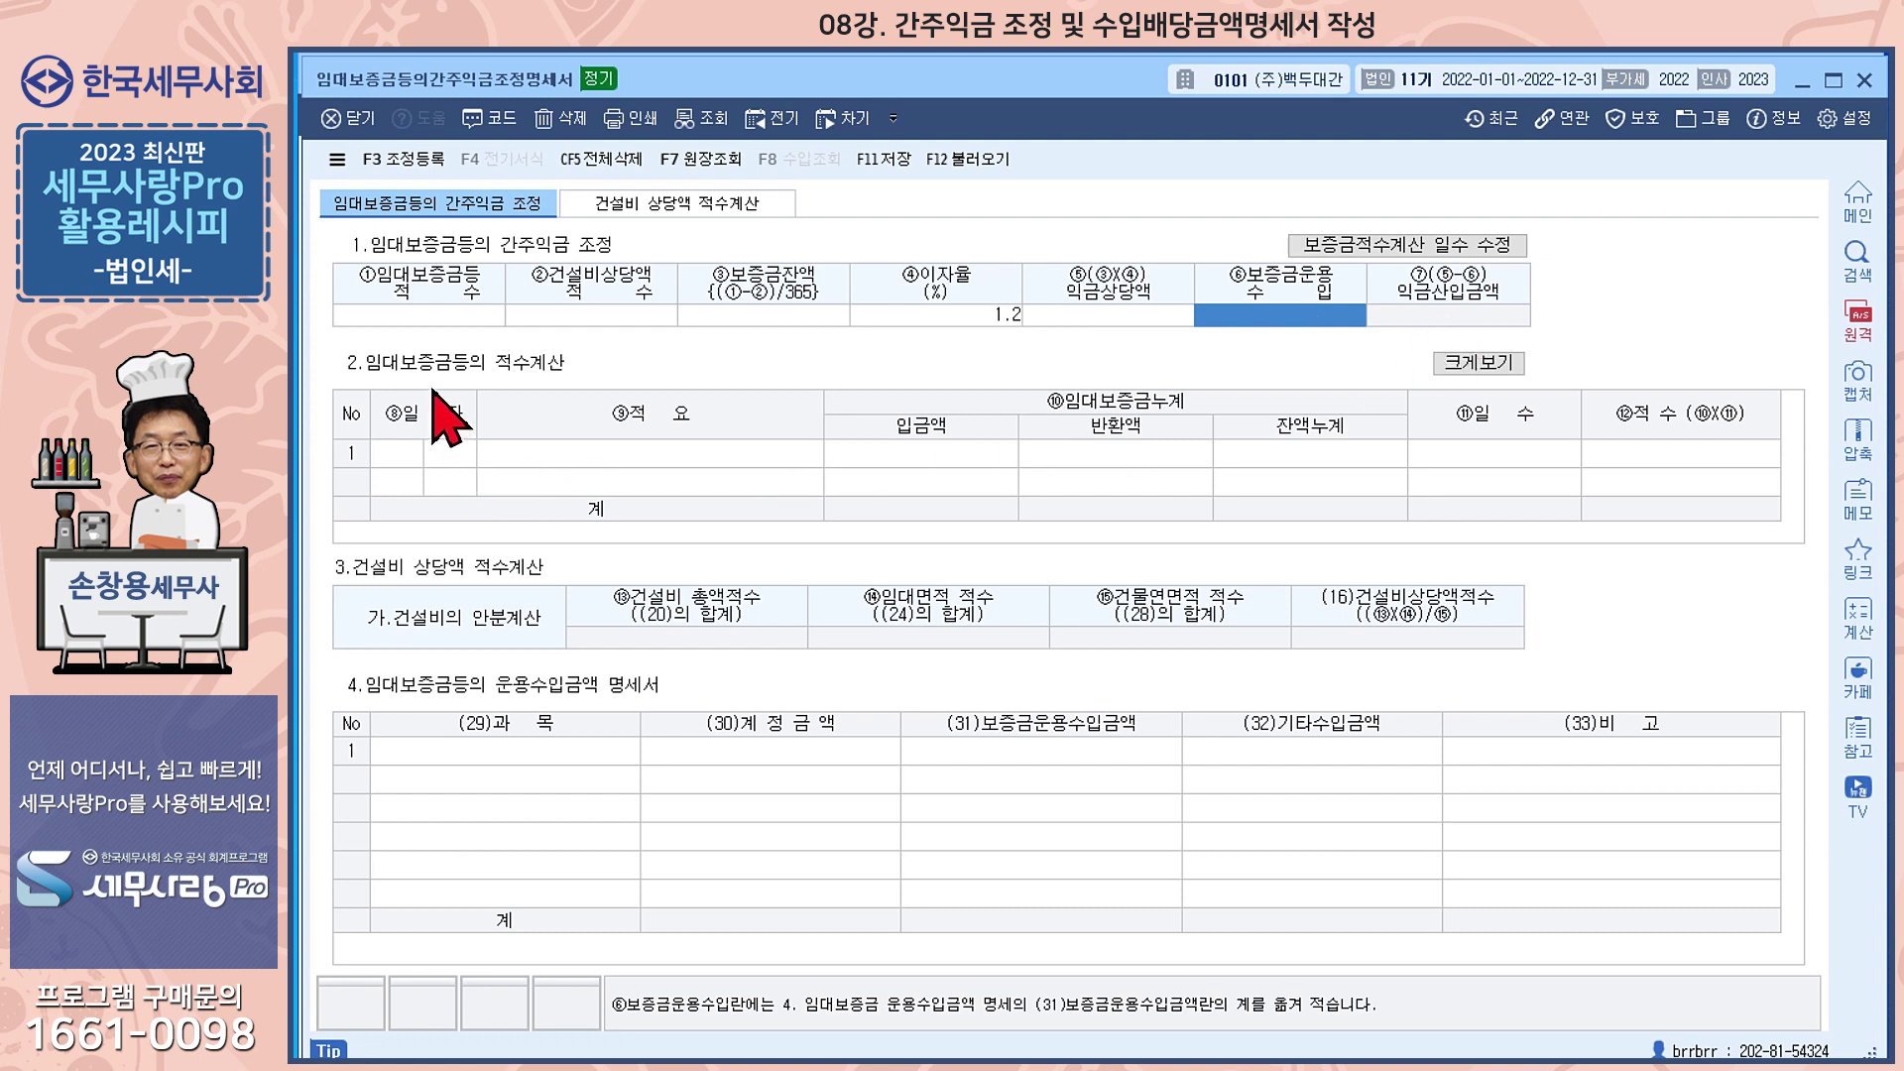
left_click(400, 441)
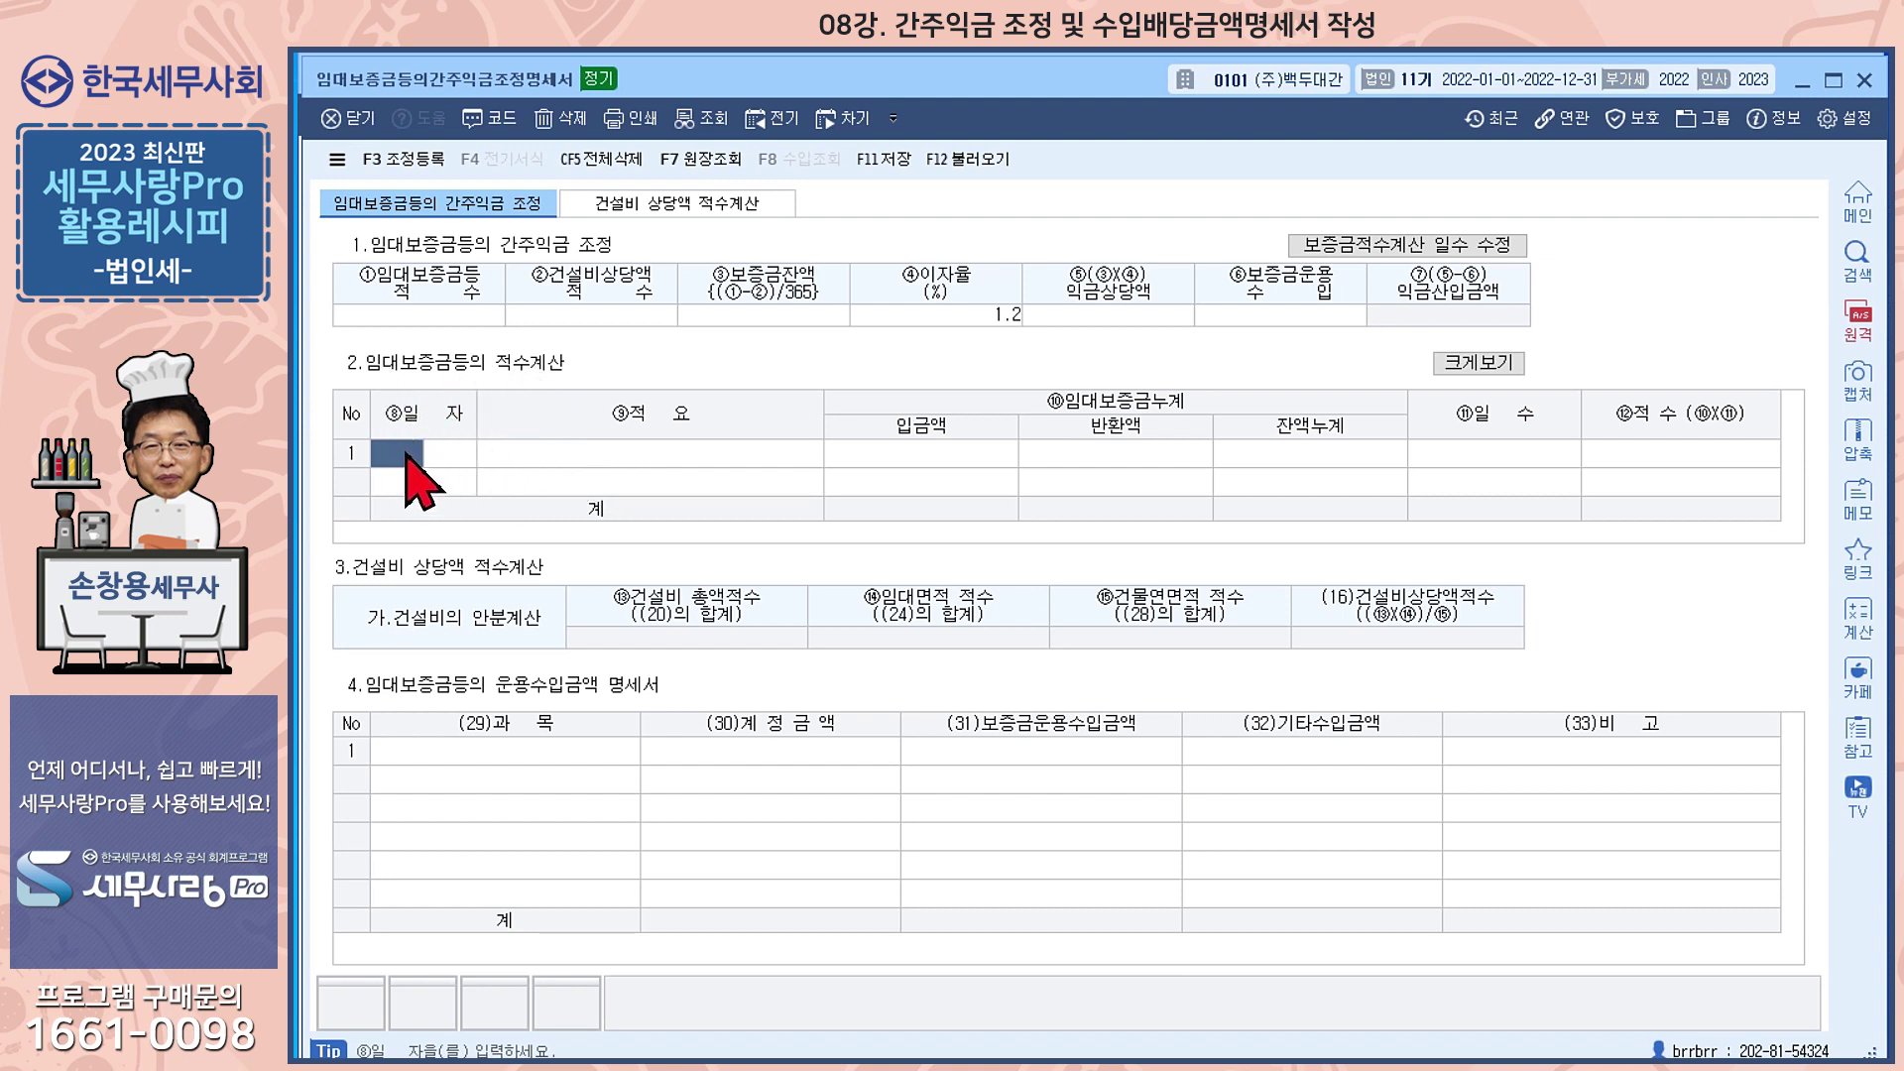
left_click(994, 161)
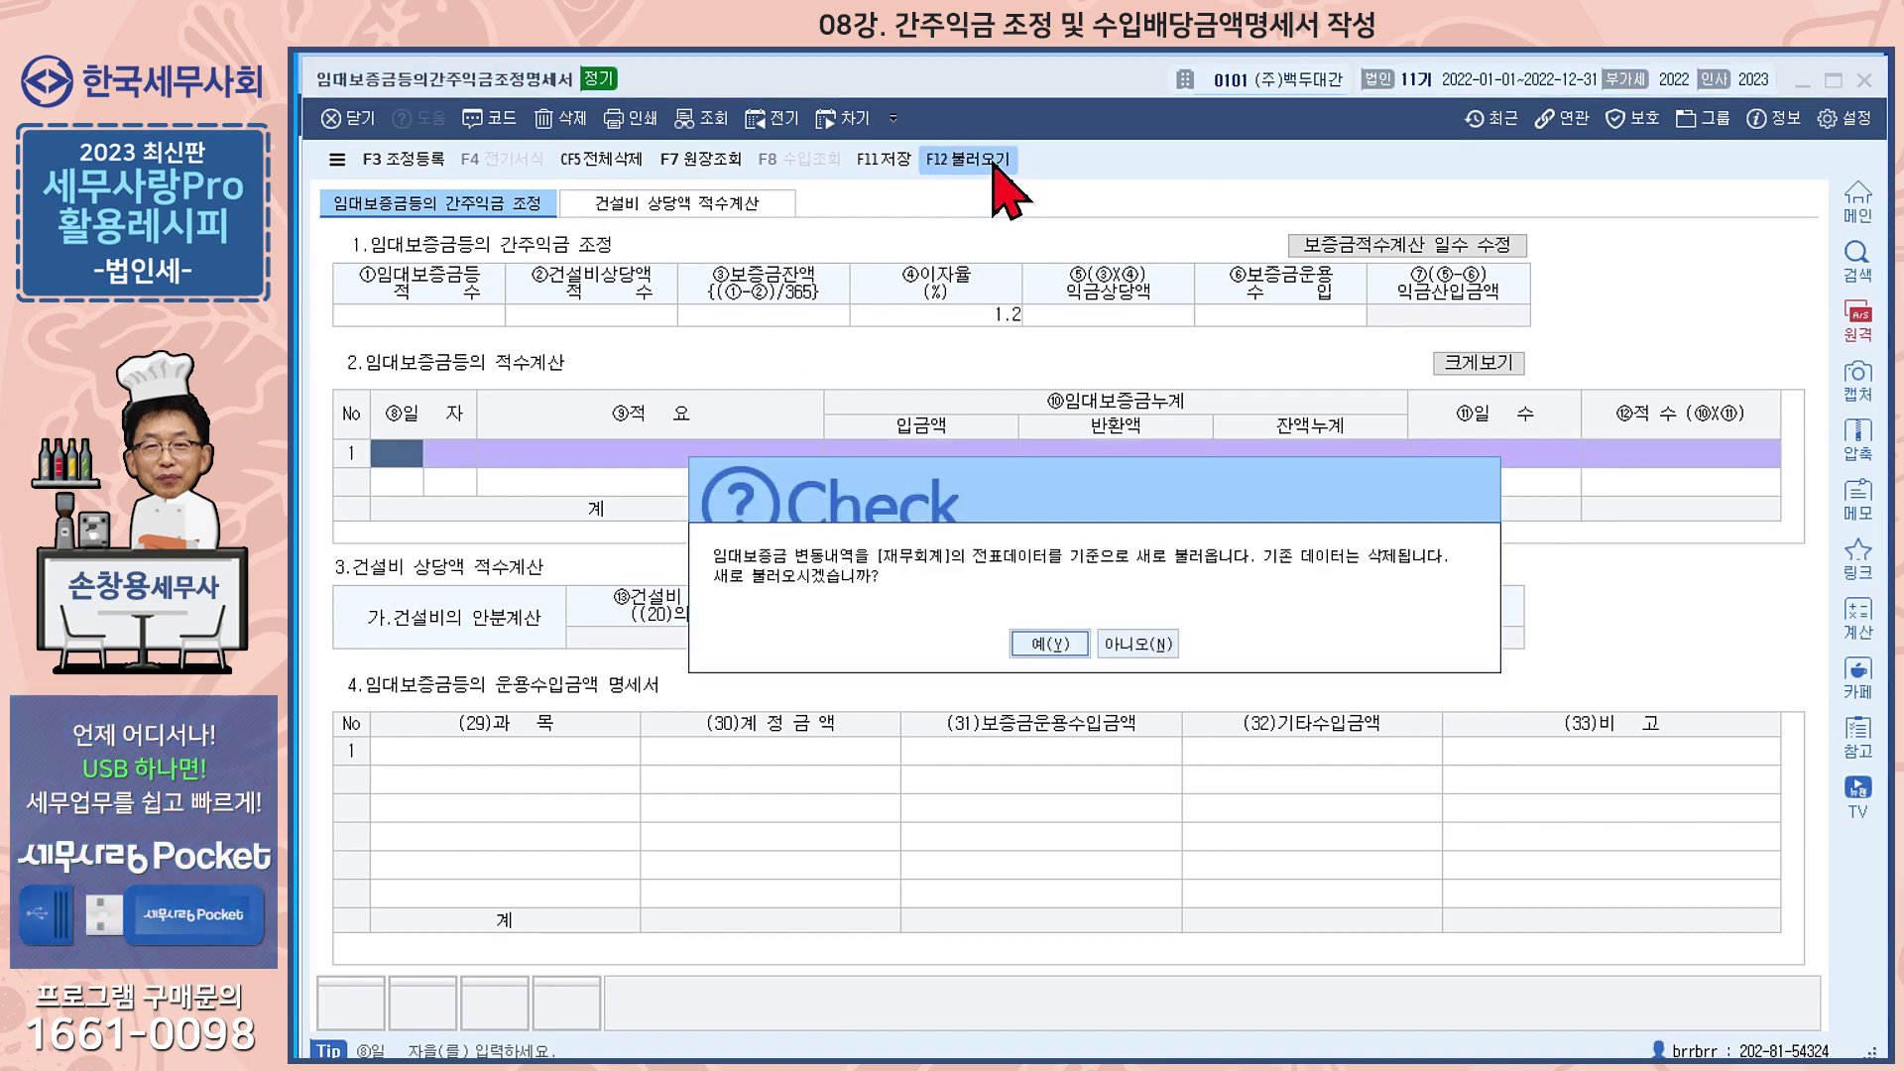
Confirm the reload, filling 319,200,000,000 deposit accumulation, and review the remaining 적수계산 rows
left_click(1039, 643)
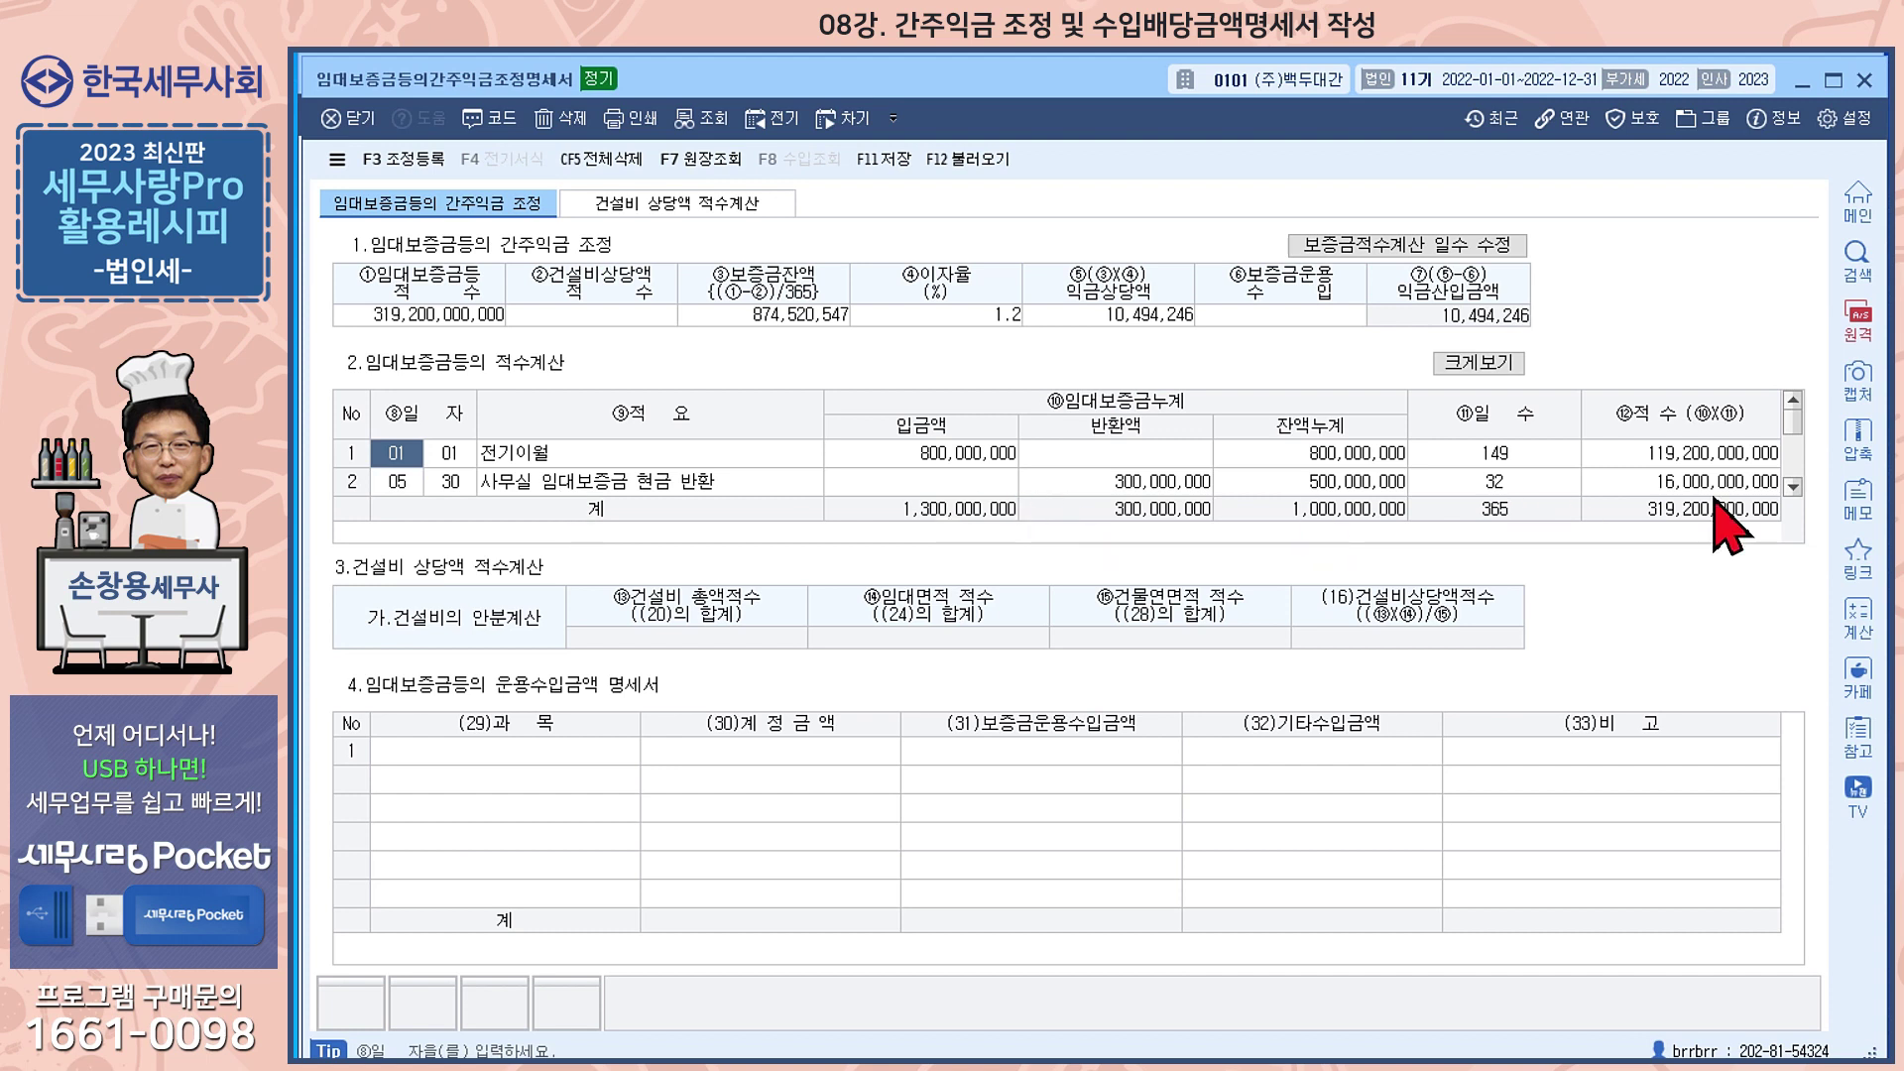
left_click(1792, 486)
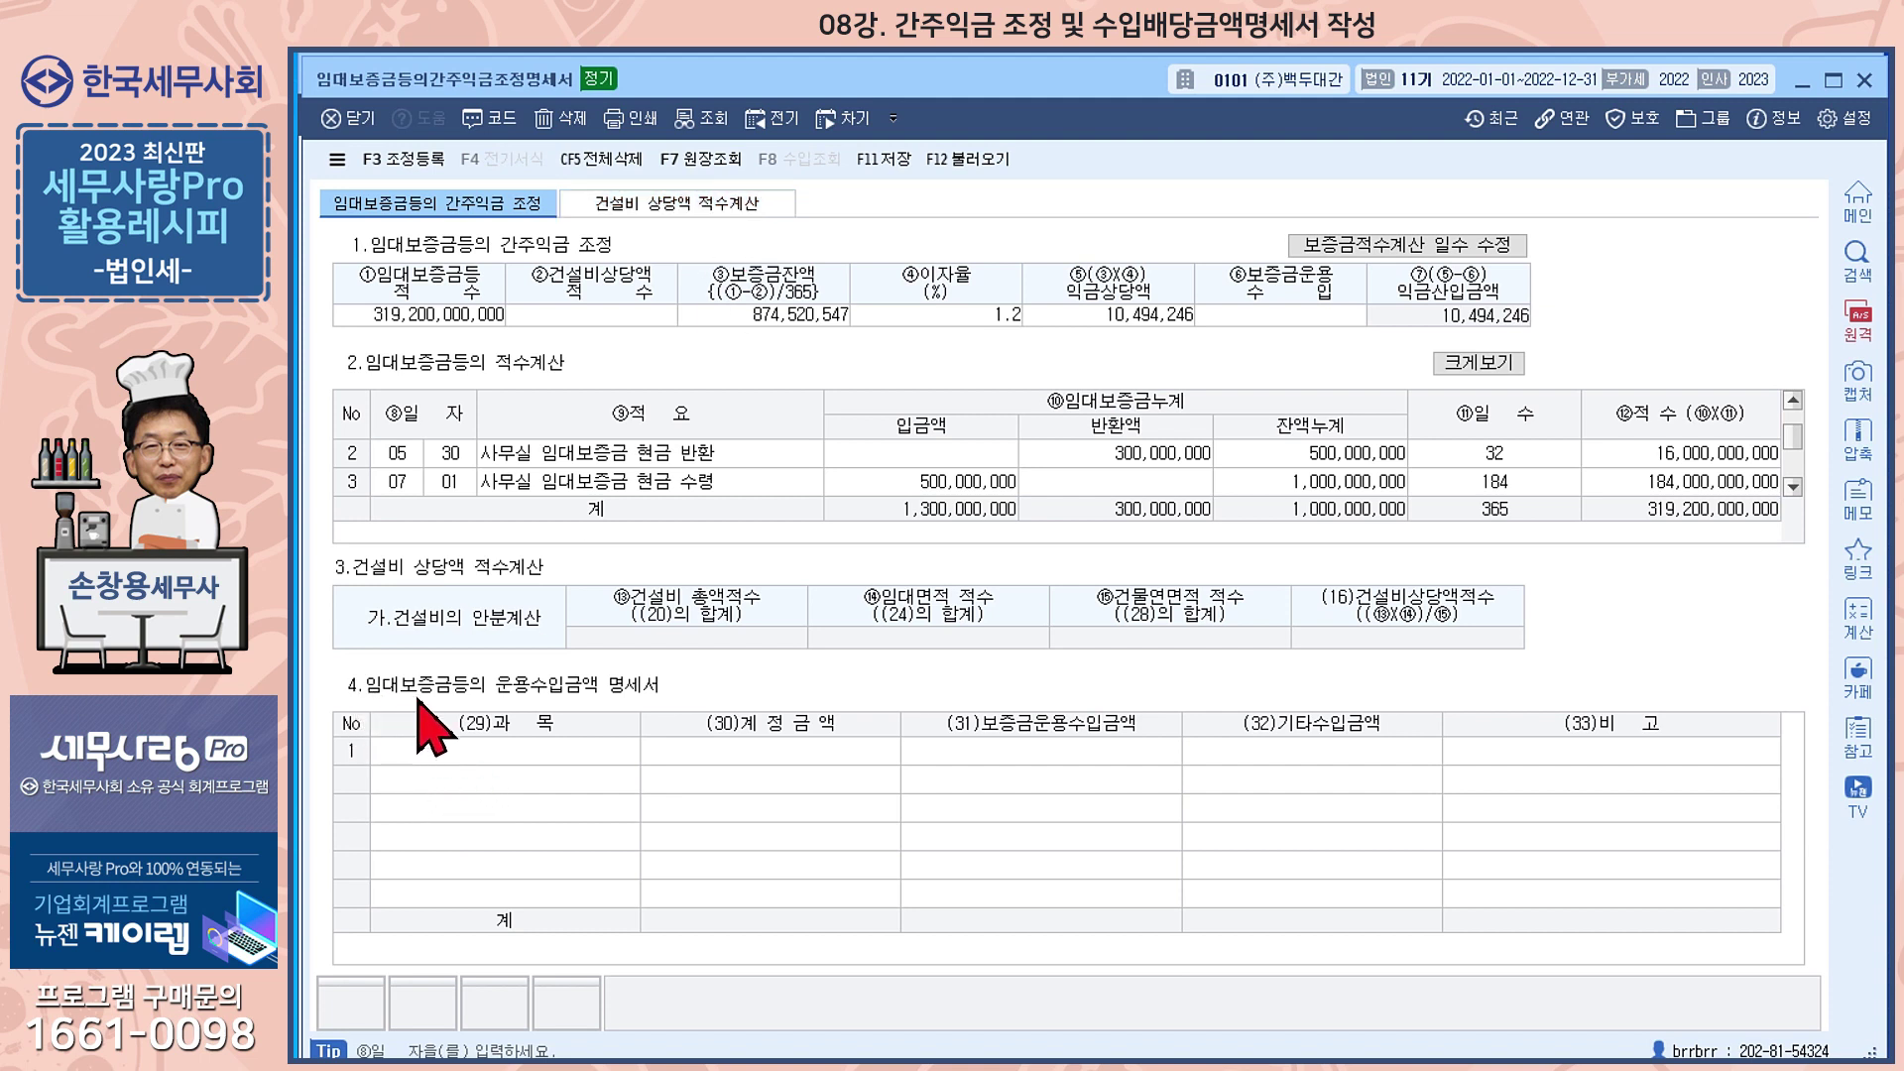
Enter account 901 이자수익 with amount 15,900,000 and 3,000,000 deposit operating income
left_click(578, 759)
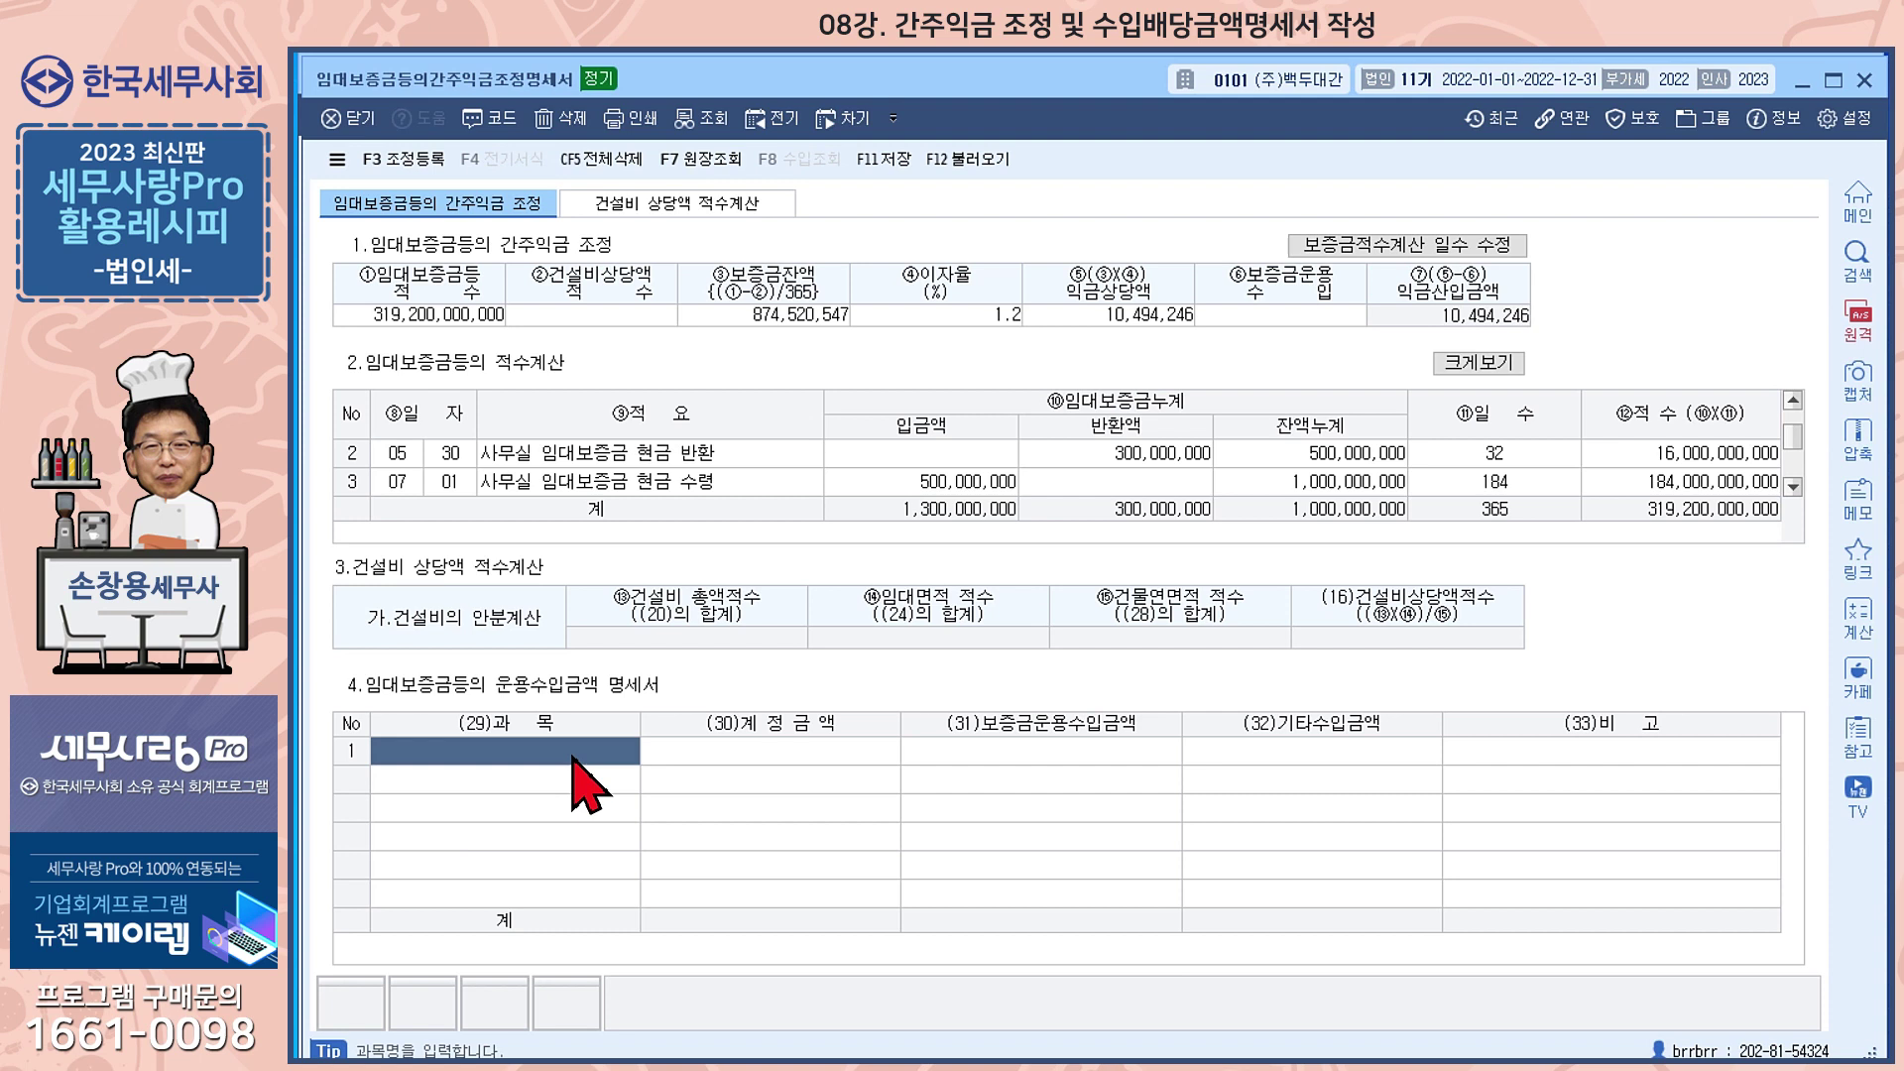
type("90")
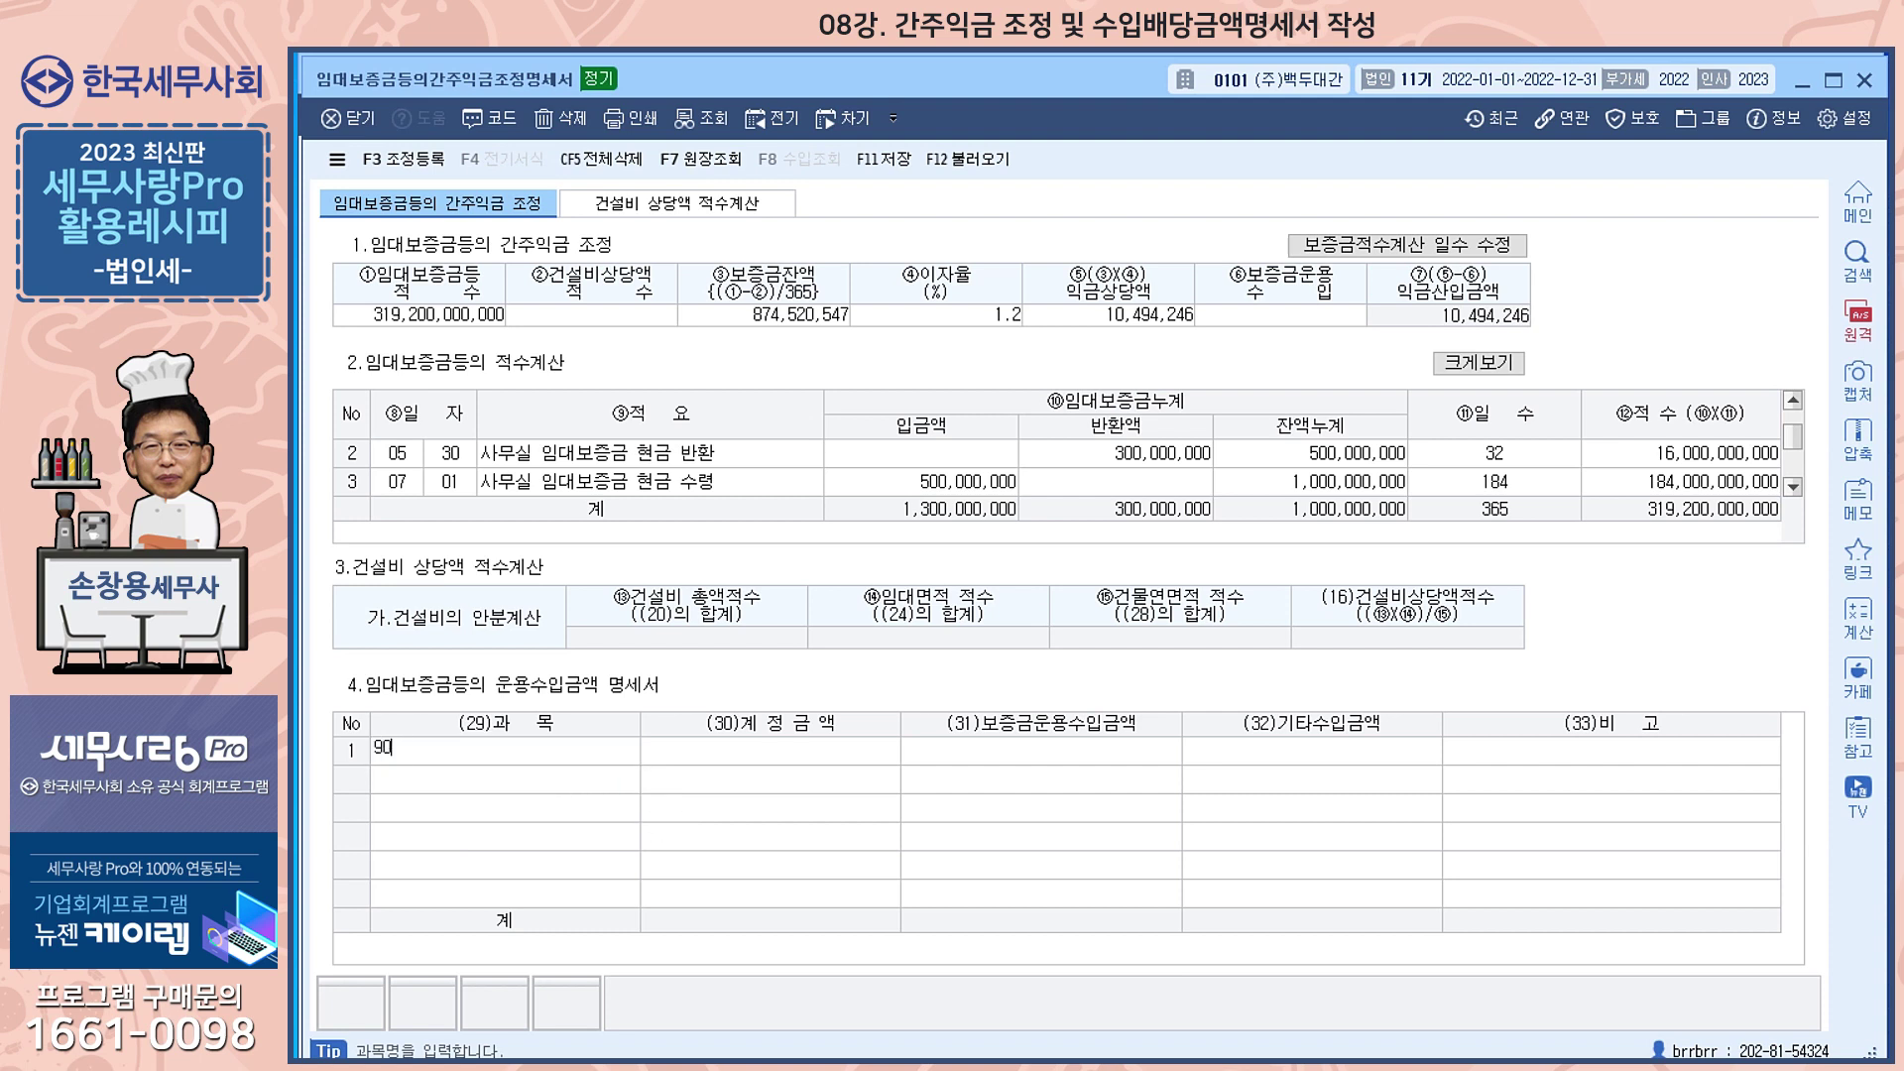
type("1")
key("Return")
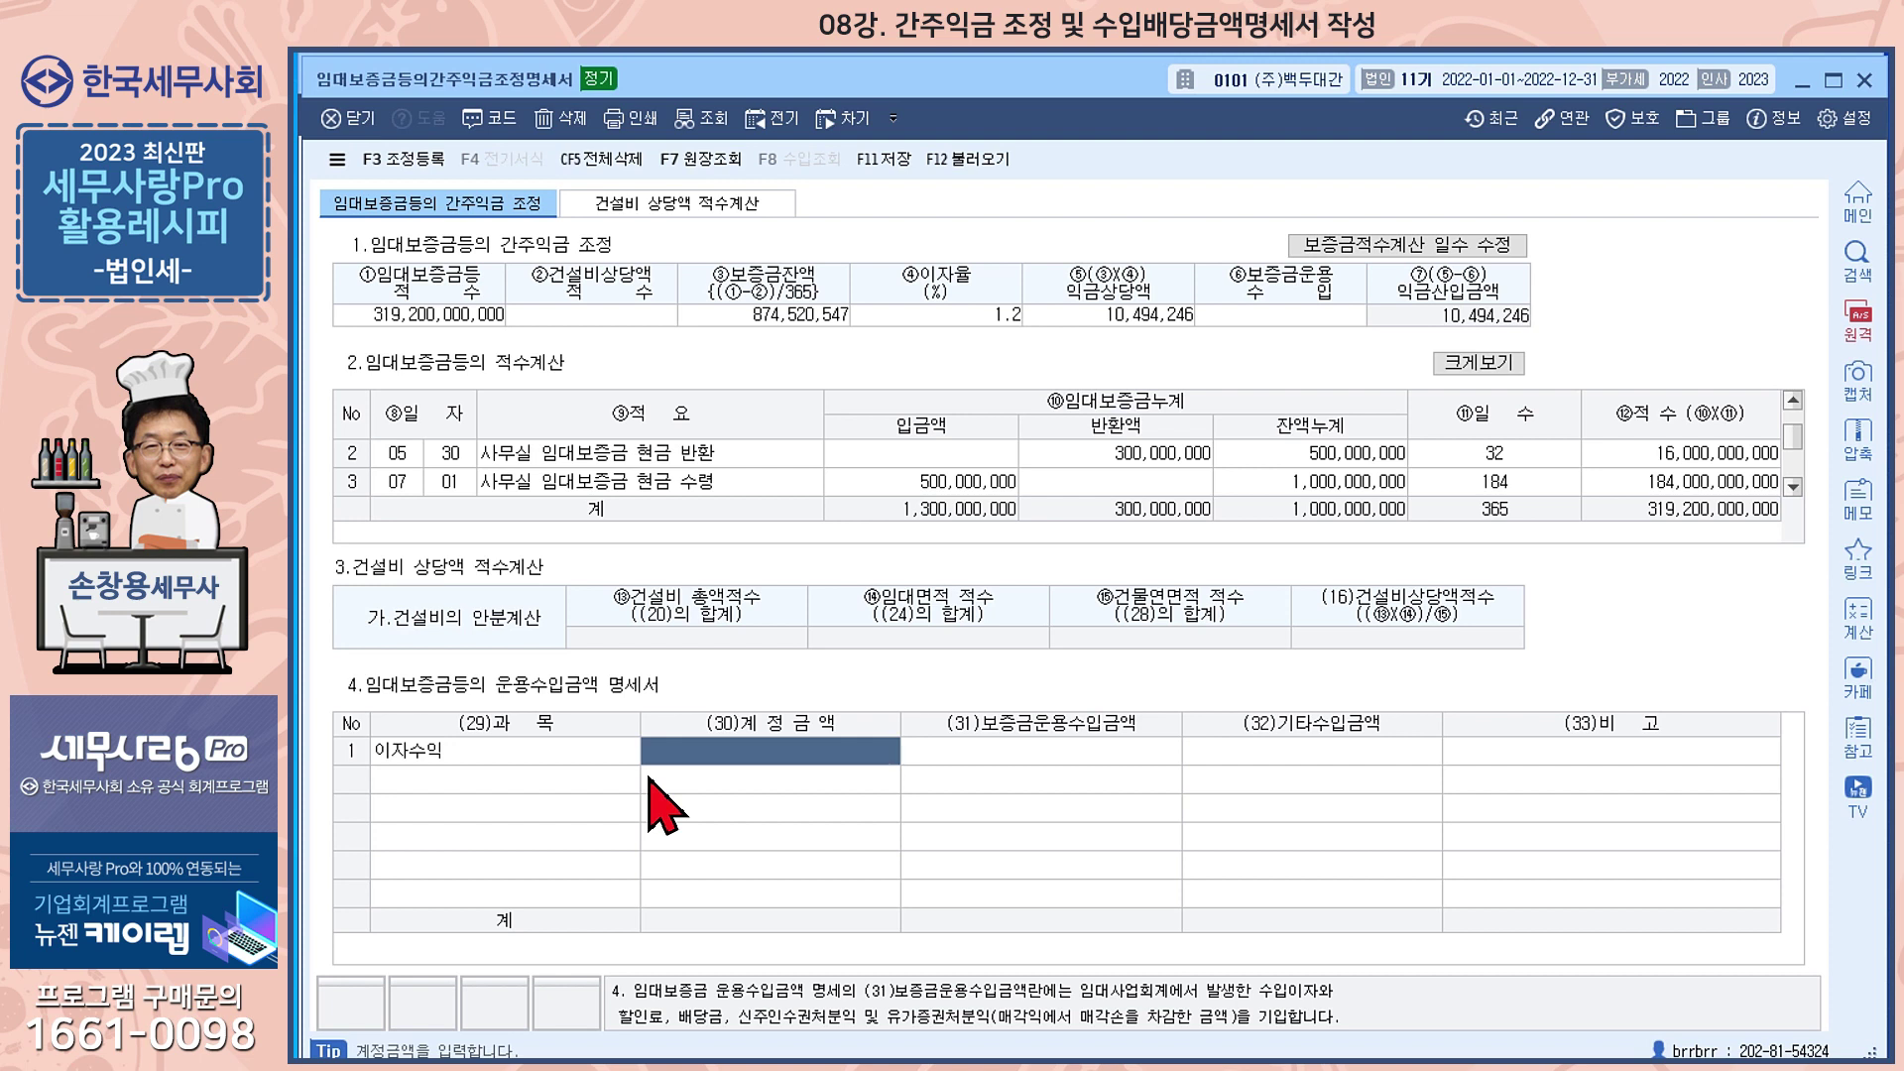
type("19")
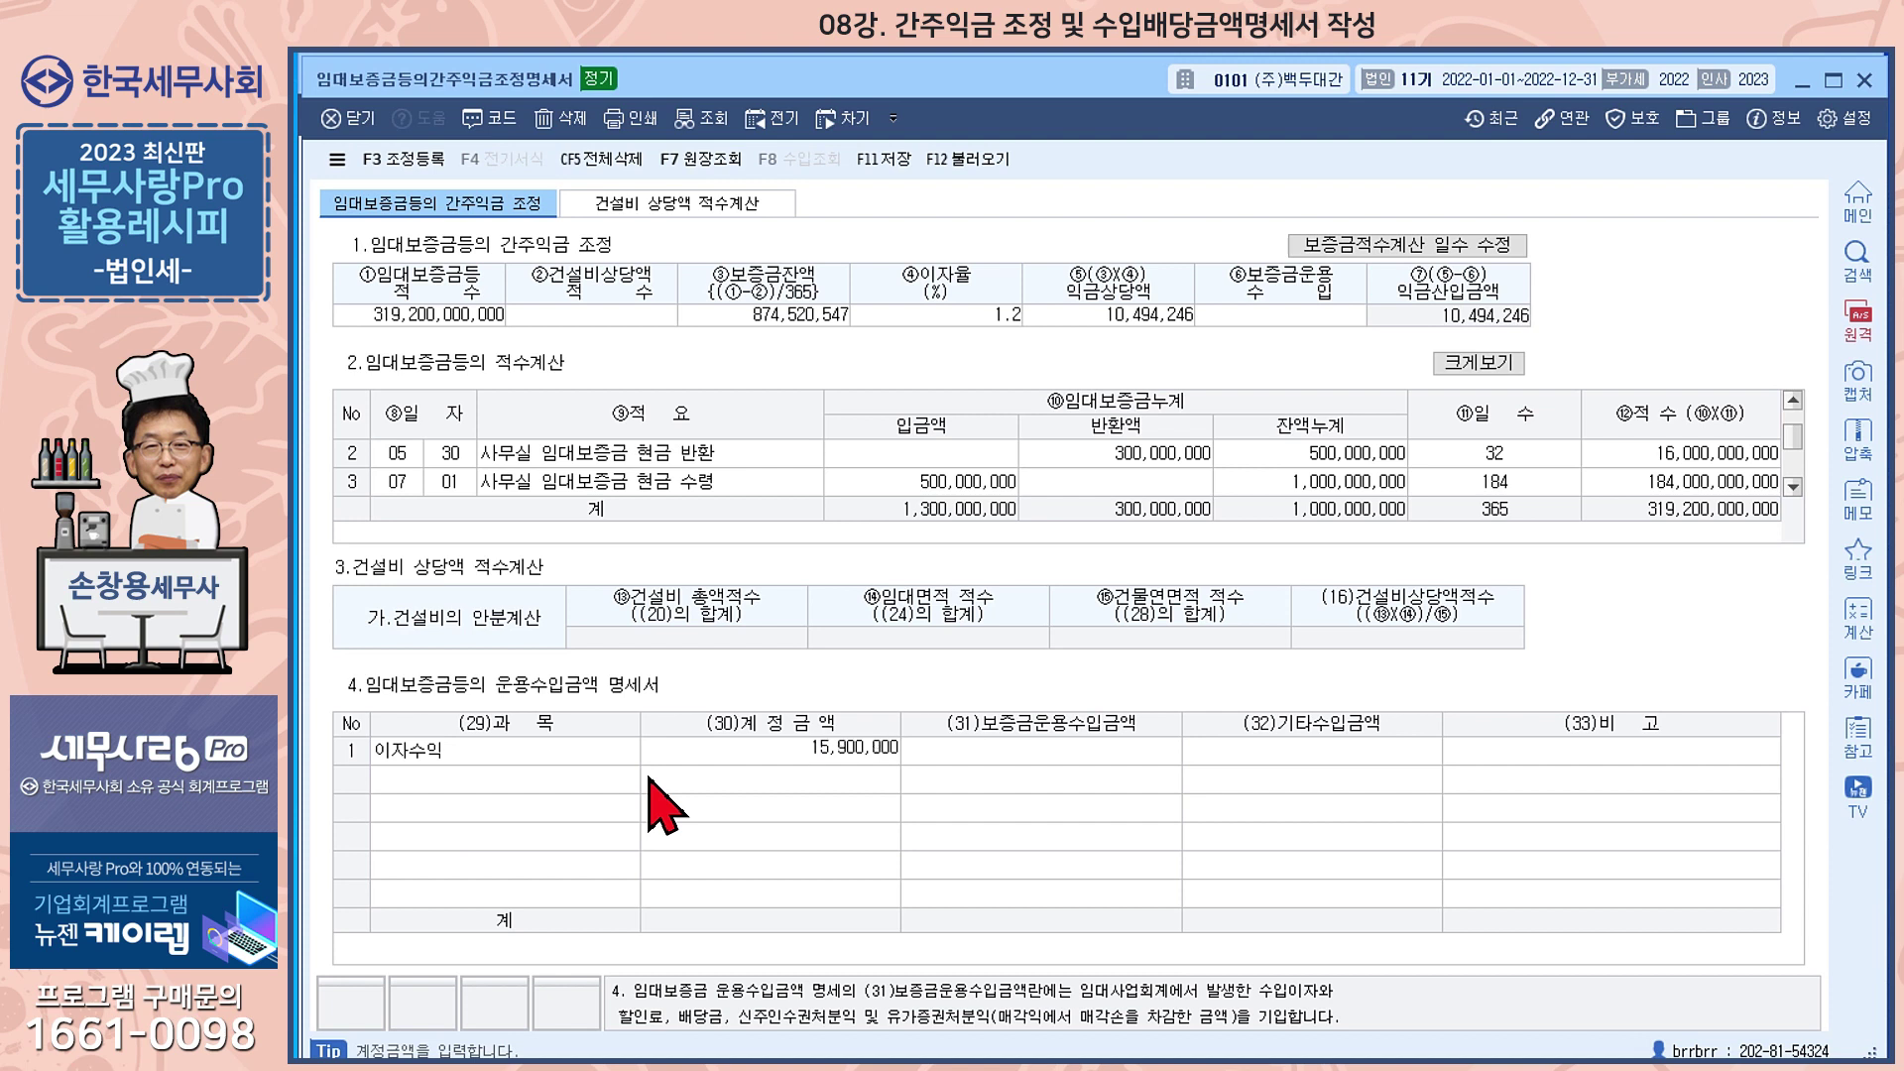
key("Return")
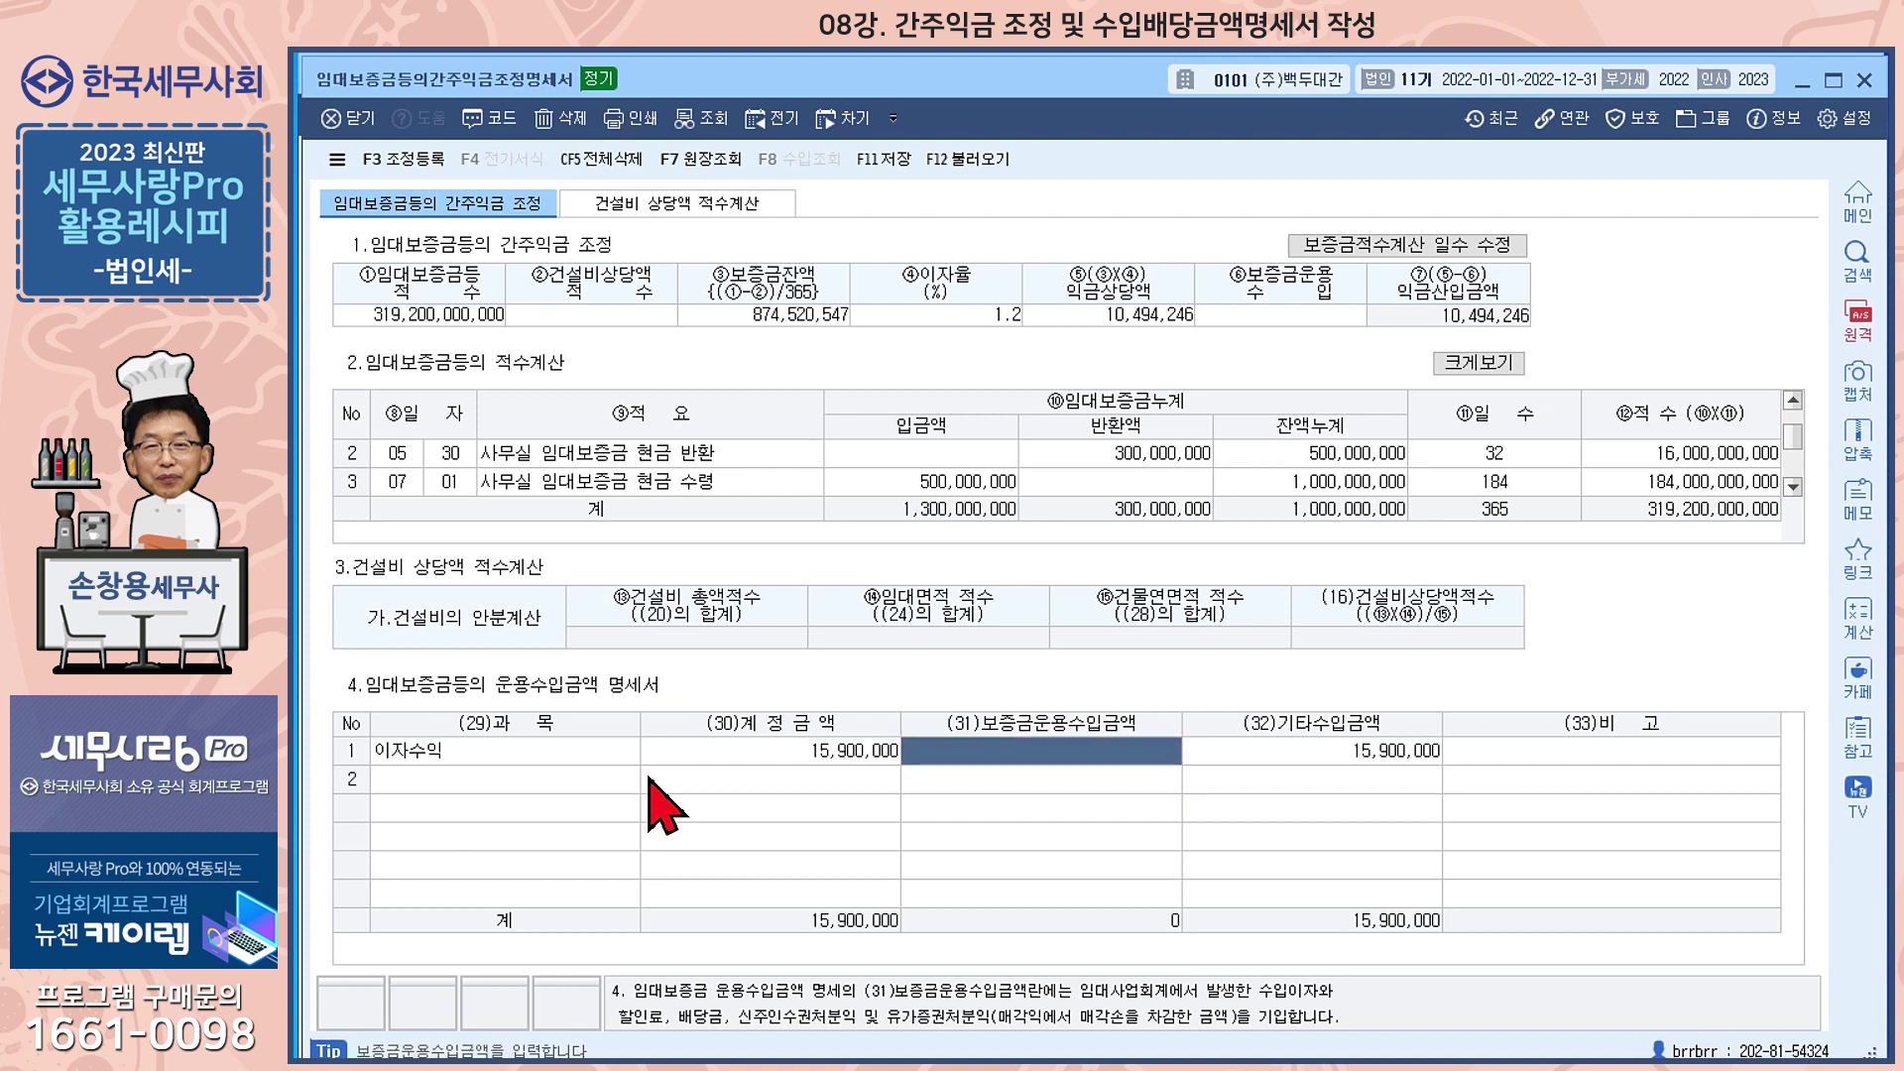
type("3,000,000")
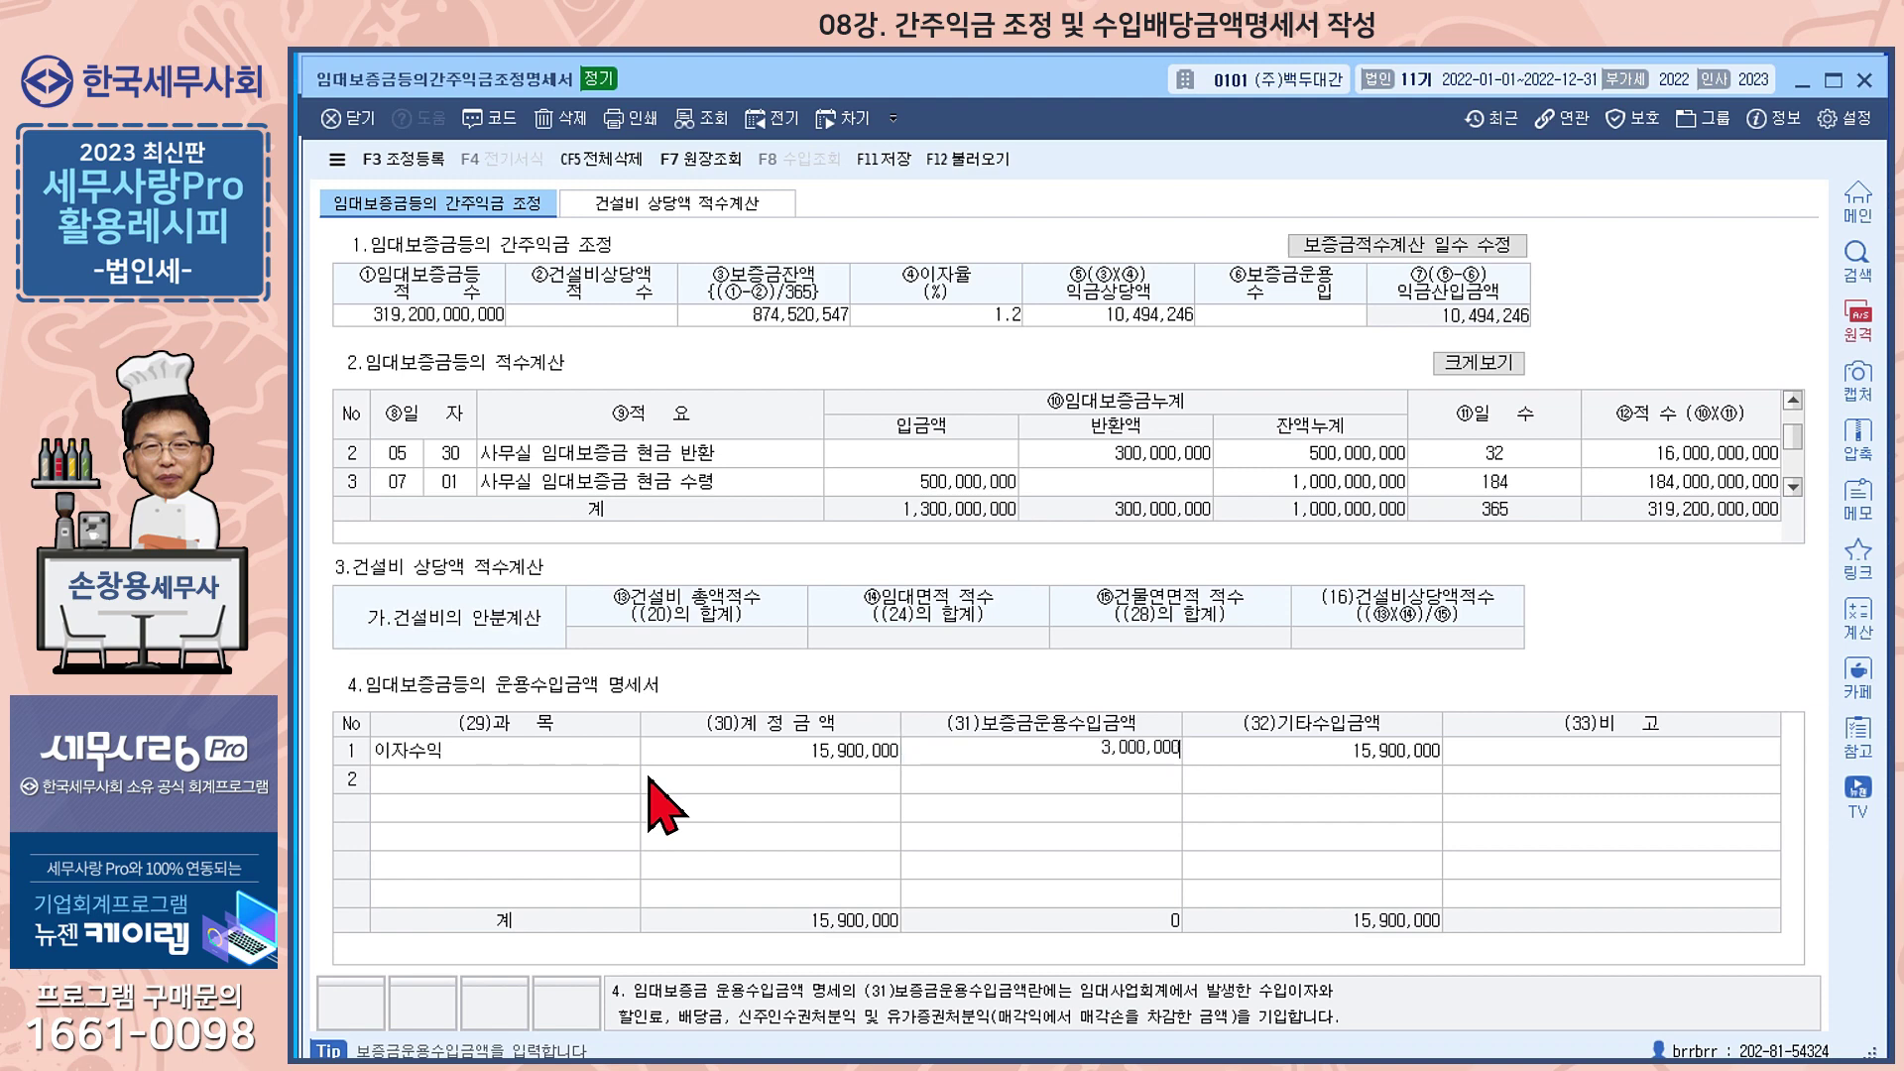
key("Return")
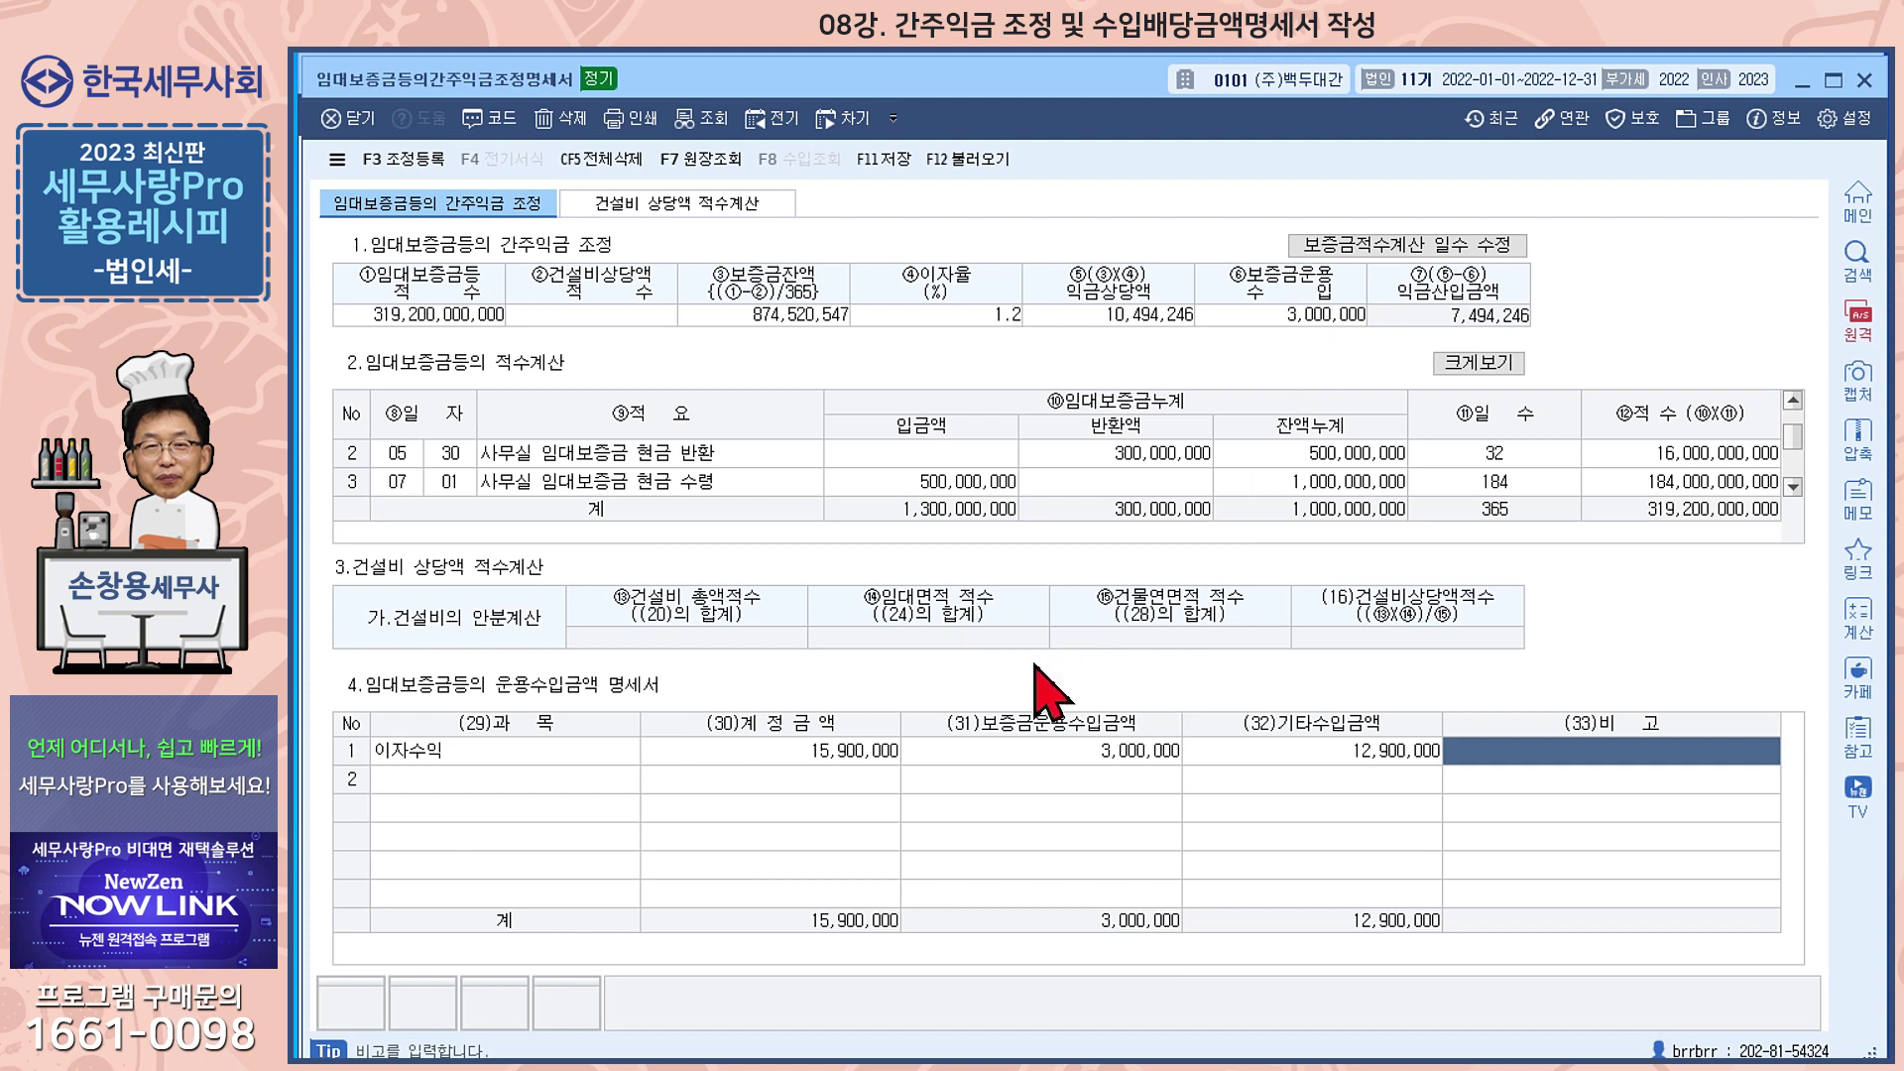
On the 건설비 상당액 적수계산 tab, enter a 600,000,000 construction cost dated 01/01
left_click(700, 205)
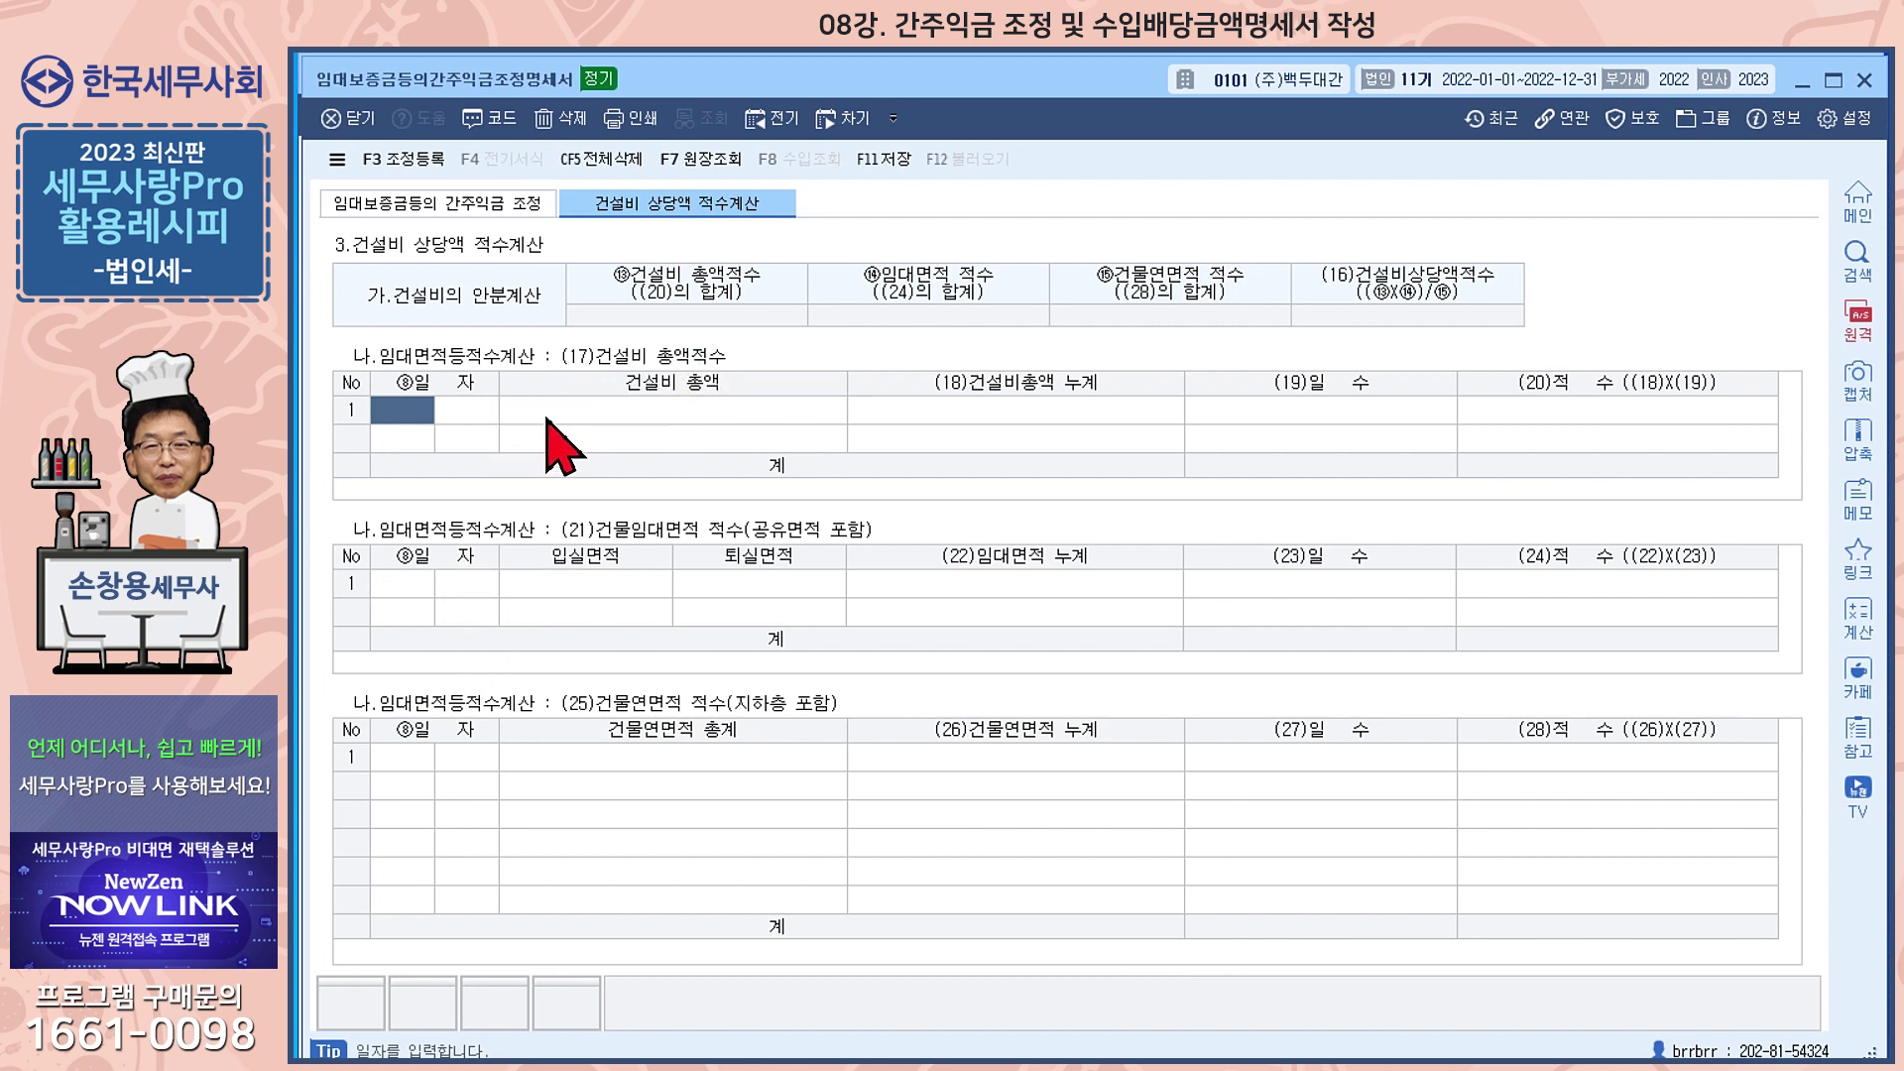
type("01")
key("Return")
type("01")
key("Return")
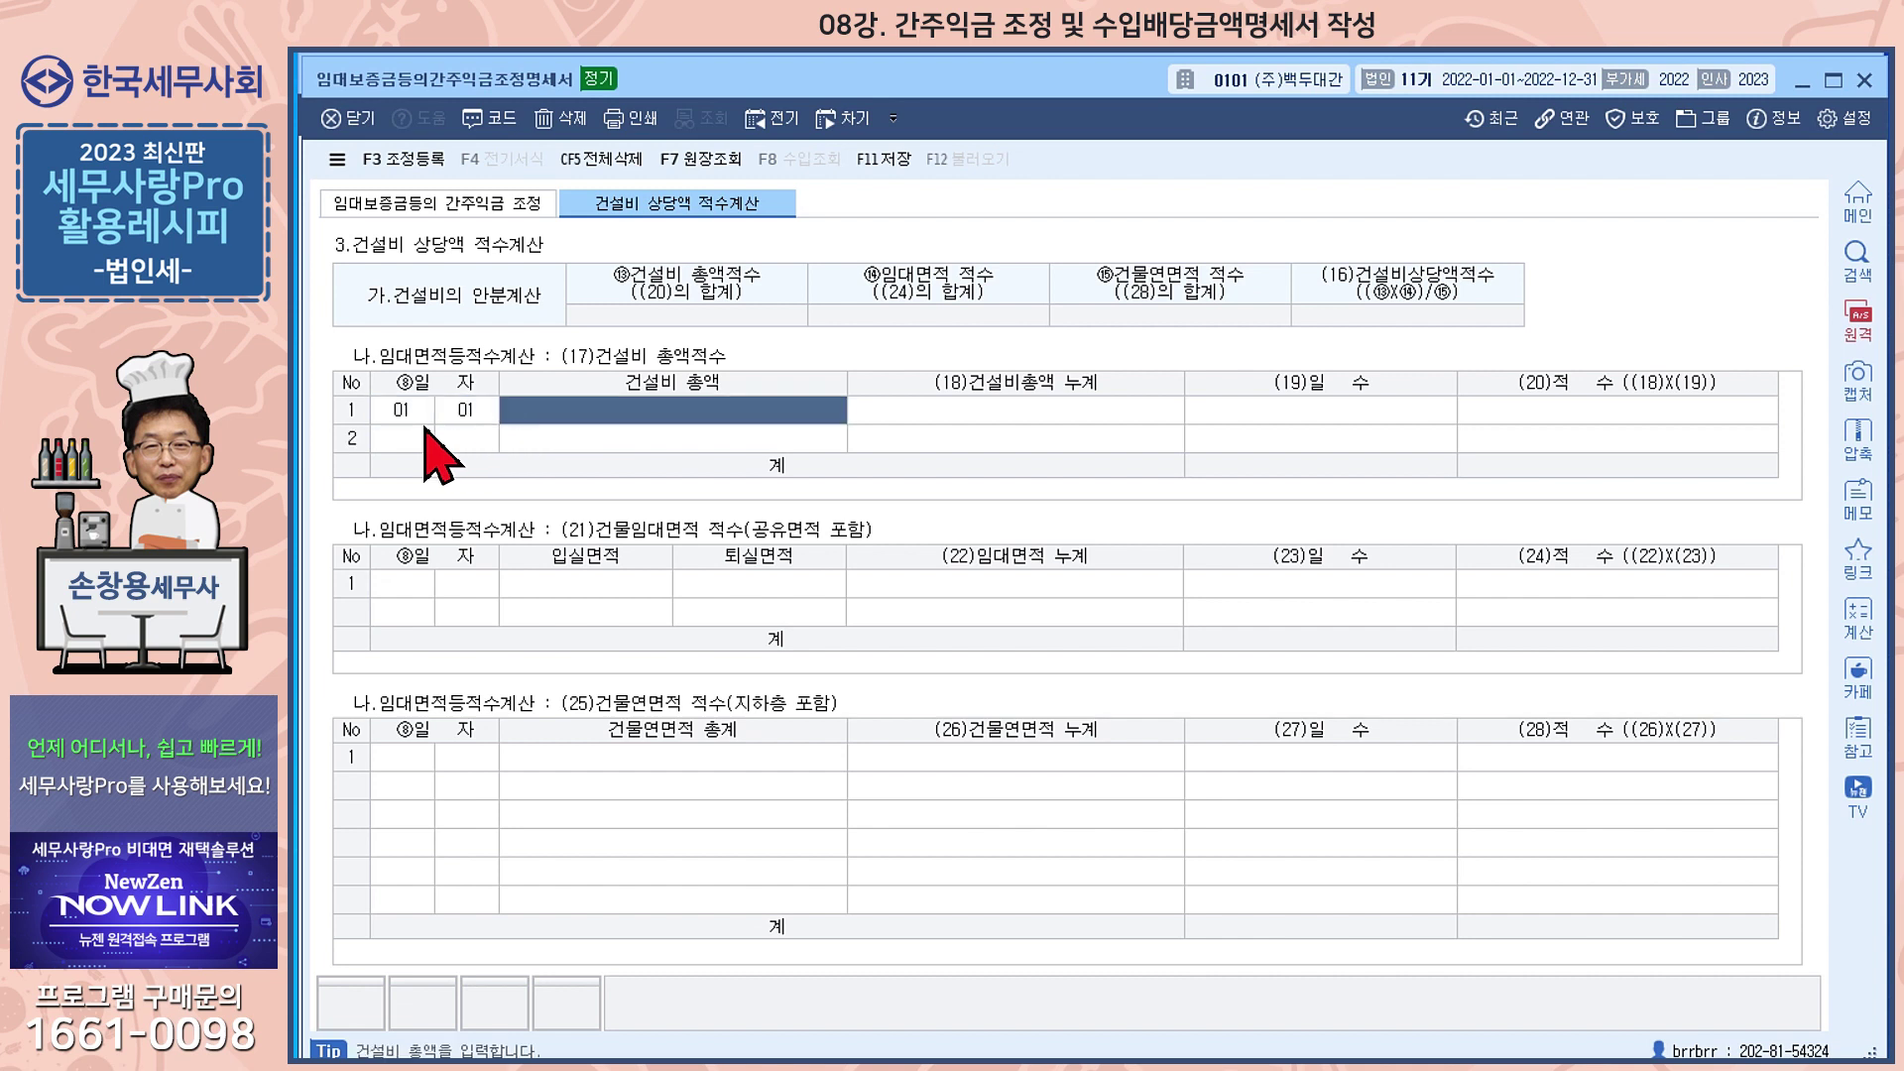
type("600,000,")
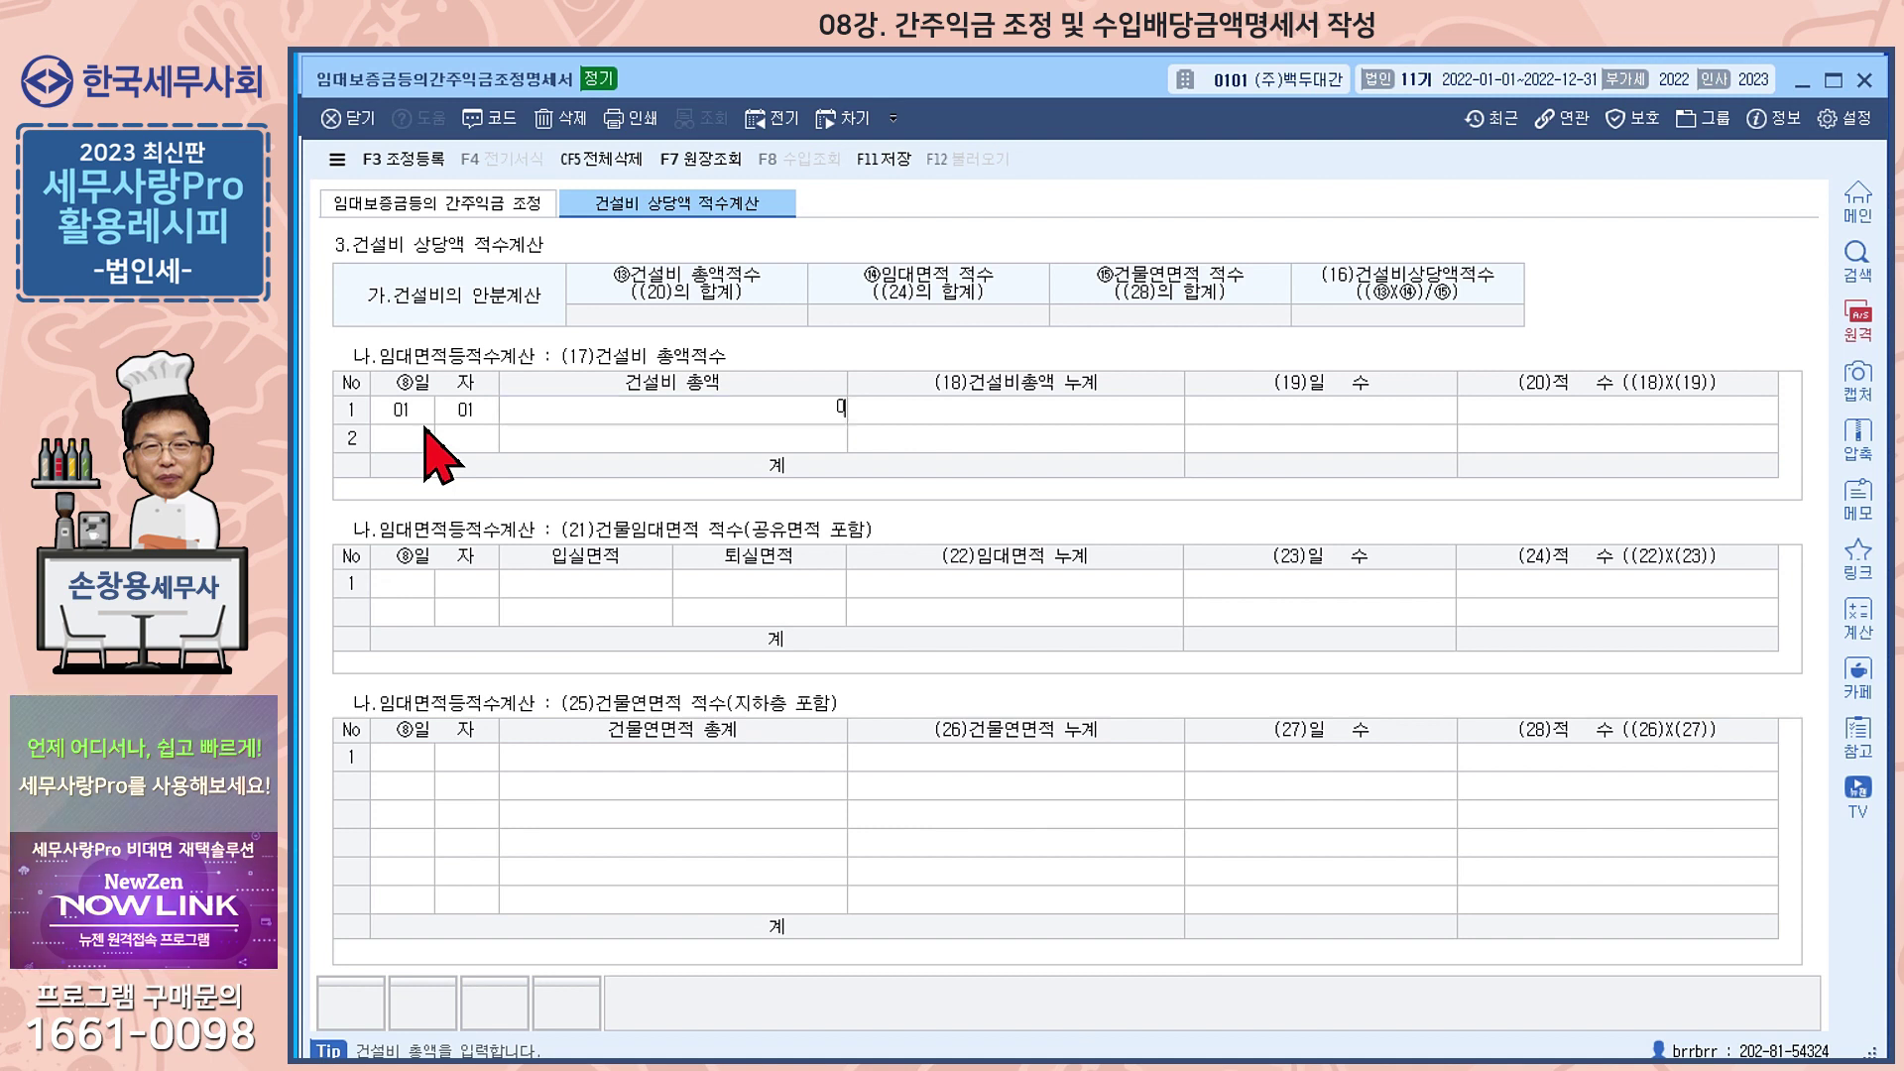
type("000")
key("Return")
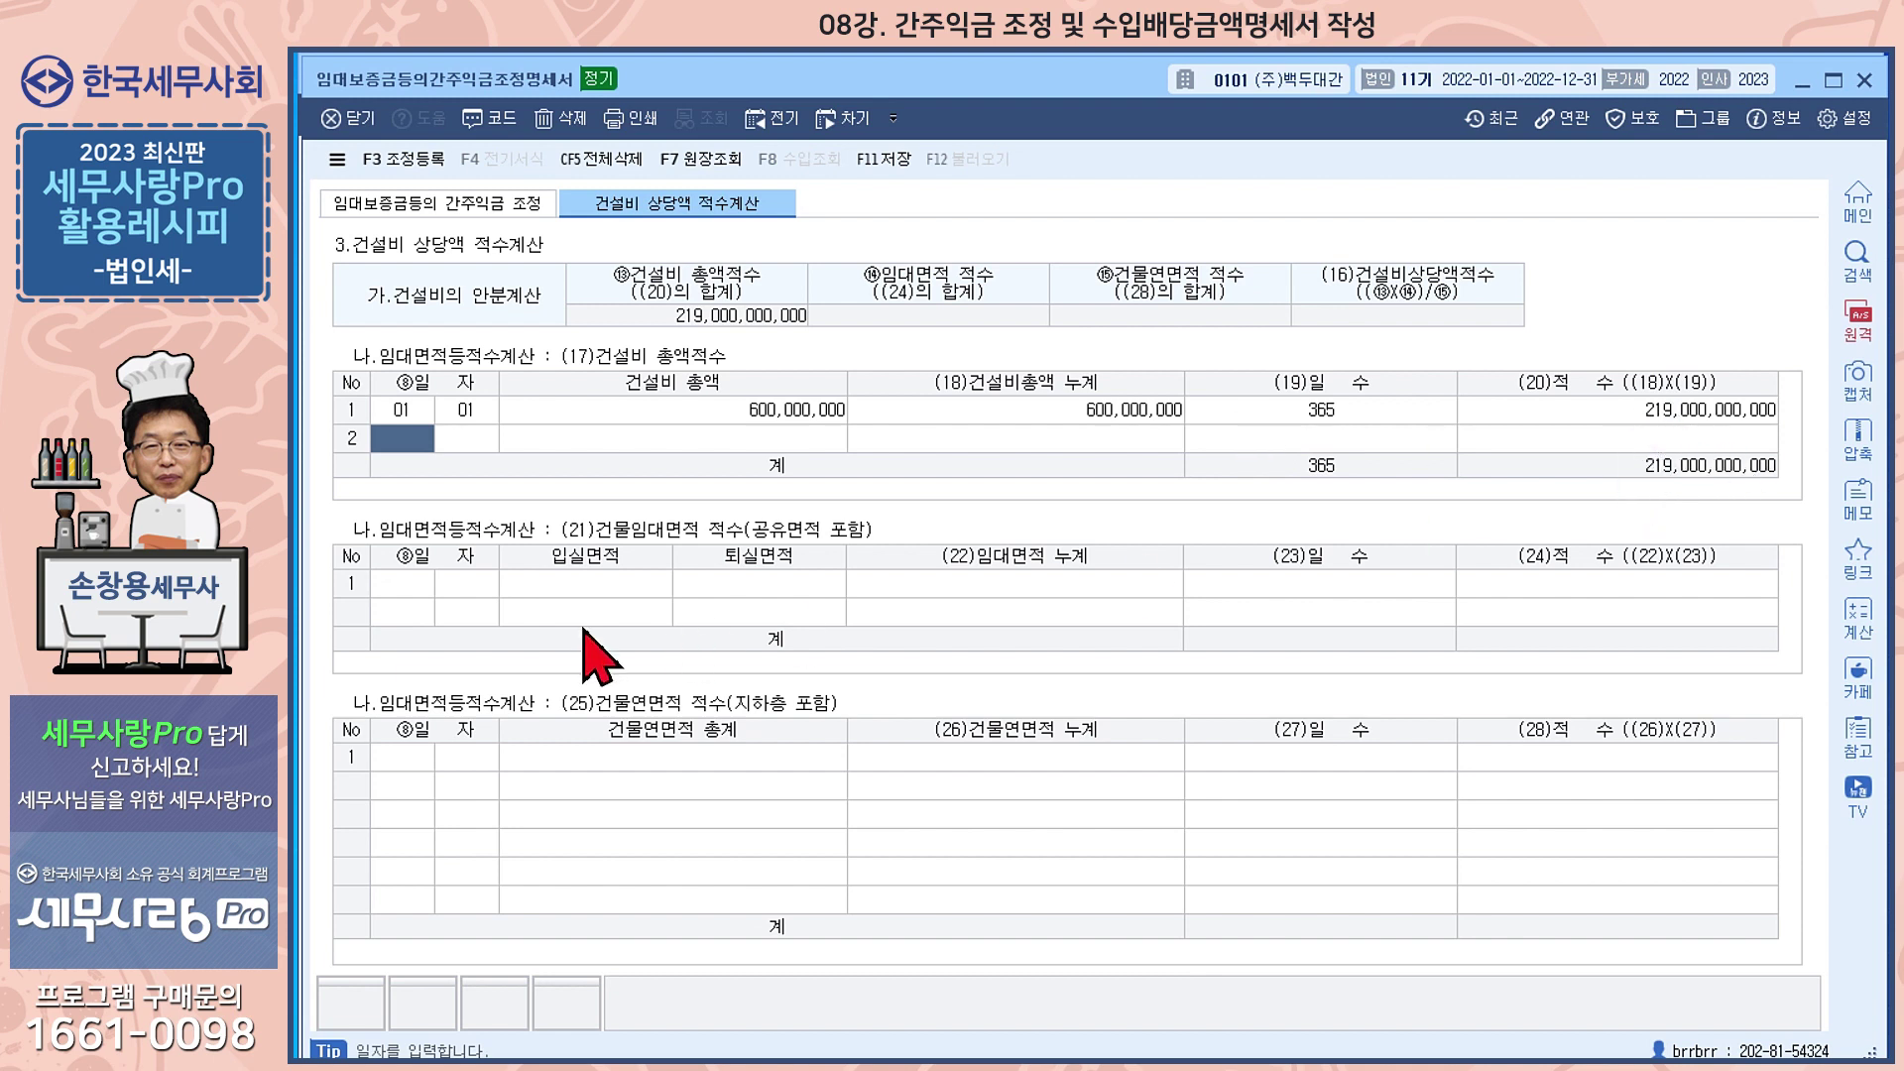
Enter rental area rows: 100,000 move-in 01/01, 30,000 move-out 05/30, 30,000 move-in 07/01
left_click(412, 591)
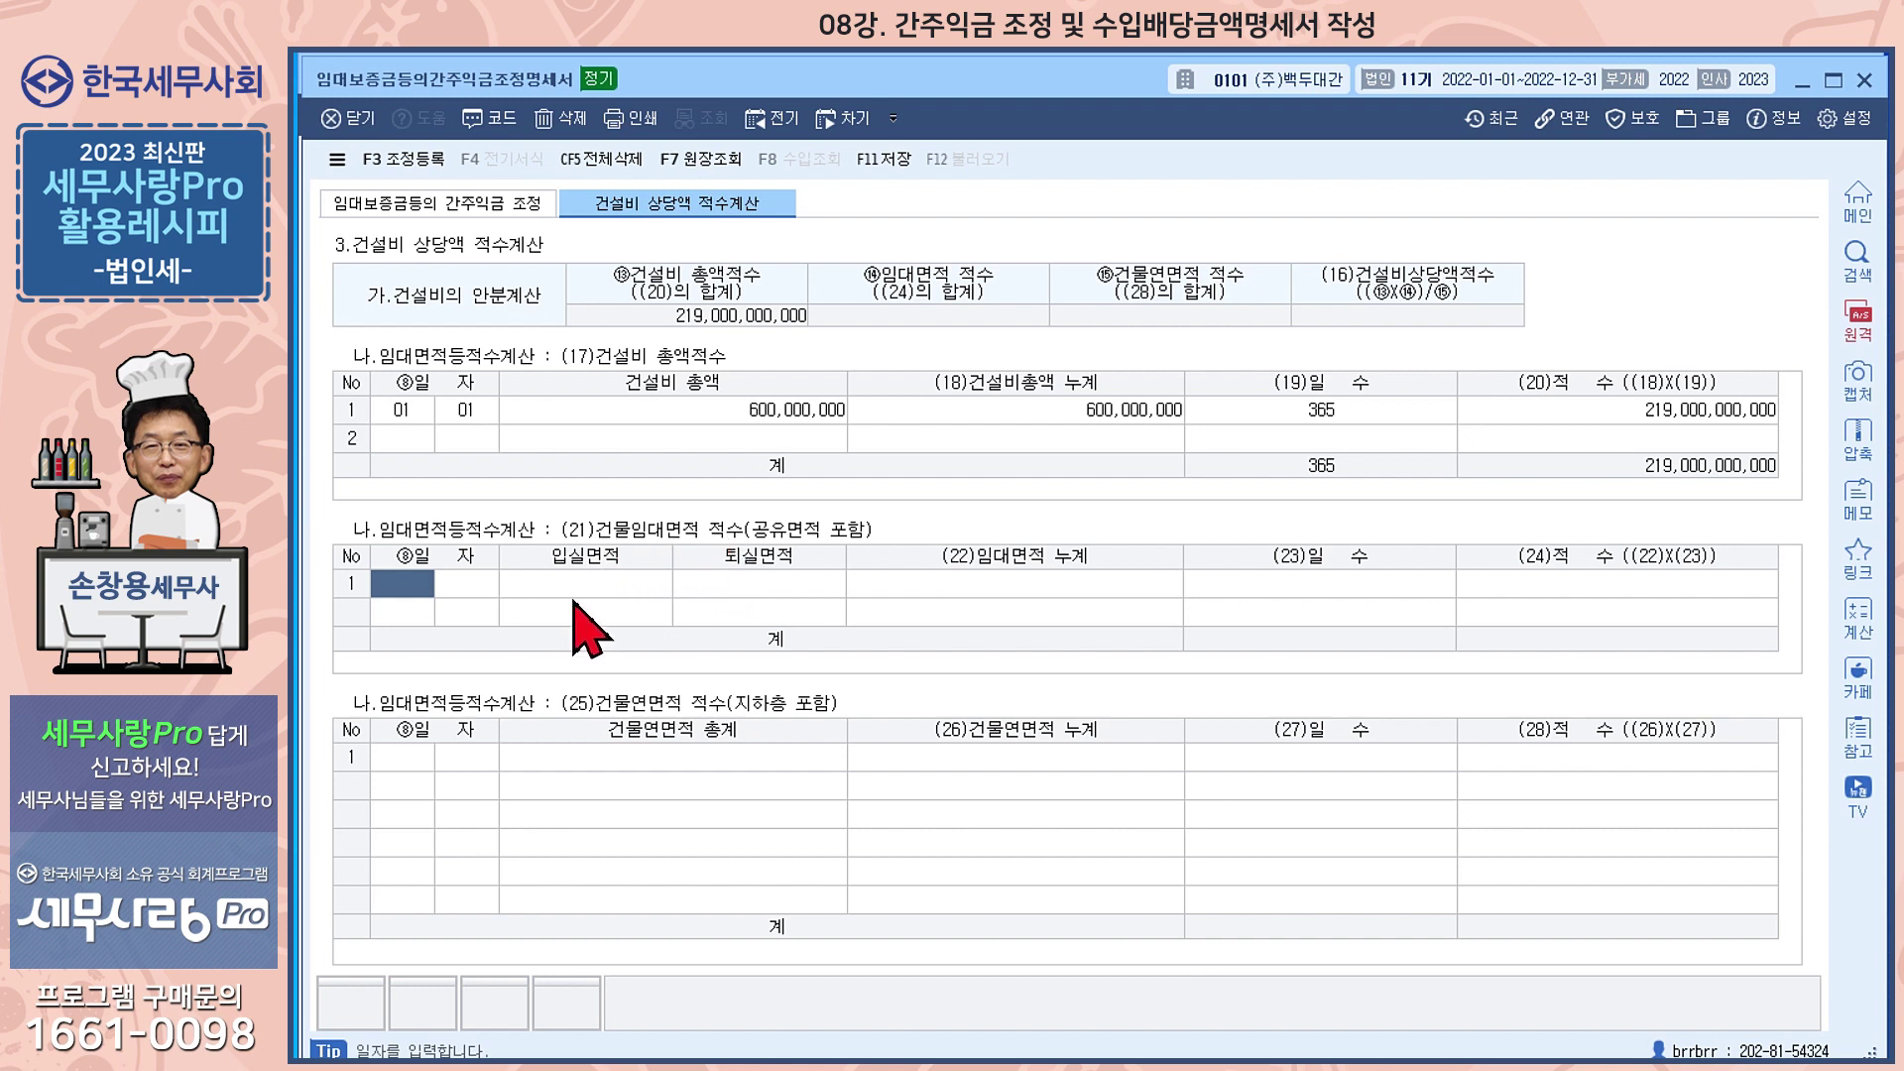
type("01")
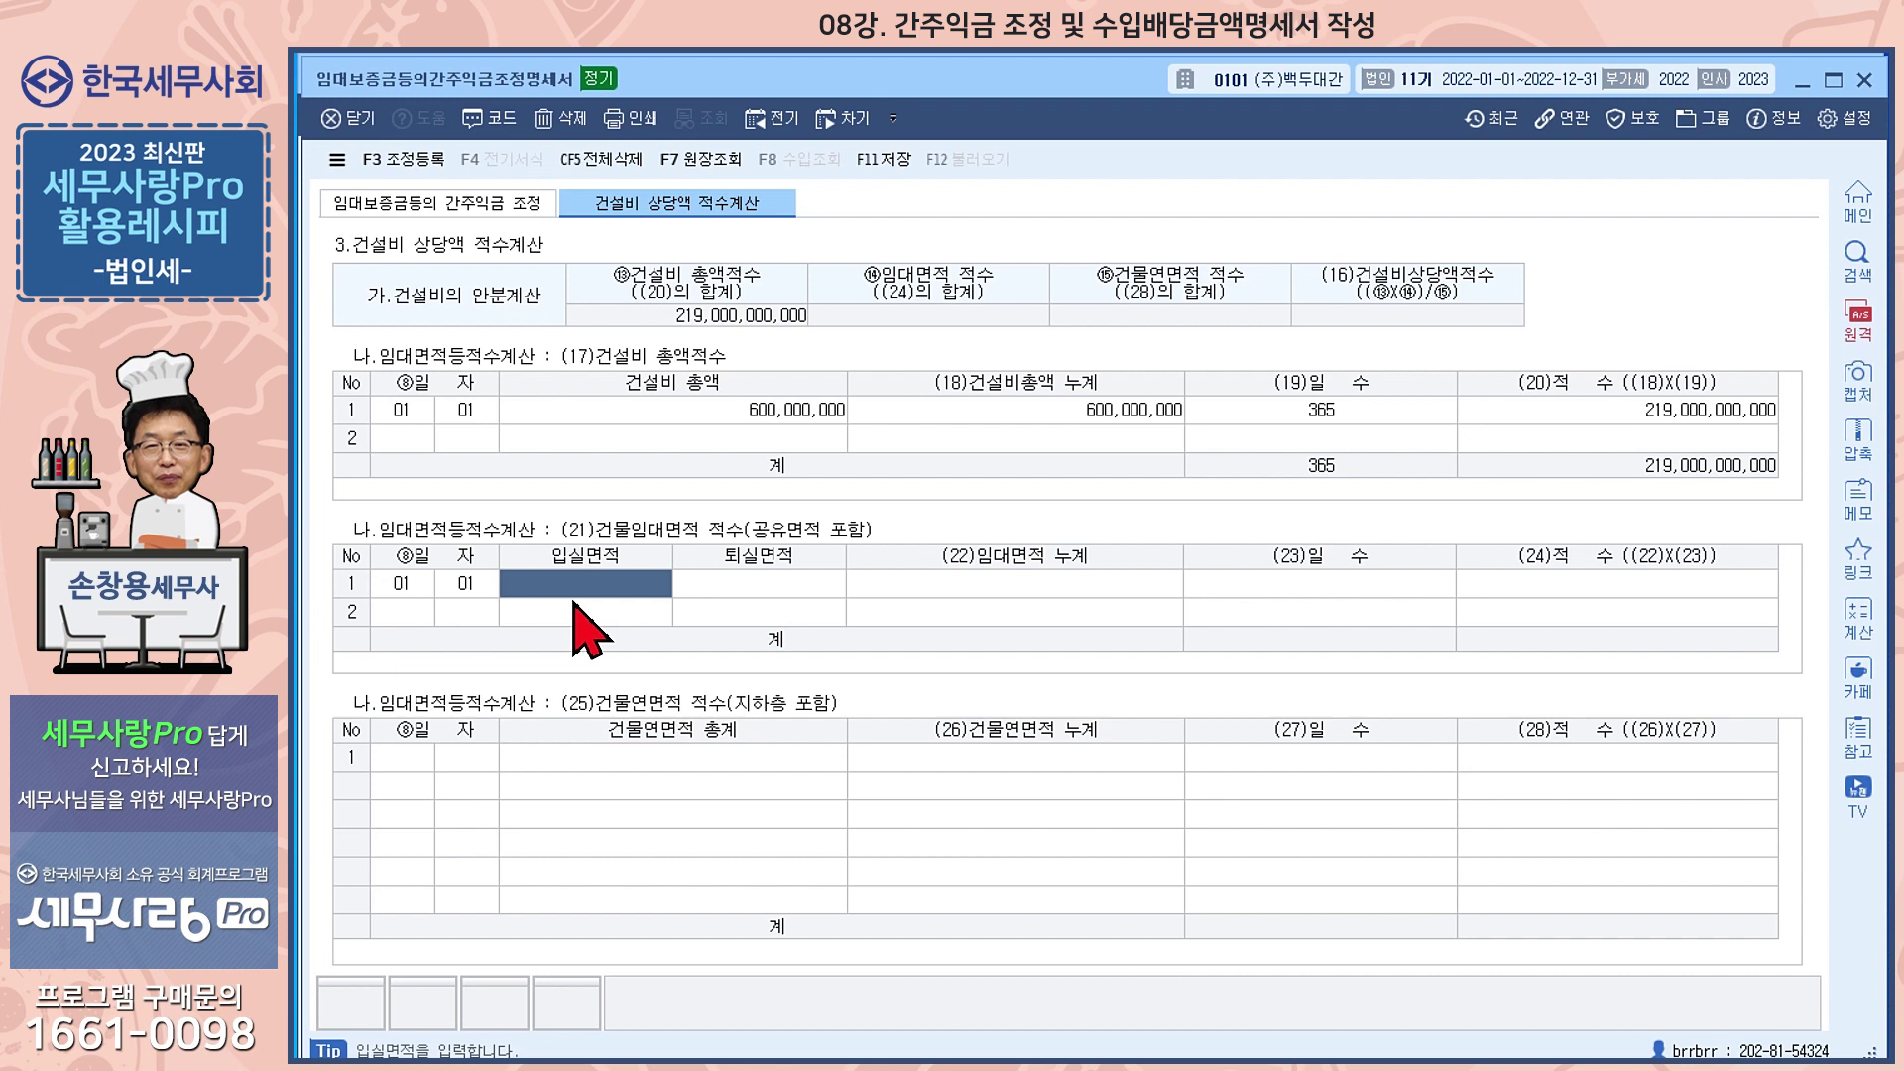
type("01100,000.00")
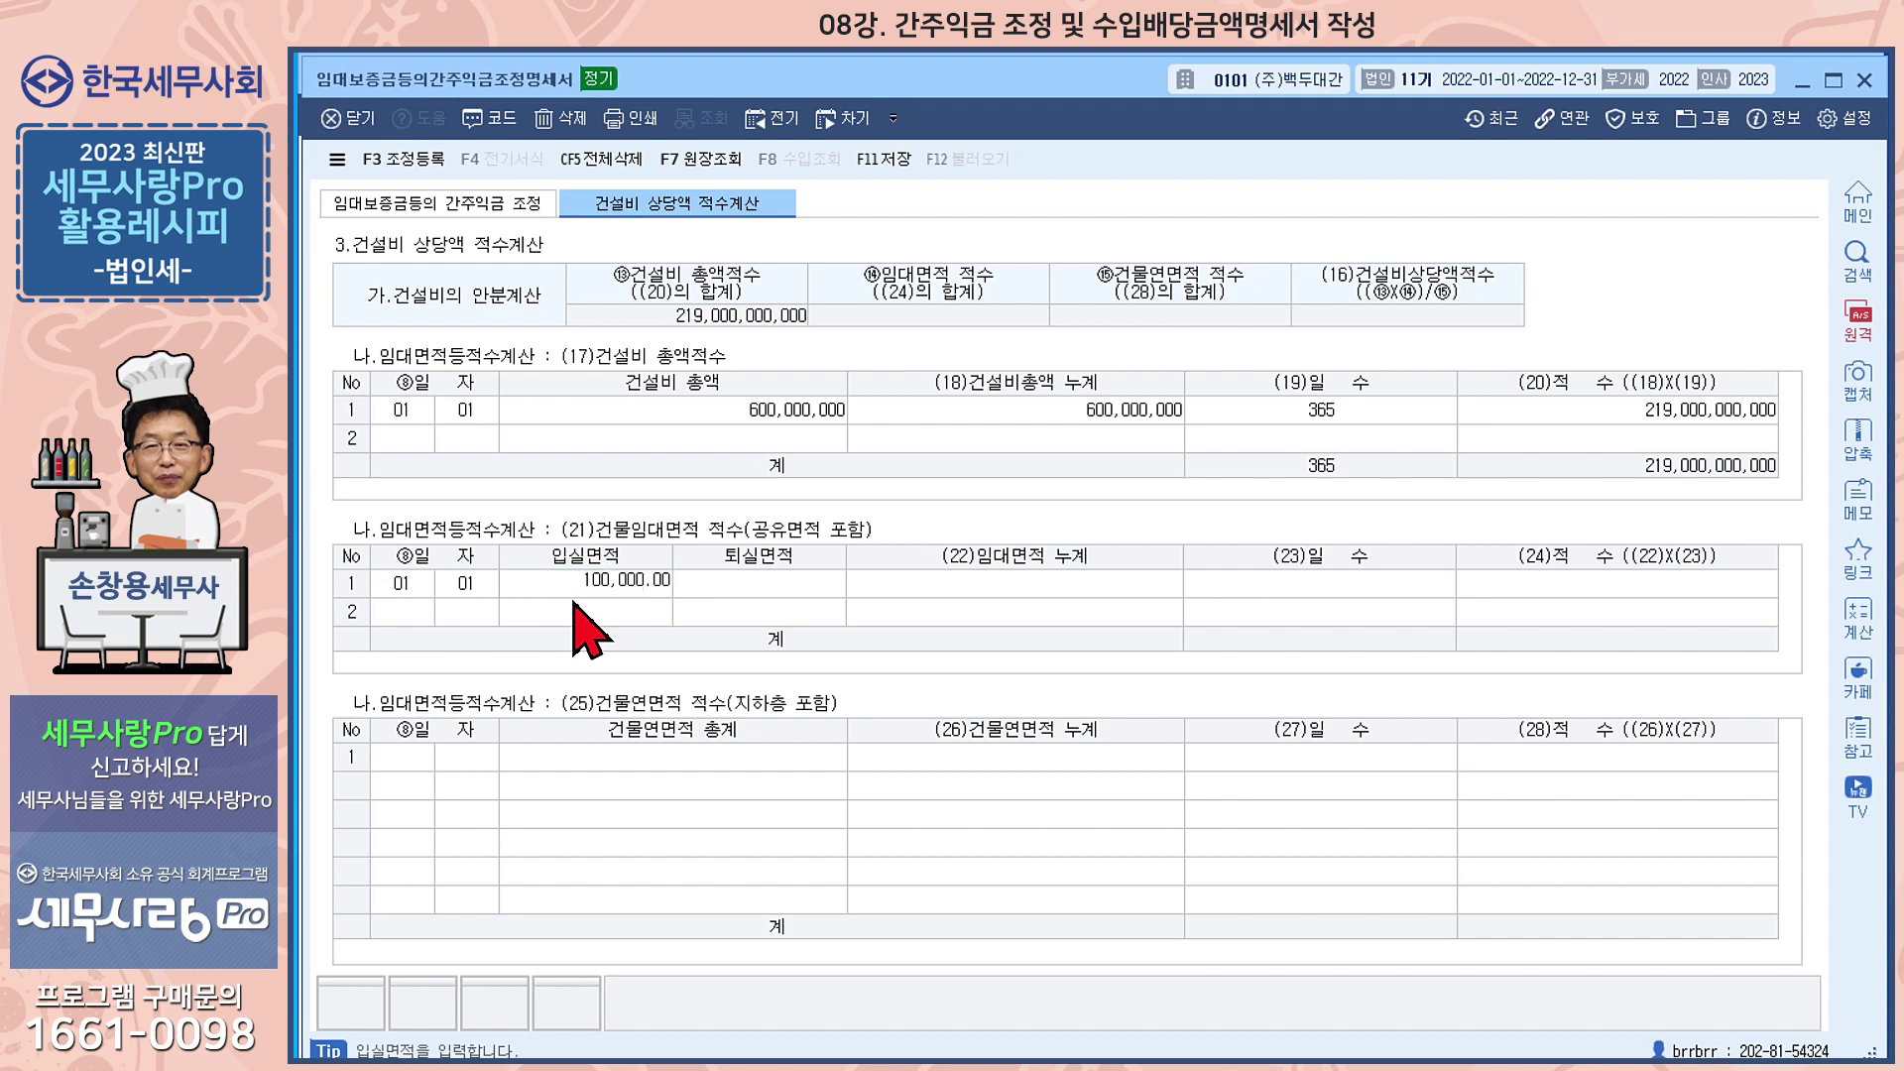
key("Return")
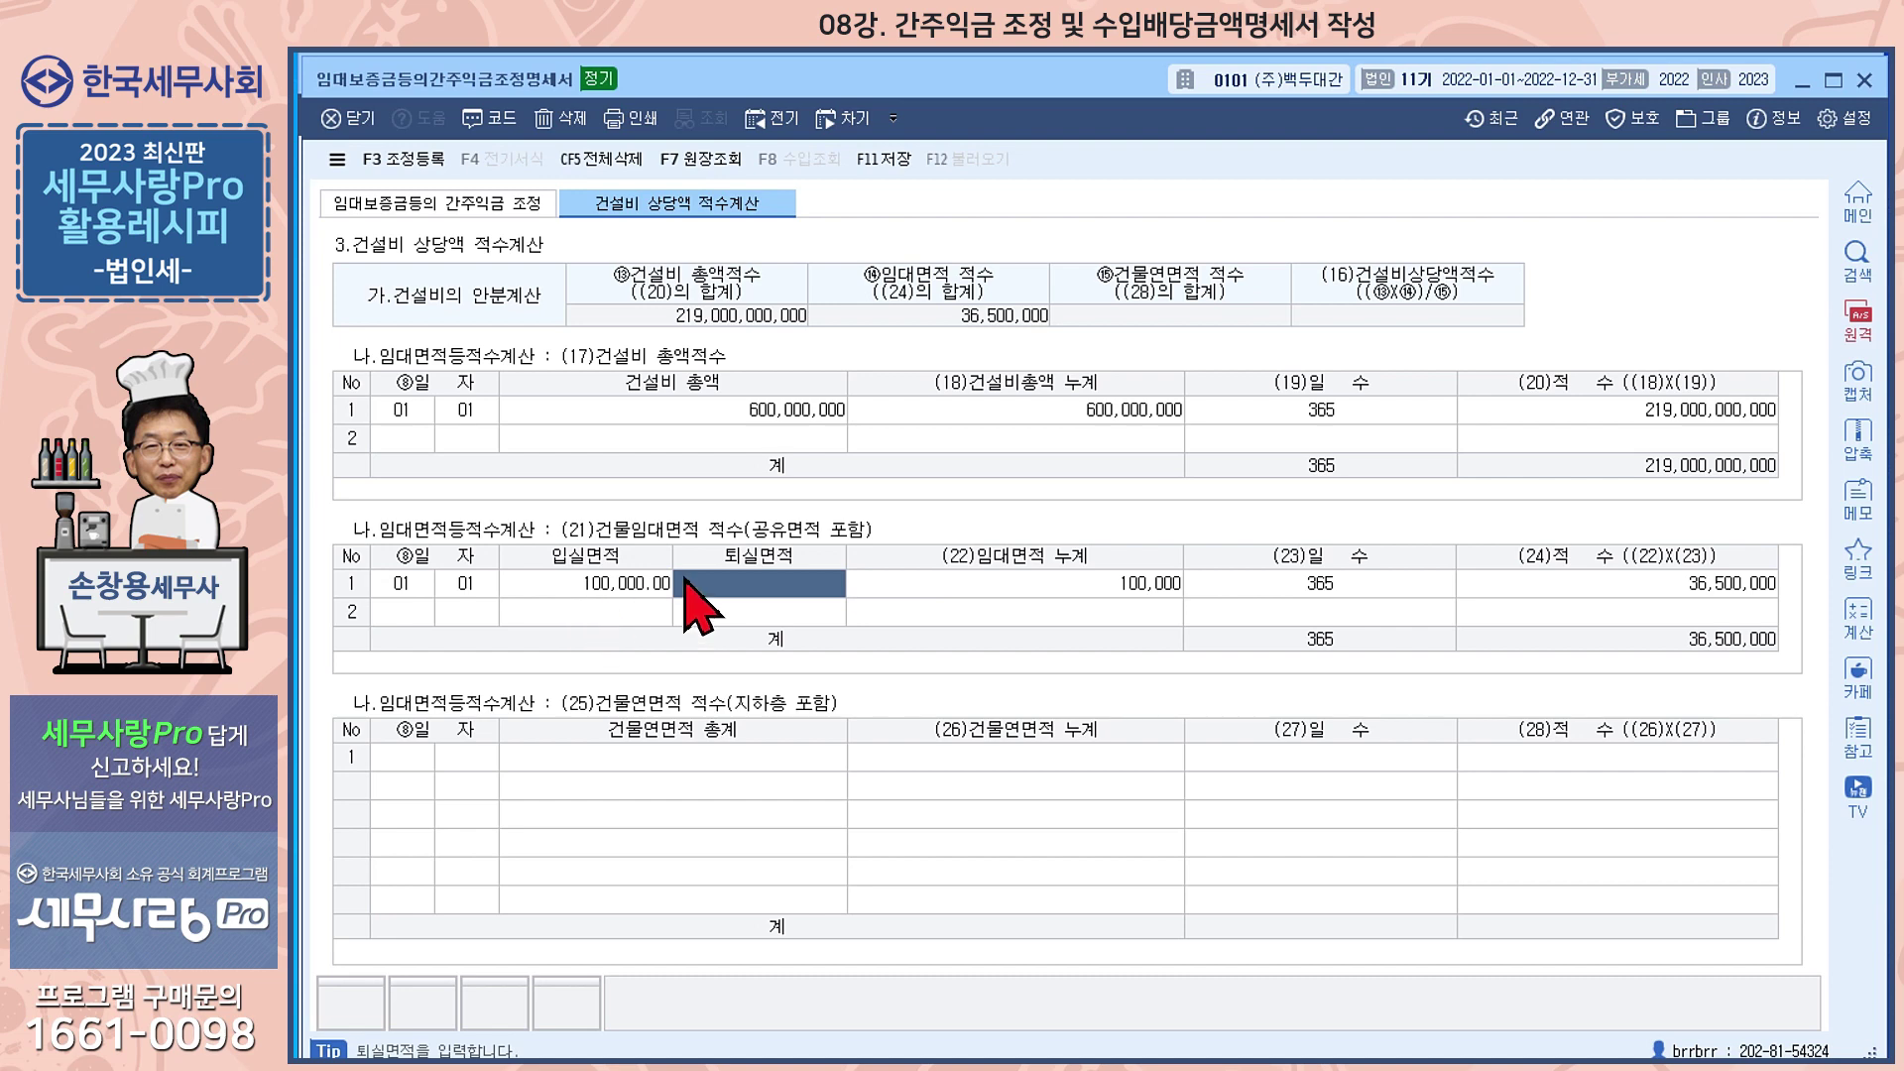
left_click(414, 613)
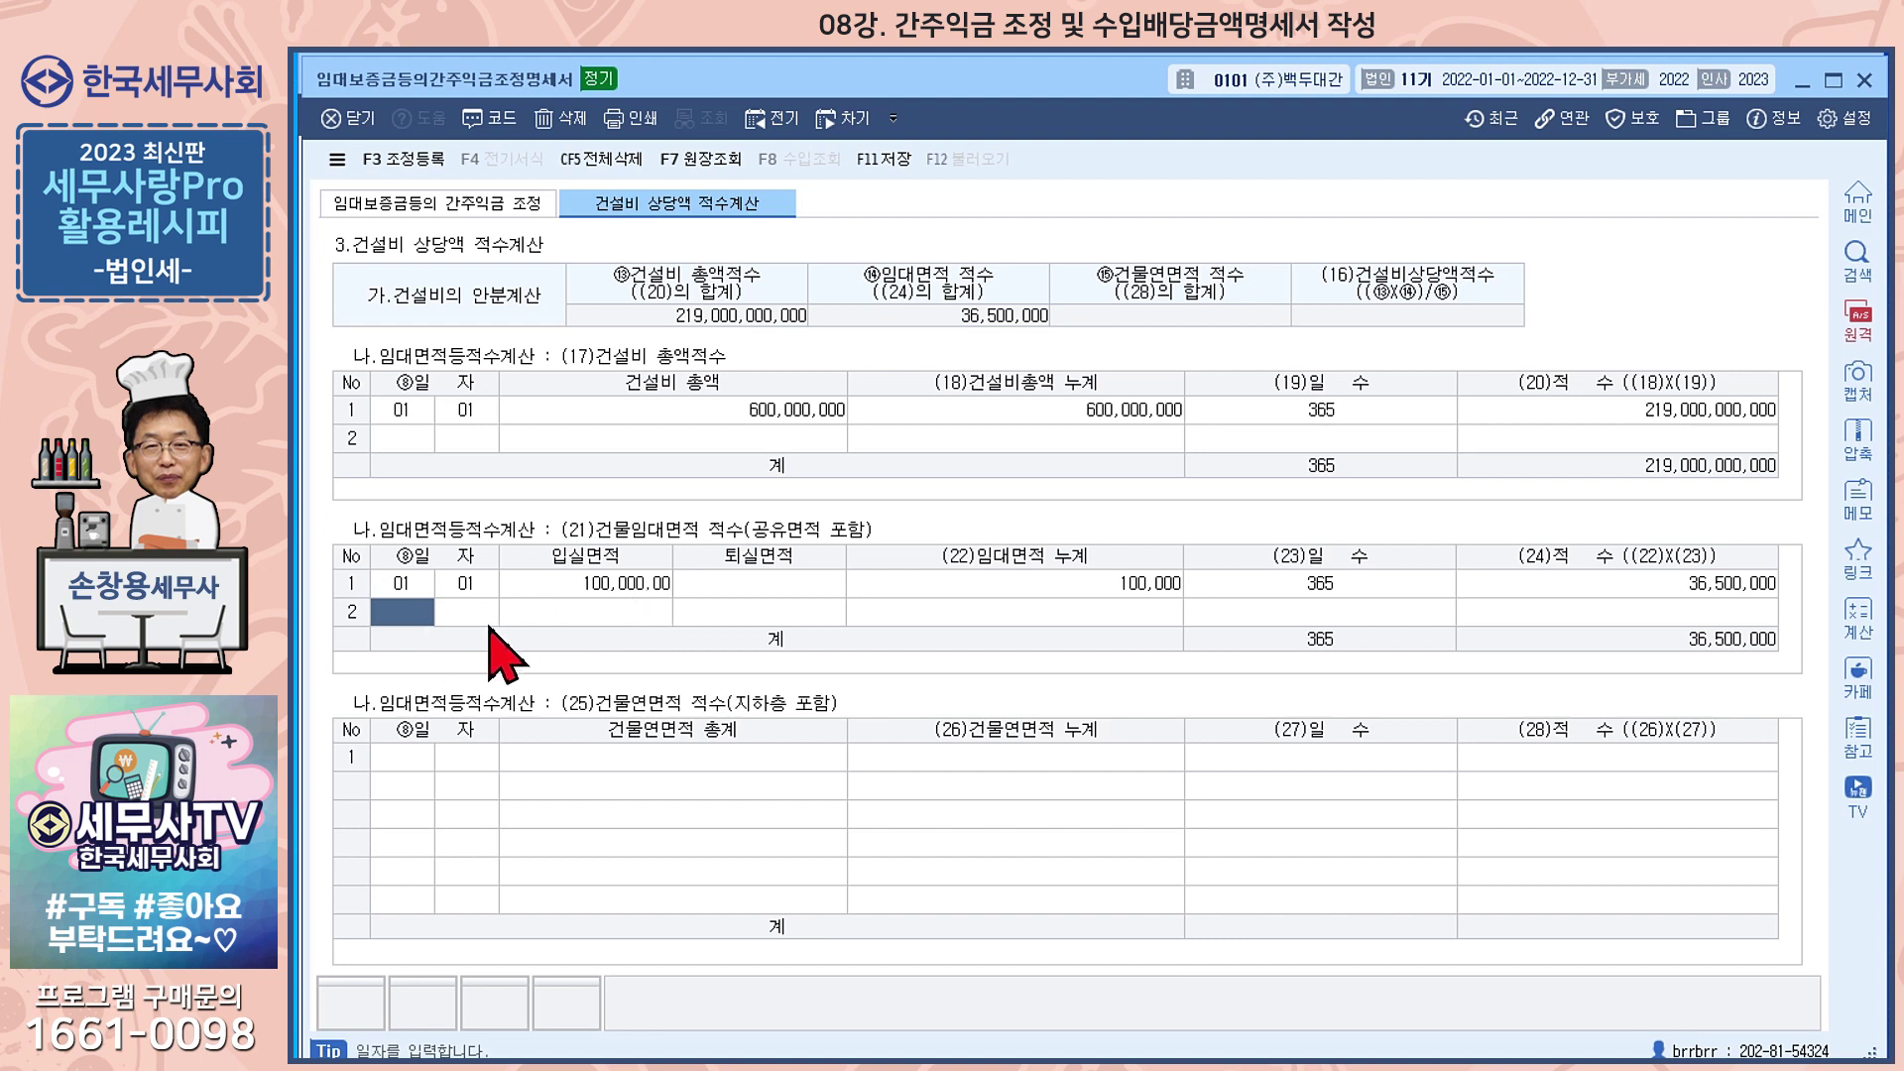
type("05 ")
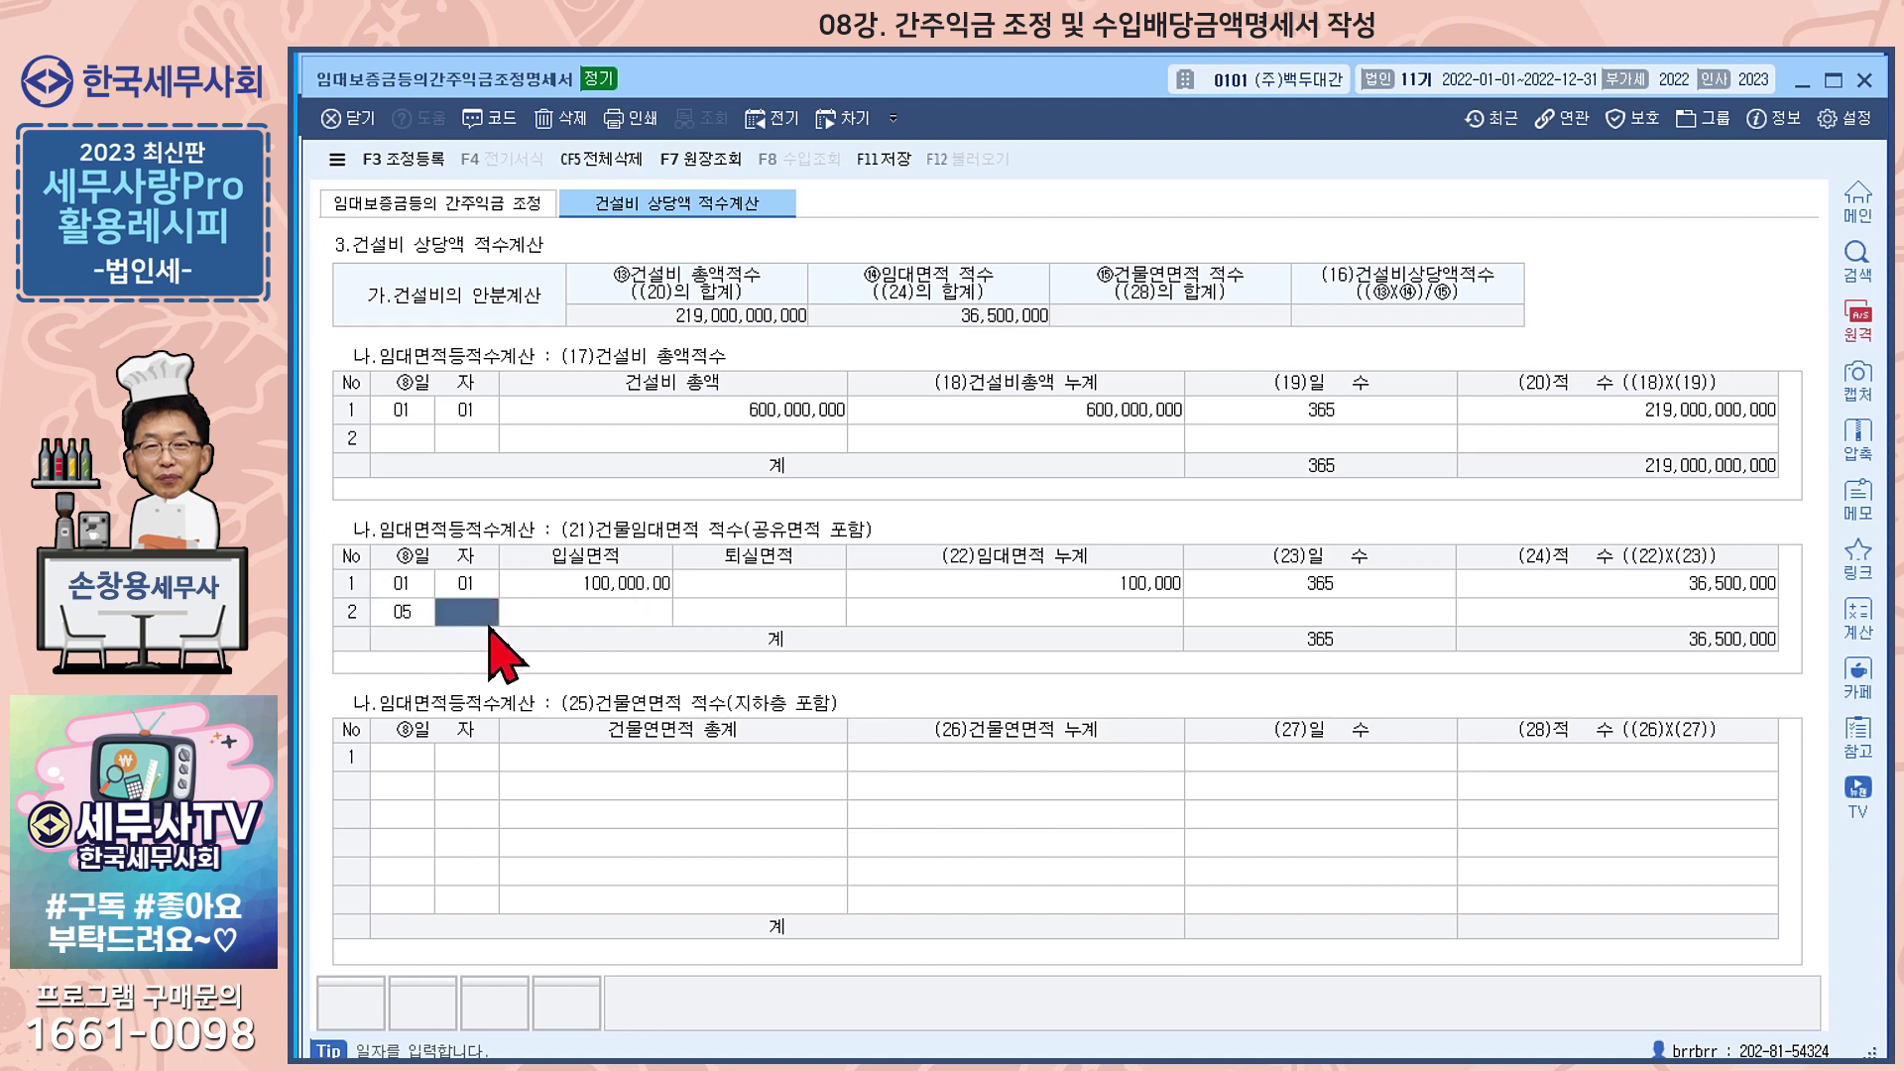
type("30")
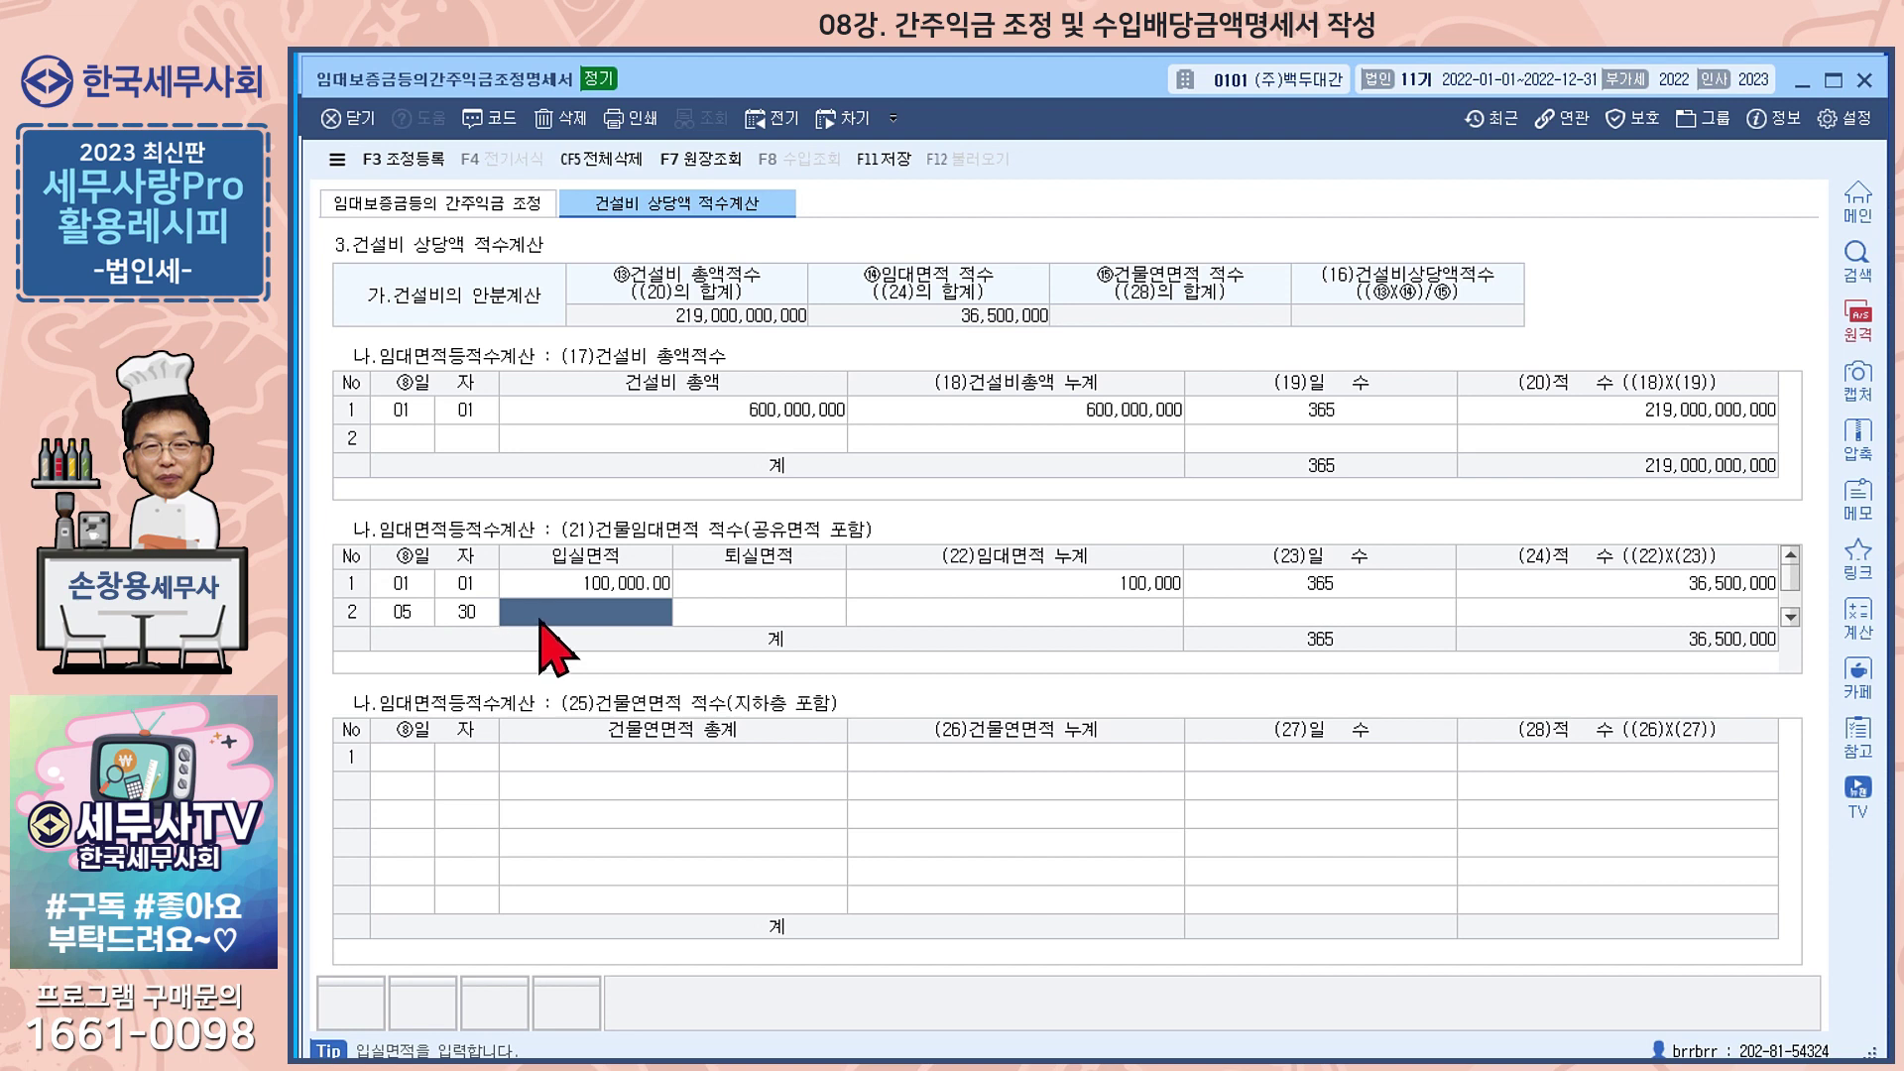
key("Return")
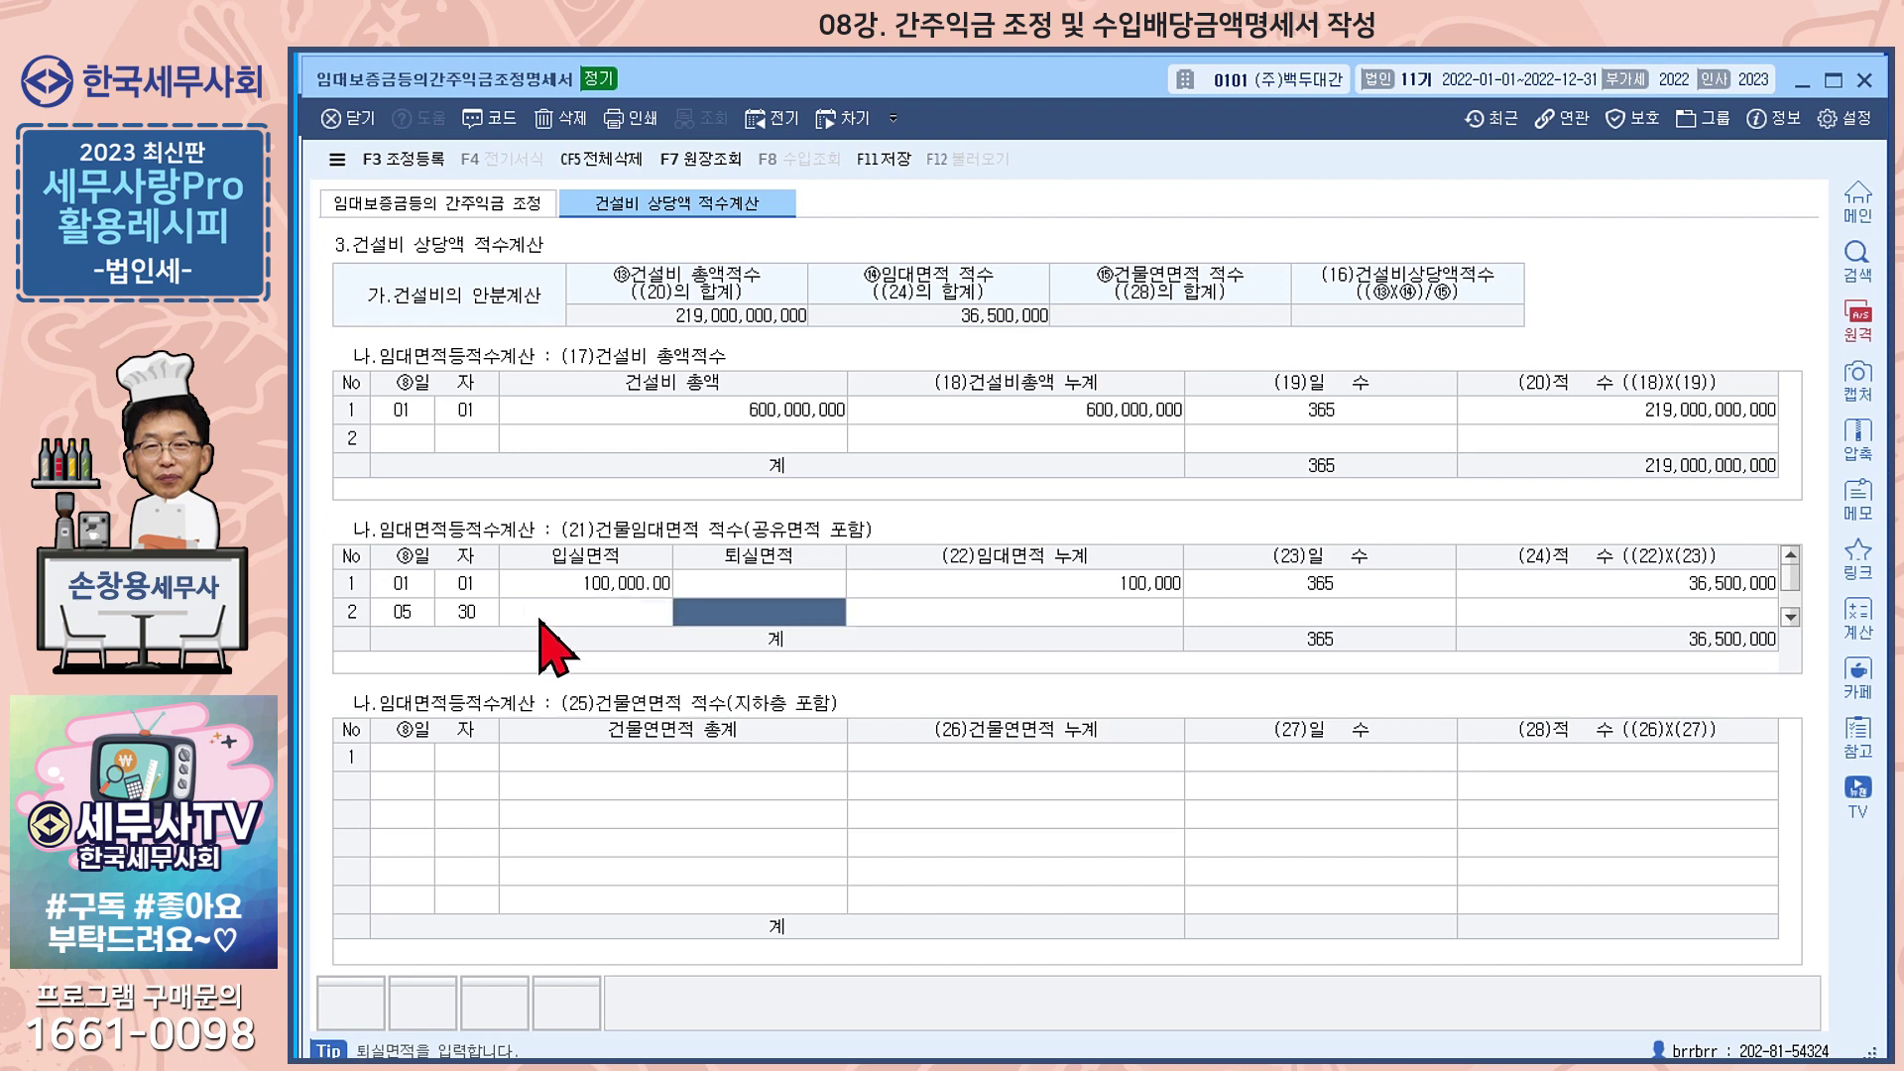
type("30,000")
key("Return")
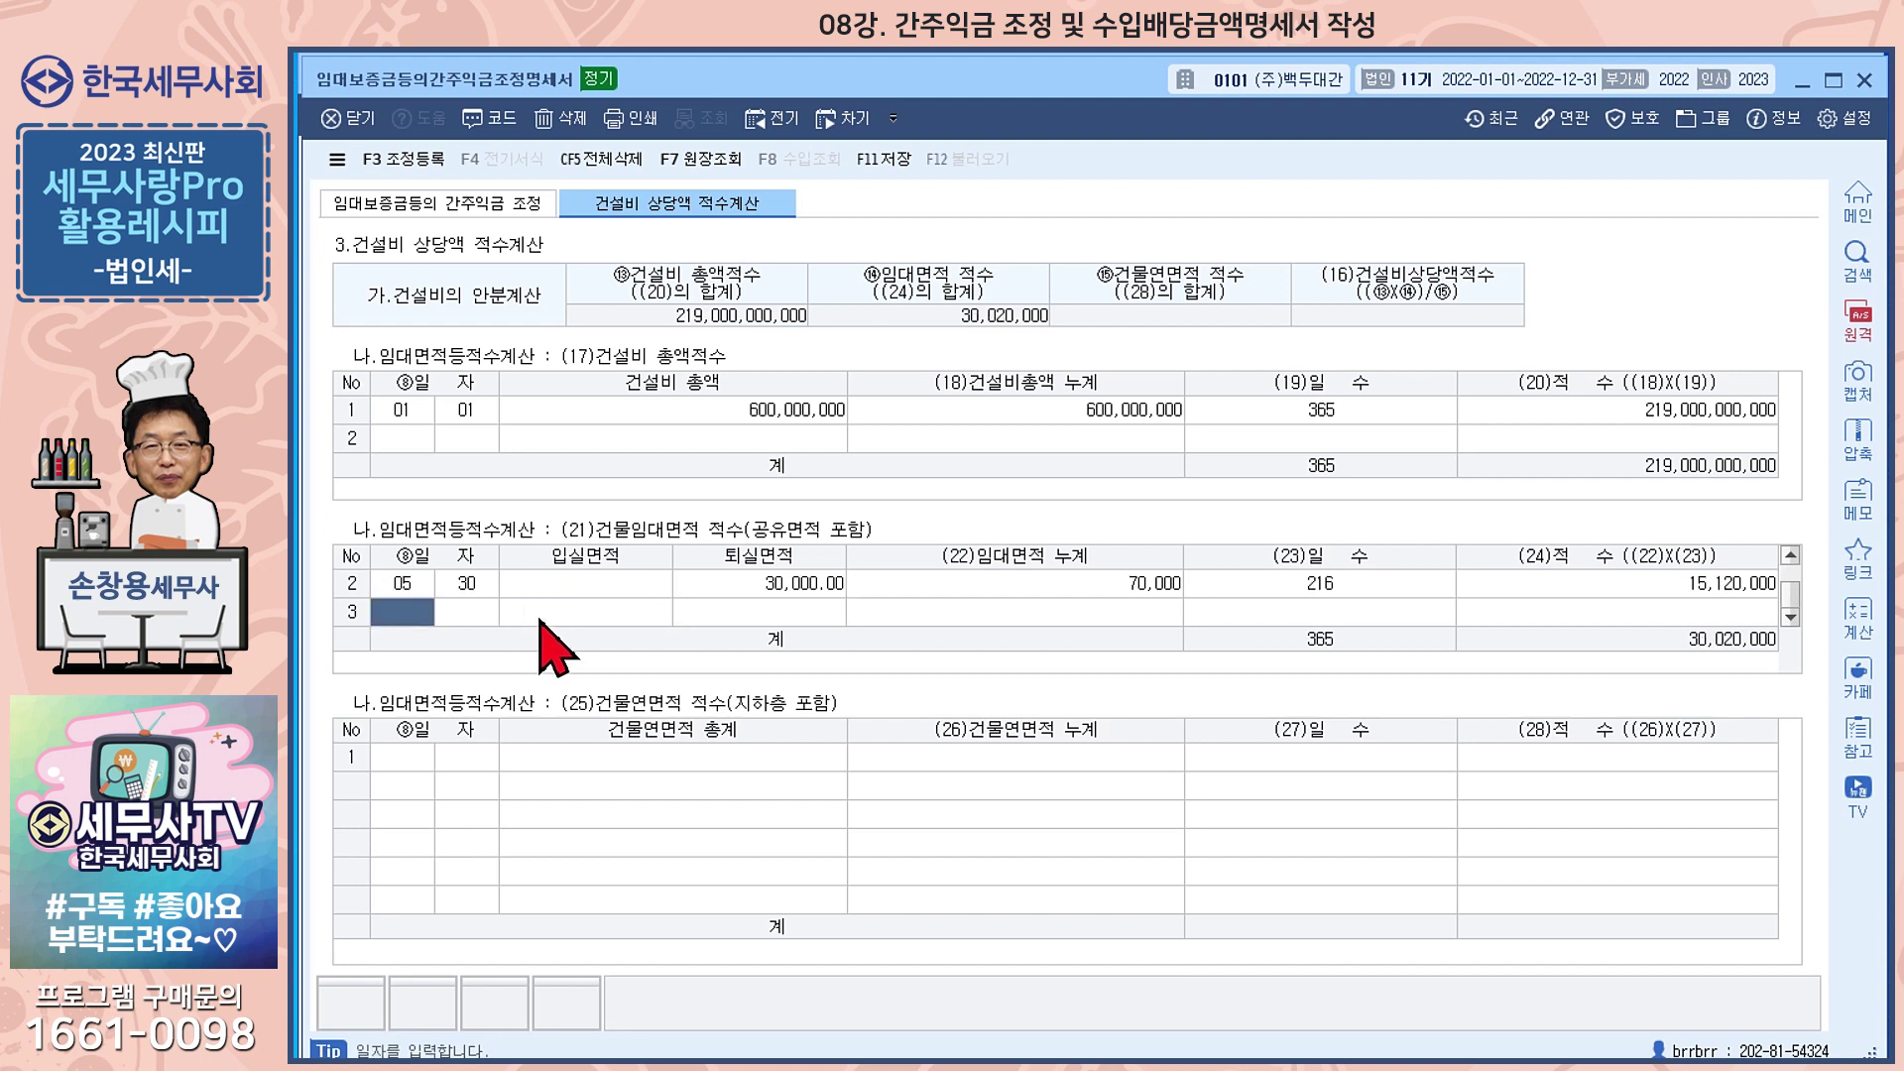
type("071")
key("Return")
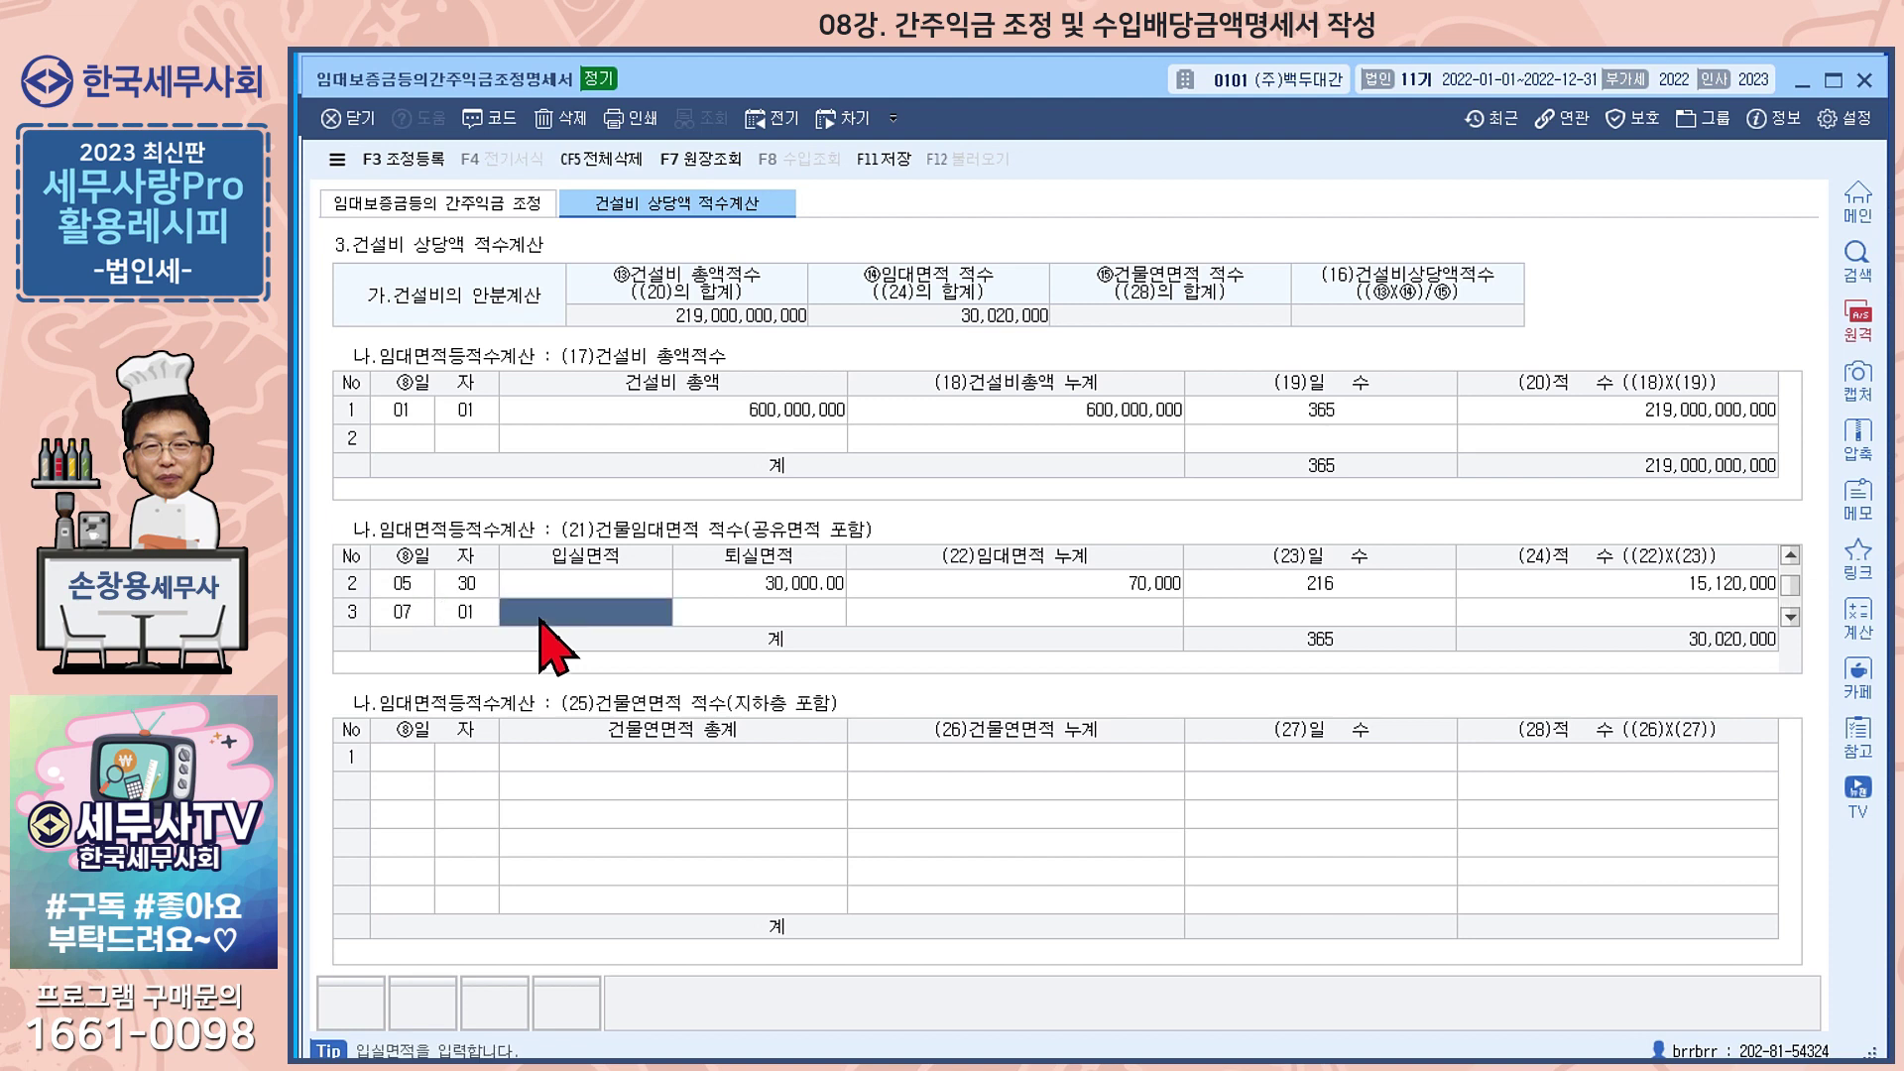
type("30,000.00")
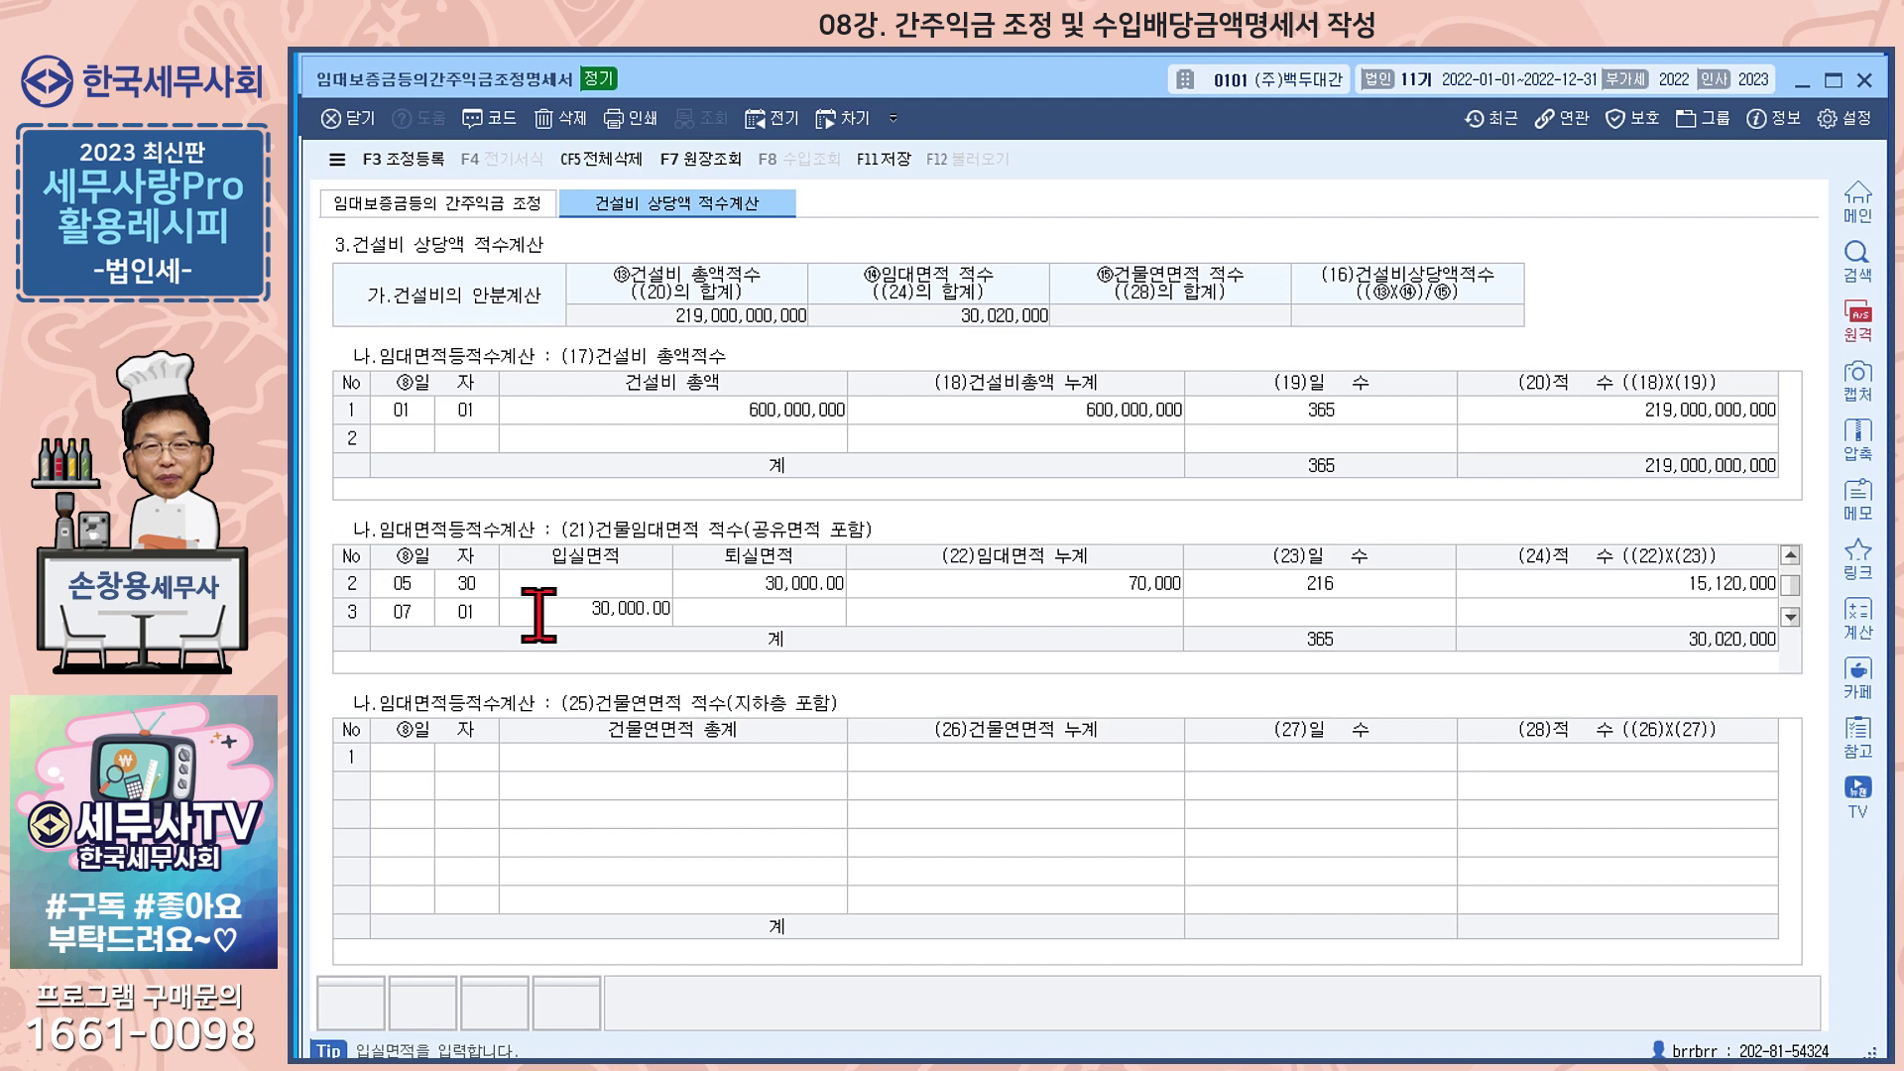
key("Return")
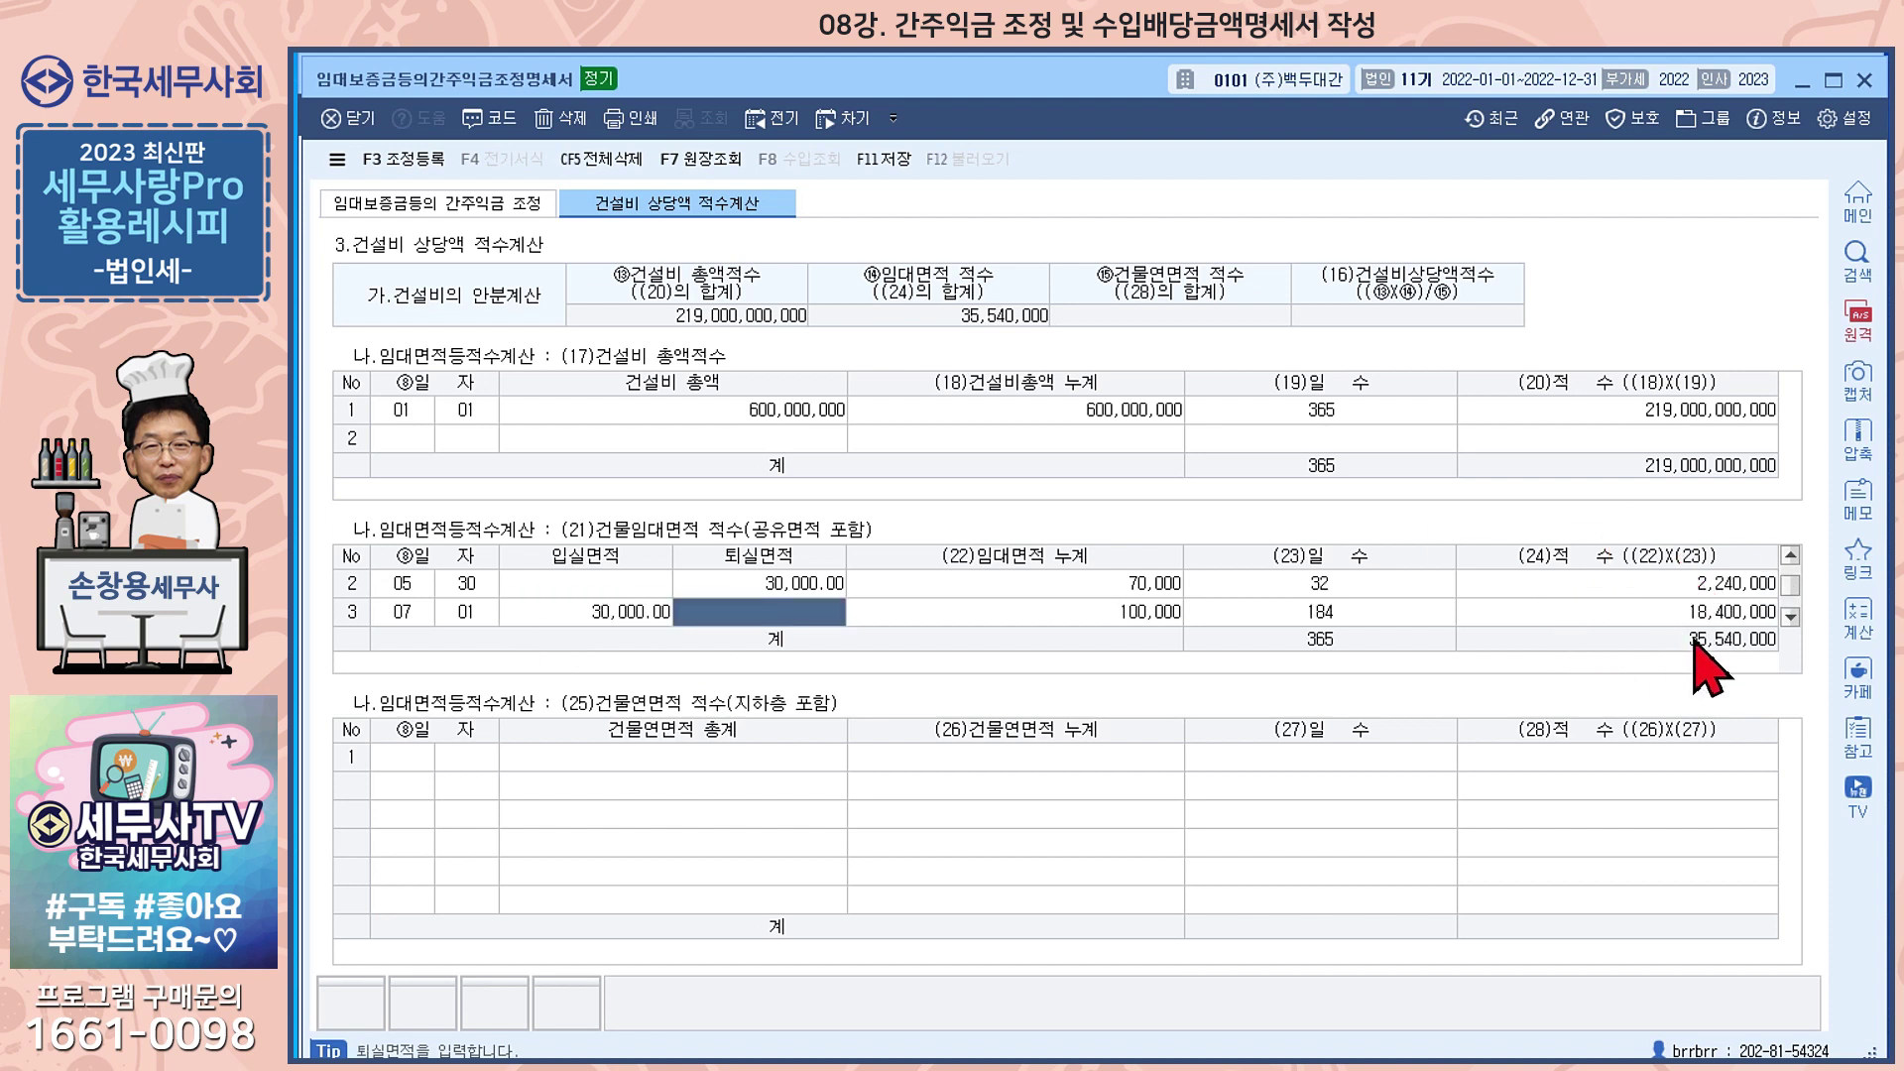
left_click(410, 759)
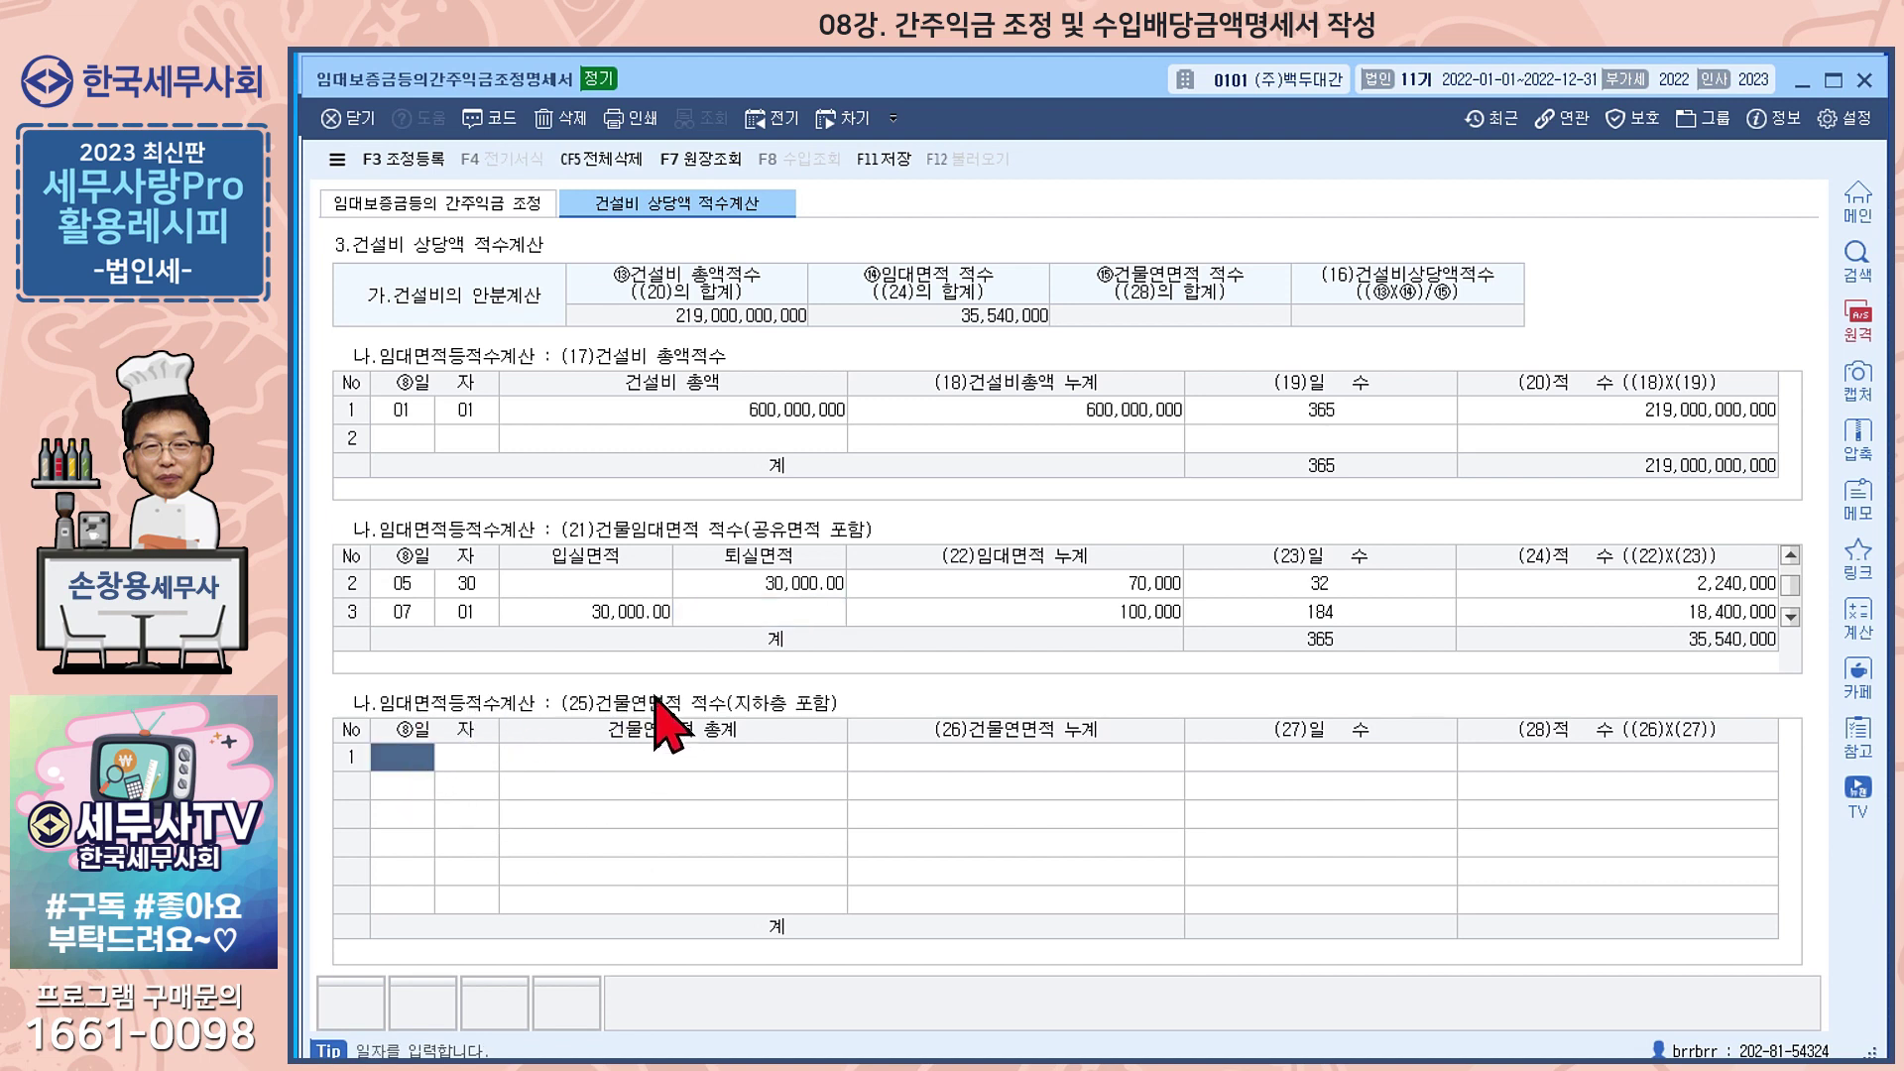
Enter a 100,000 total building floor area from 01/01, then return to the main adjustment tab
type("01")
key("Return")
type("01")
key("Return")
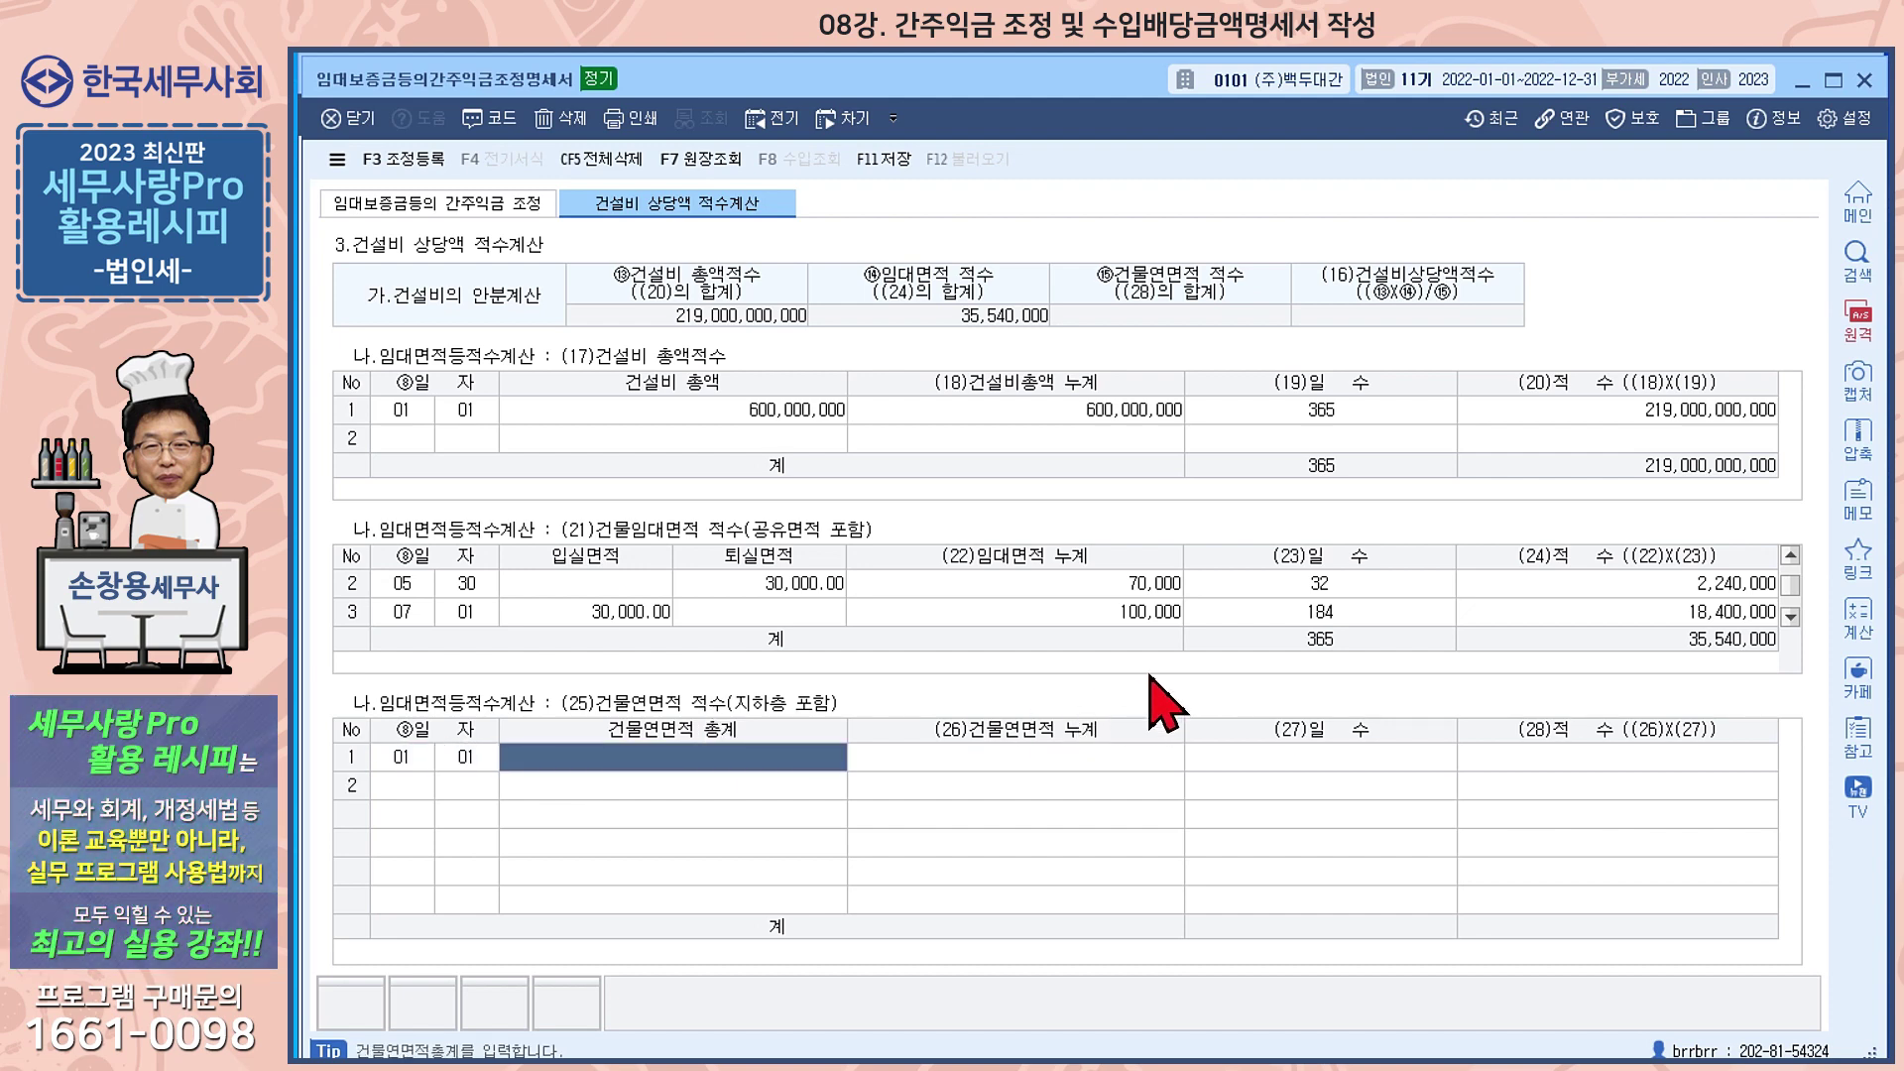
type("100,000.00")
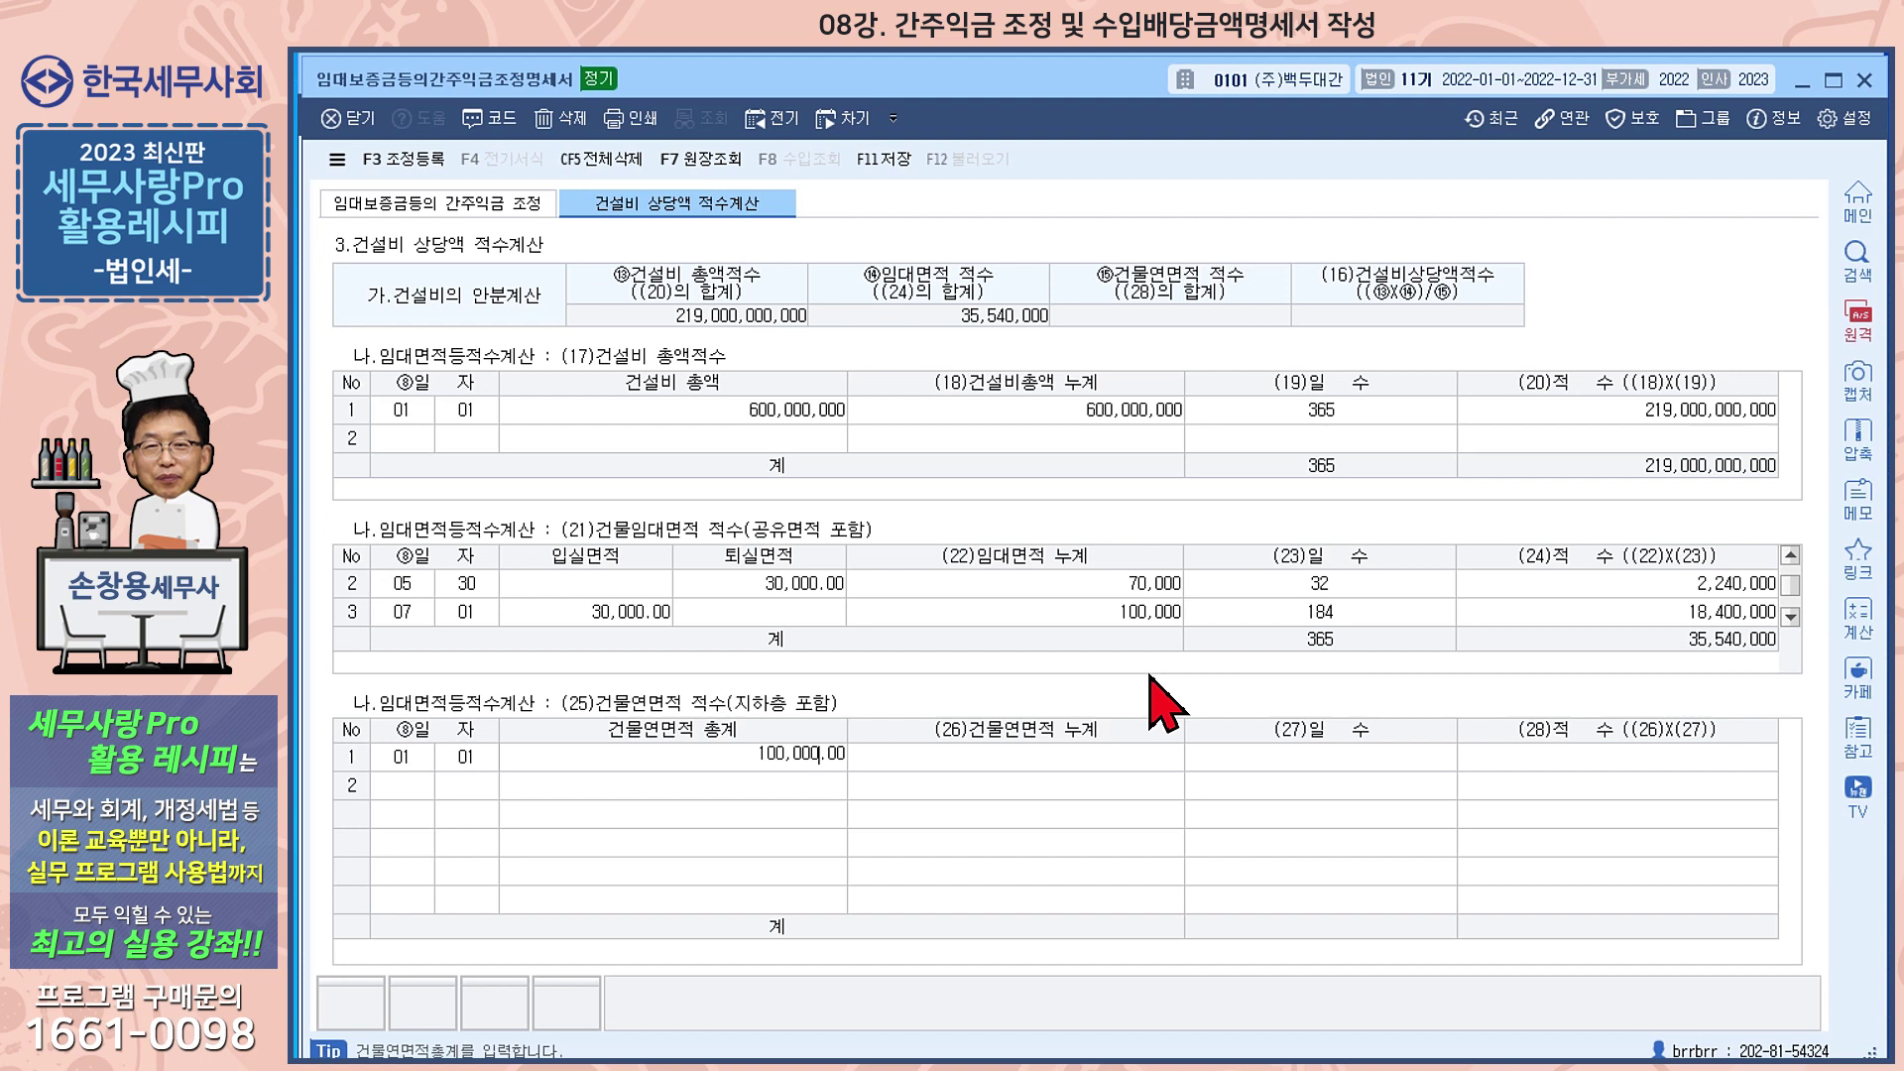
key("Return")
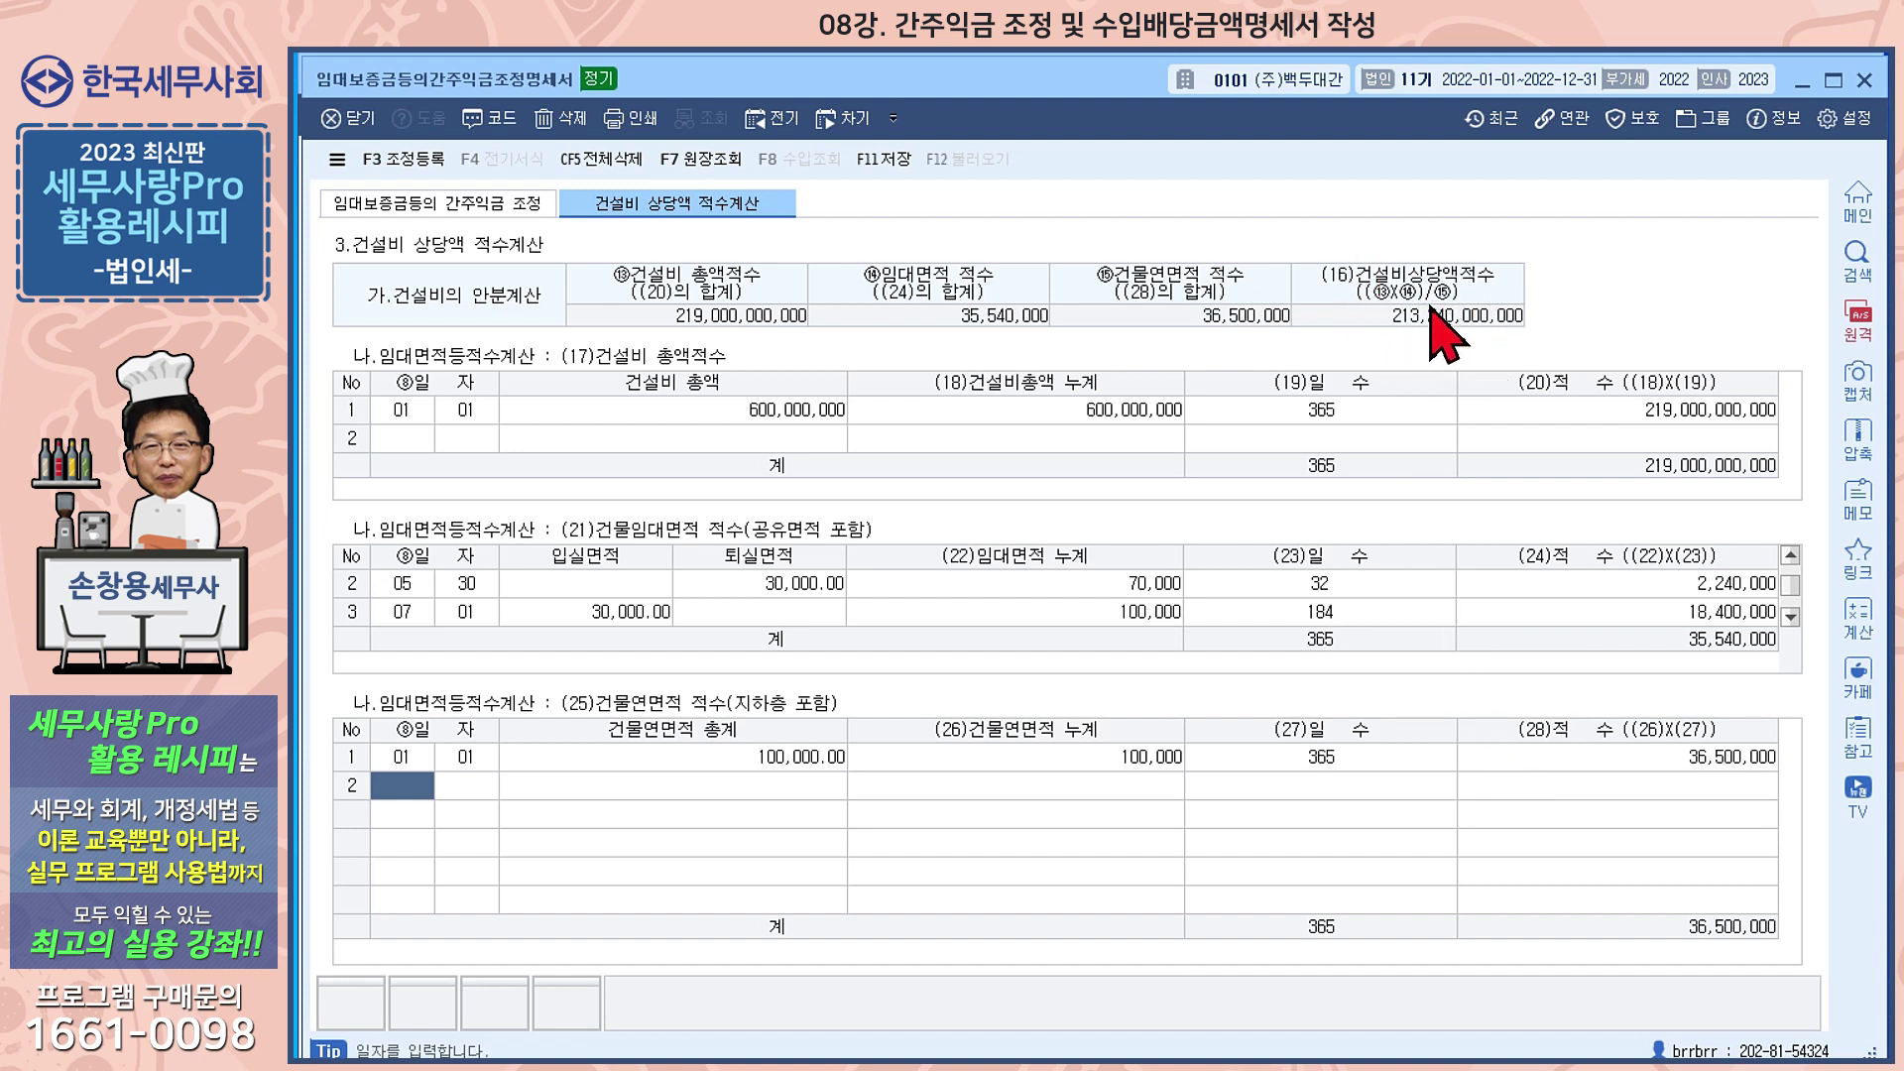
left_click(470, 205)
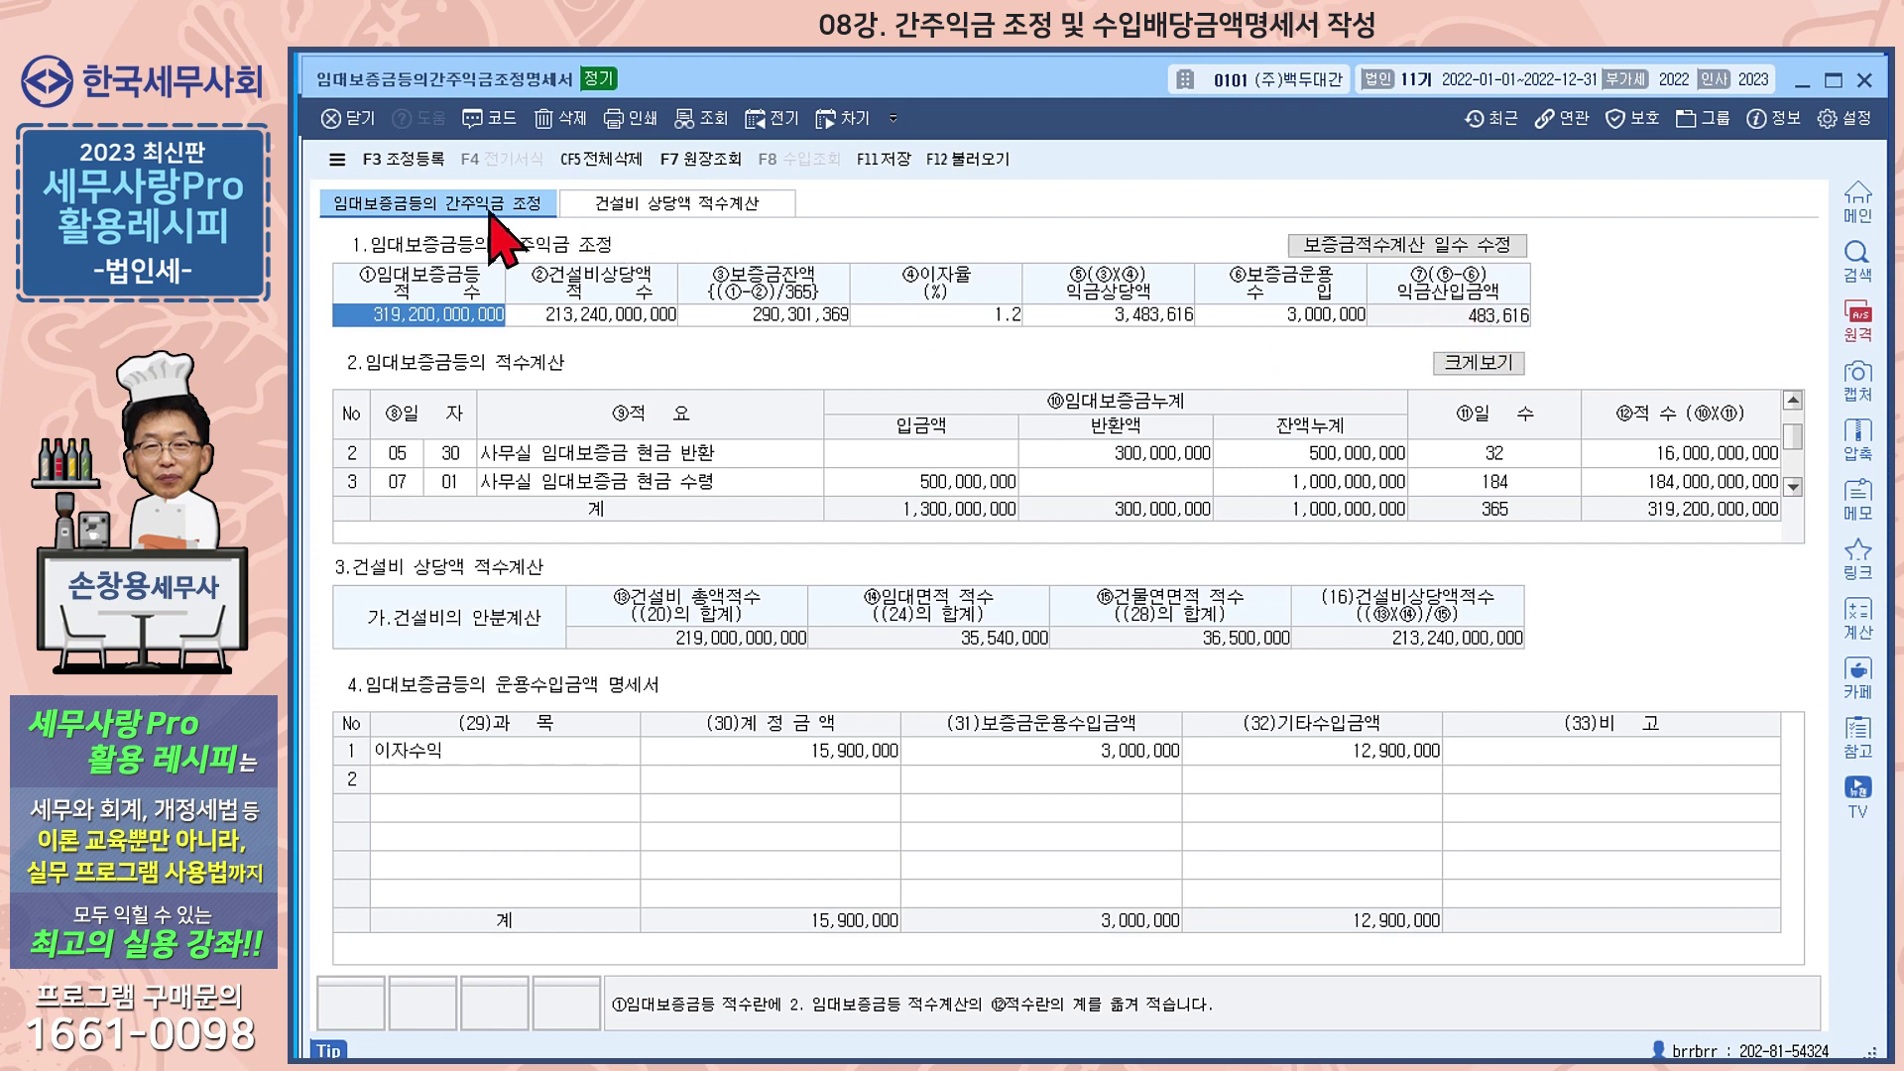
Register 임대보증금간주익금 with its looked-up adjustment code, then close the statement
left_click(402, 168)
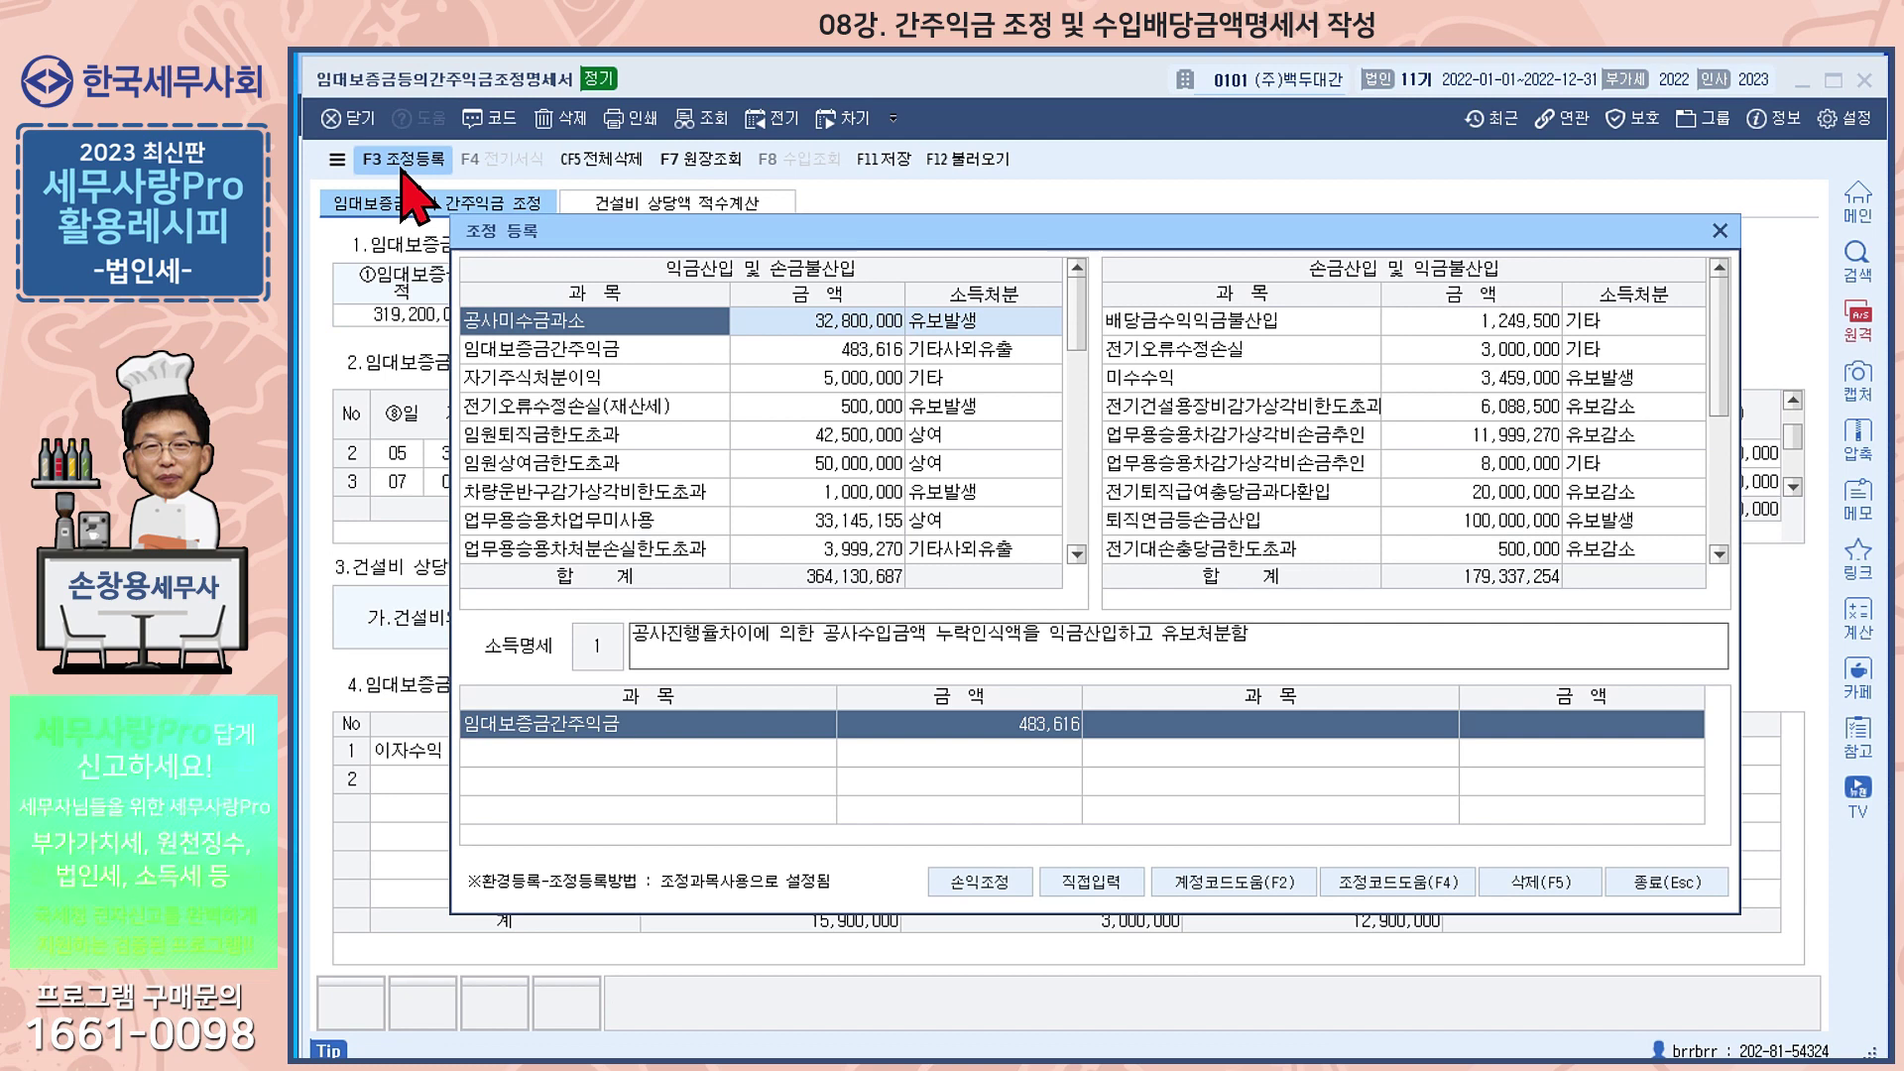
left_click(580, 353)
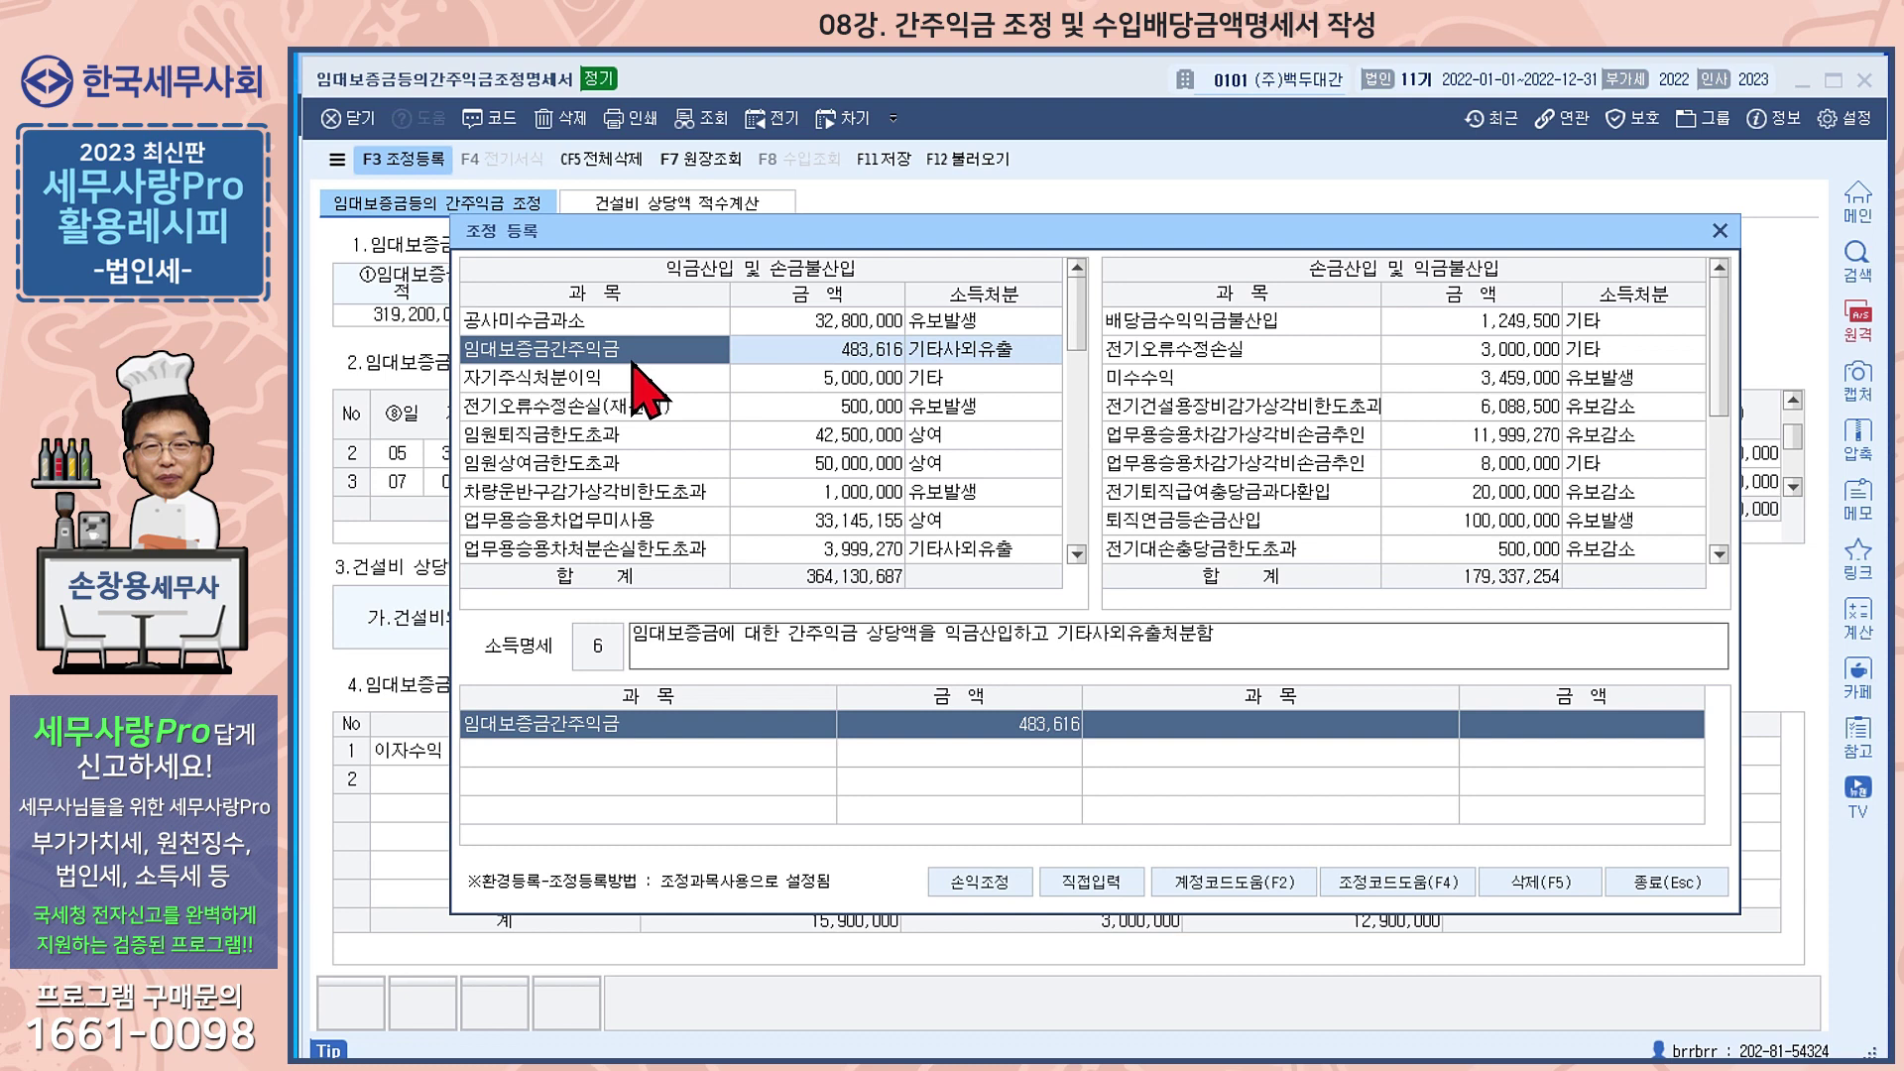
left_click(1418, 885)
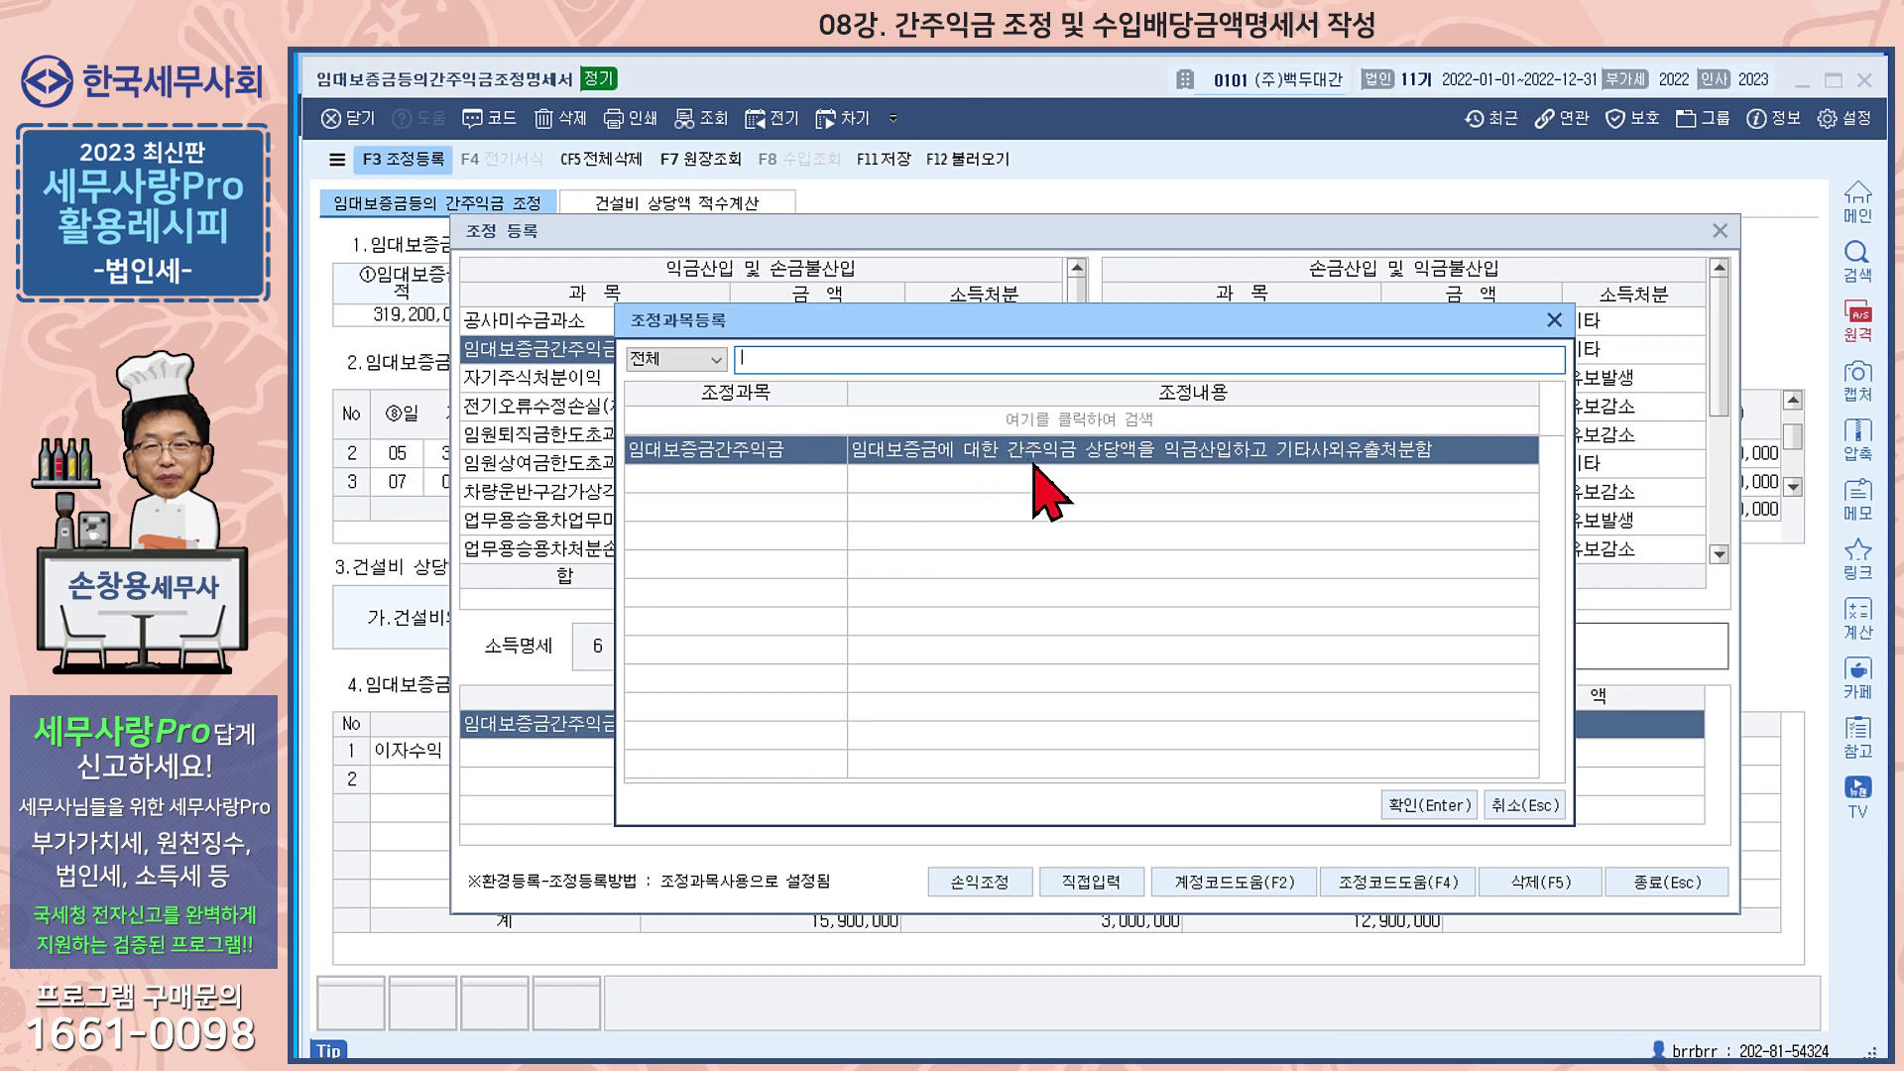
left_click(1418, 805)
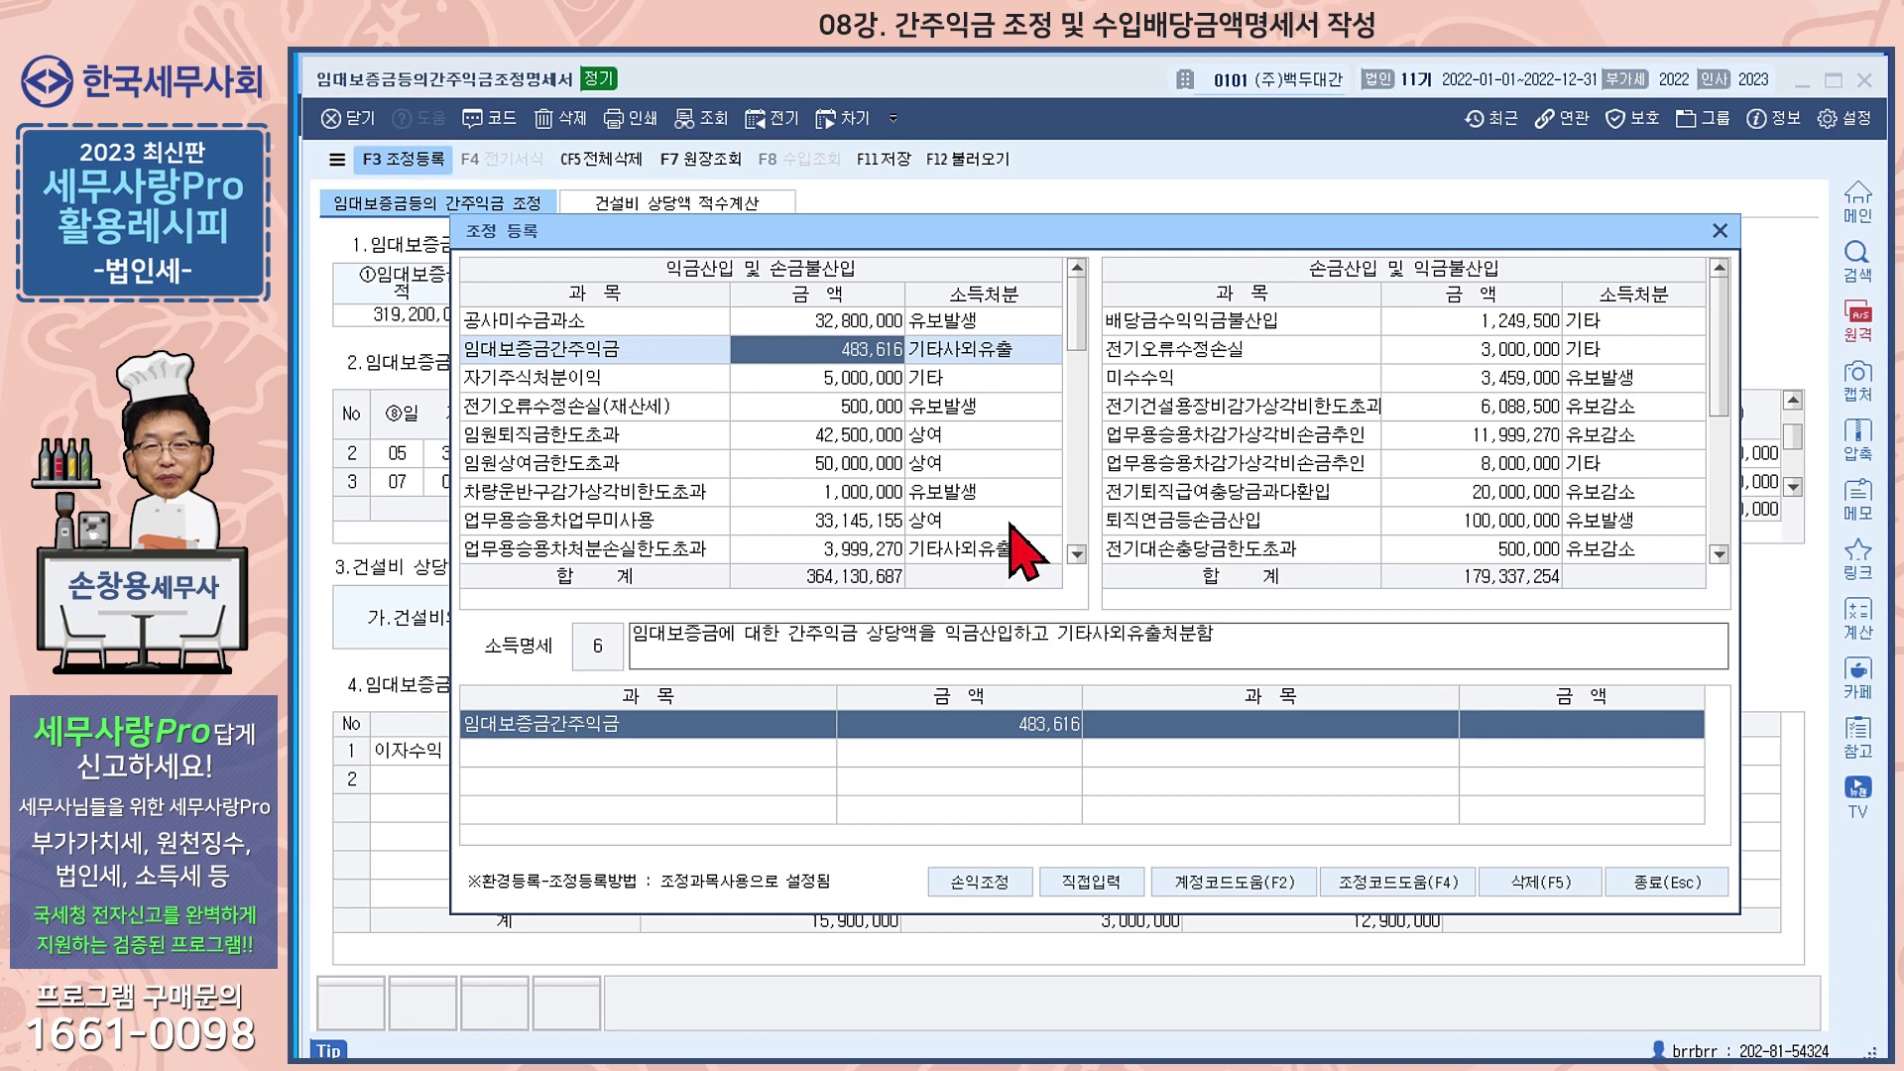
left_click(1665, 881)
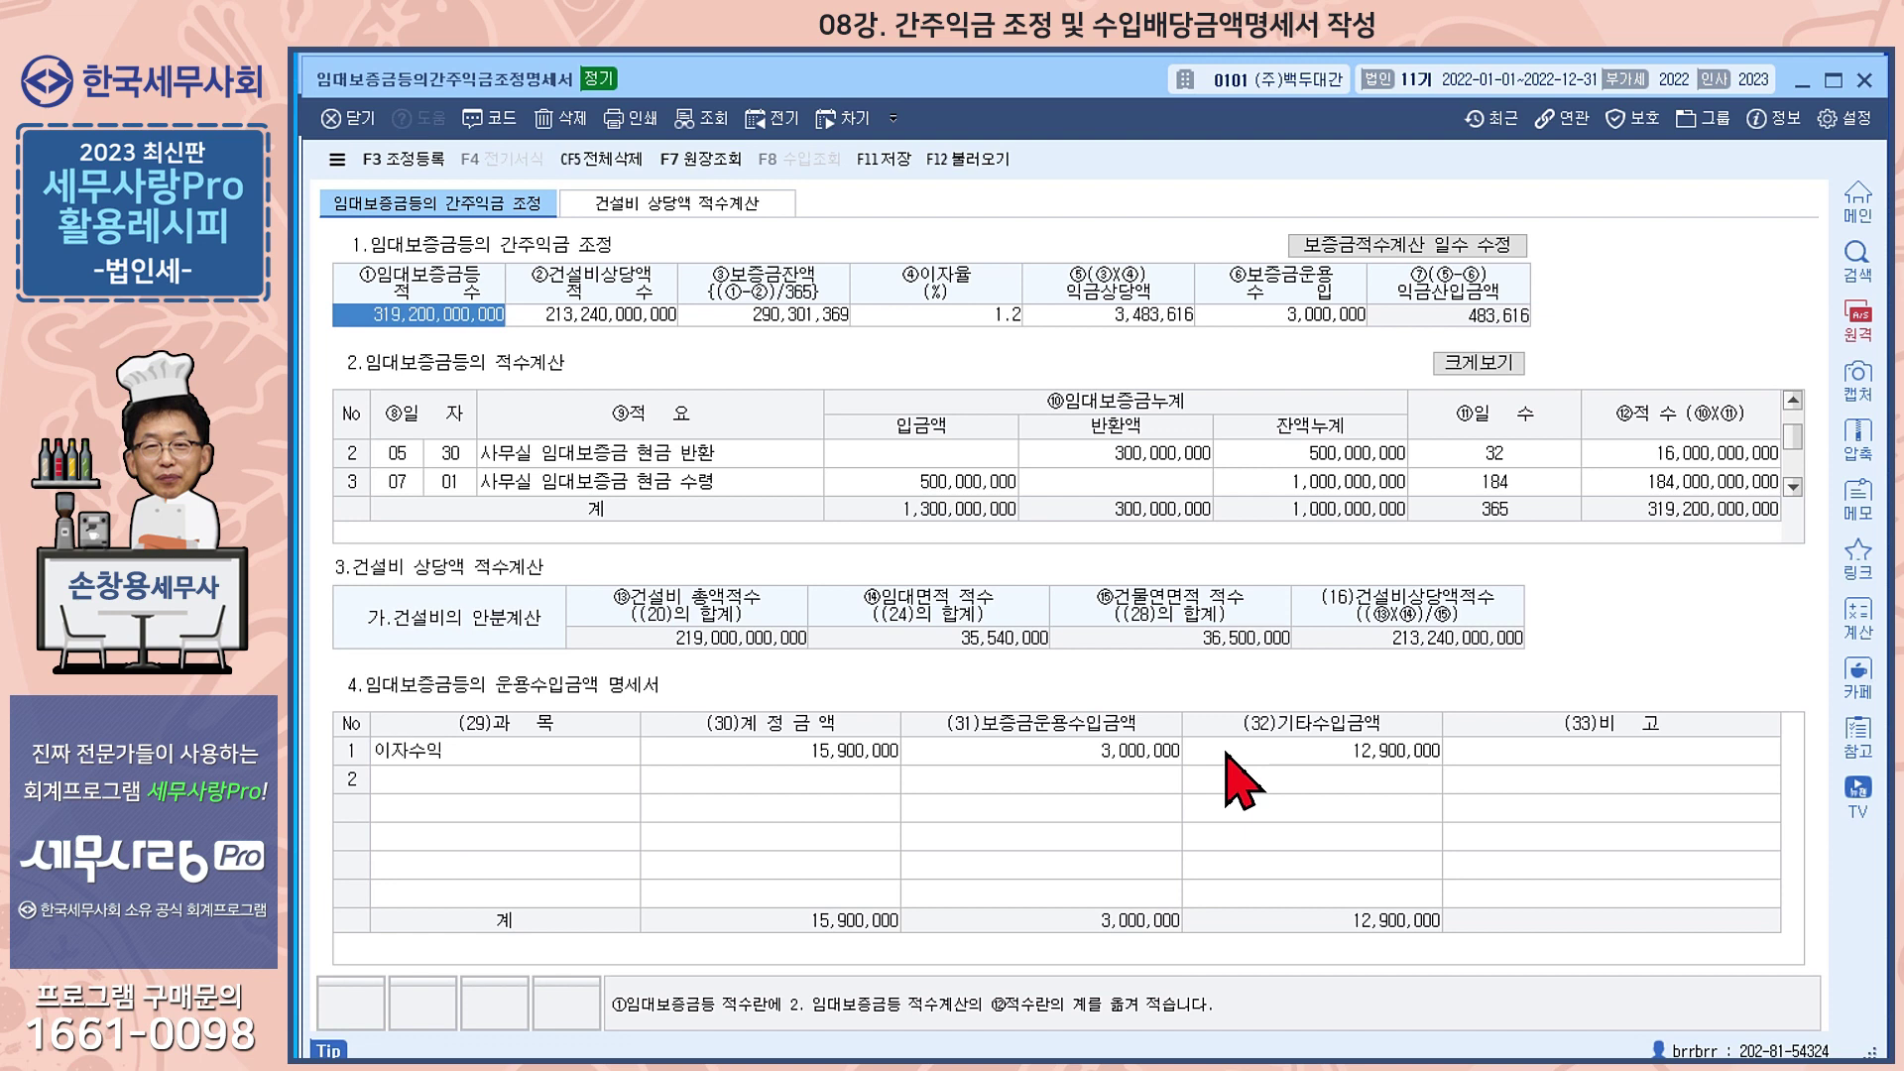
left_click(1864, 79)
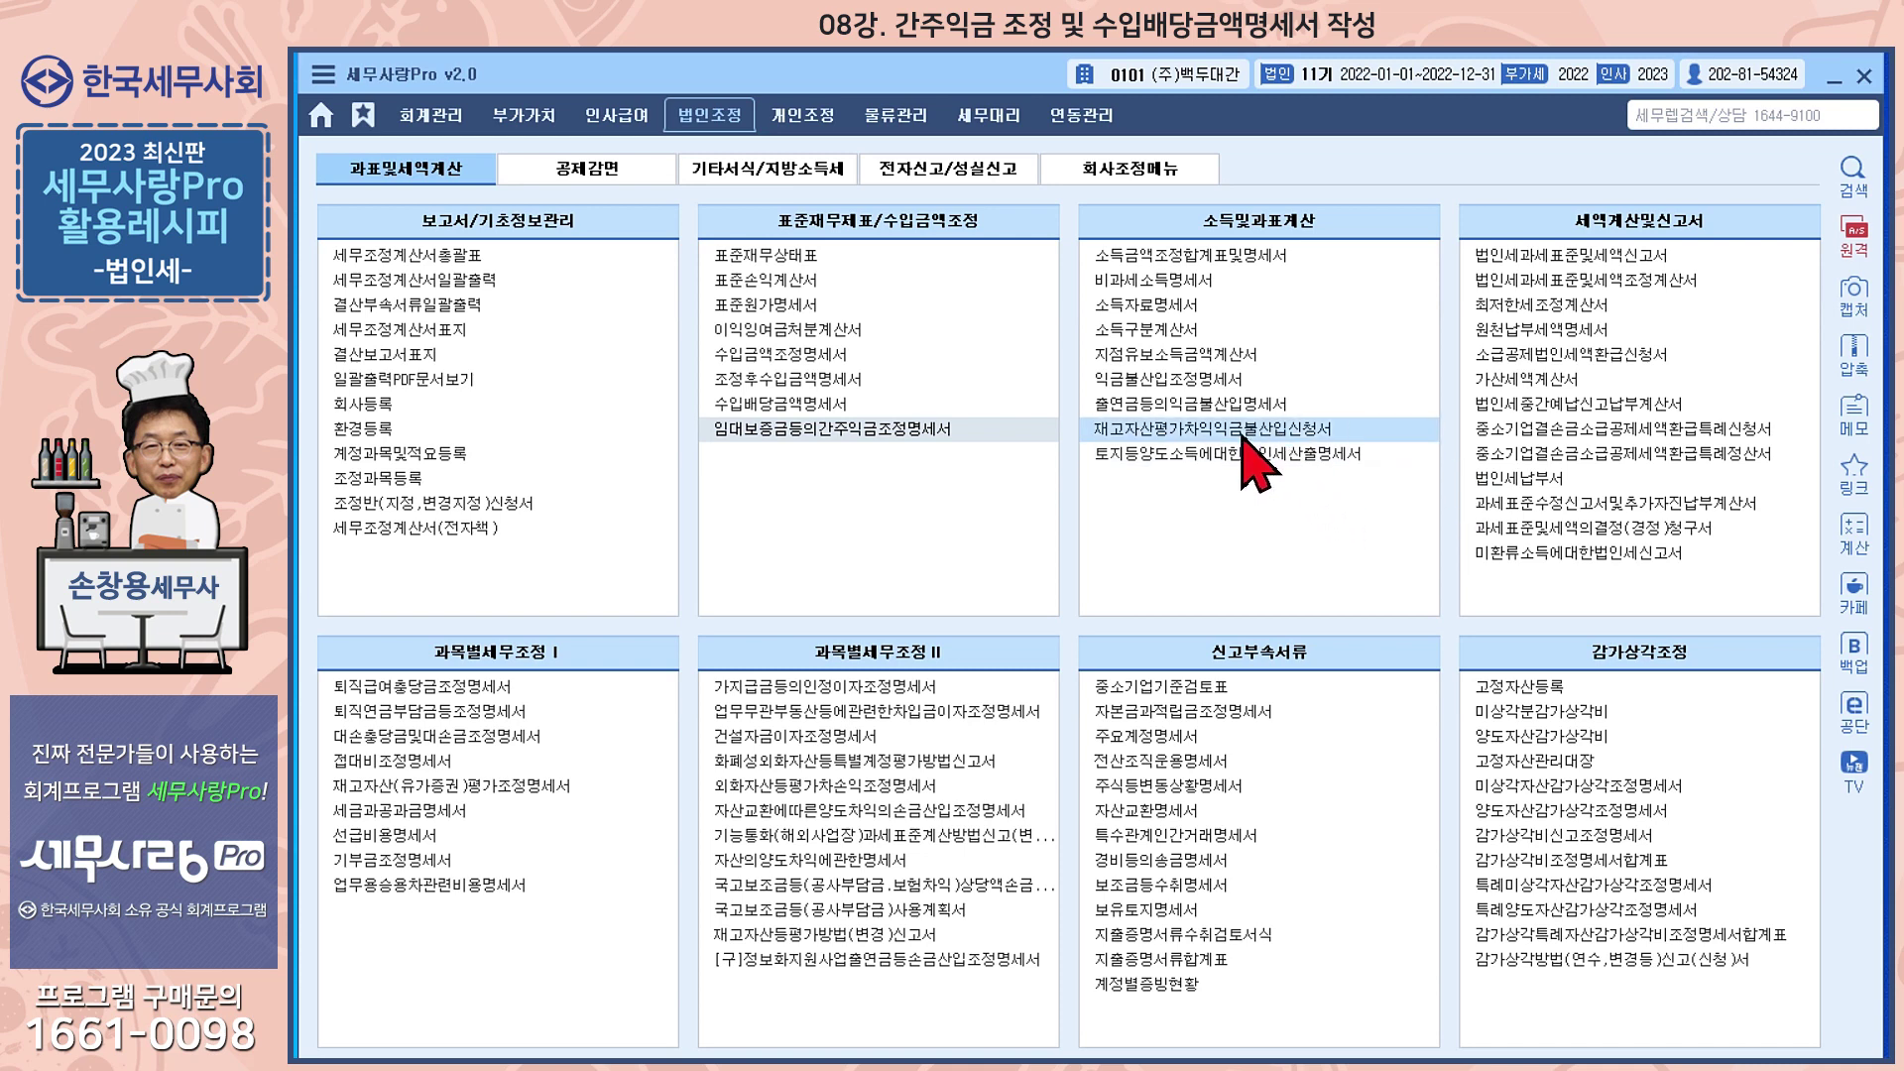
Open the 합계잔액시산표 enlarged to full size, showing figures through December 31
left_click(427, 139)
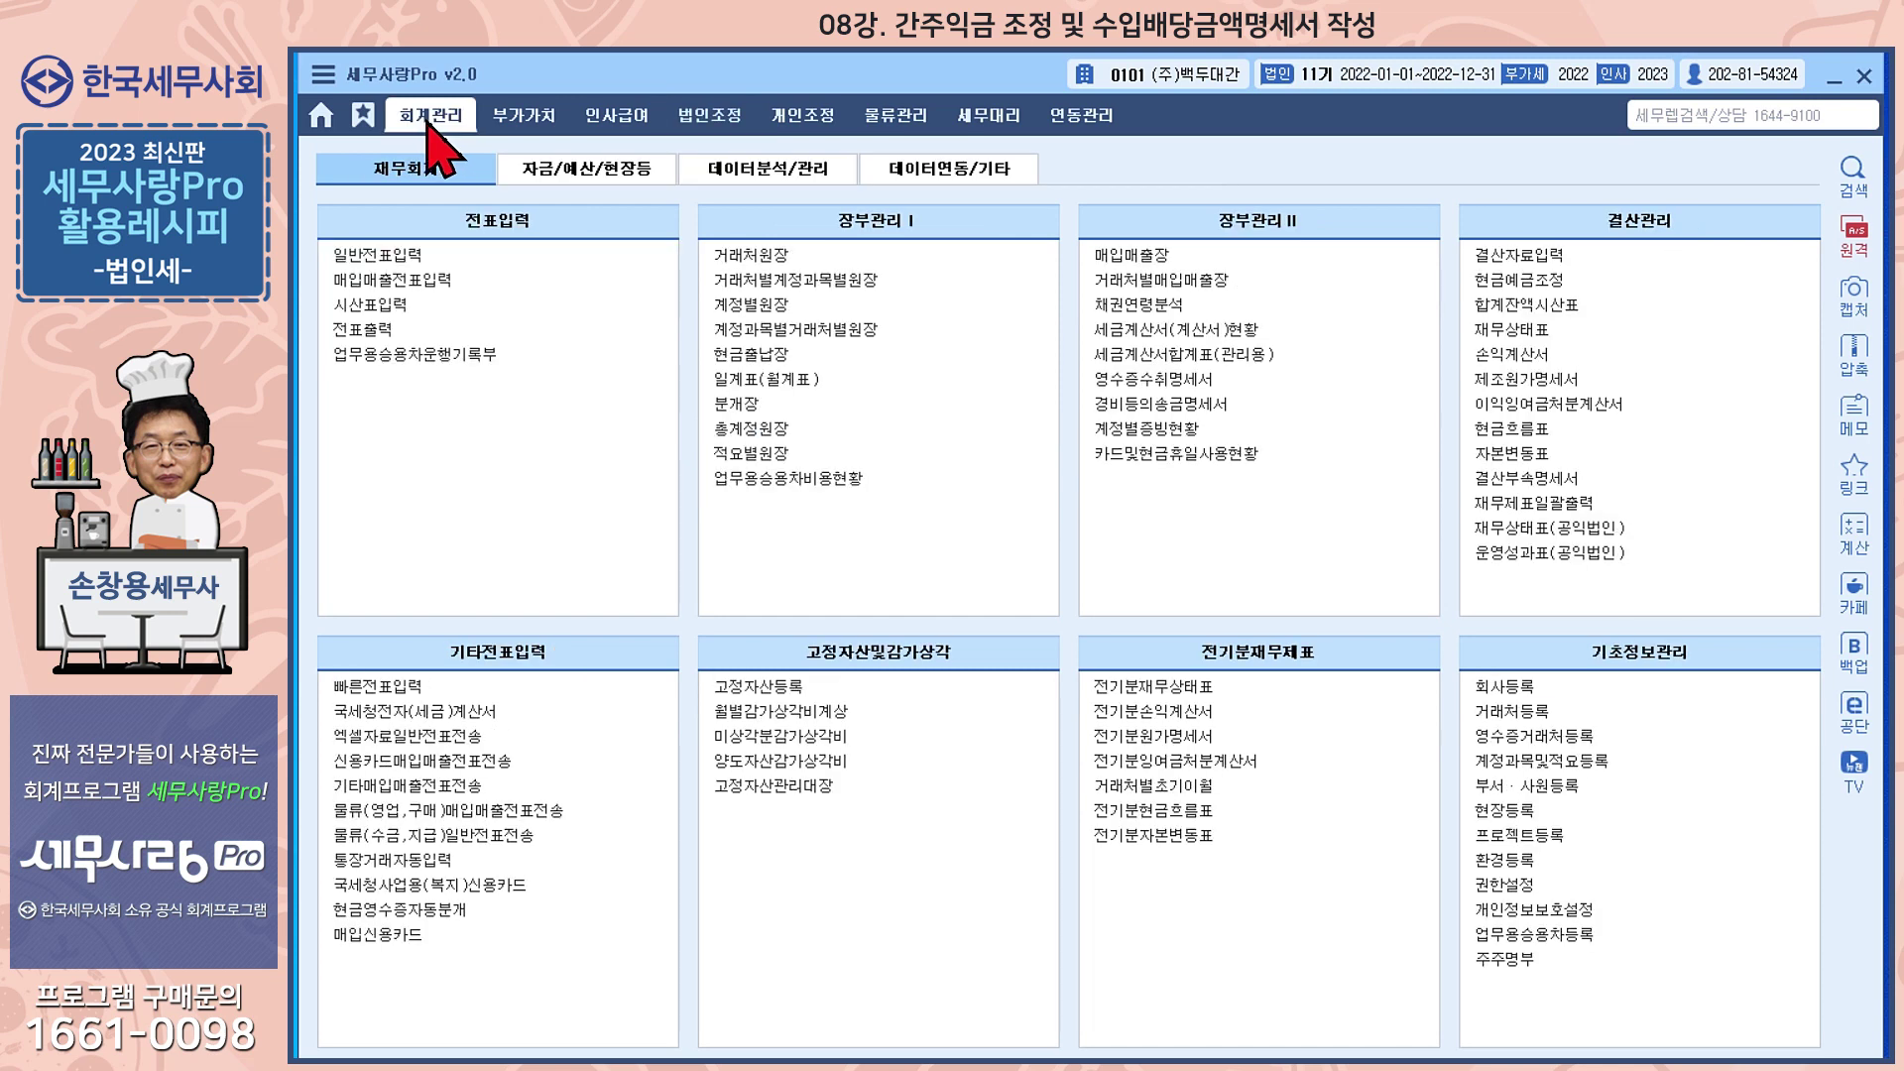
left_click(1554, 313)
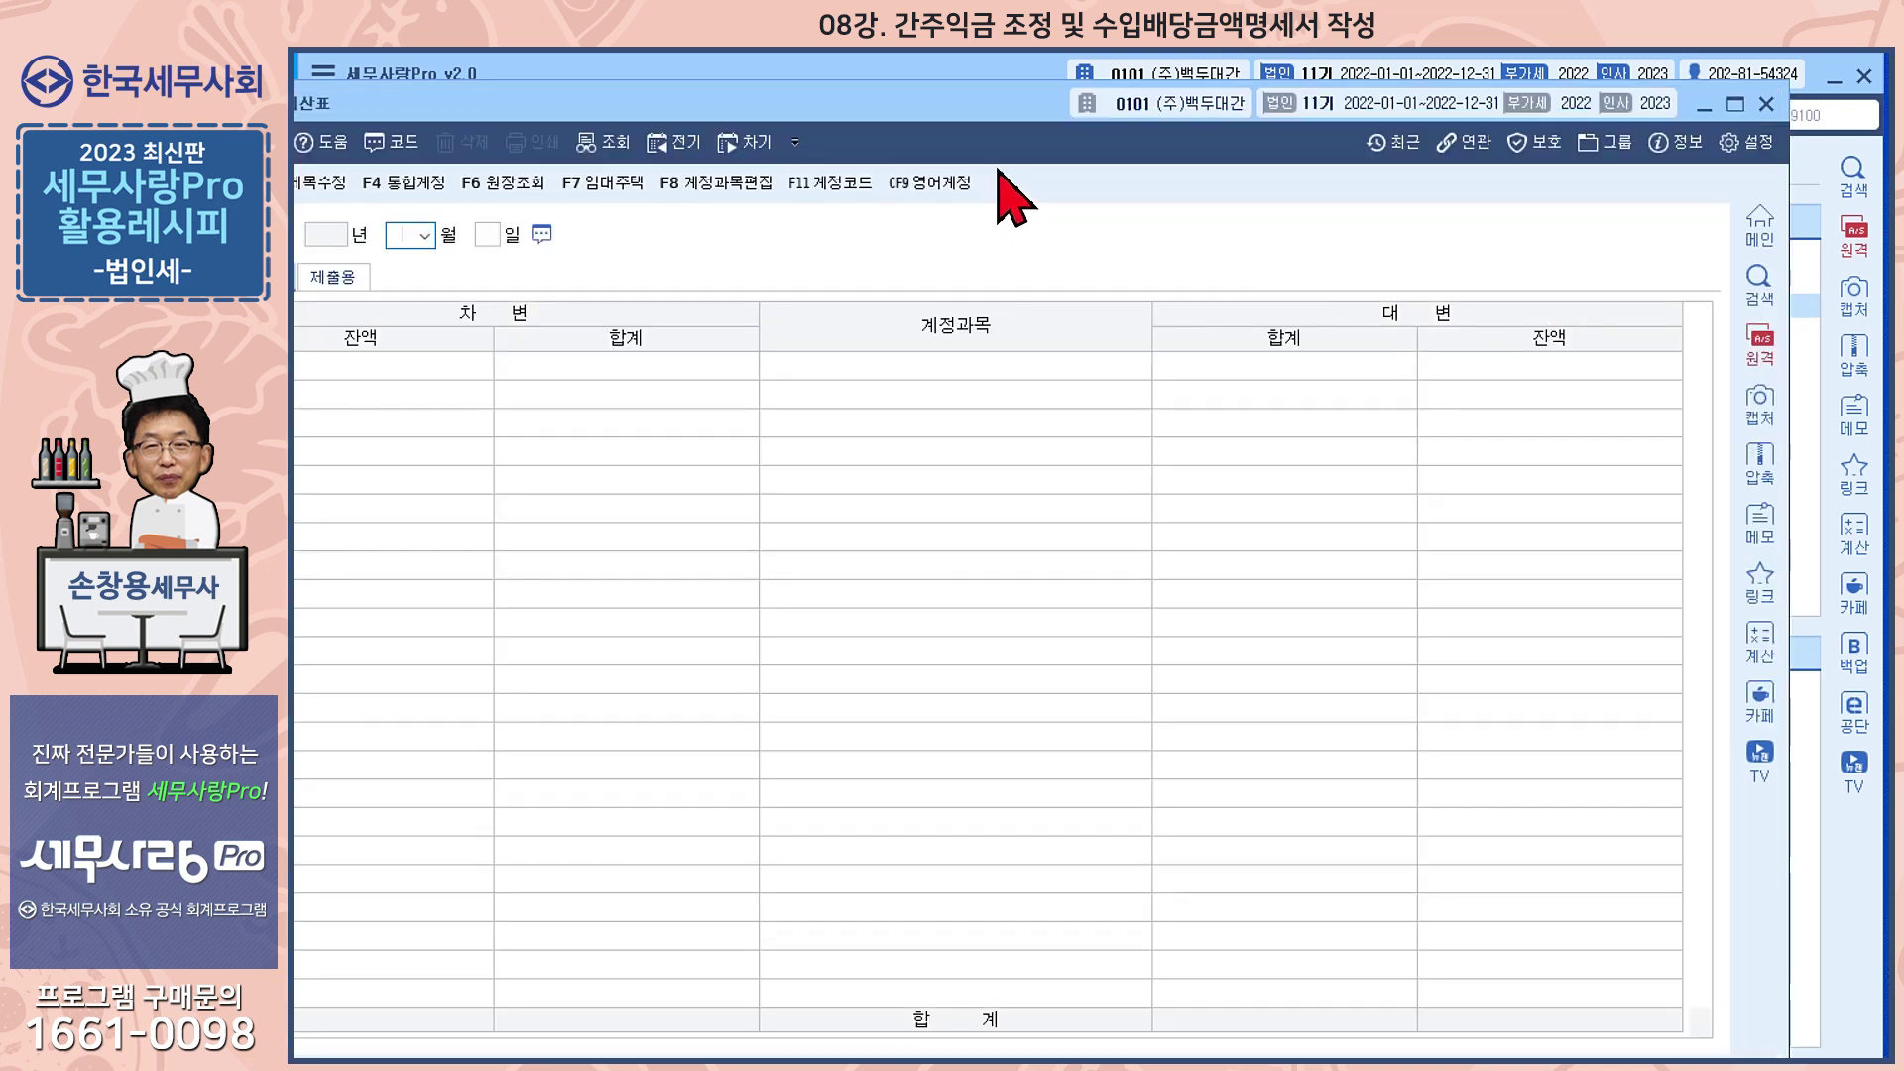
double_click(1066, 99)
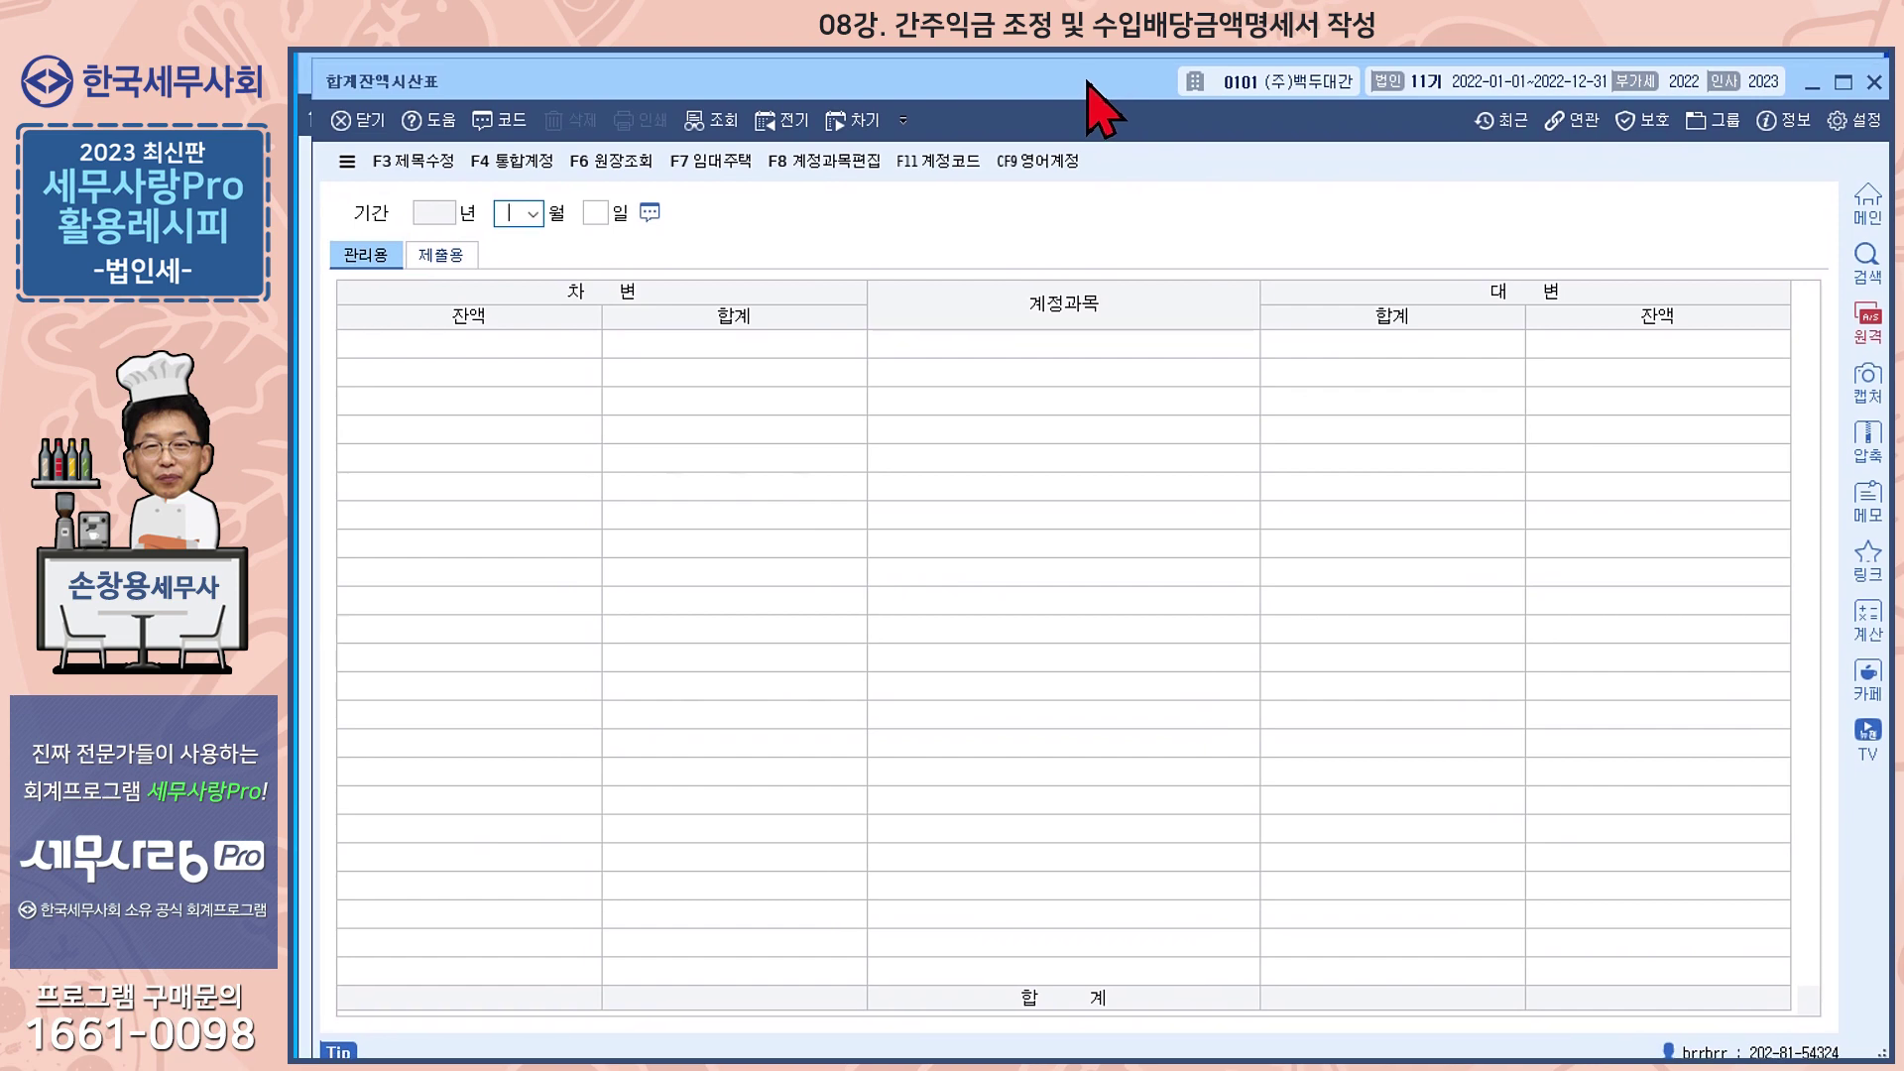
key("Return")
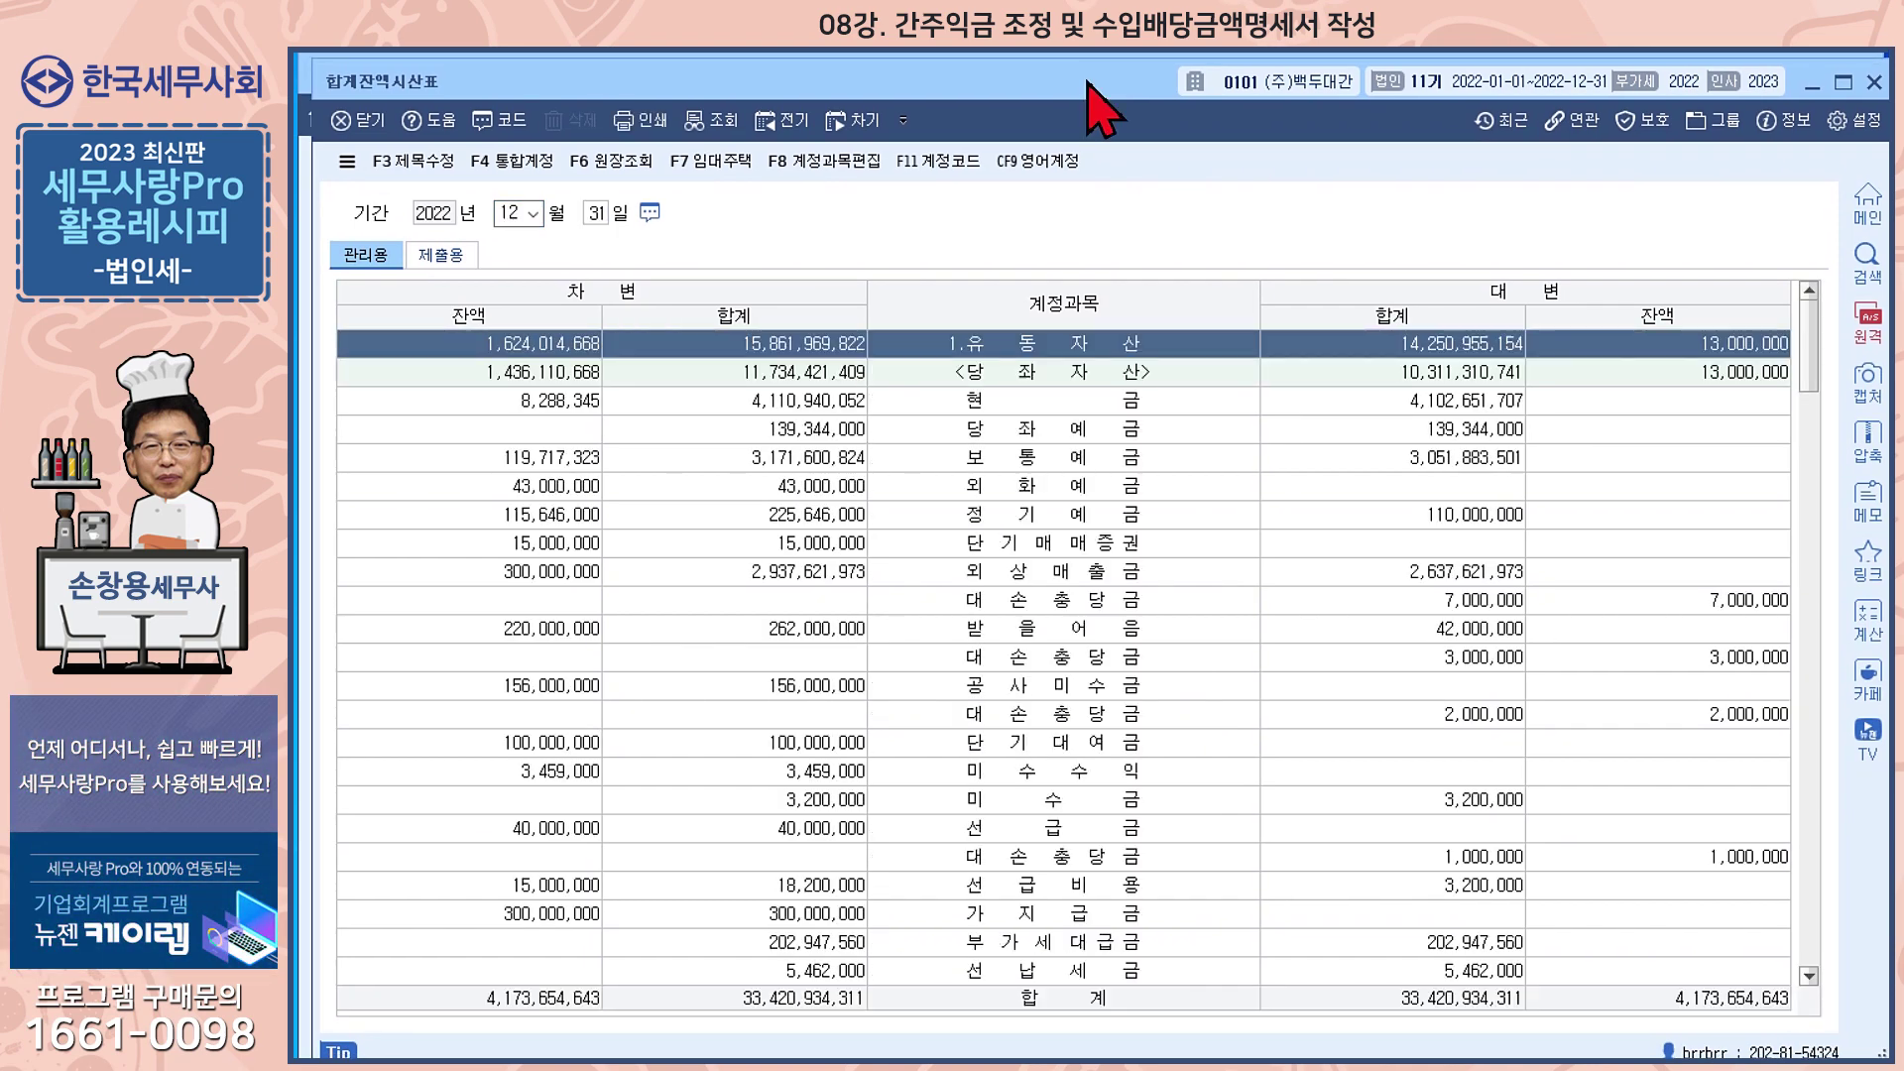
left_click_drag(1811, 342, 1807, 897)
Check the 5,000,000 배당금수익 ledger paid by (주)대한, then close the ledger and report
left_click(1047, 692)
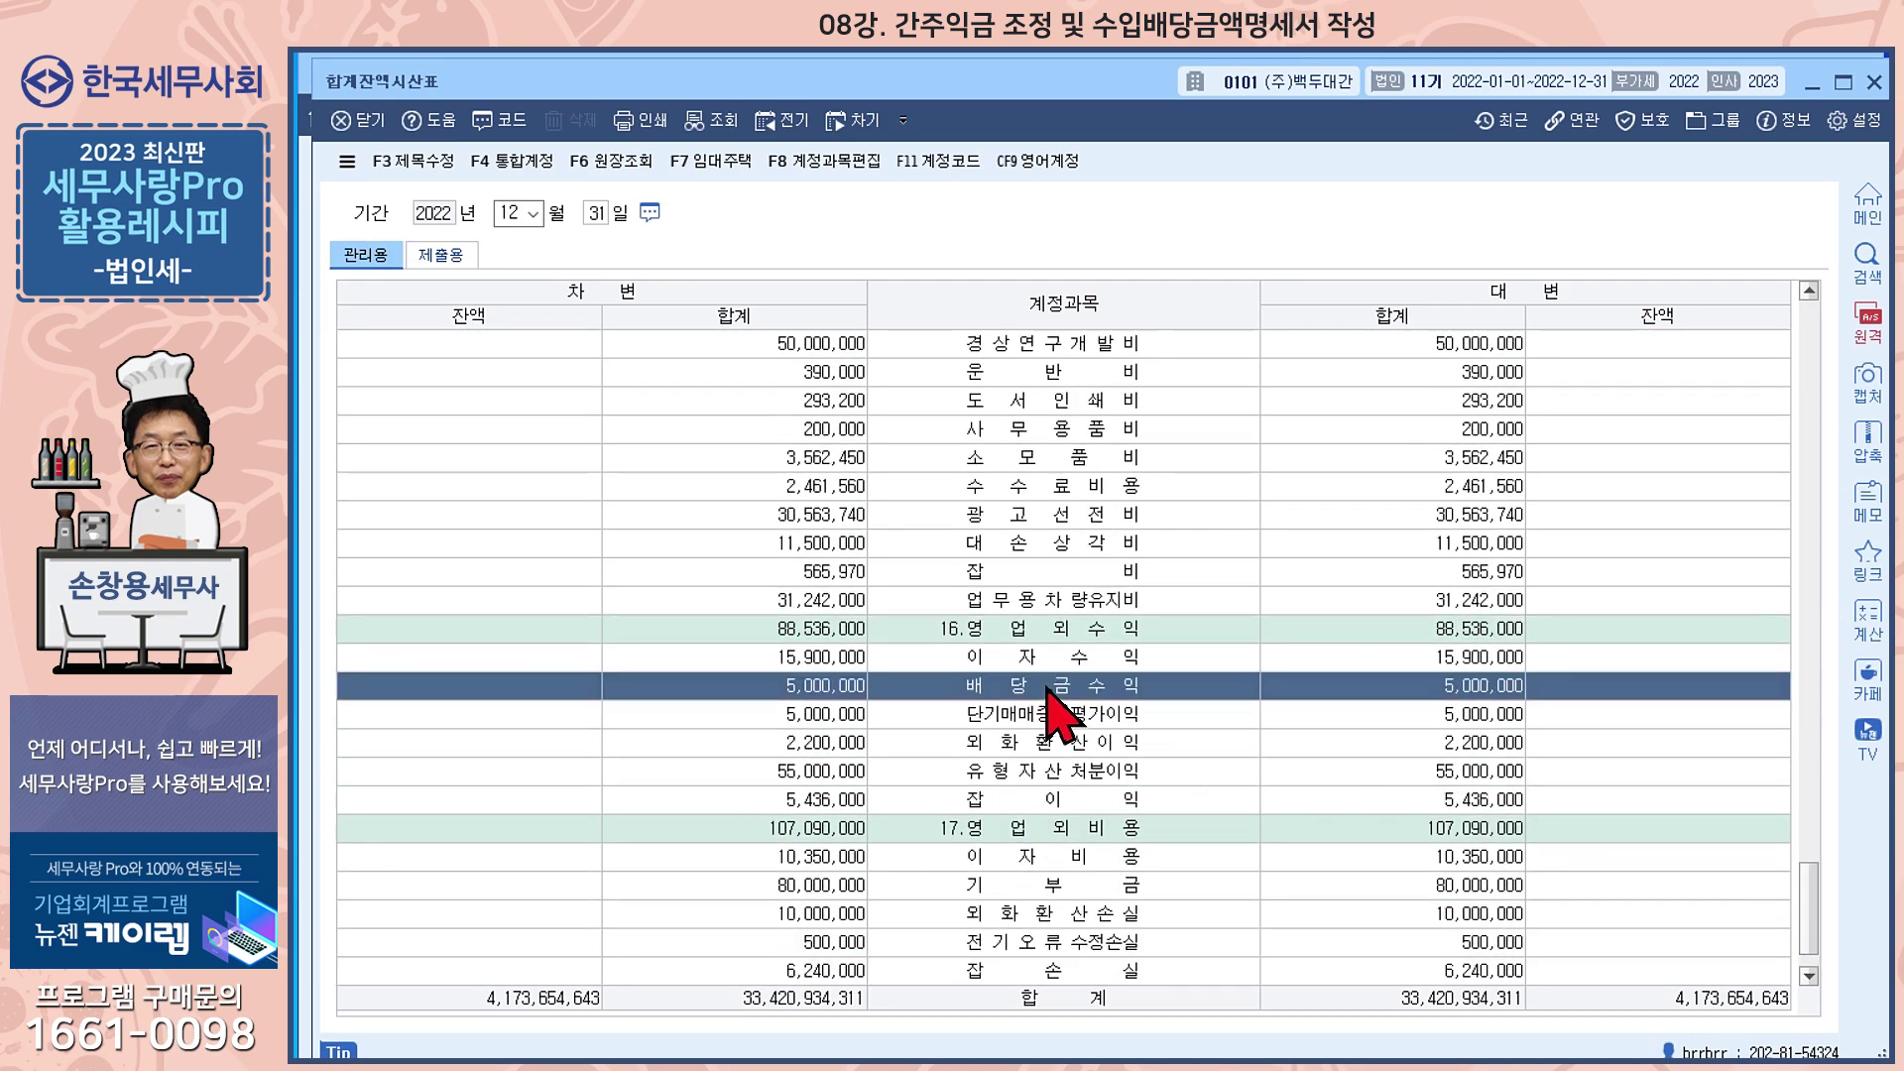
double_click(1047, 691)
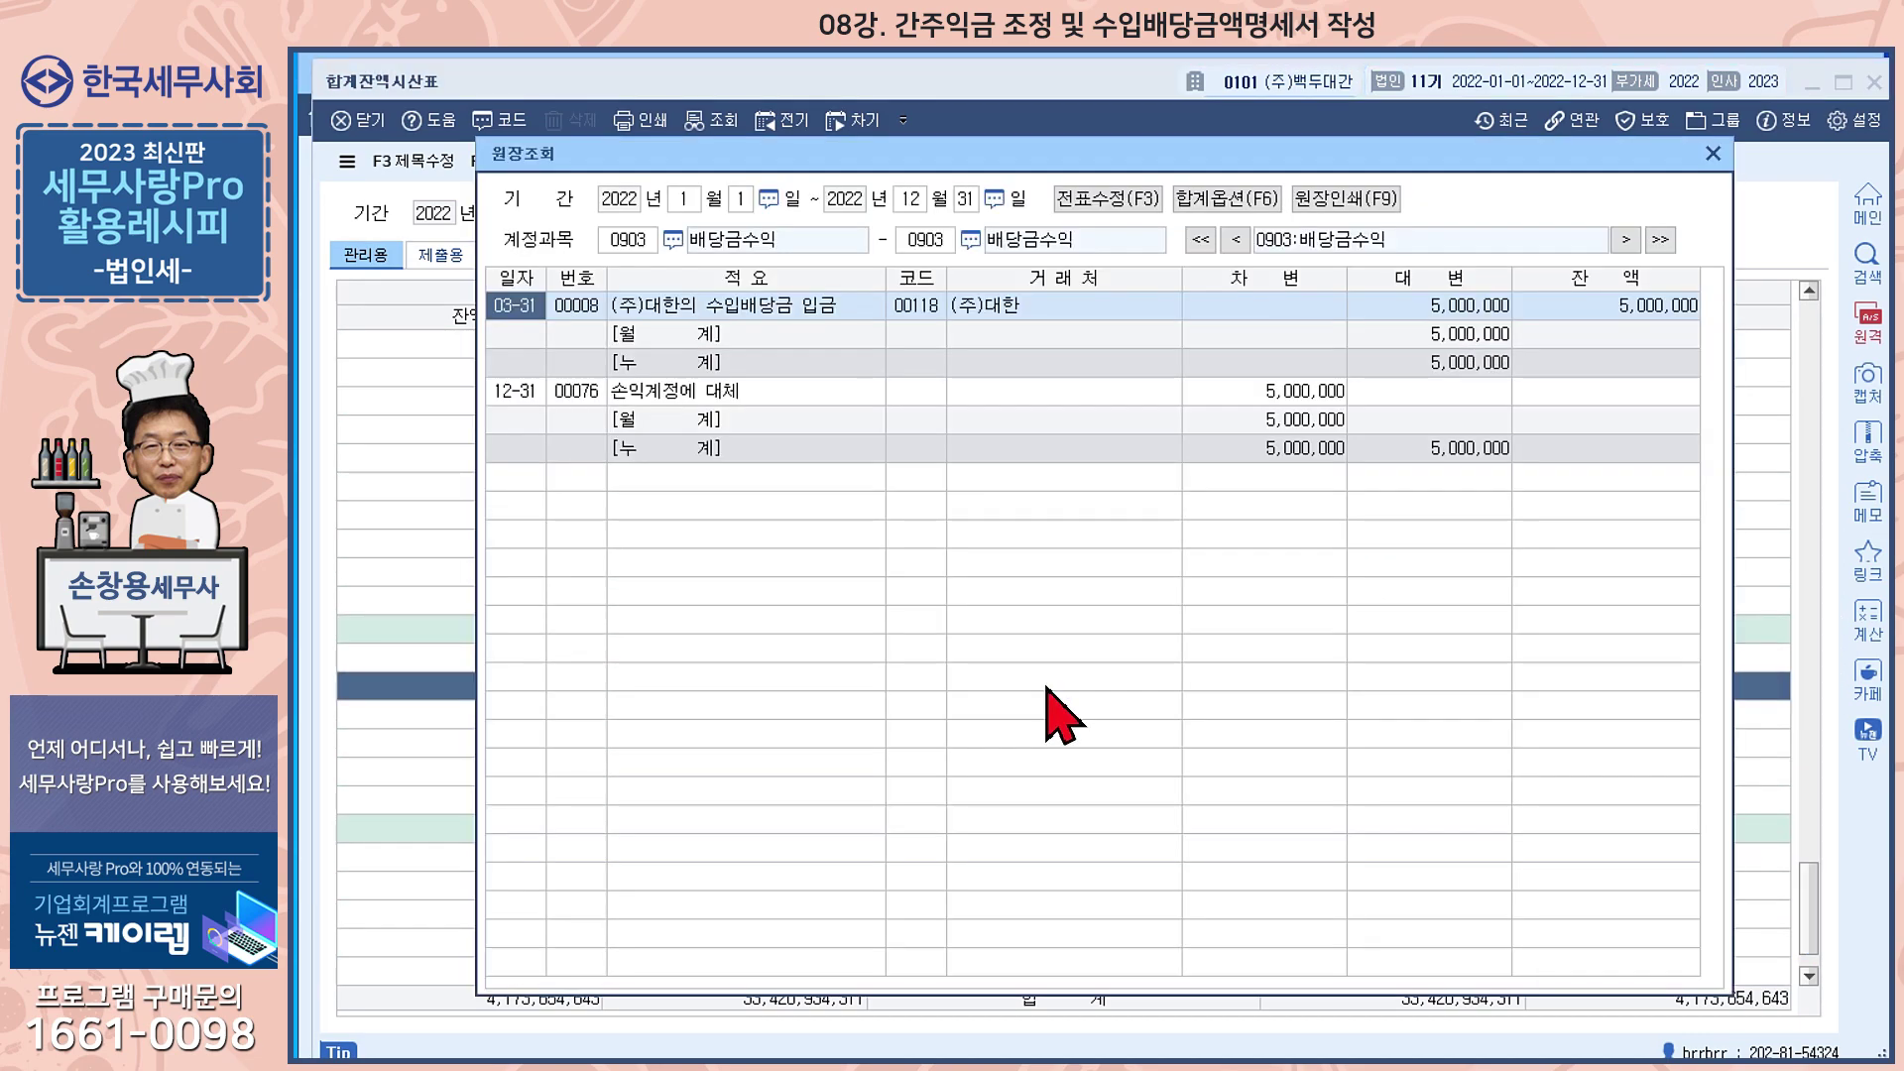
left_click(1014, 309)
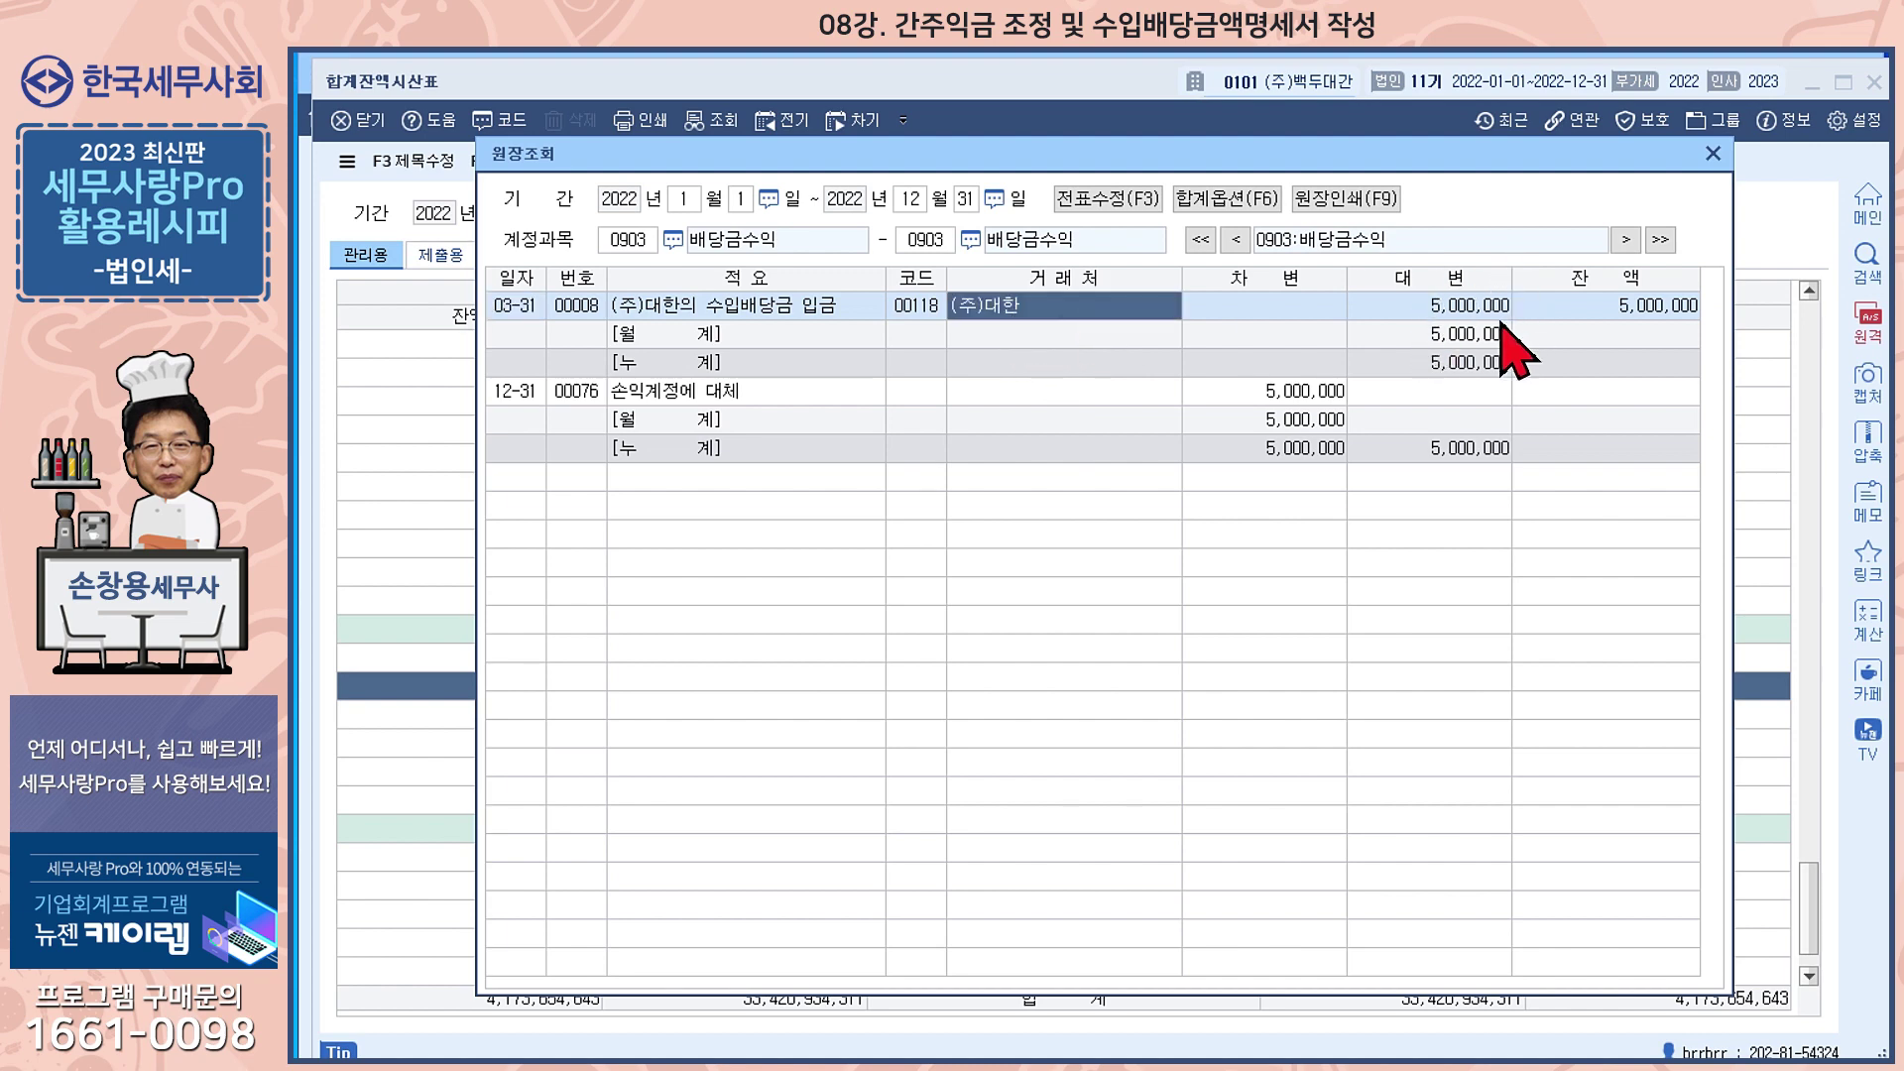
left_click(1712, 153)
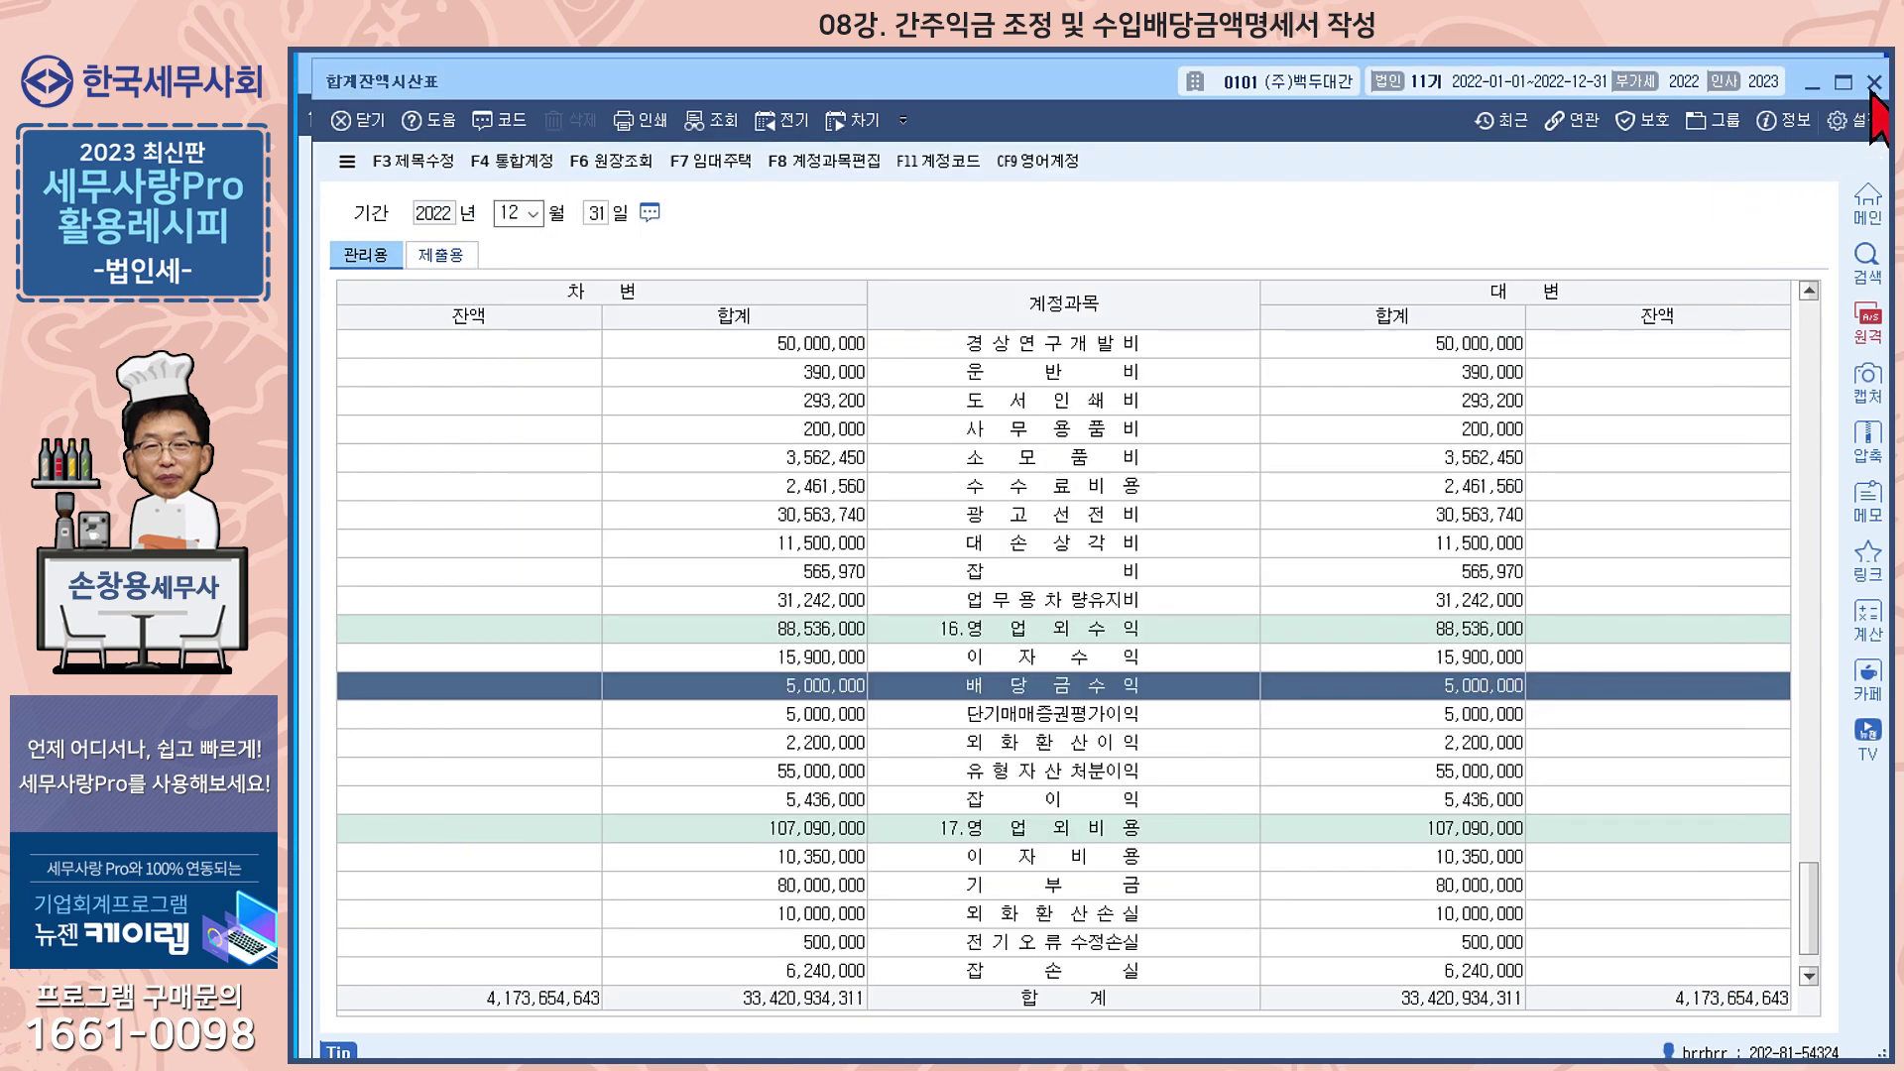
left_click(1874, 81)
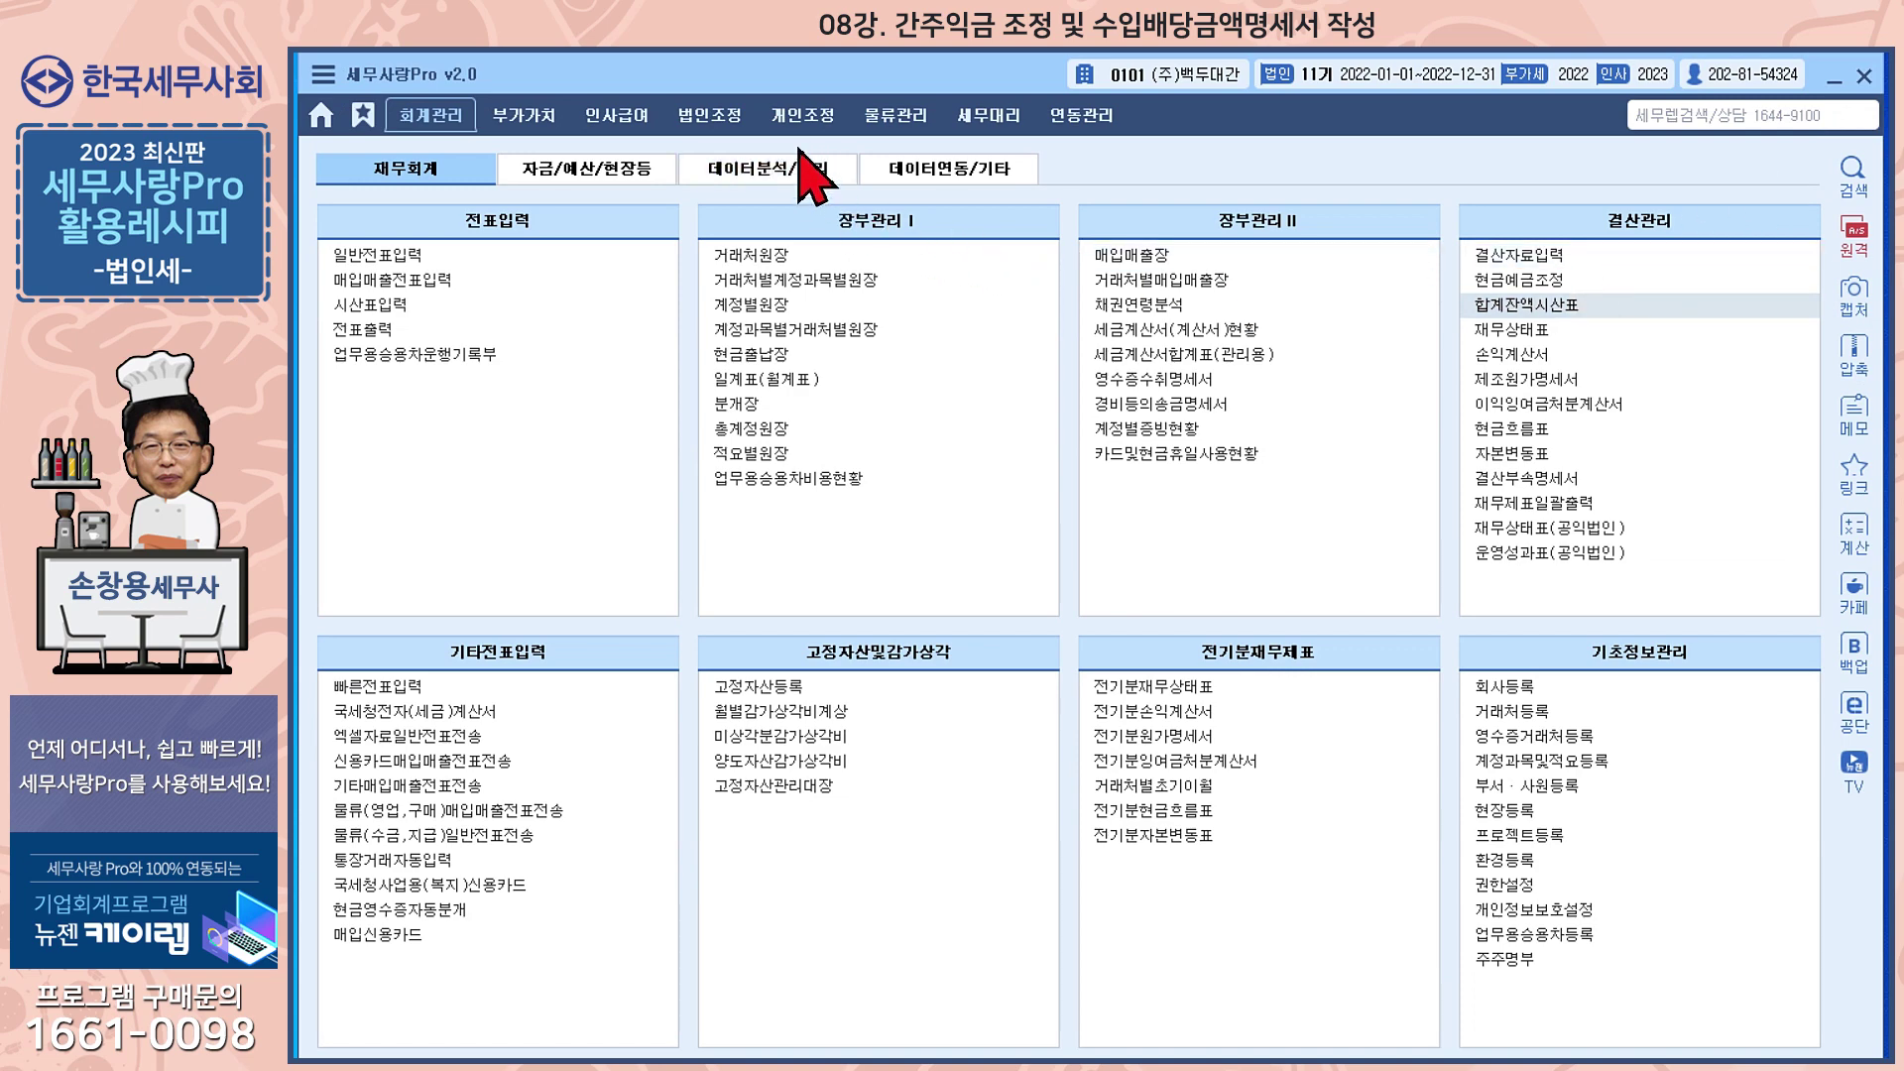
Open 수입배당금액명세서 under 법인조정 and reload its stored data, answering 예
left_click(711, 132)
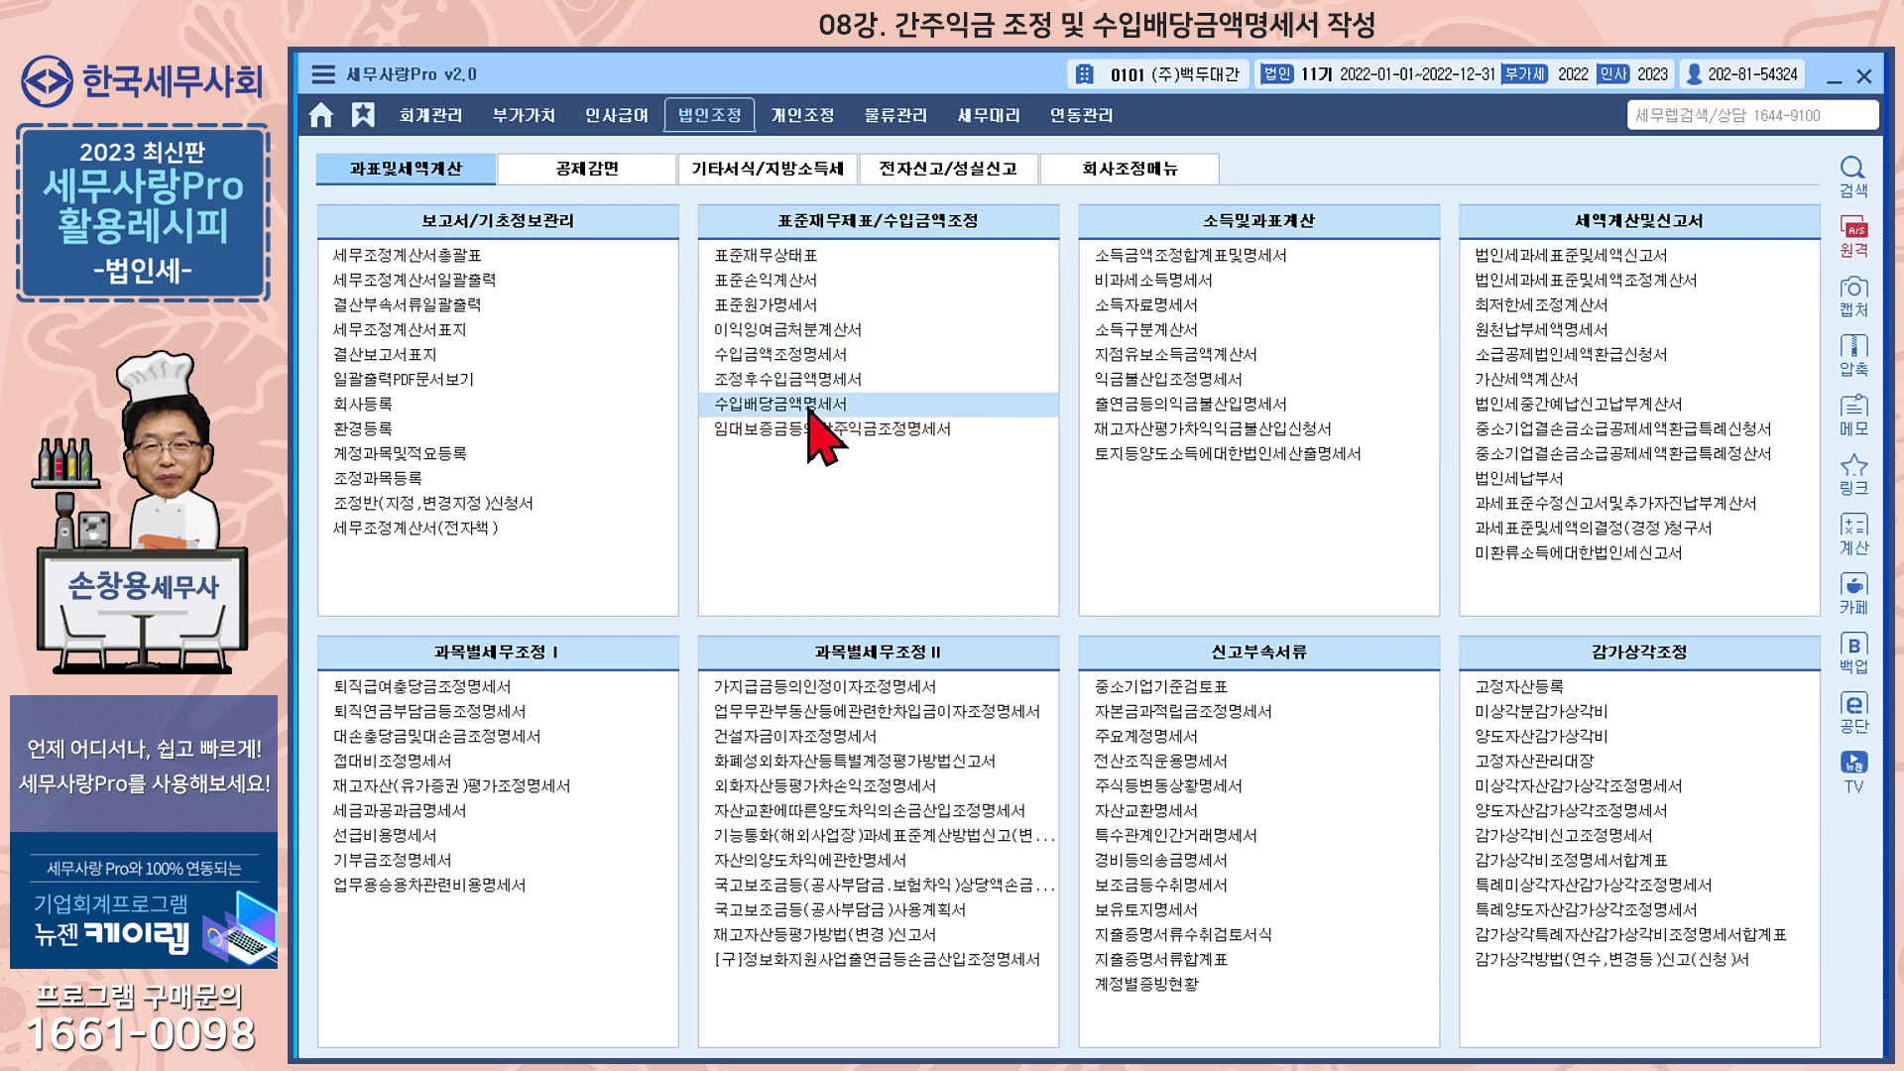
left_click(809, 406)
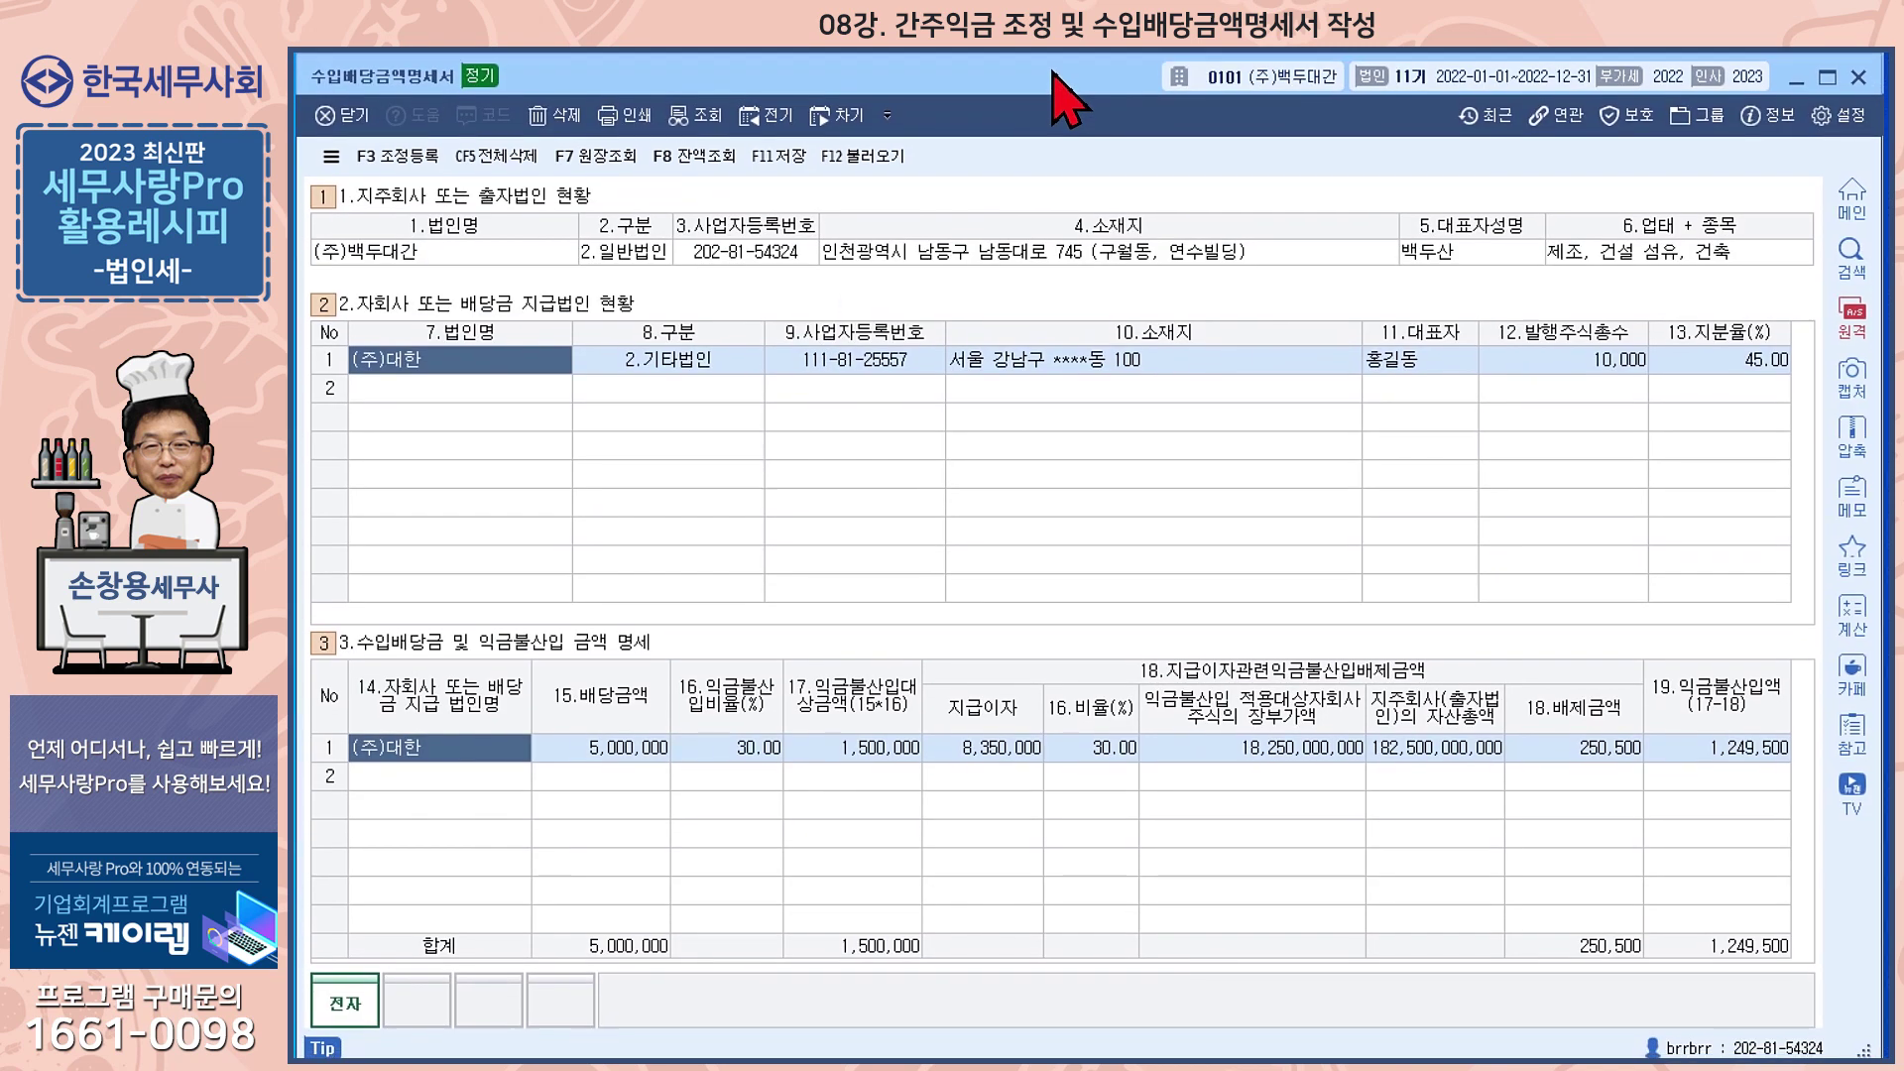
left_click(860, 157)
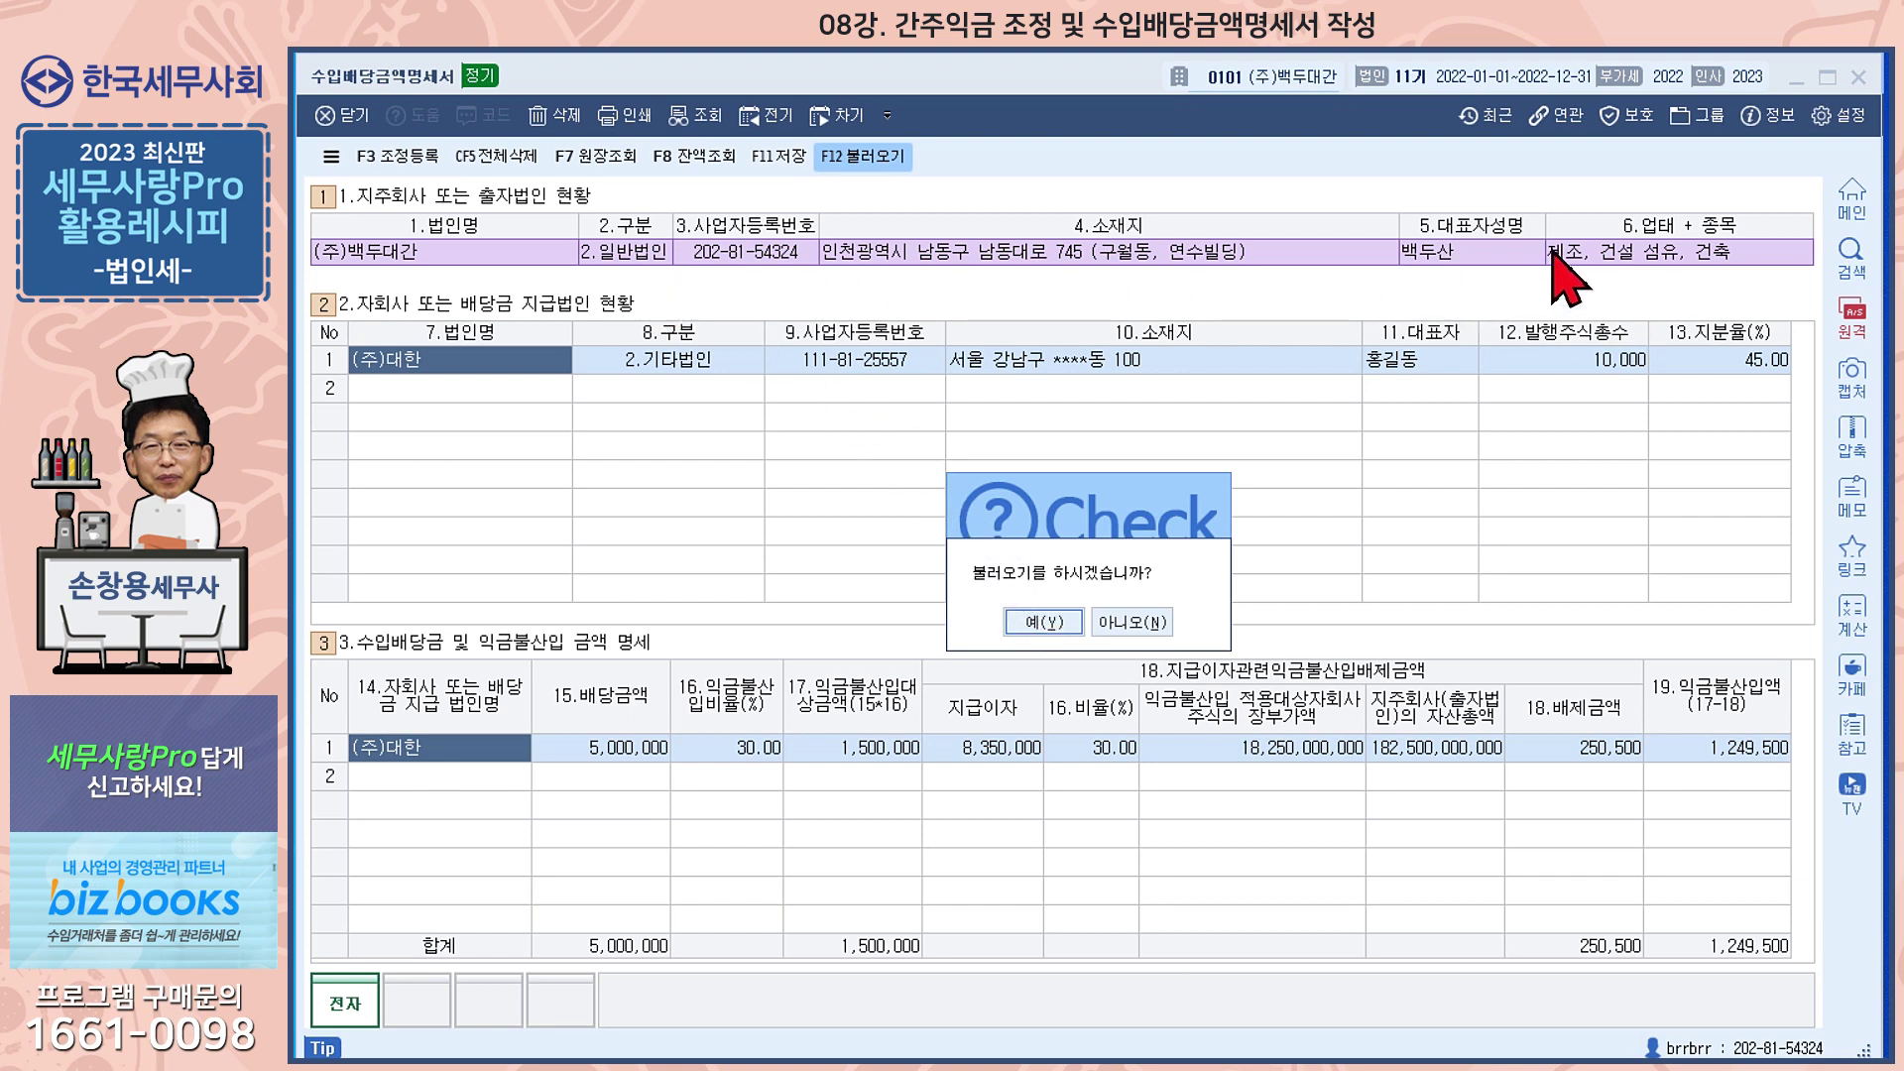
left_click(1044, 623)
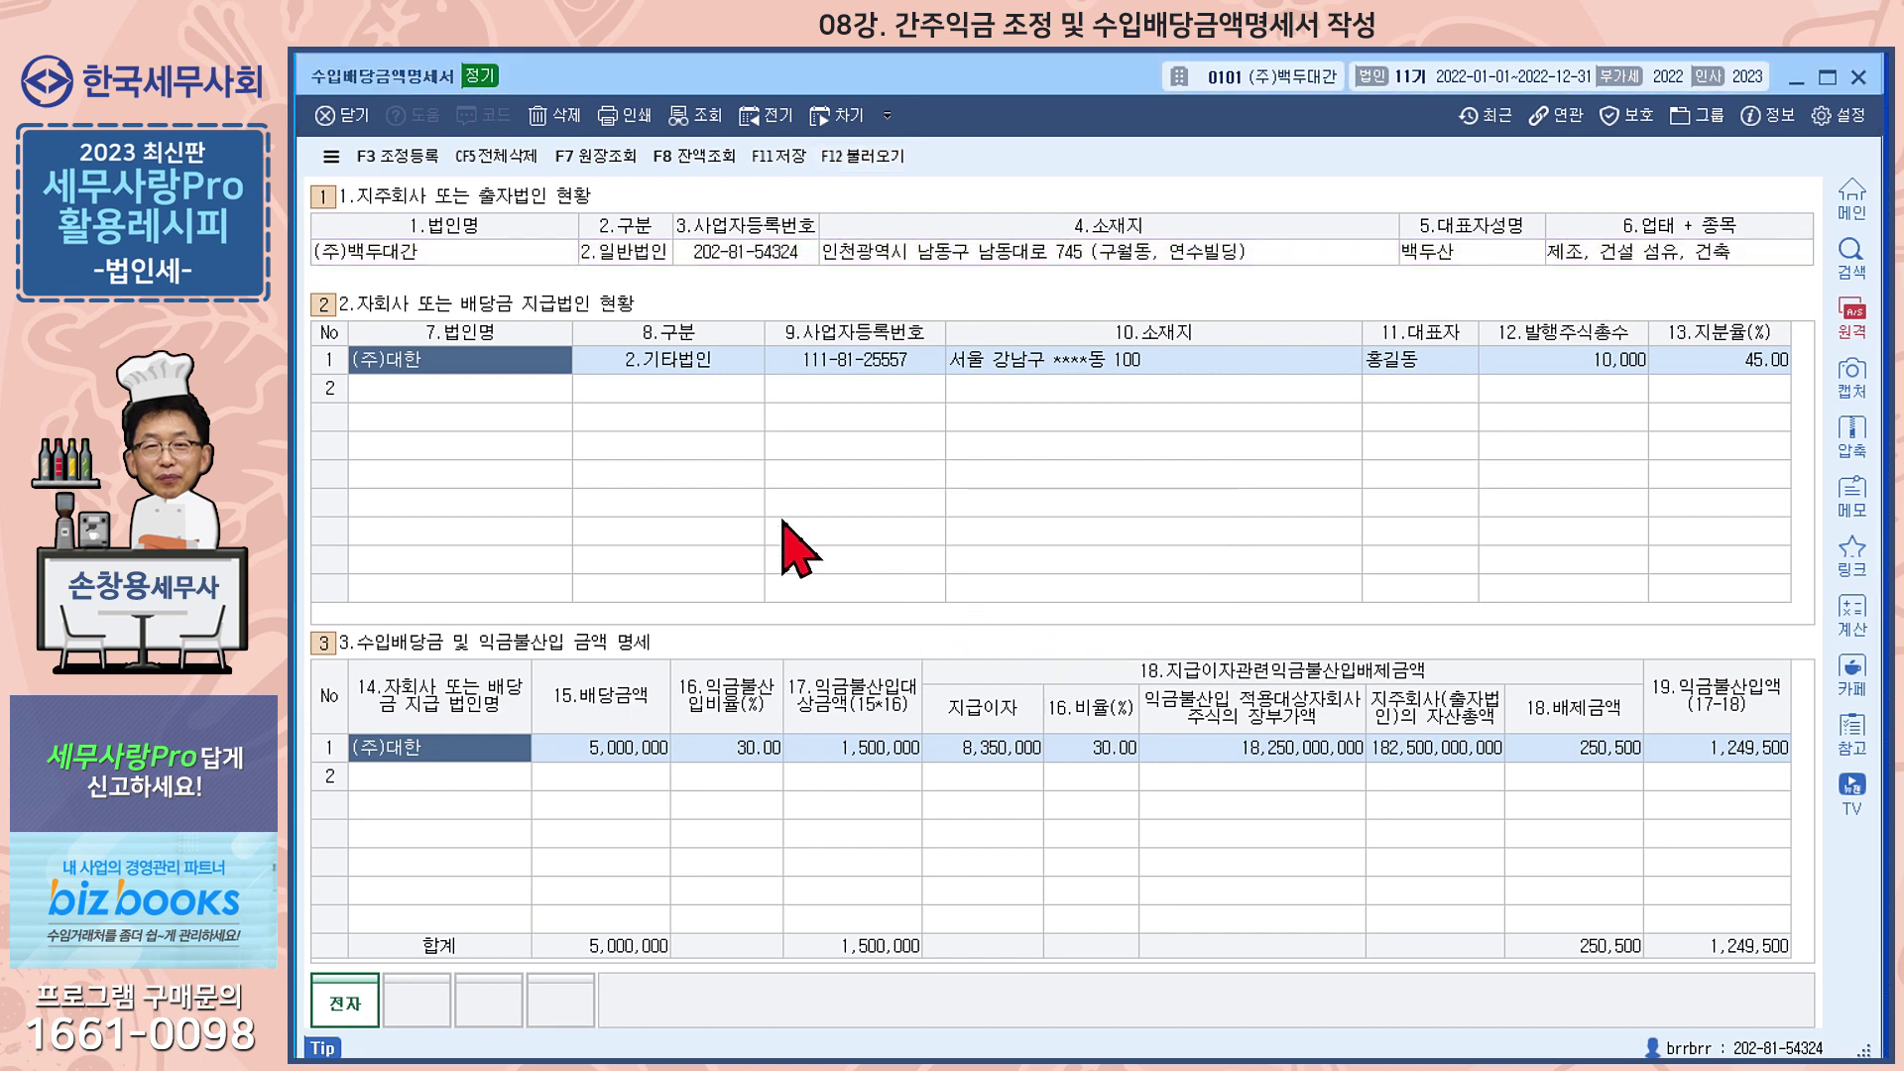
Delete all statement data, reload the parent company details, and begin typing the first payer's name
left_click(495, 158)
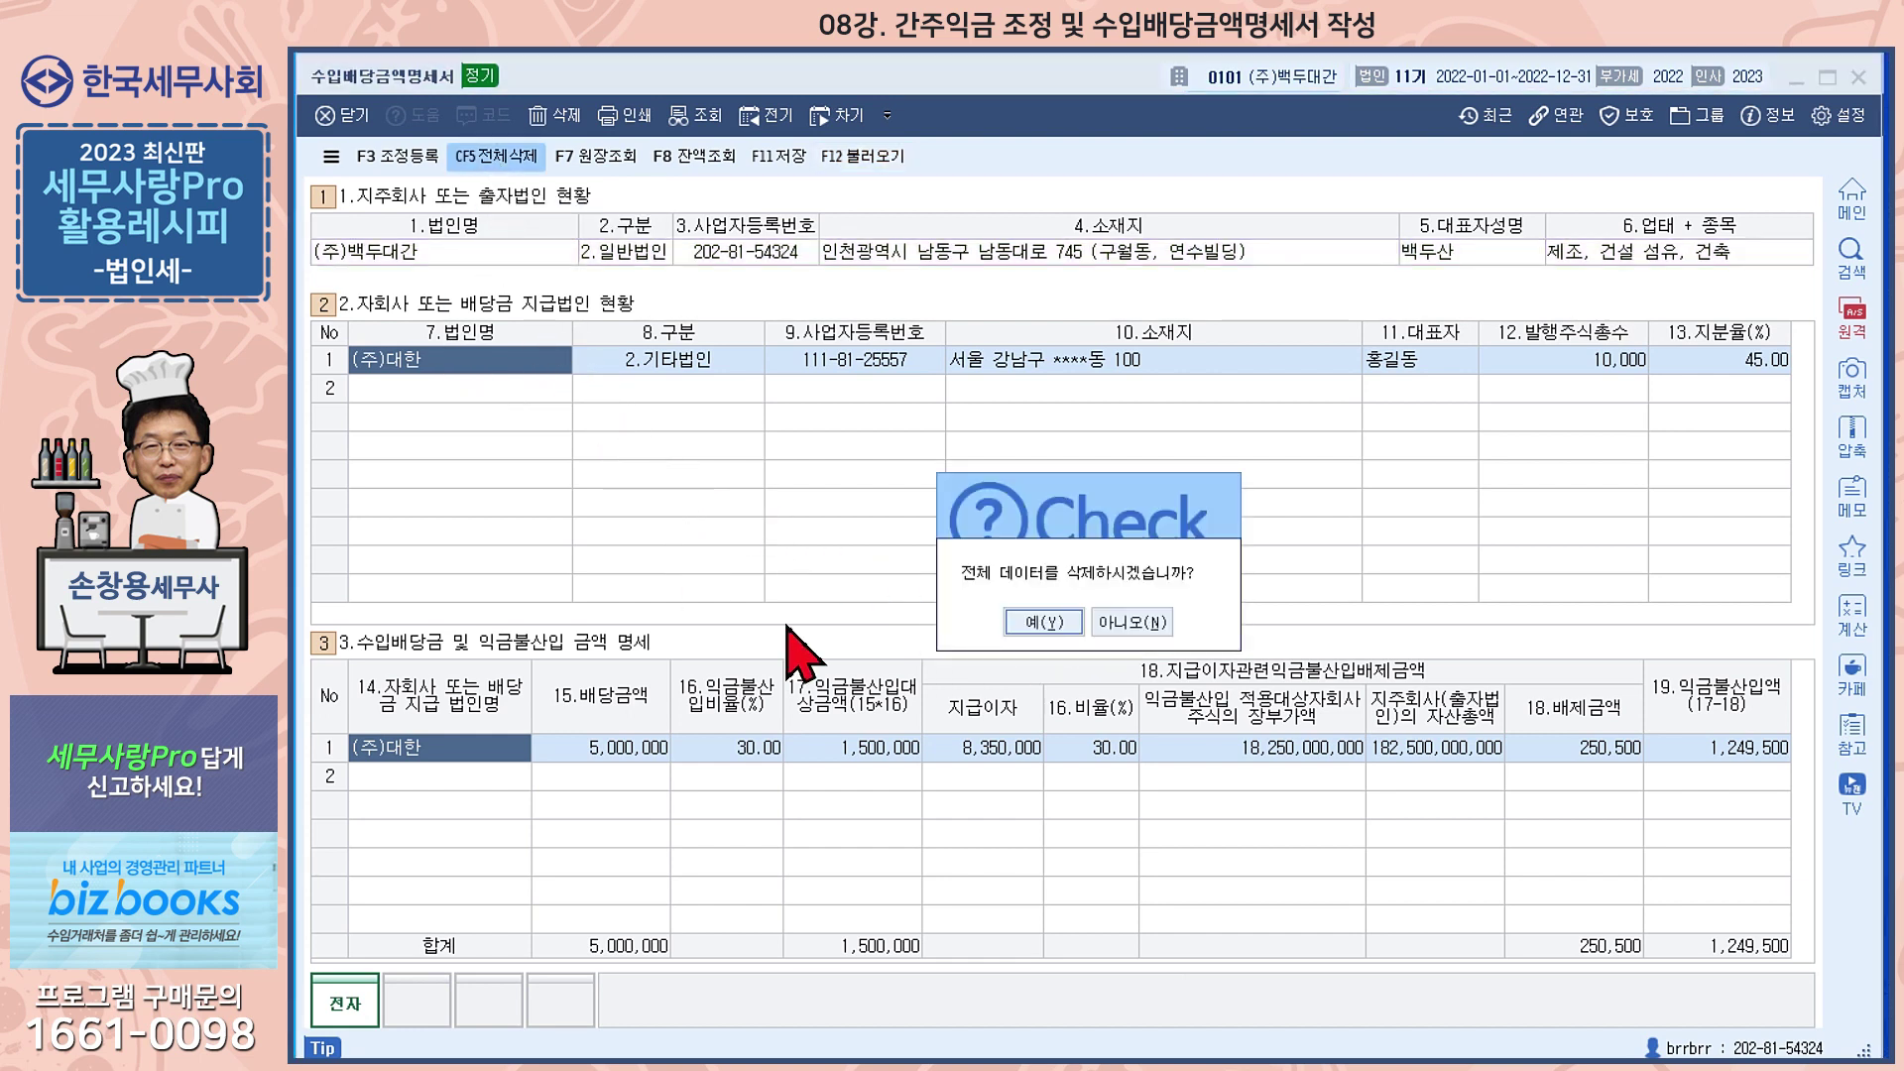
left_click(1041, 625)
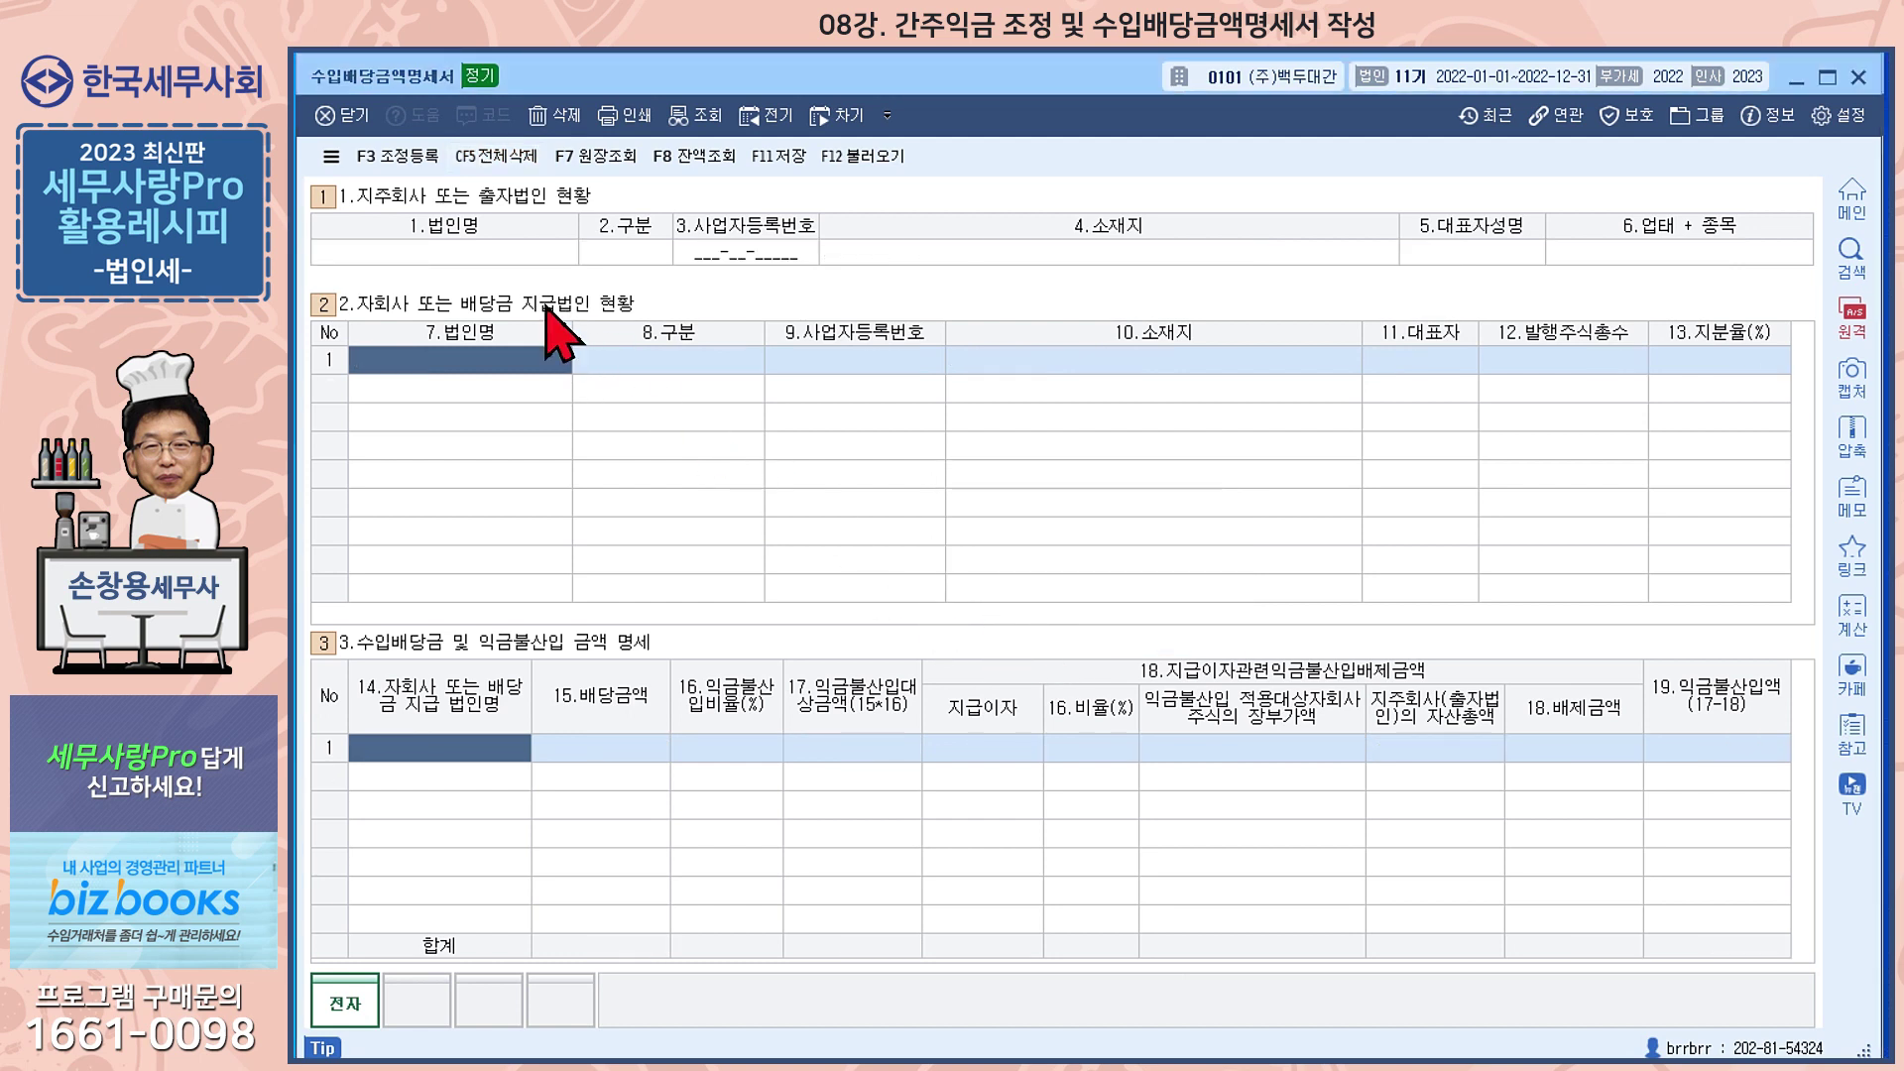
left_click(852, 159)
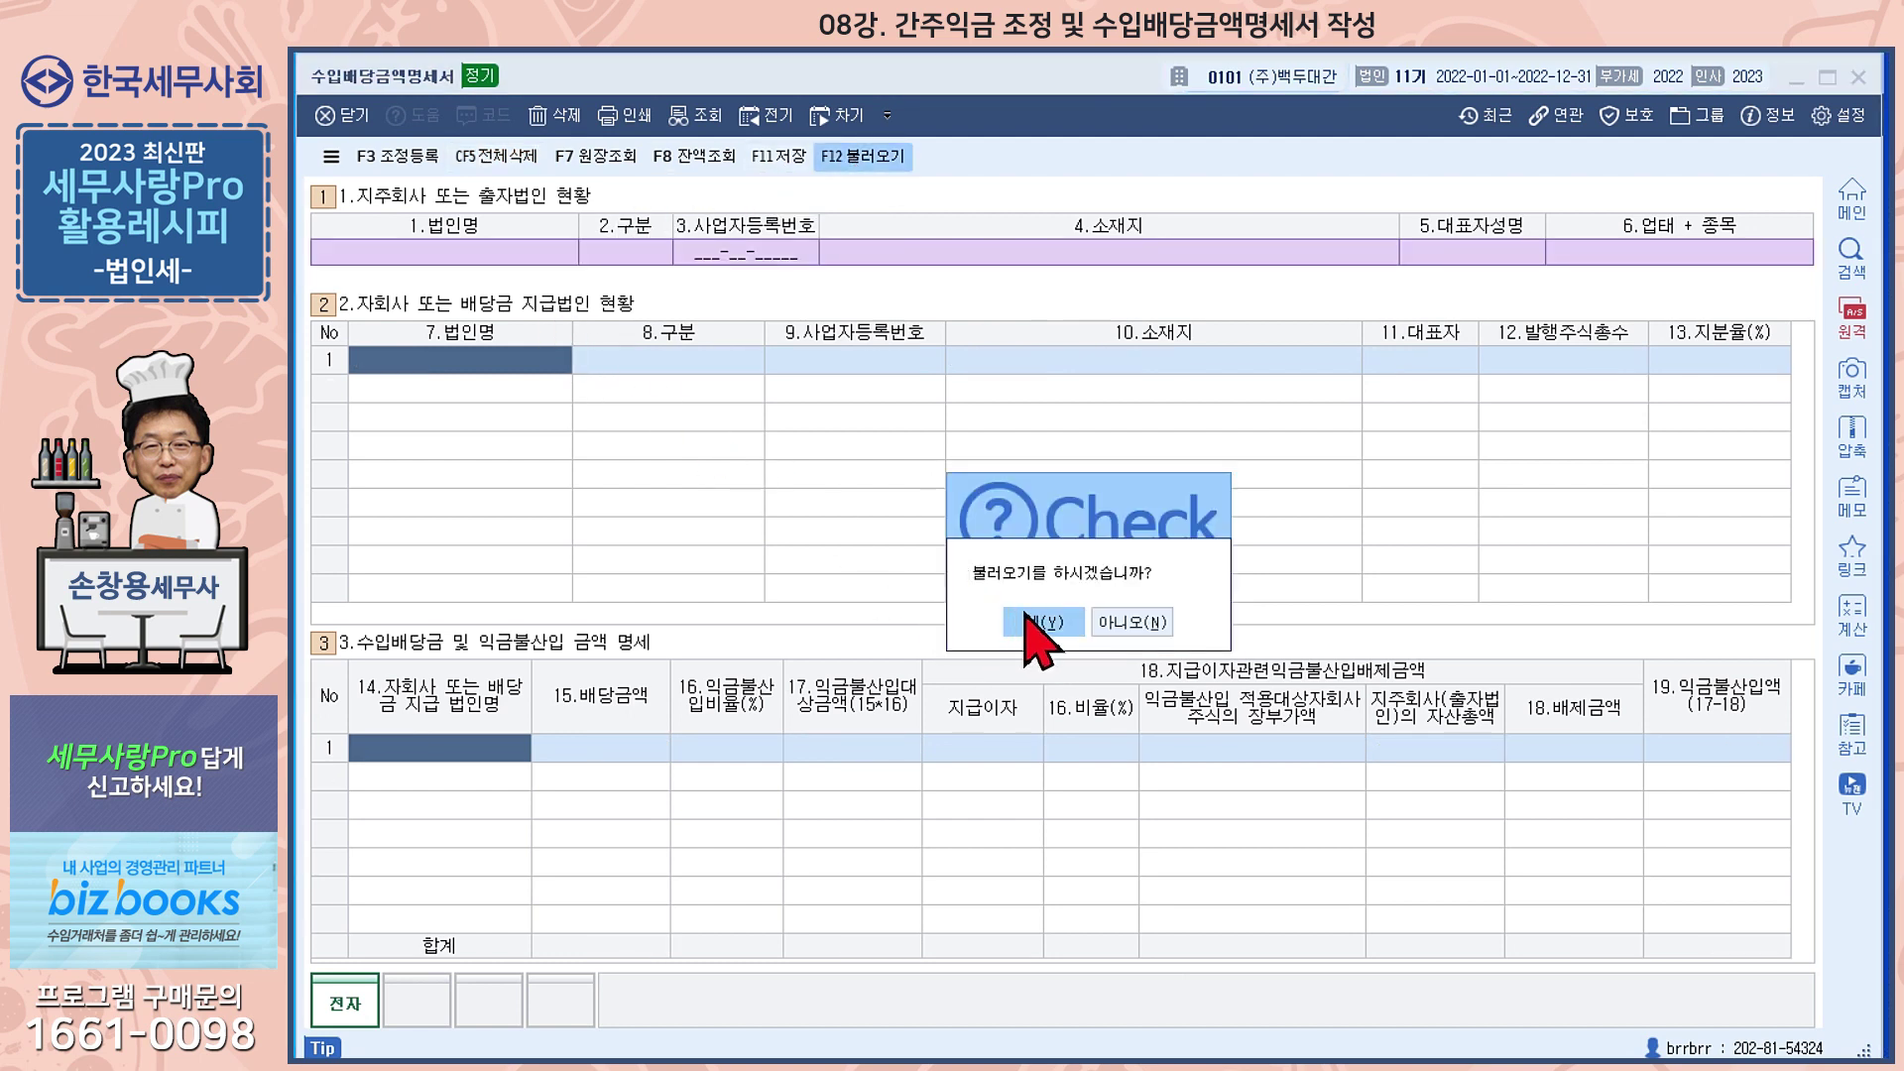
left_click(1028, 511)
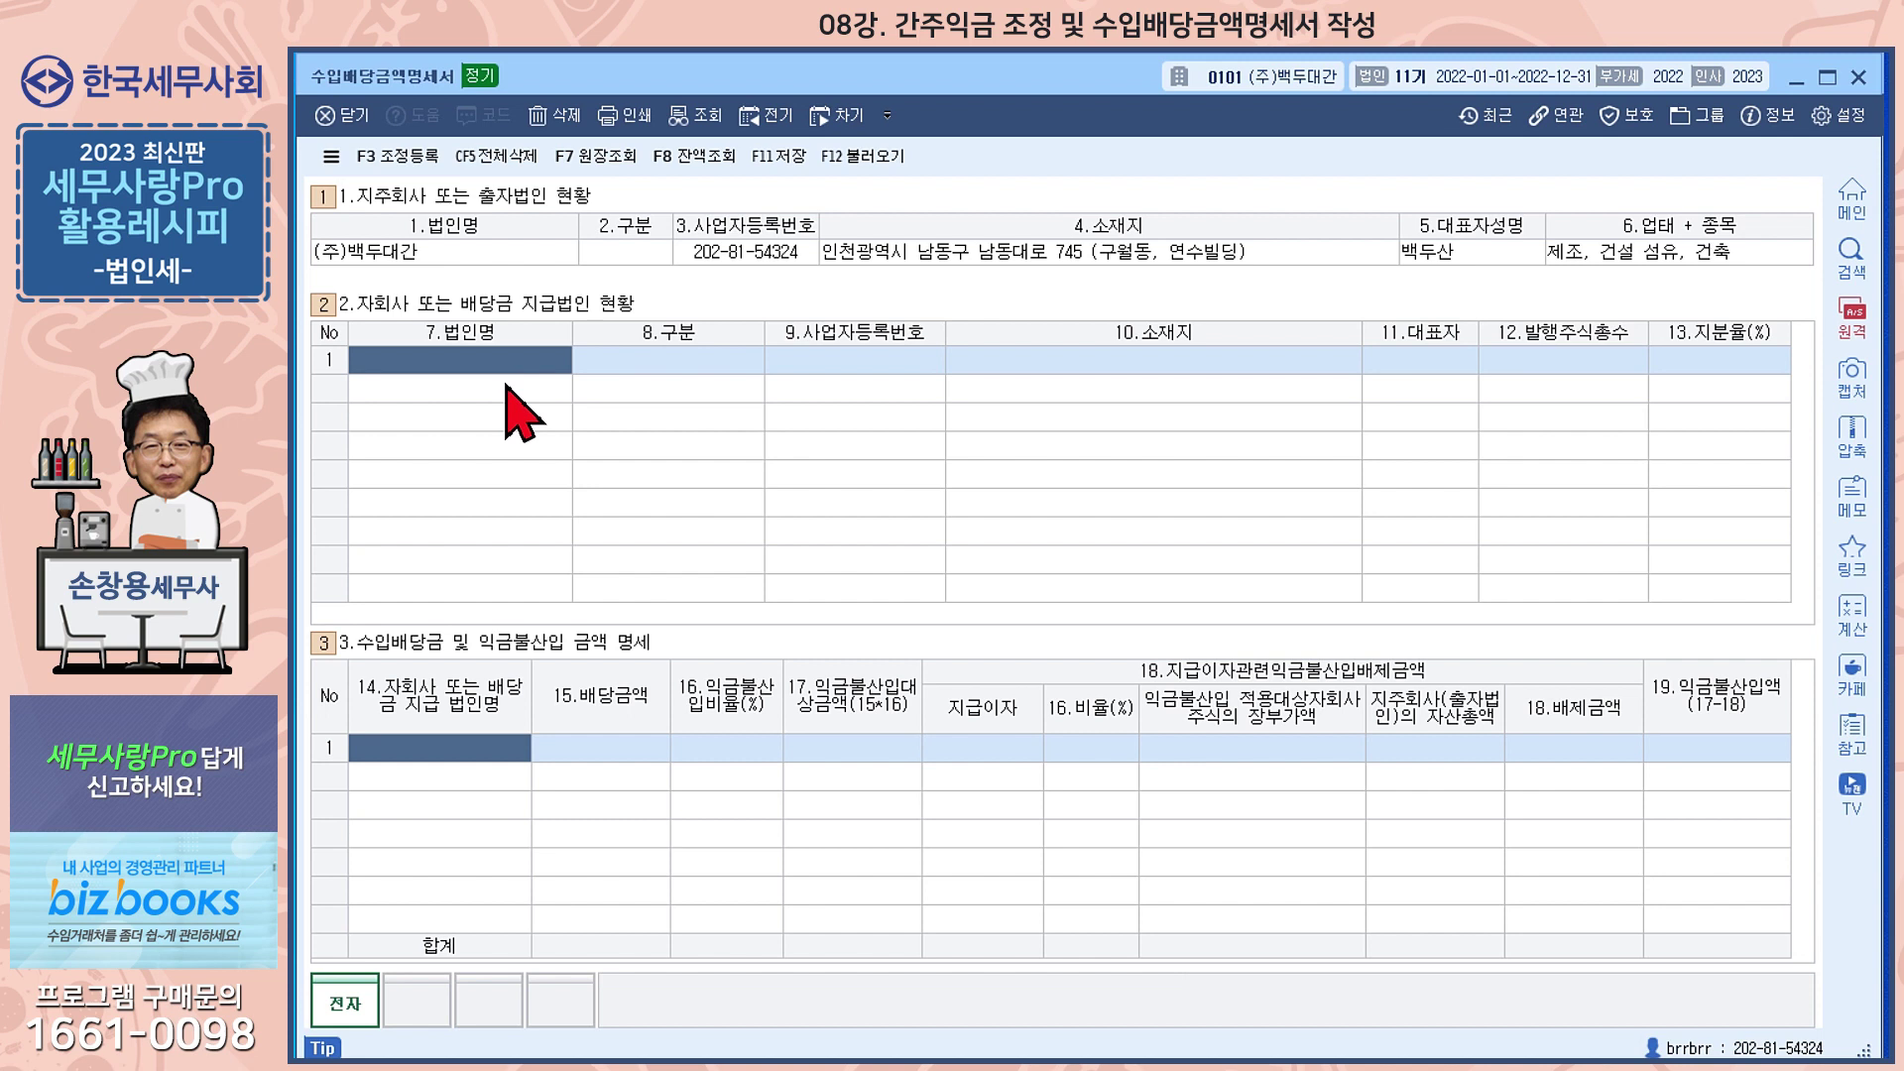
type("(주)대하")
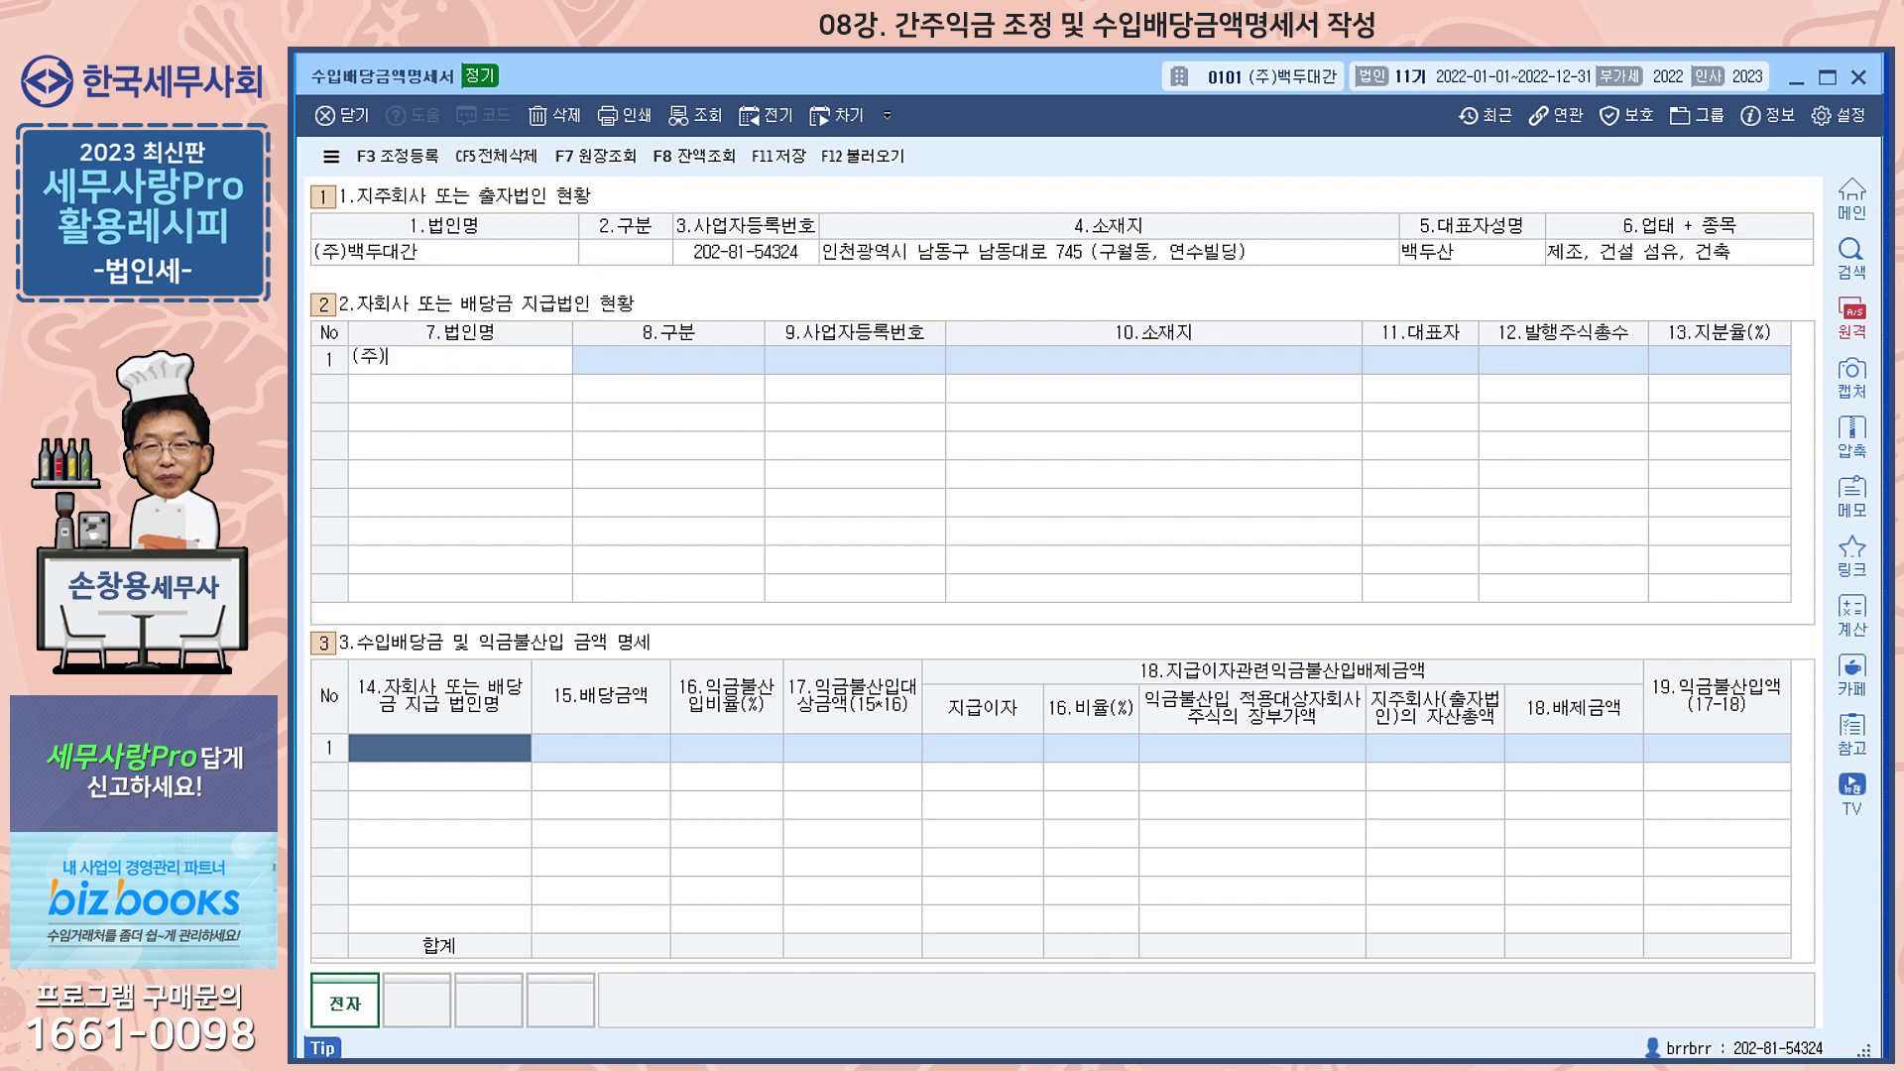
Enter (주)대한 as a 2.기타법인 subsidiary with its registration number, location and representative
key("Return")
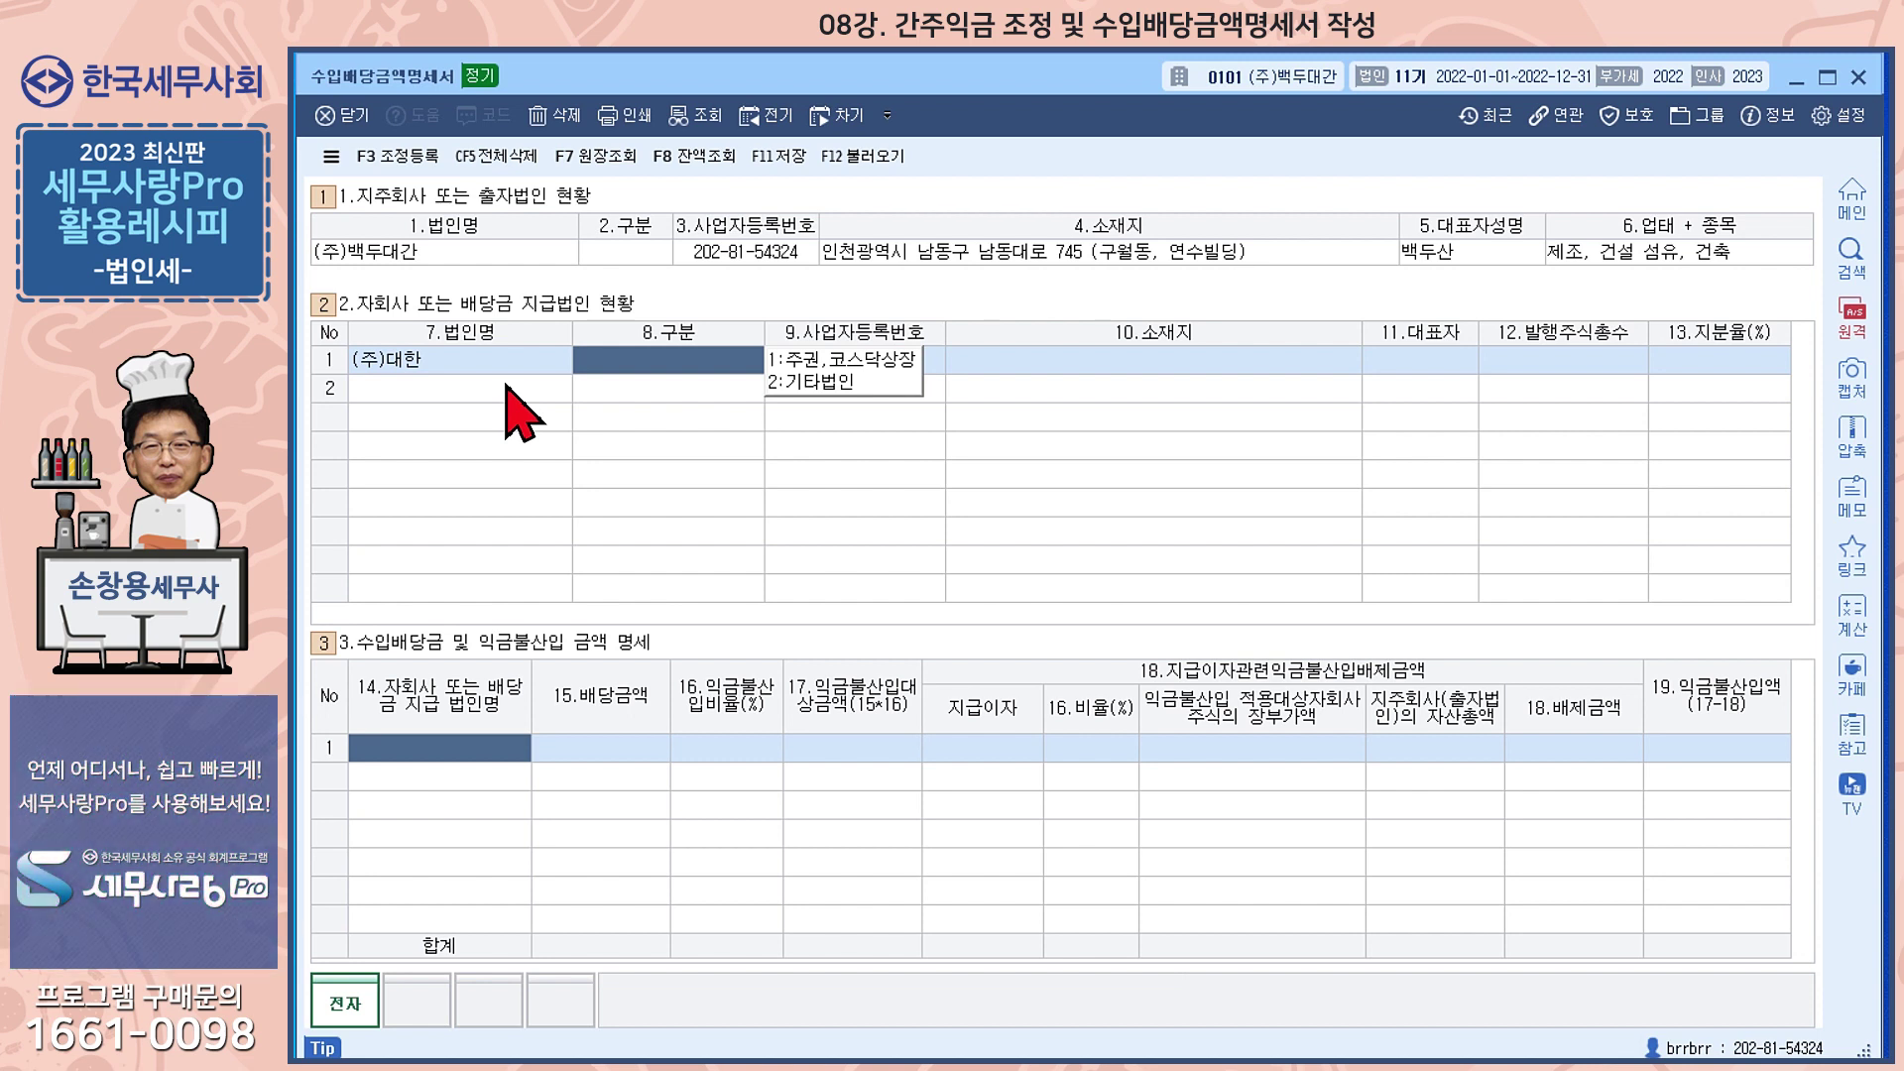
key("2")
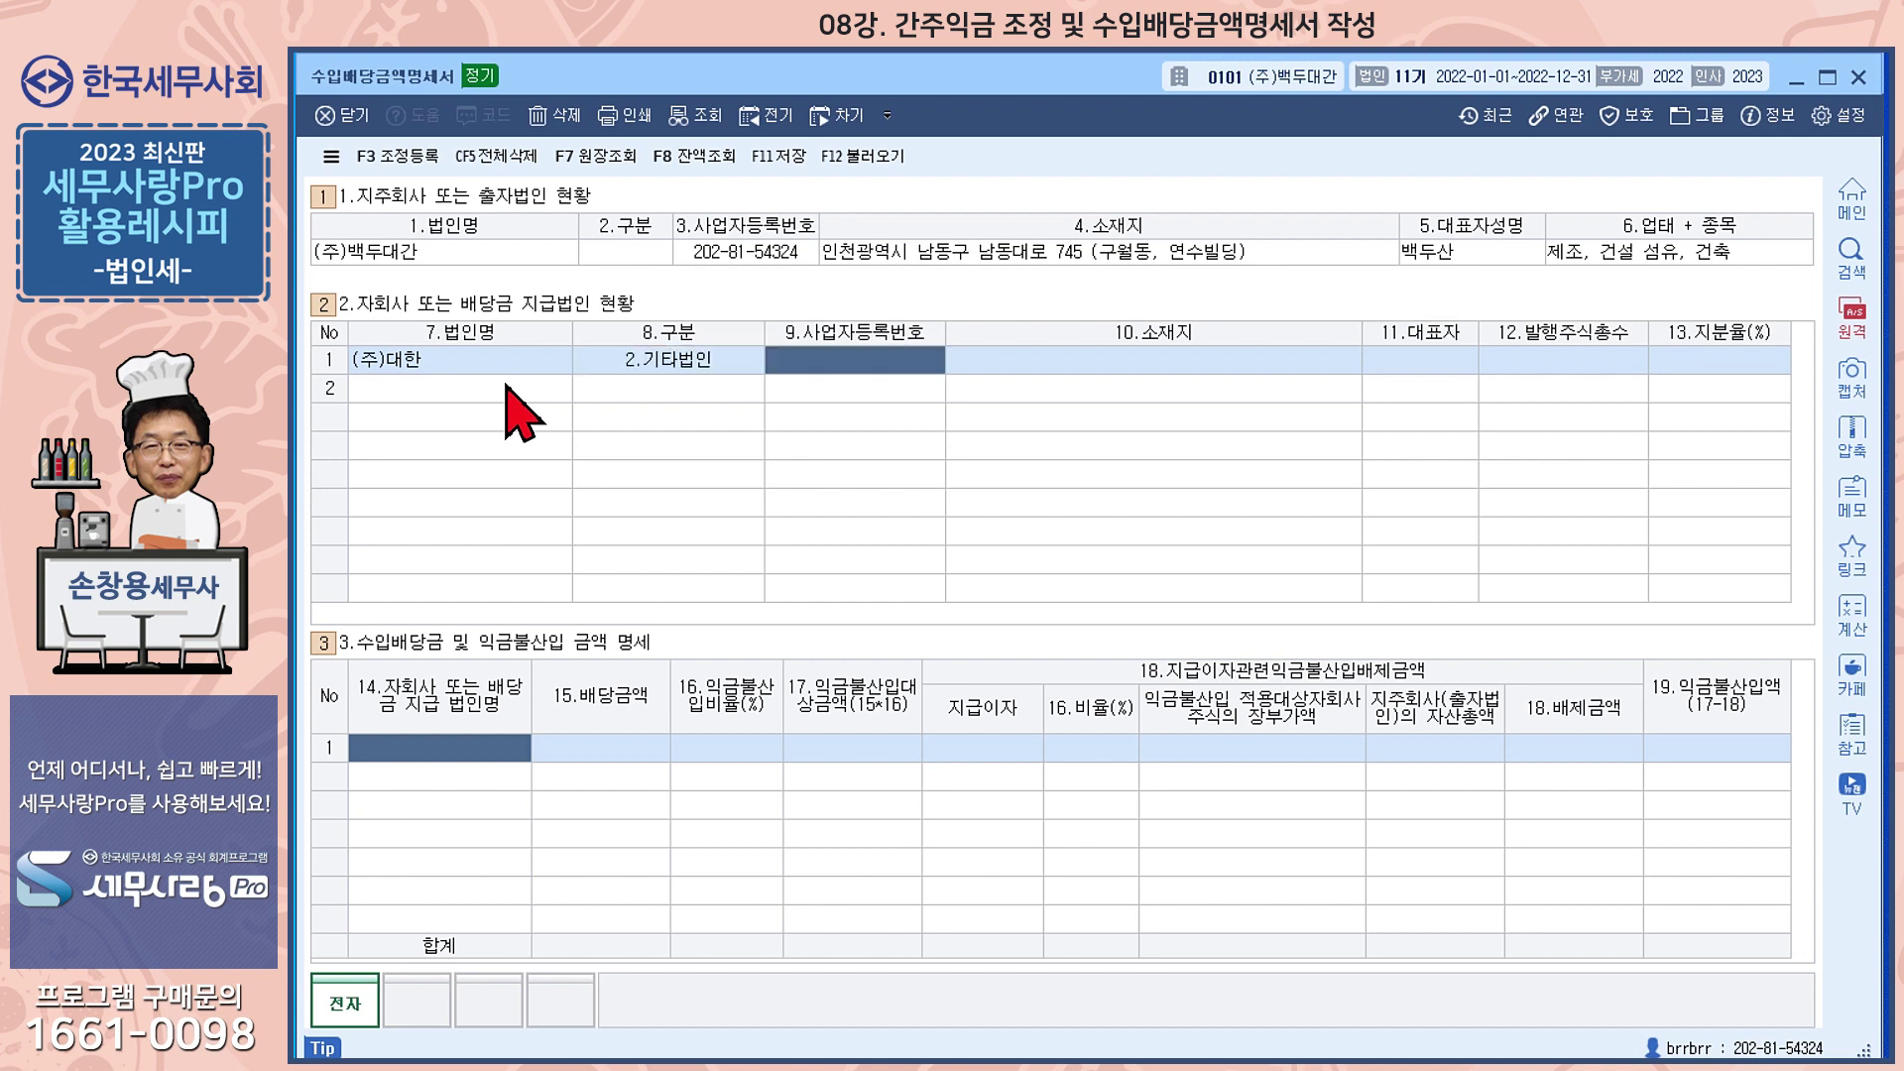
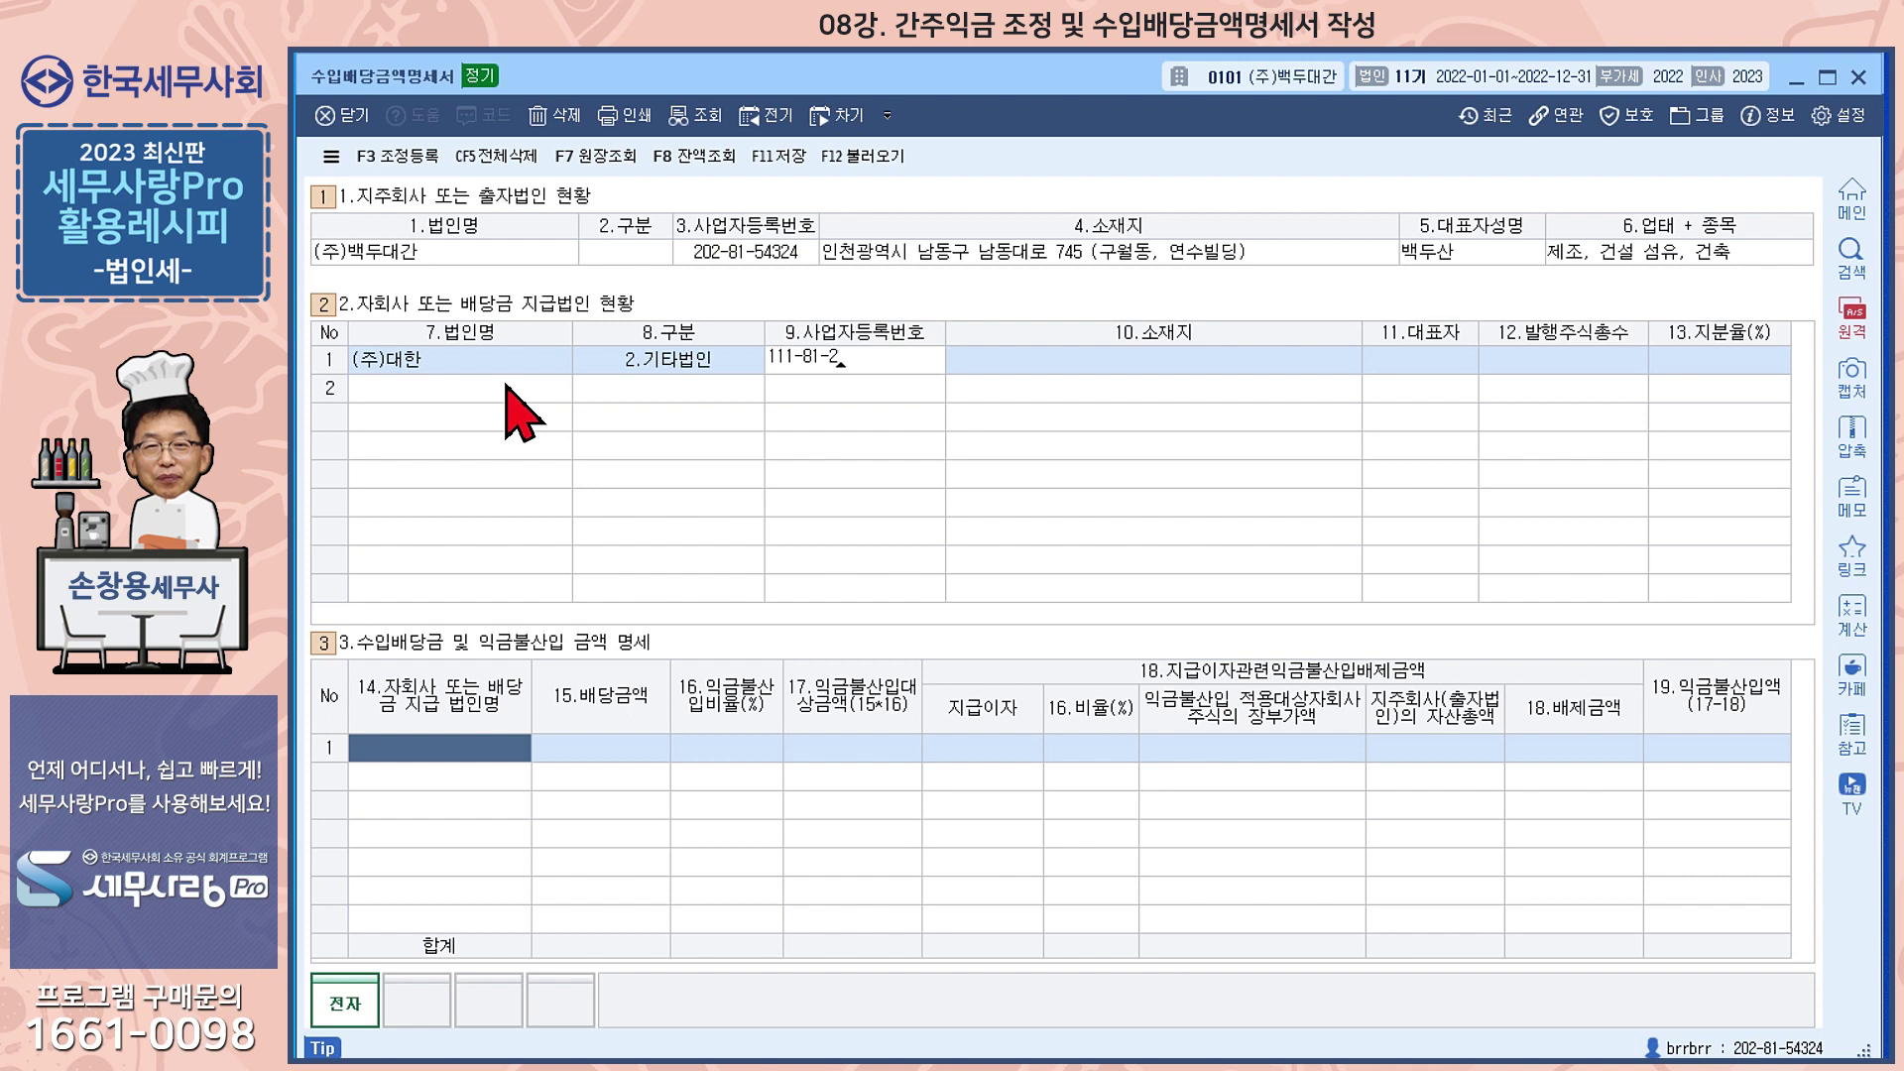
key("Return")
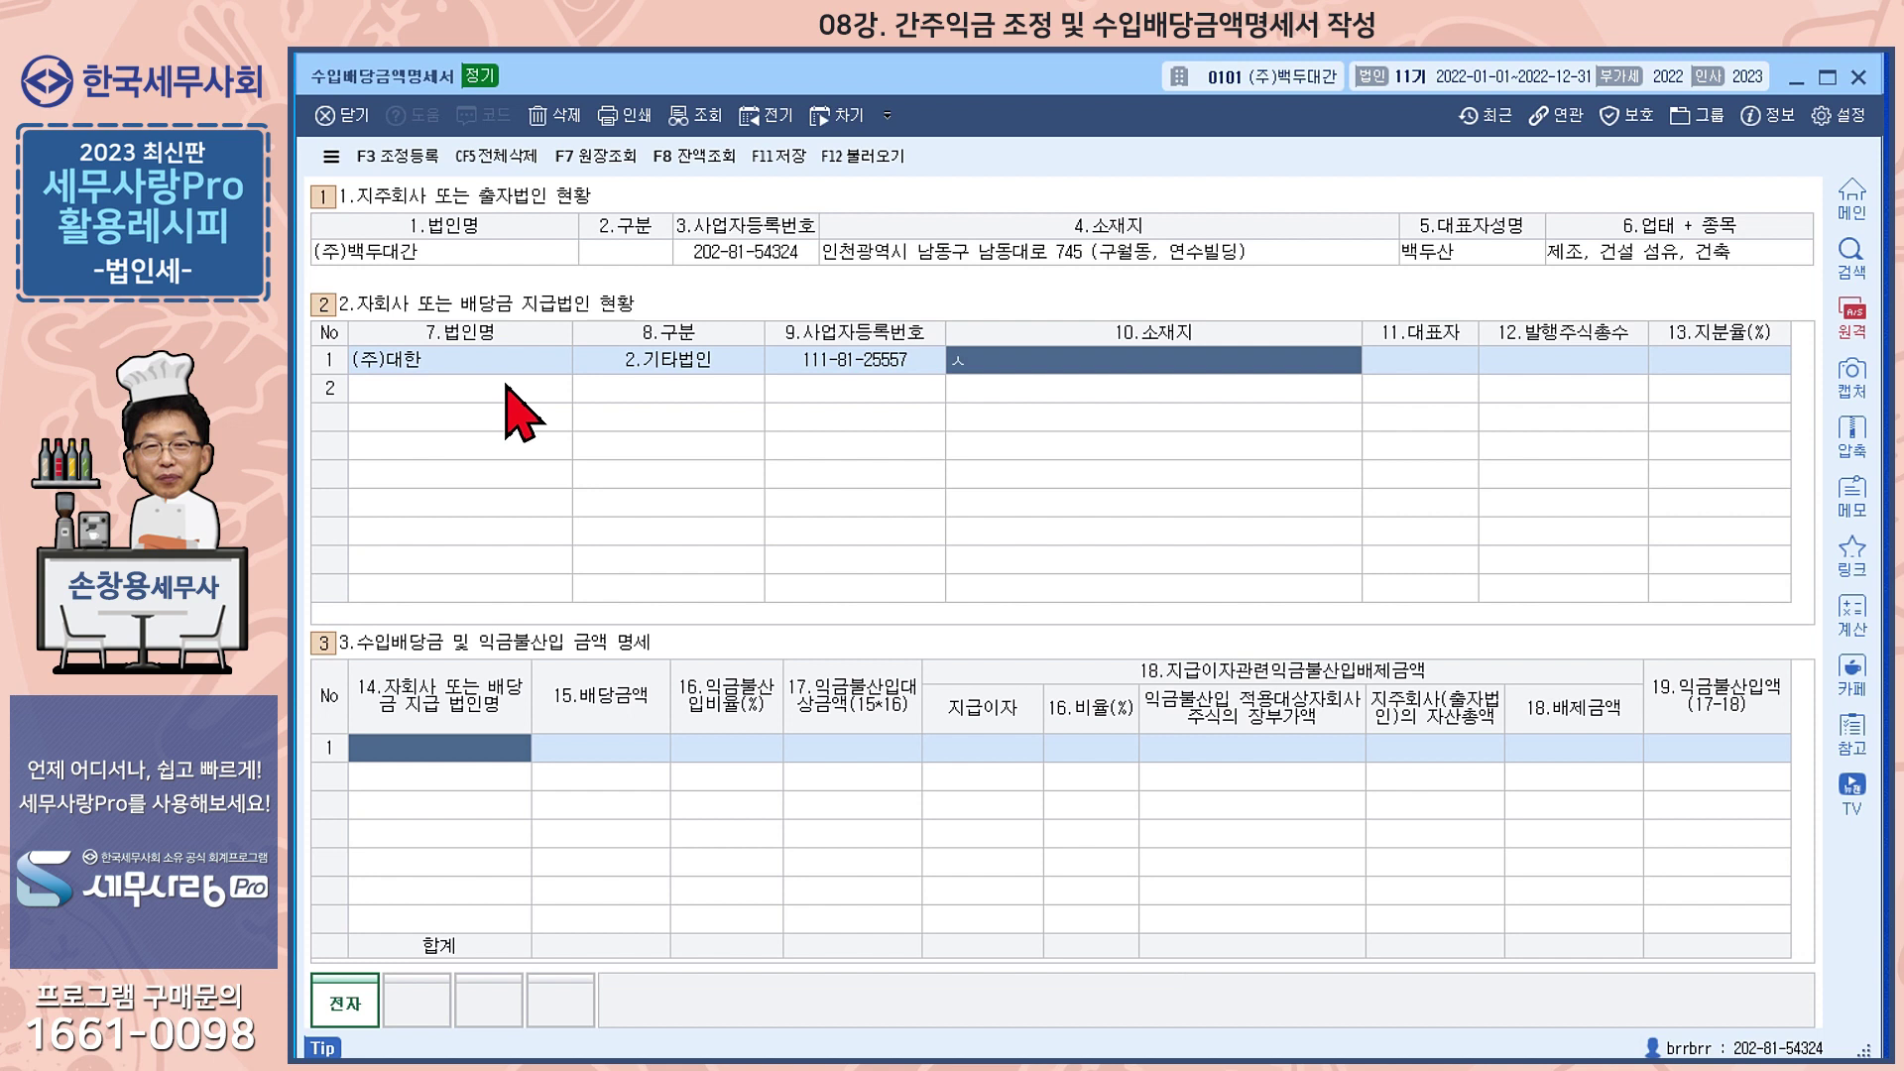
type("서울 가남구")
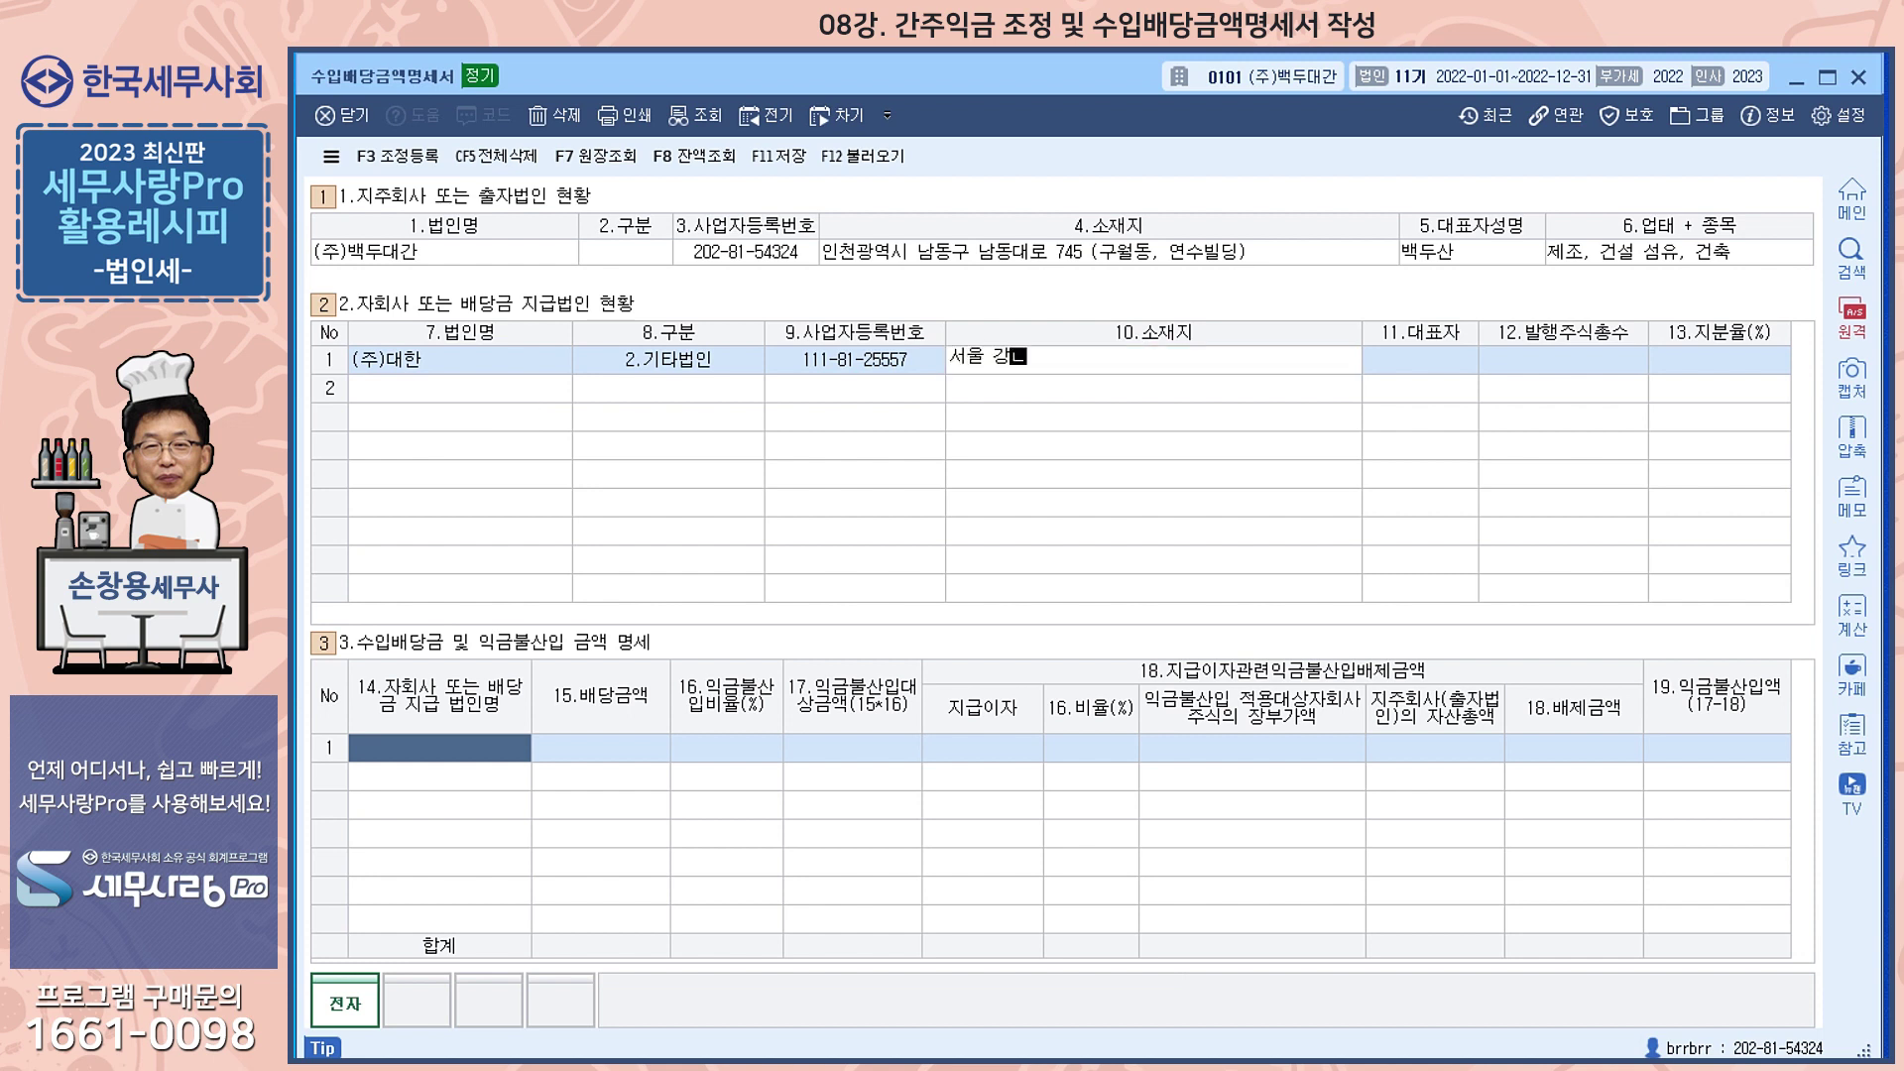
key("Return")
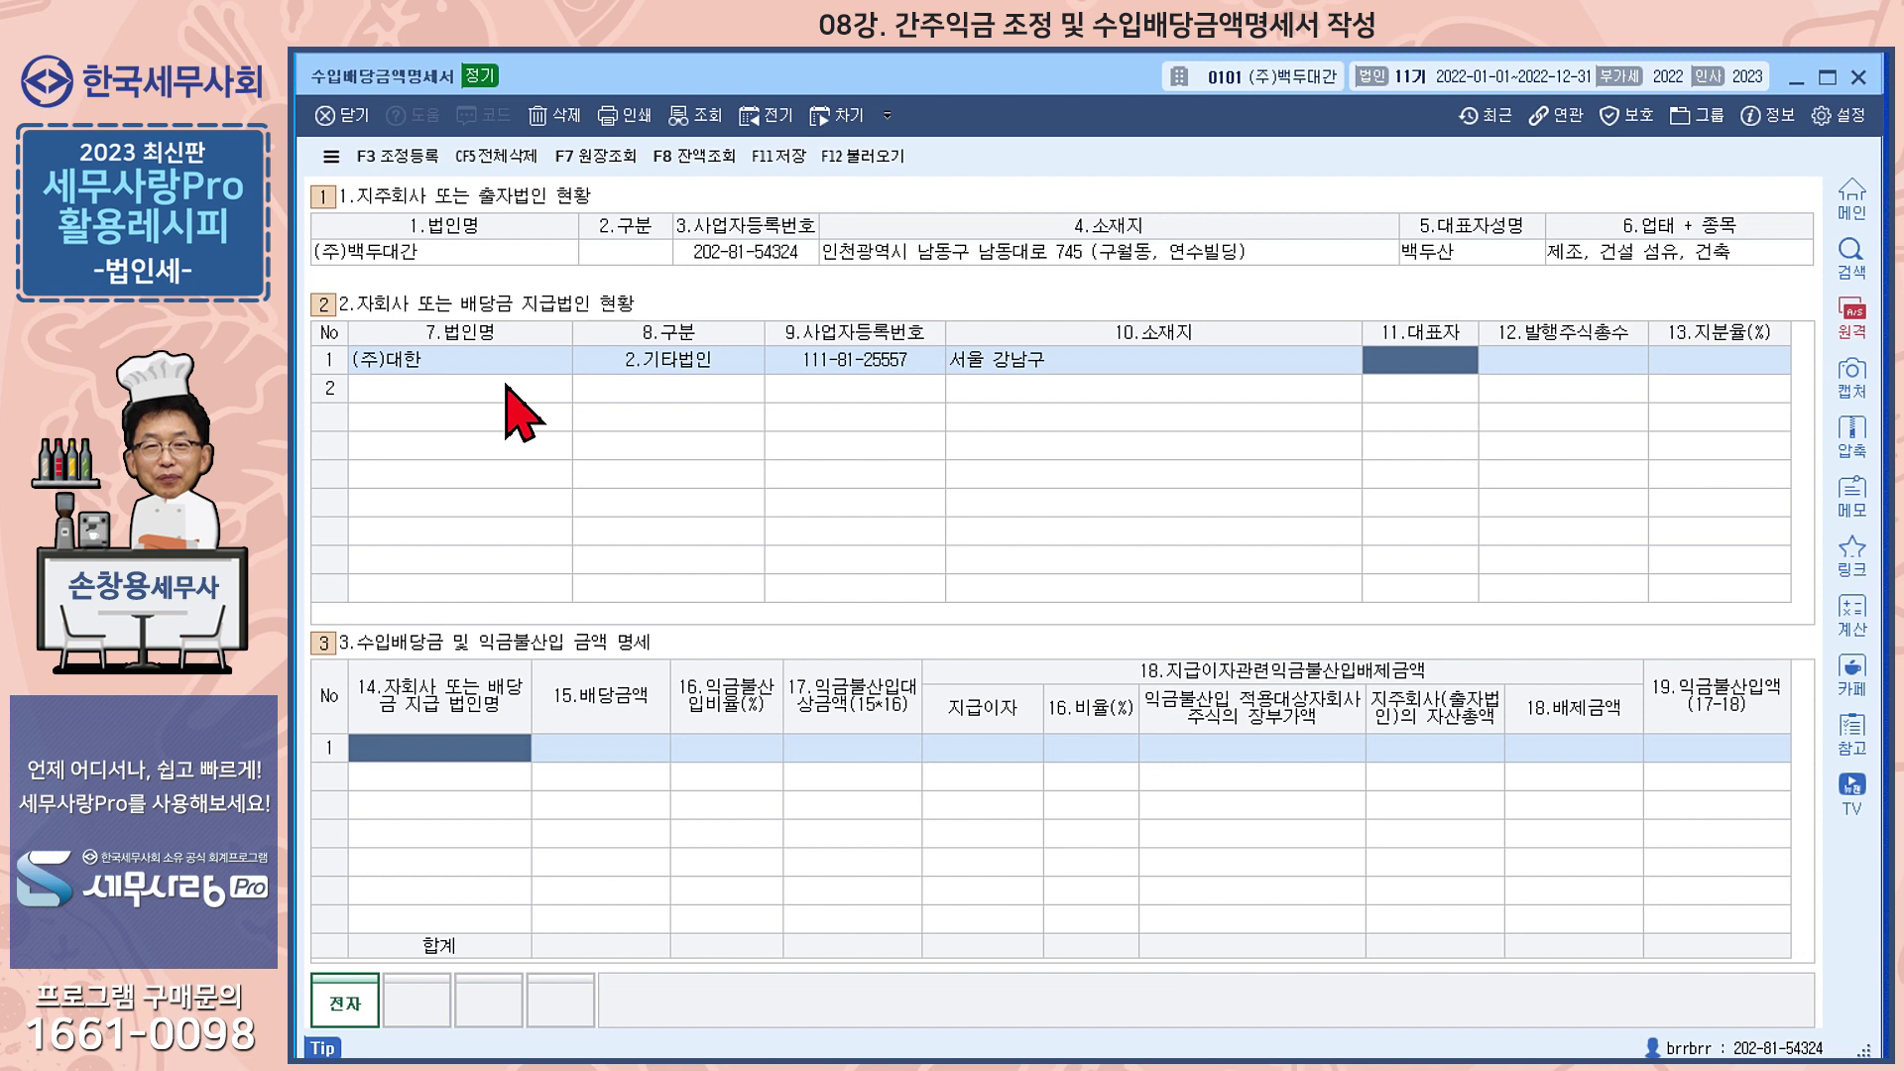
type("홍길동")
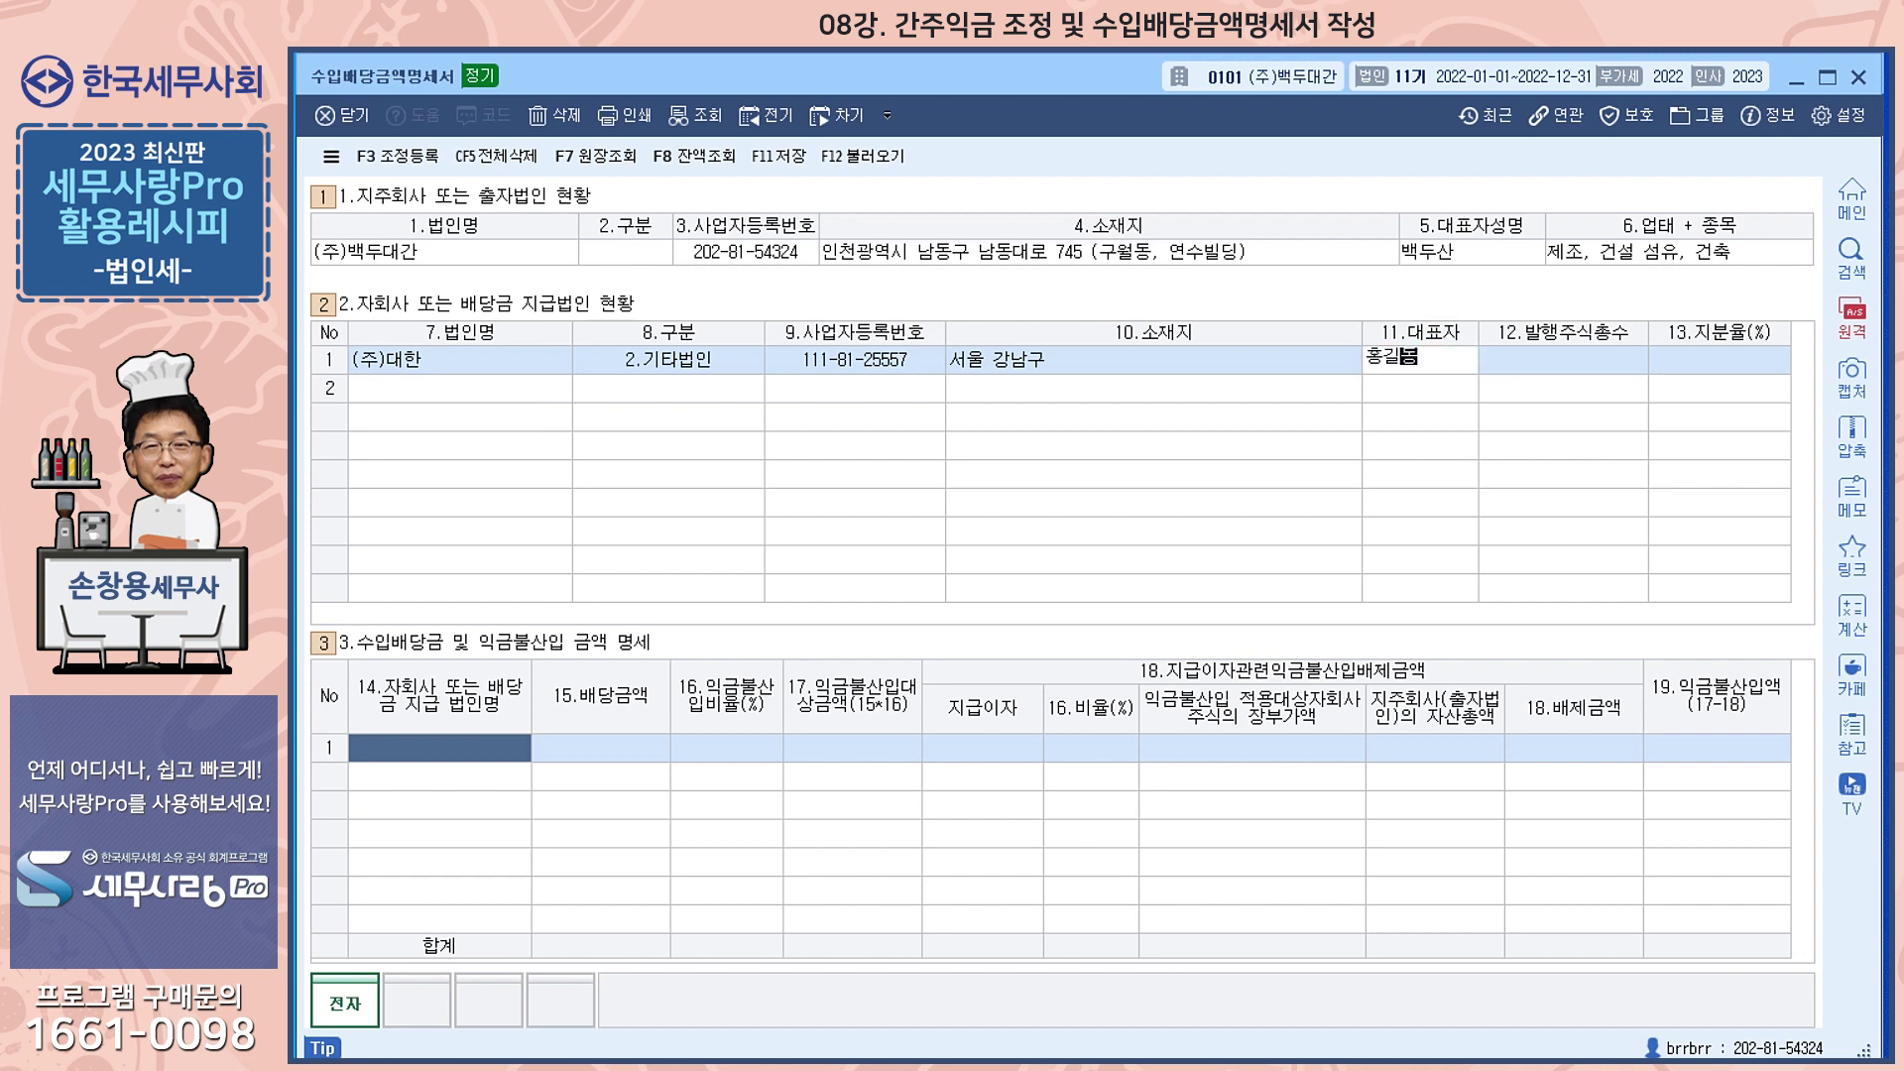
key("Return")
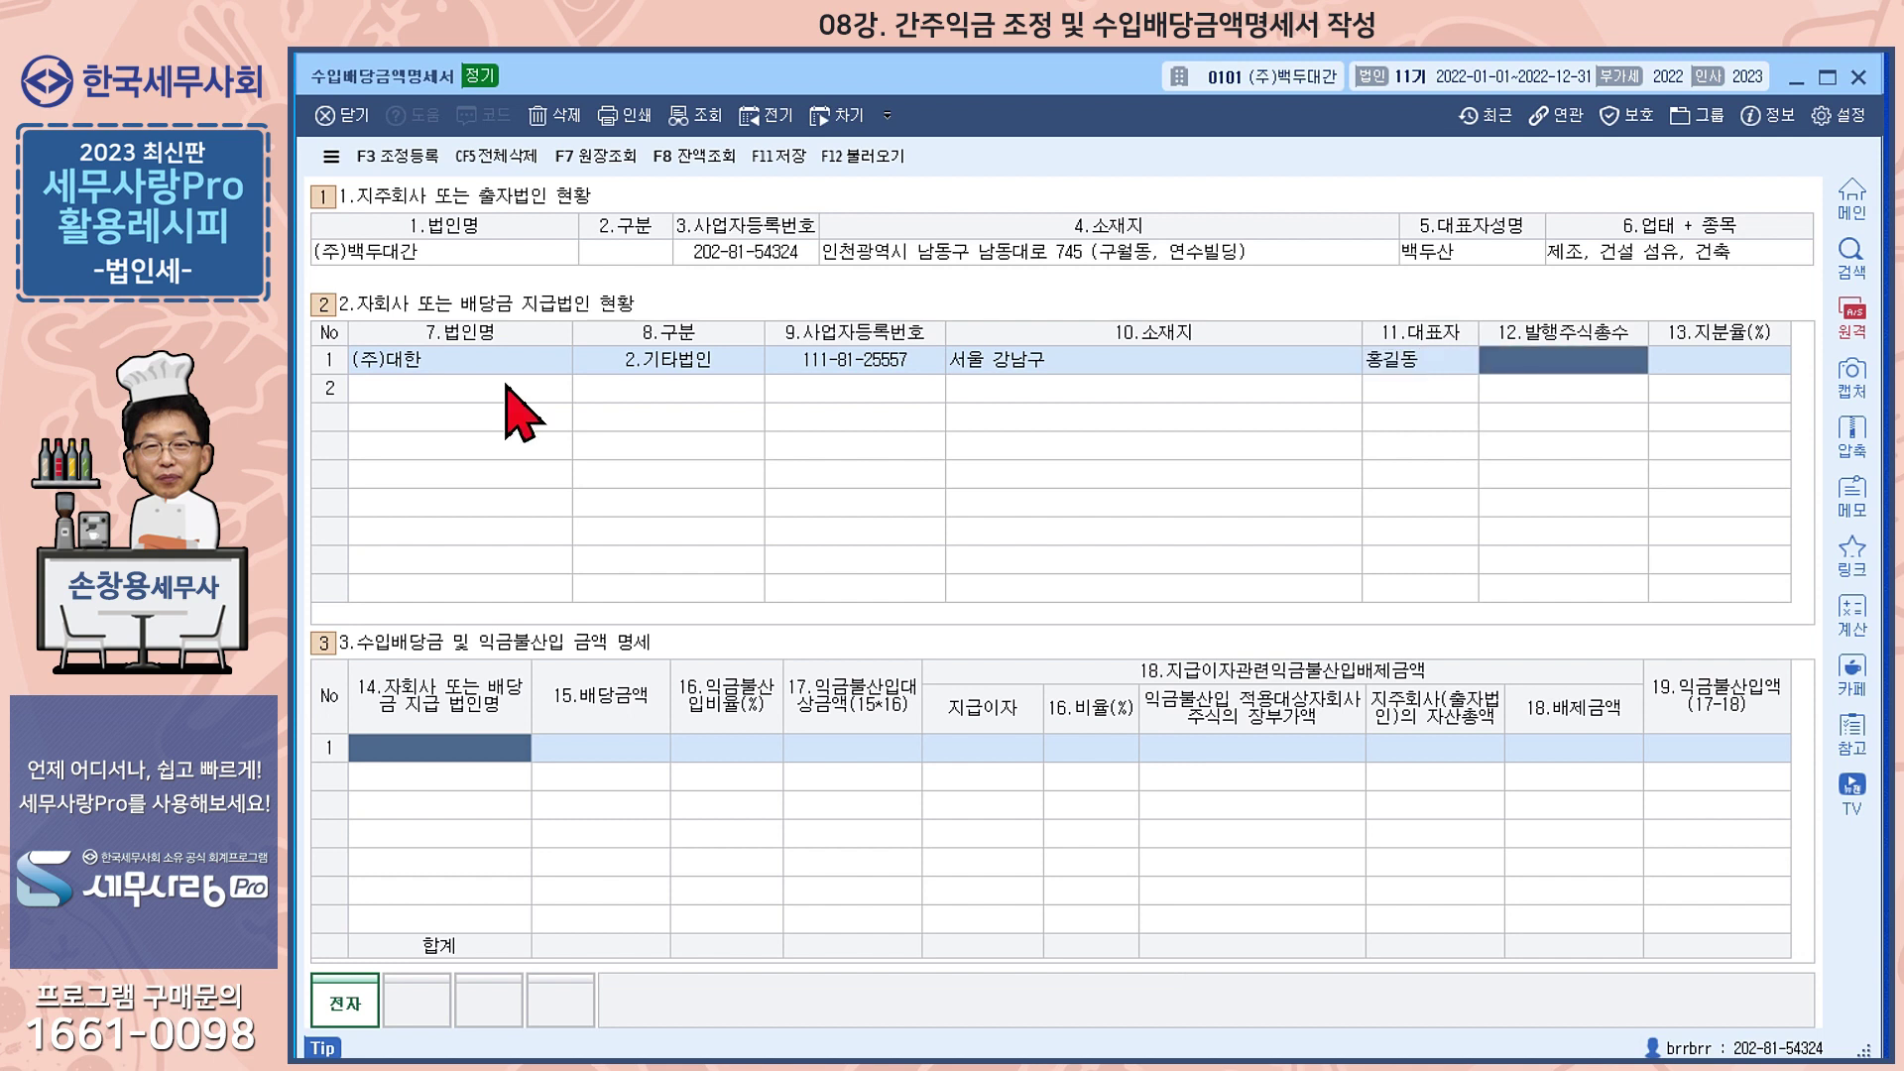
Give (주)대한 10,000 total issued shares and a 45% shareholding
type("100000")
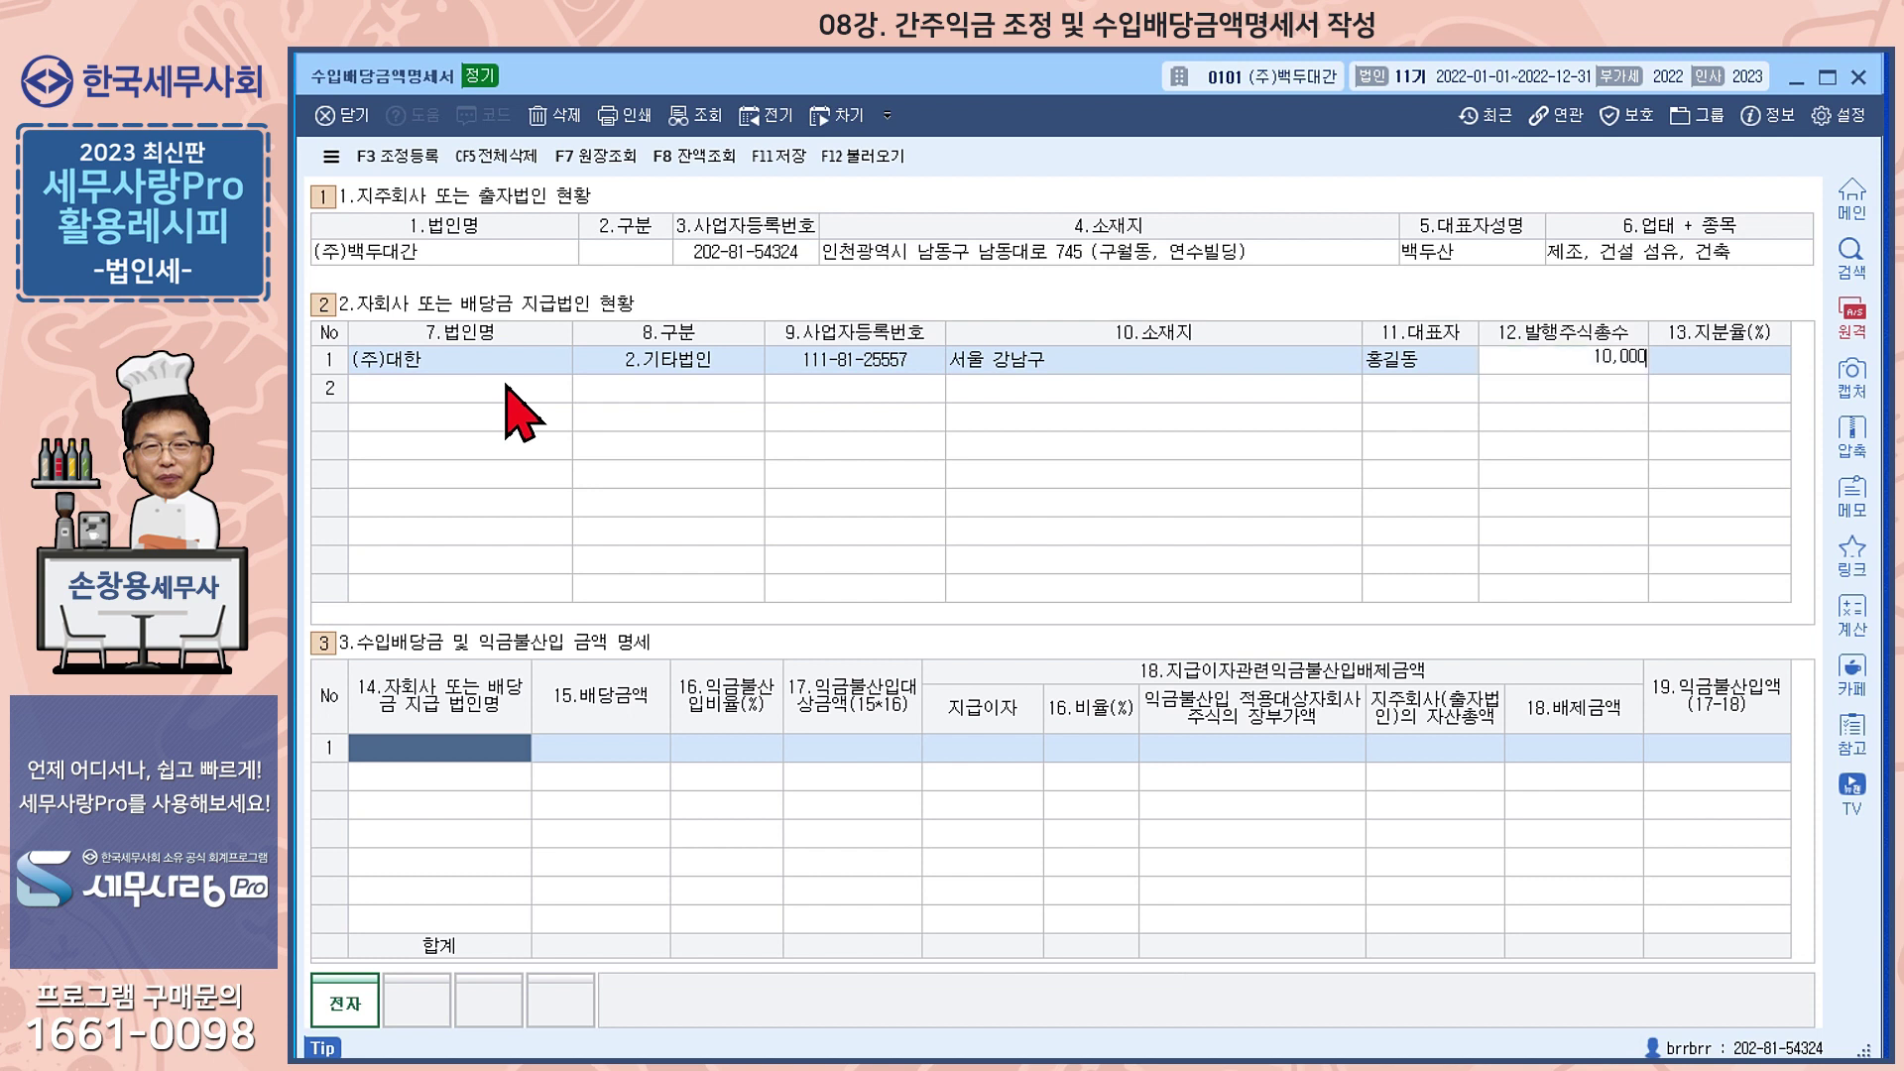
key("Return")
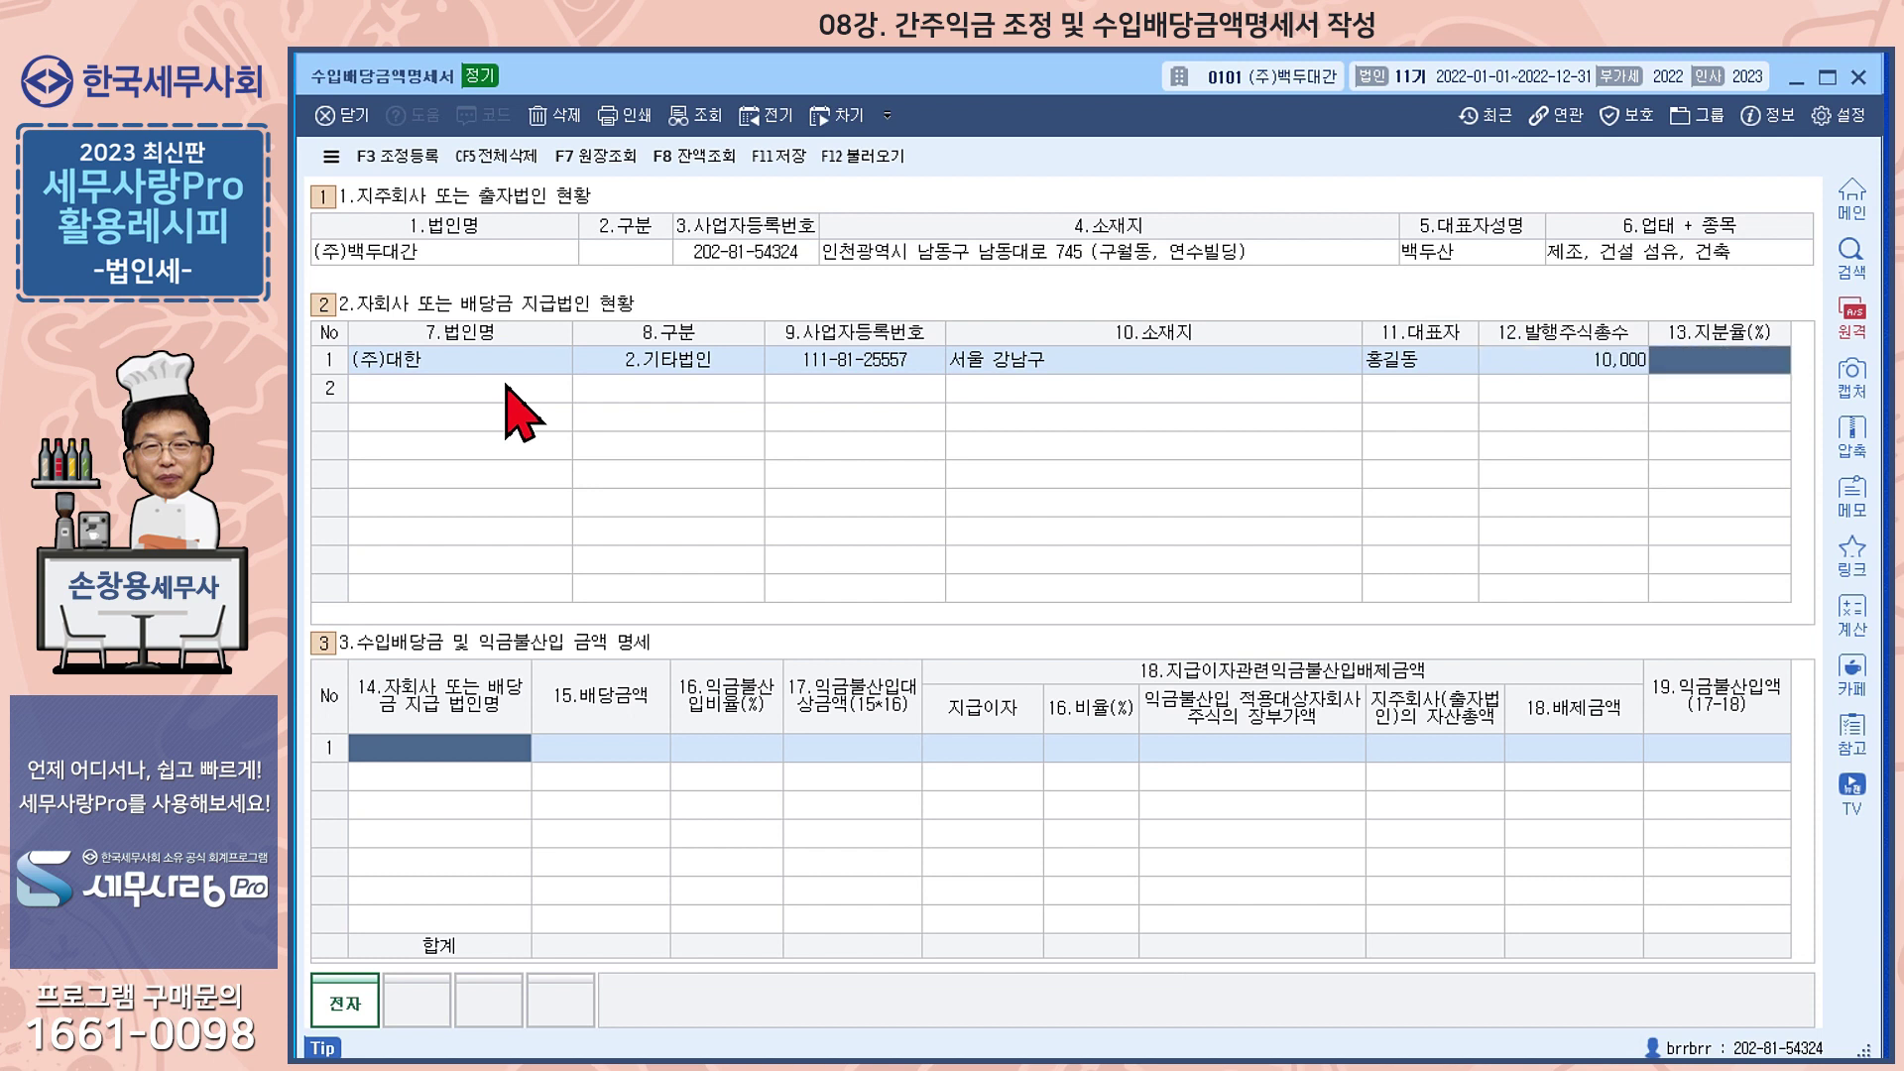
type("45")
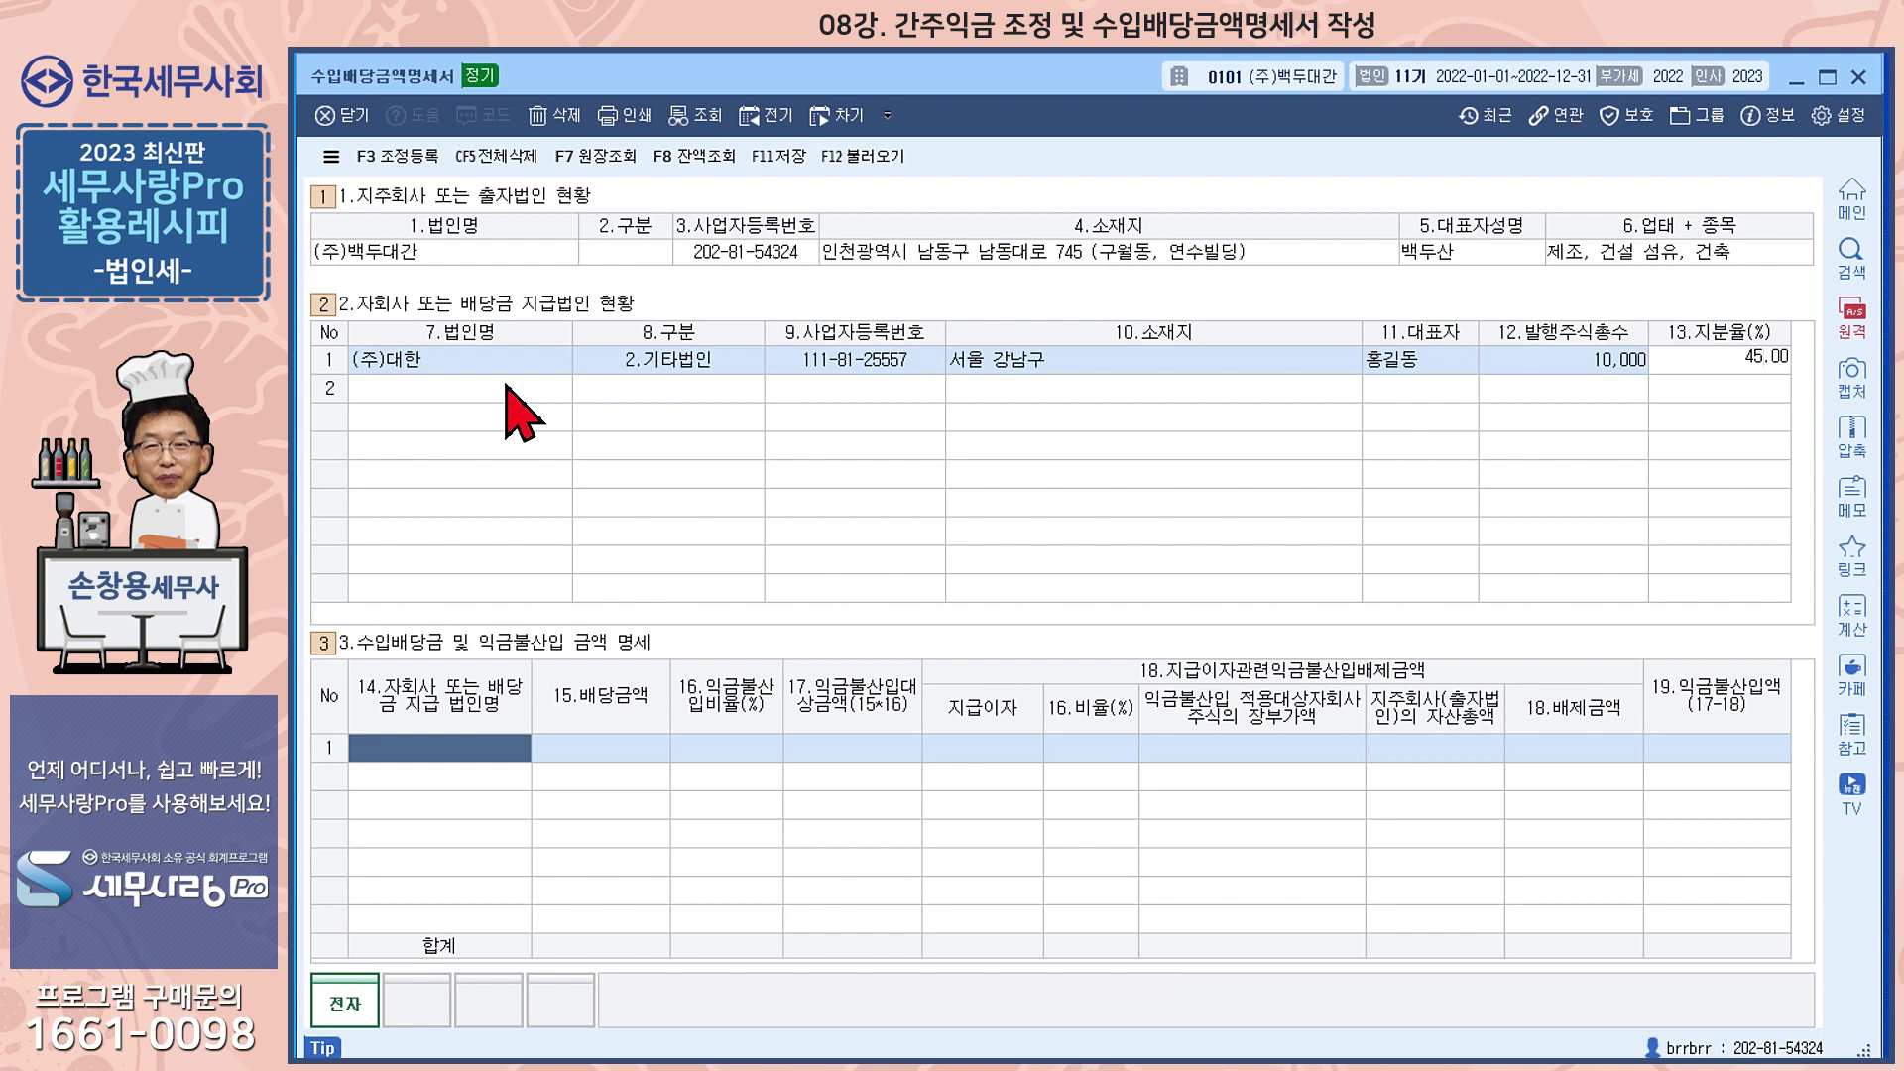
key("Return")
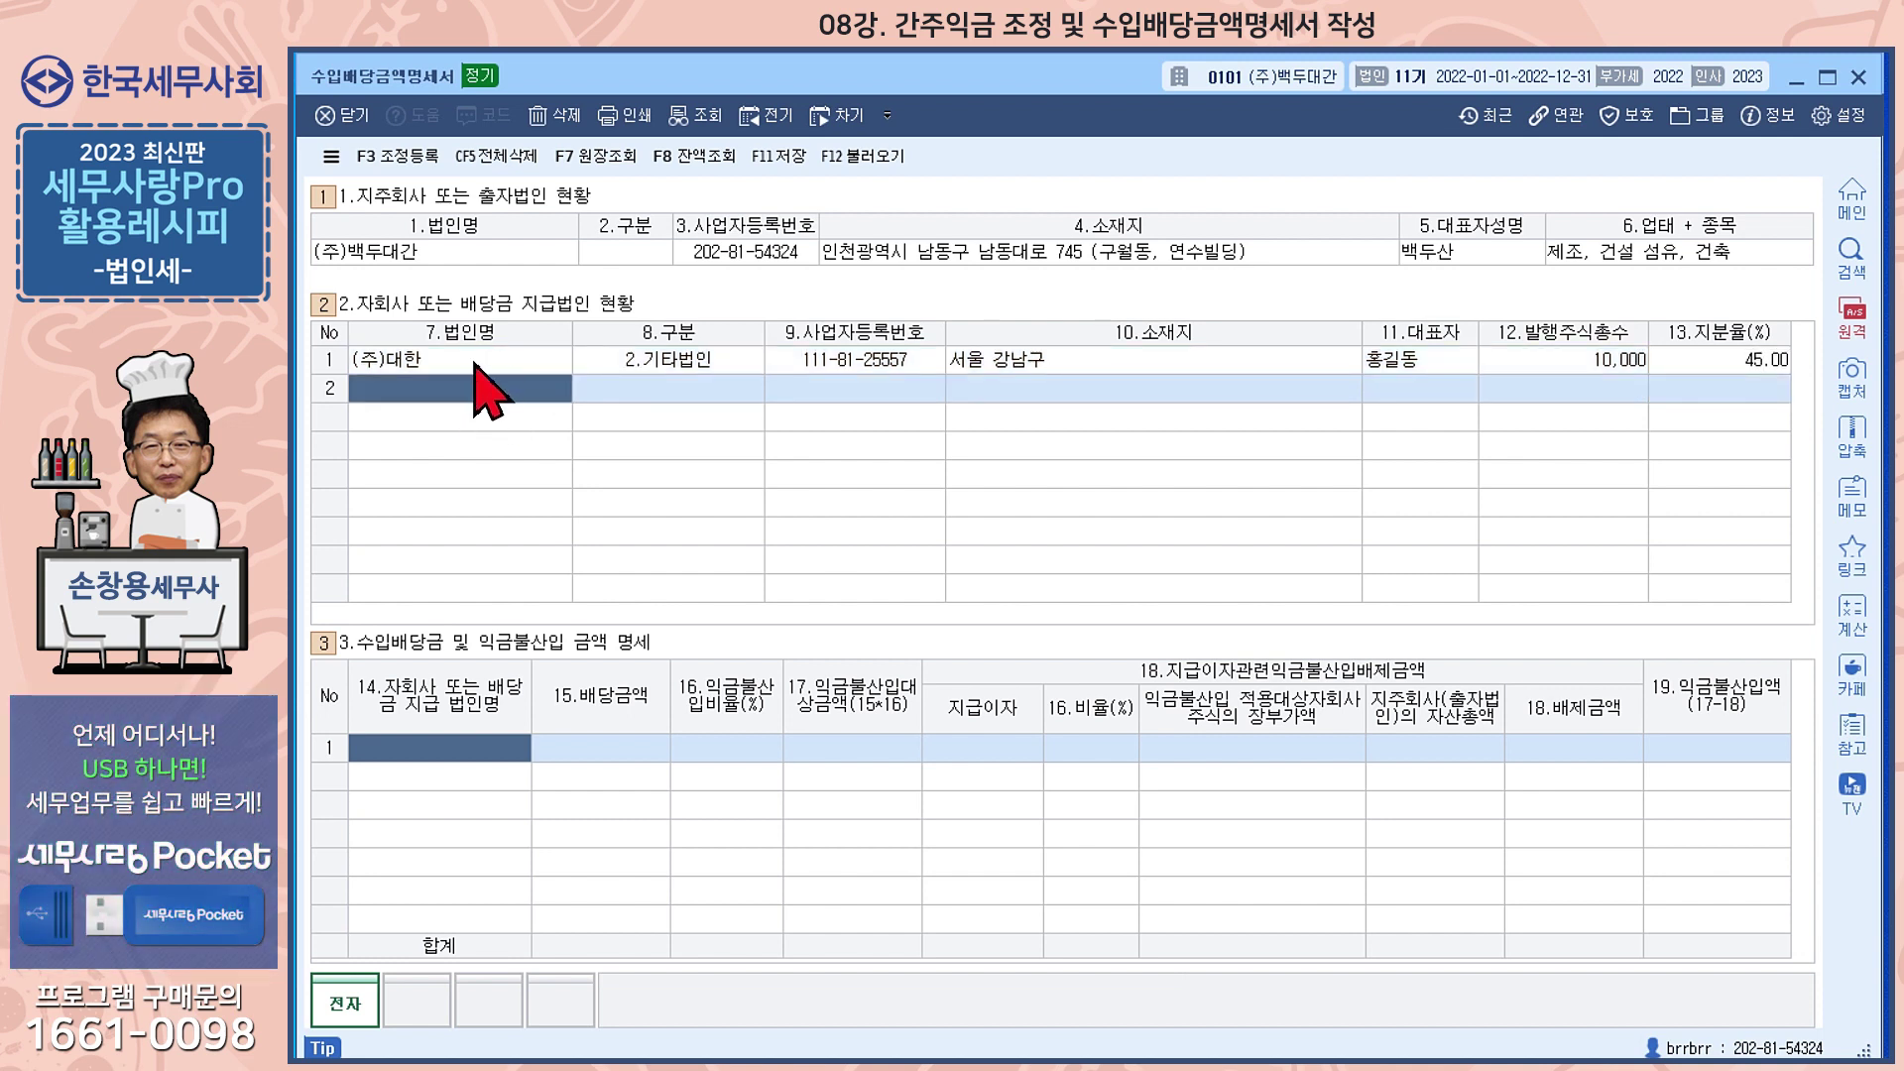
left_click(474, 363)
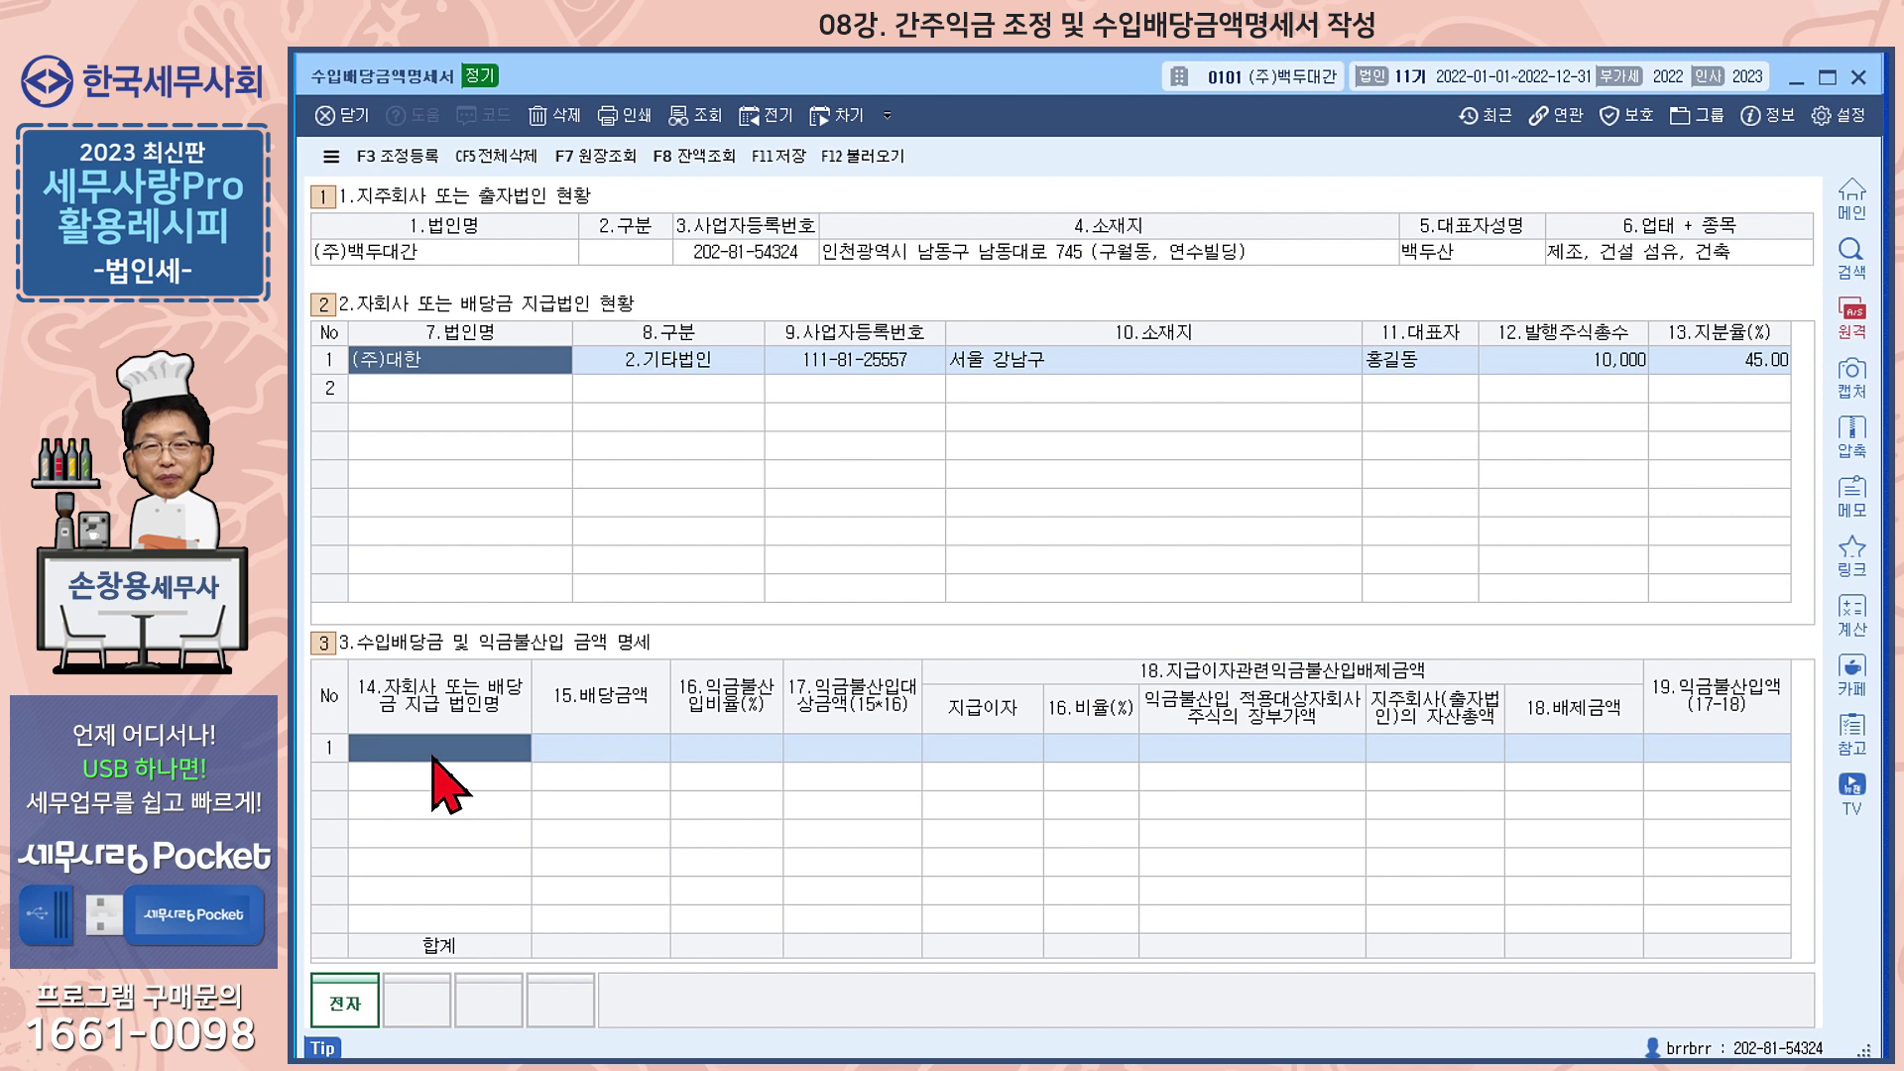
Keep (주)대한 as 기타법인 and enter its 5,000,000 dividend in the dividend table's first row
type("(주)대한")
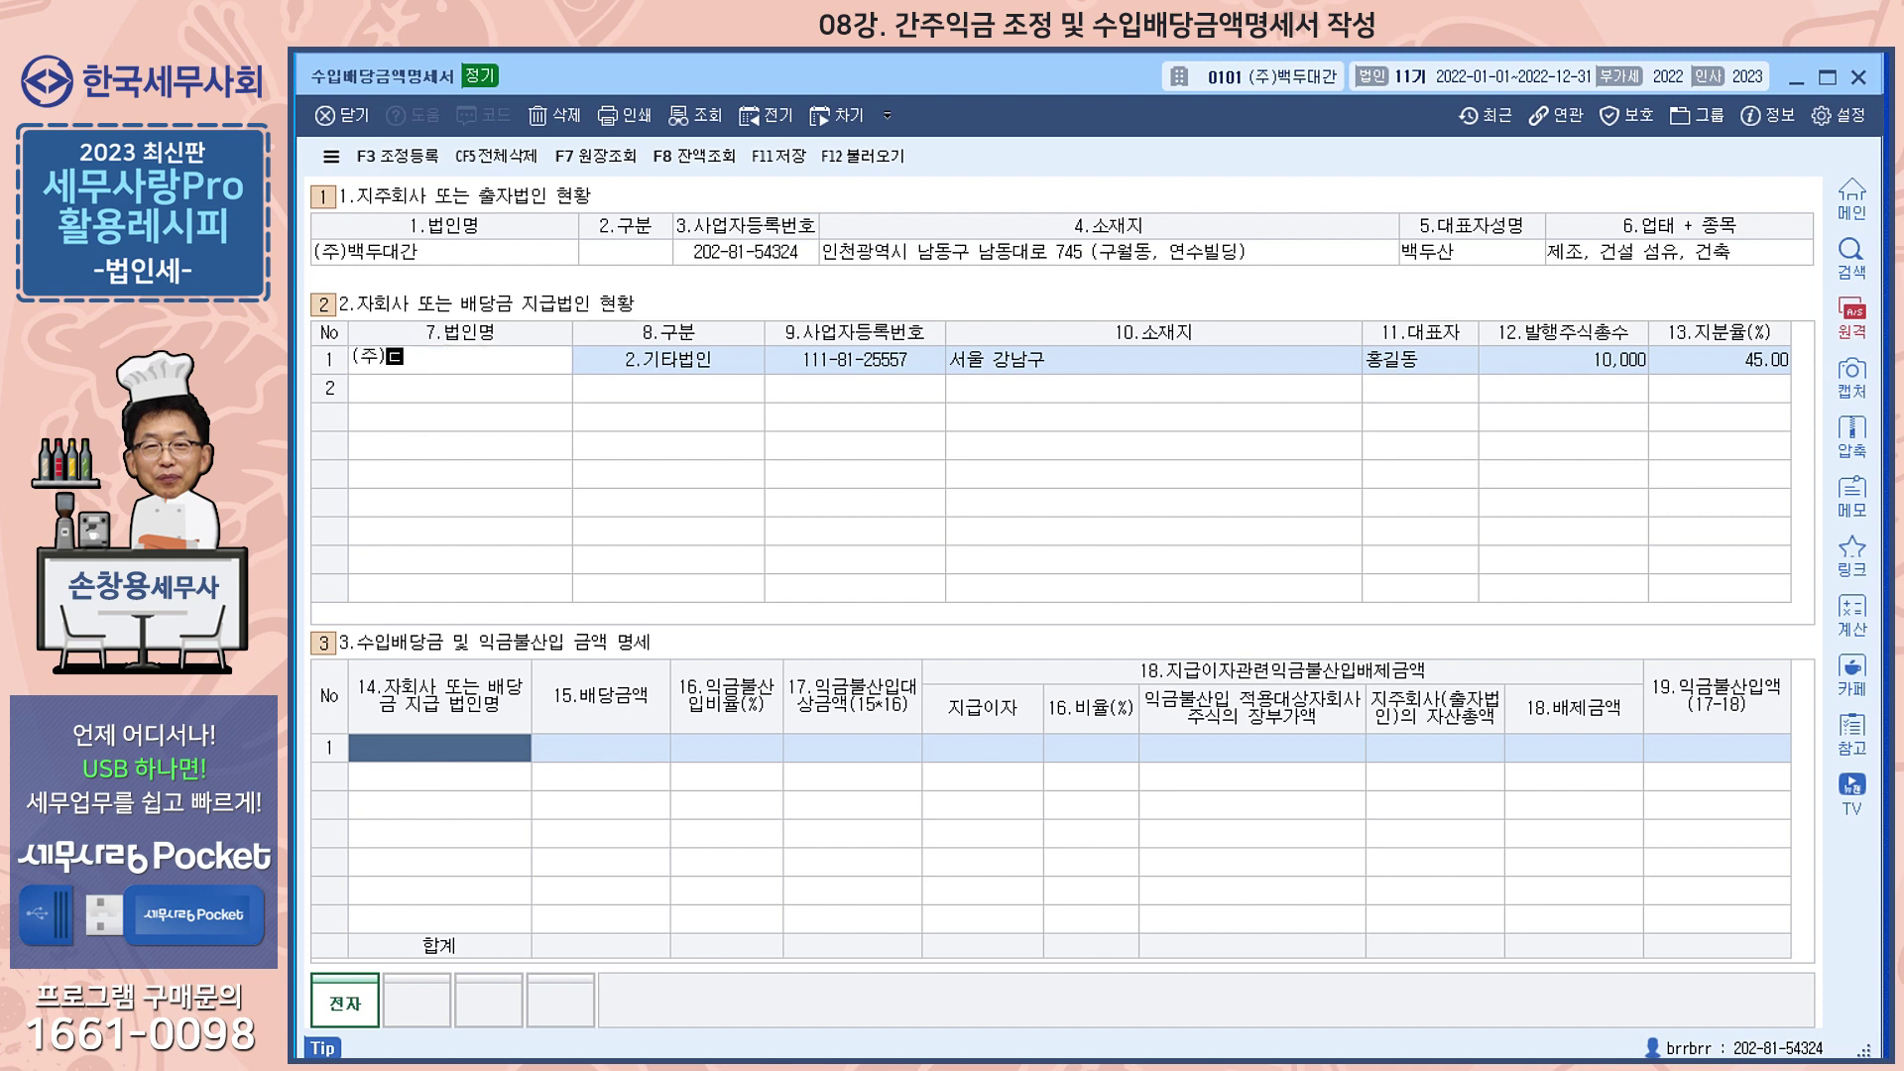
key("Return")
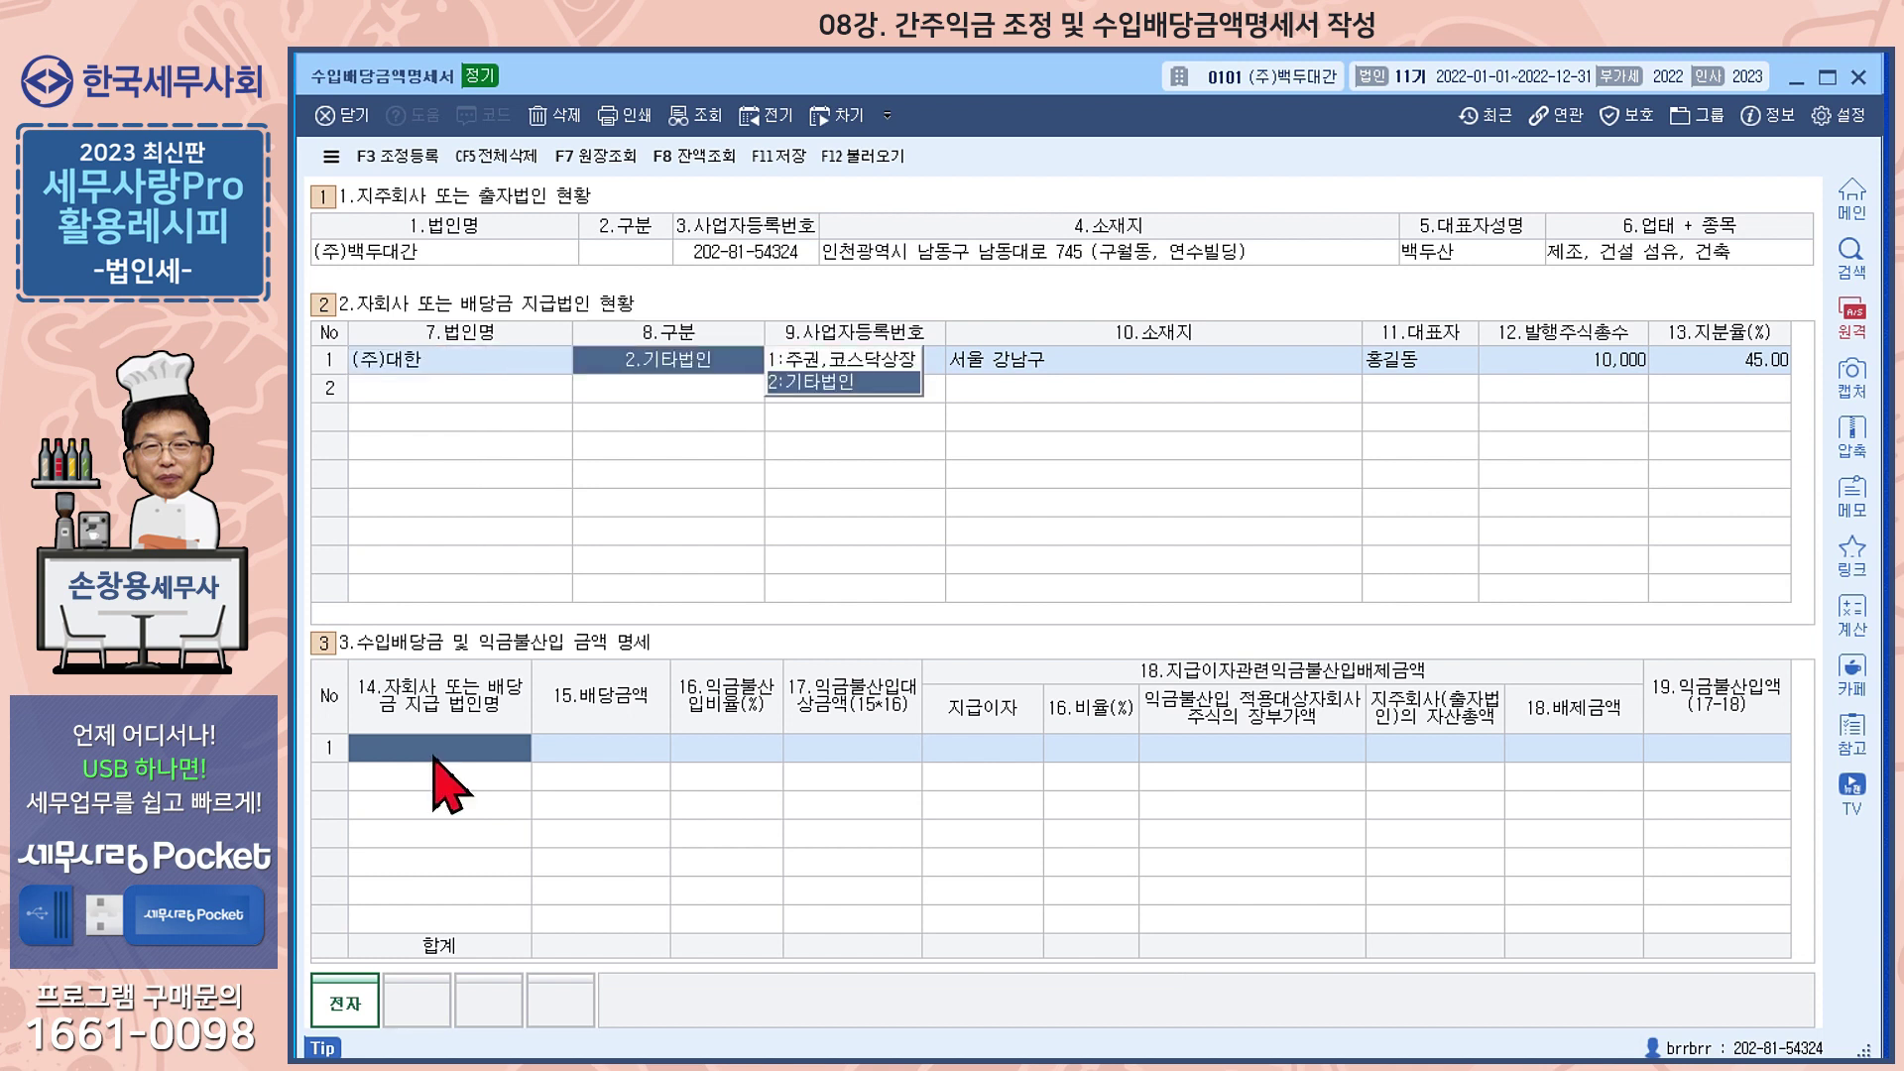
left_click(466, 748)
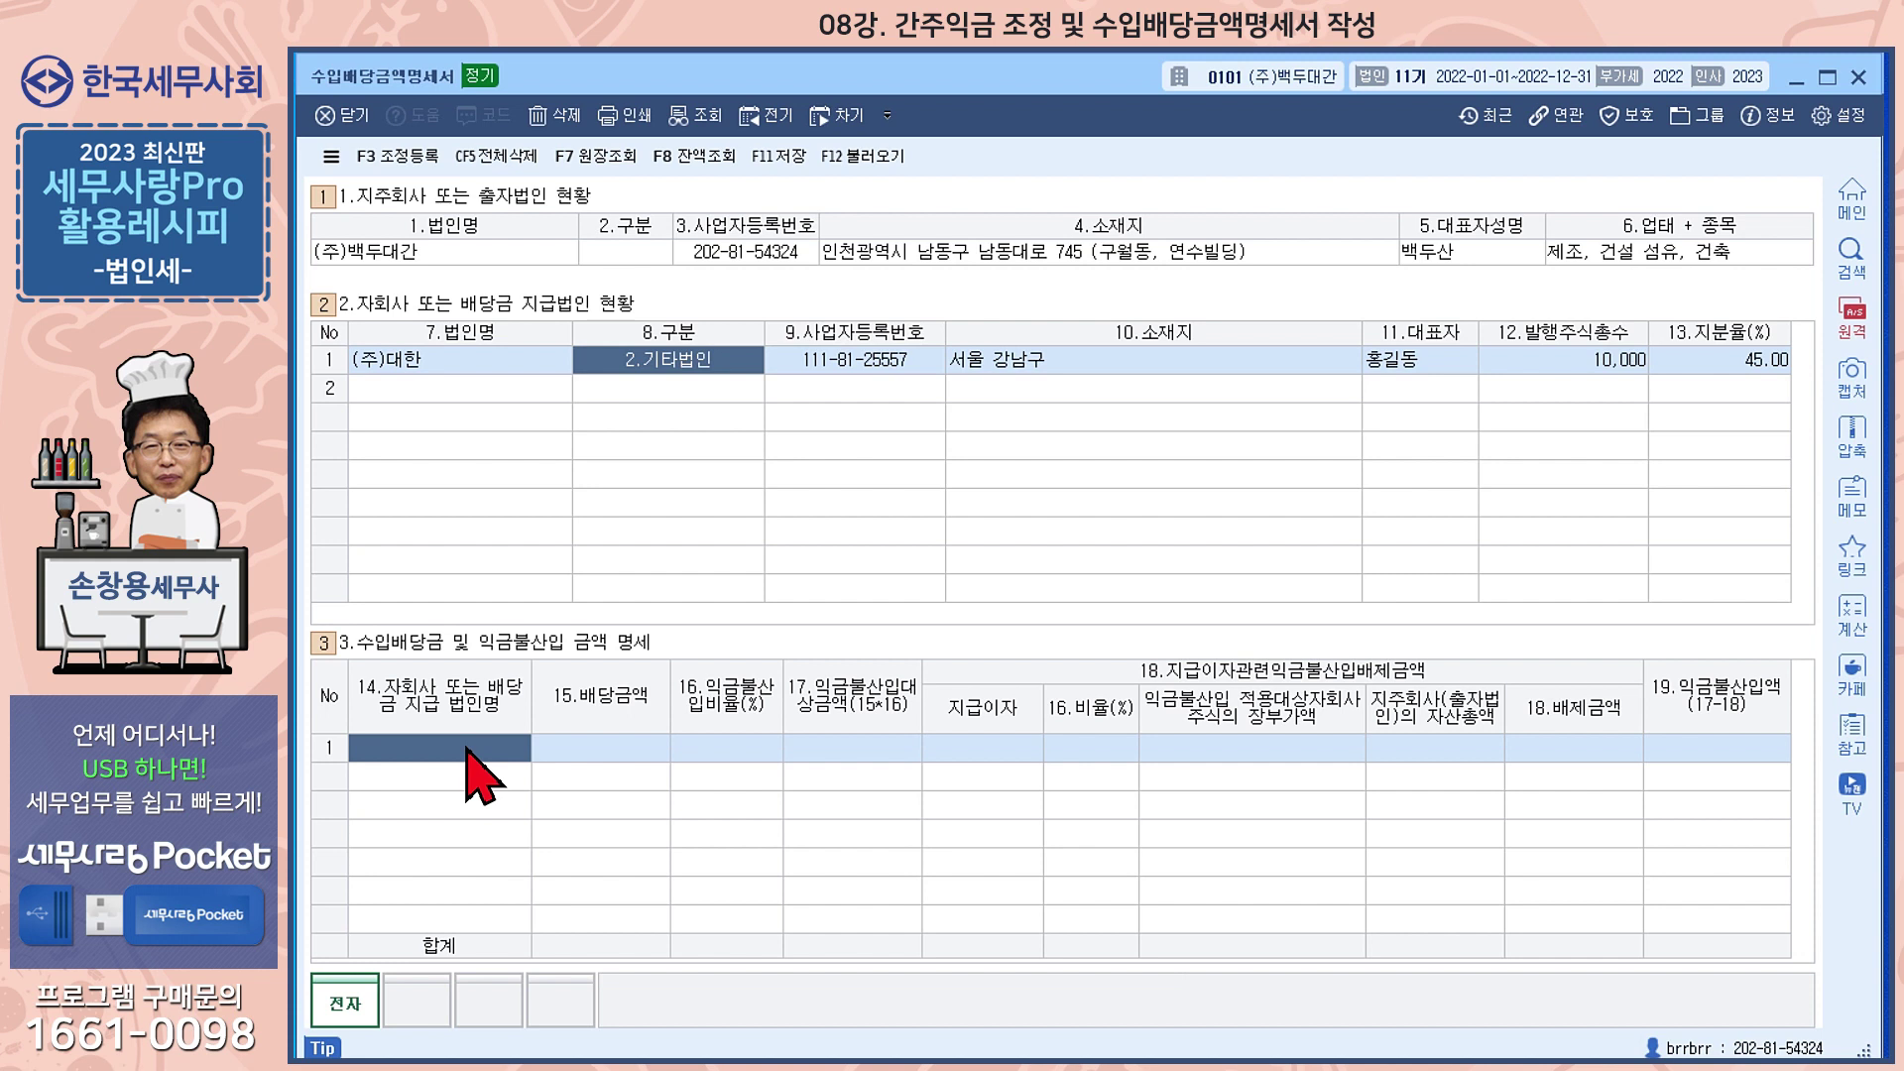
type("(주)대한")
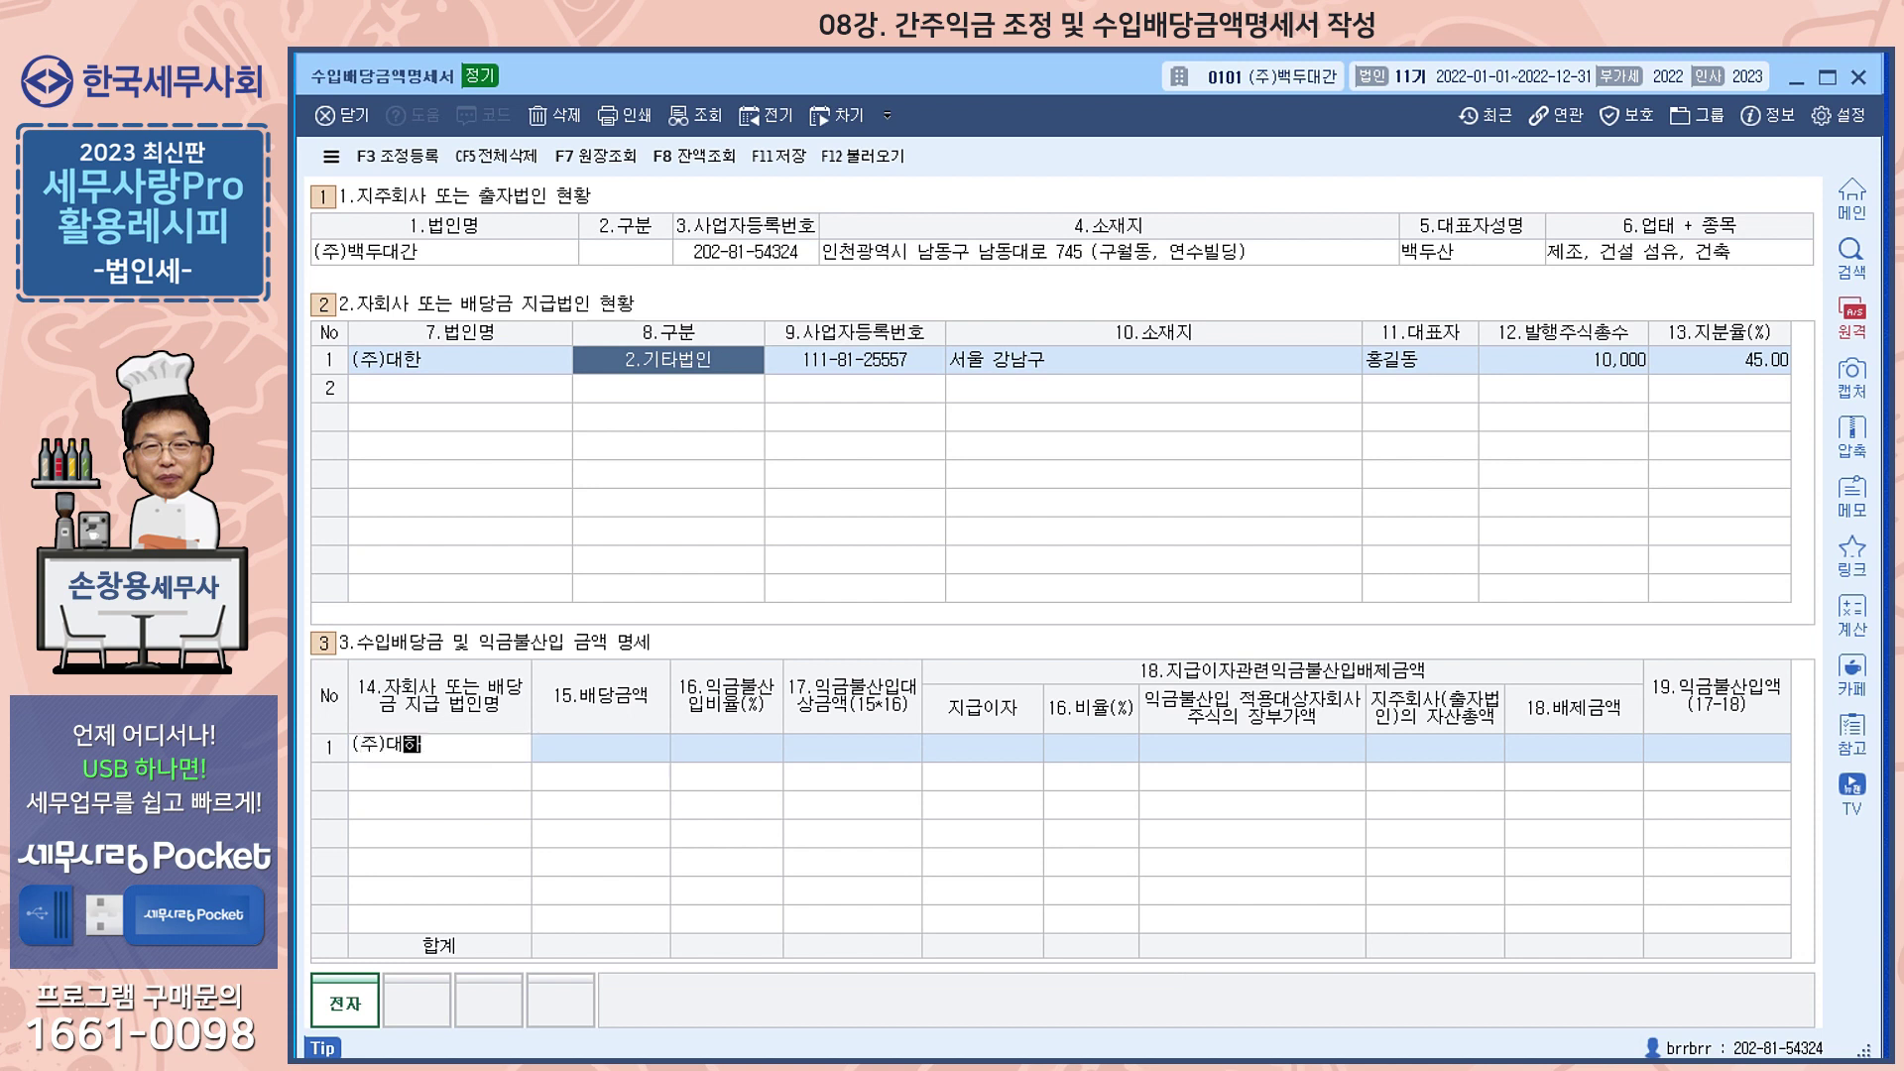
key("Return")
type("5000000")
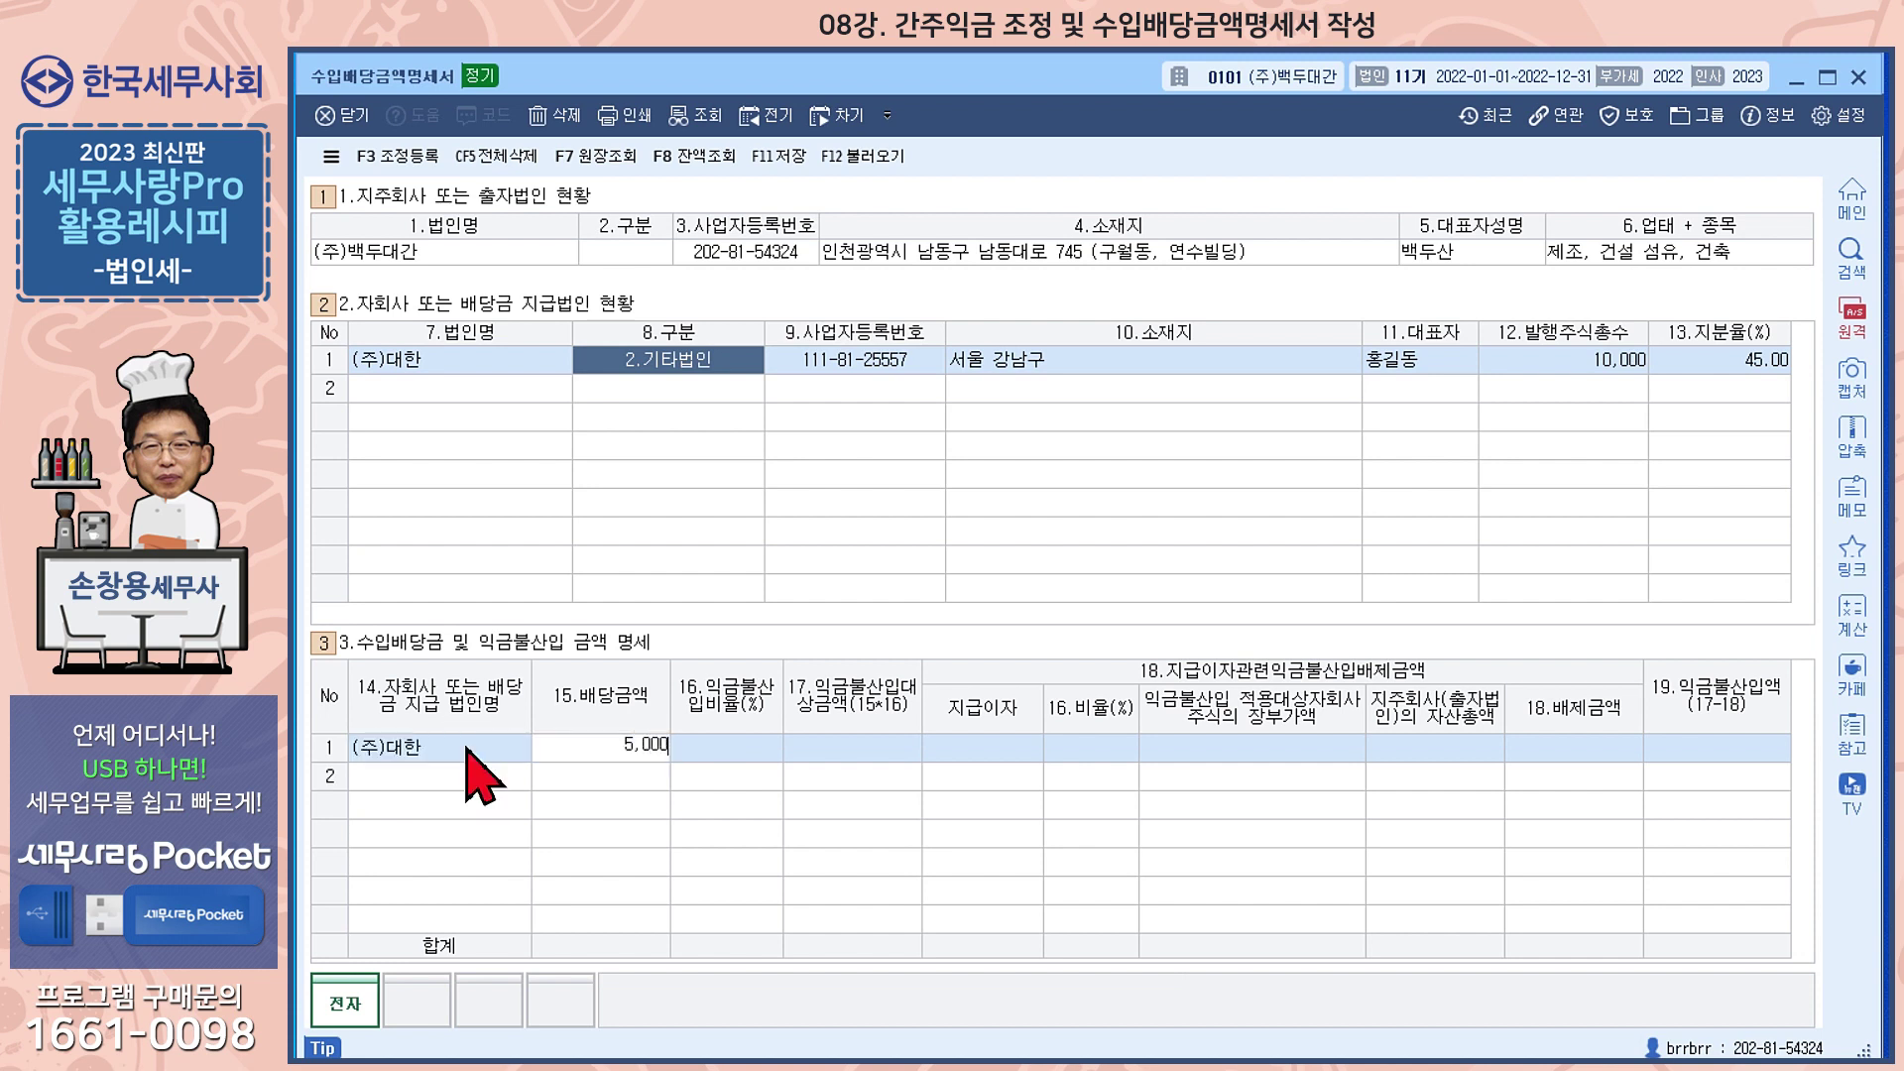
key("Return")
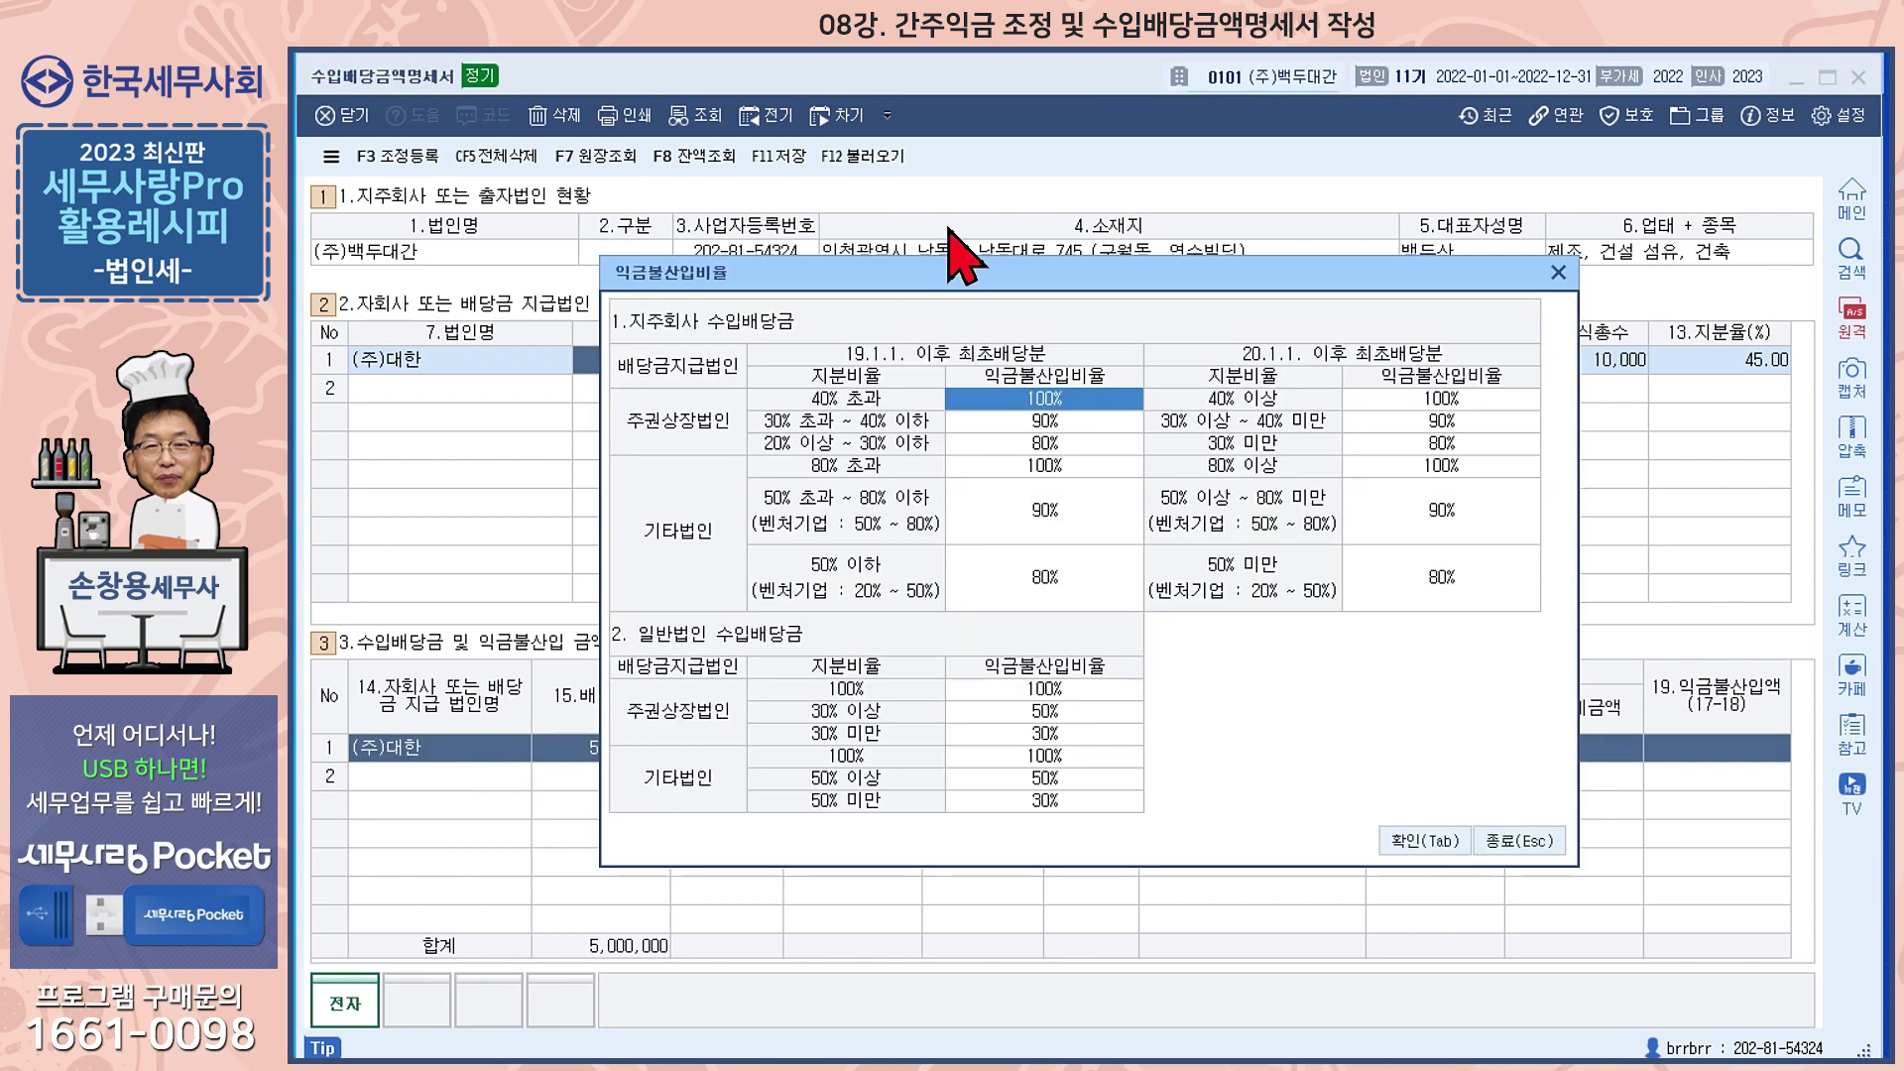
Apply the 30% exclusion rate for 기타법인 under 50% to (주)대한's dividend
left_click_drag(914, 286, 969, 268)
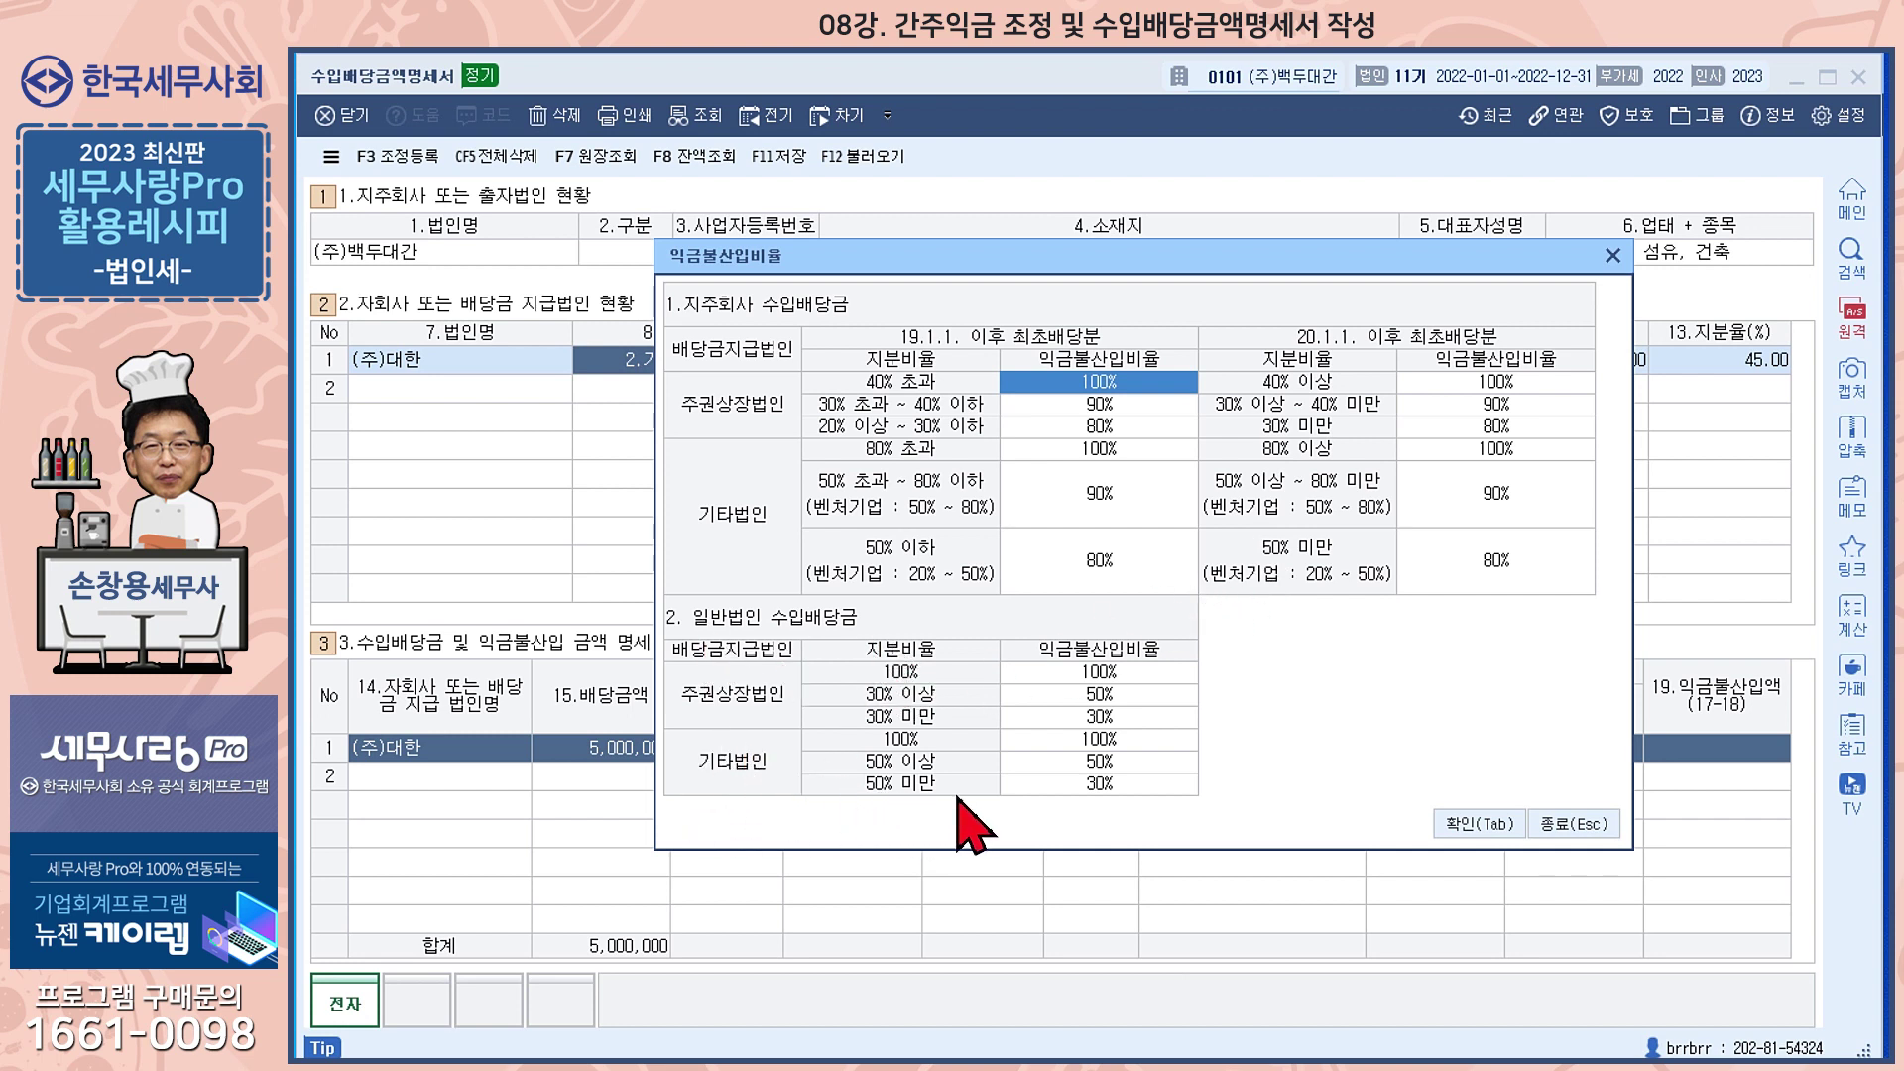
left_click(1100, 783)
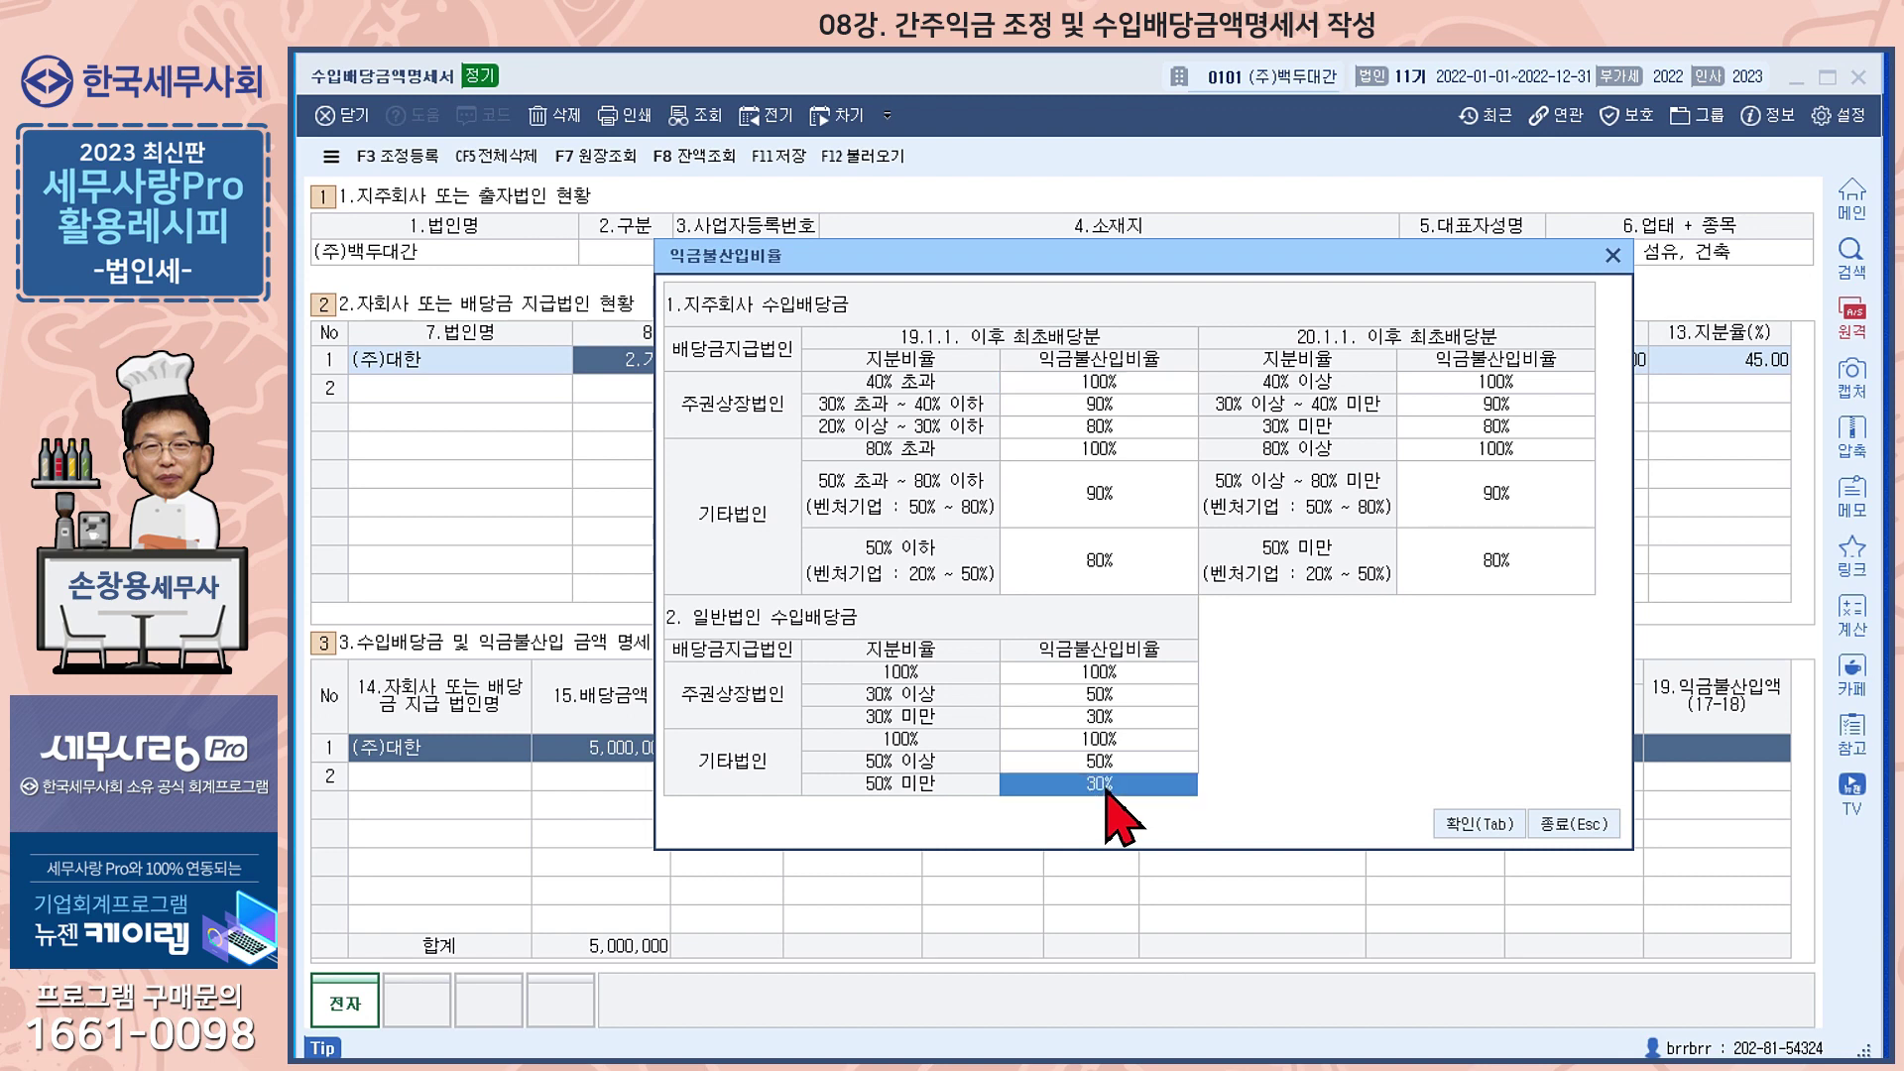
left_click(1491, 831)
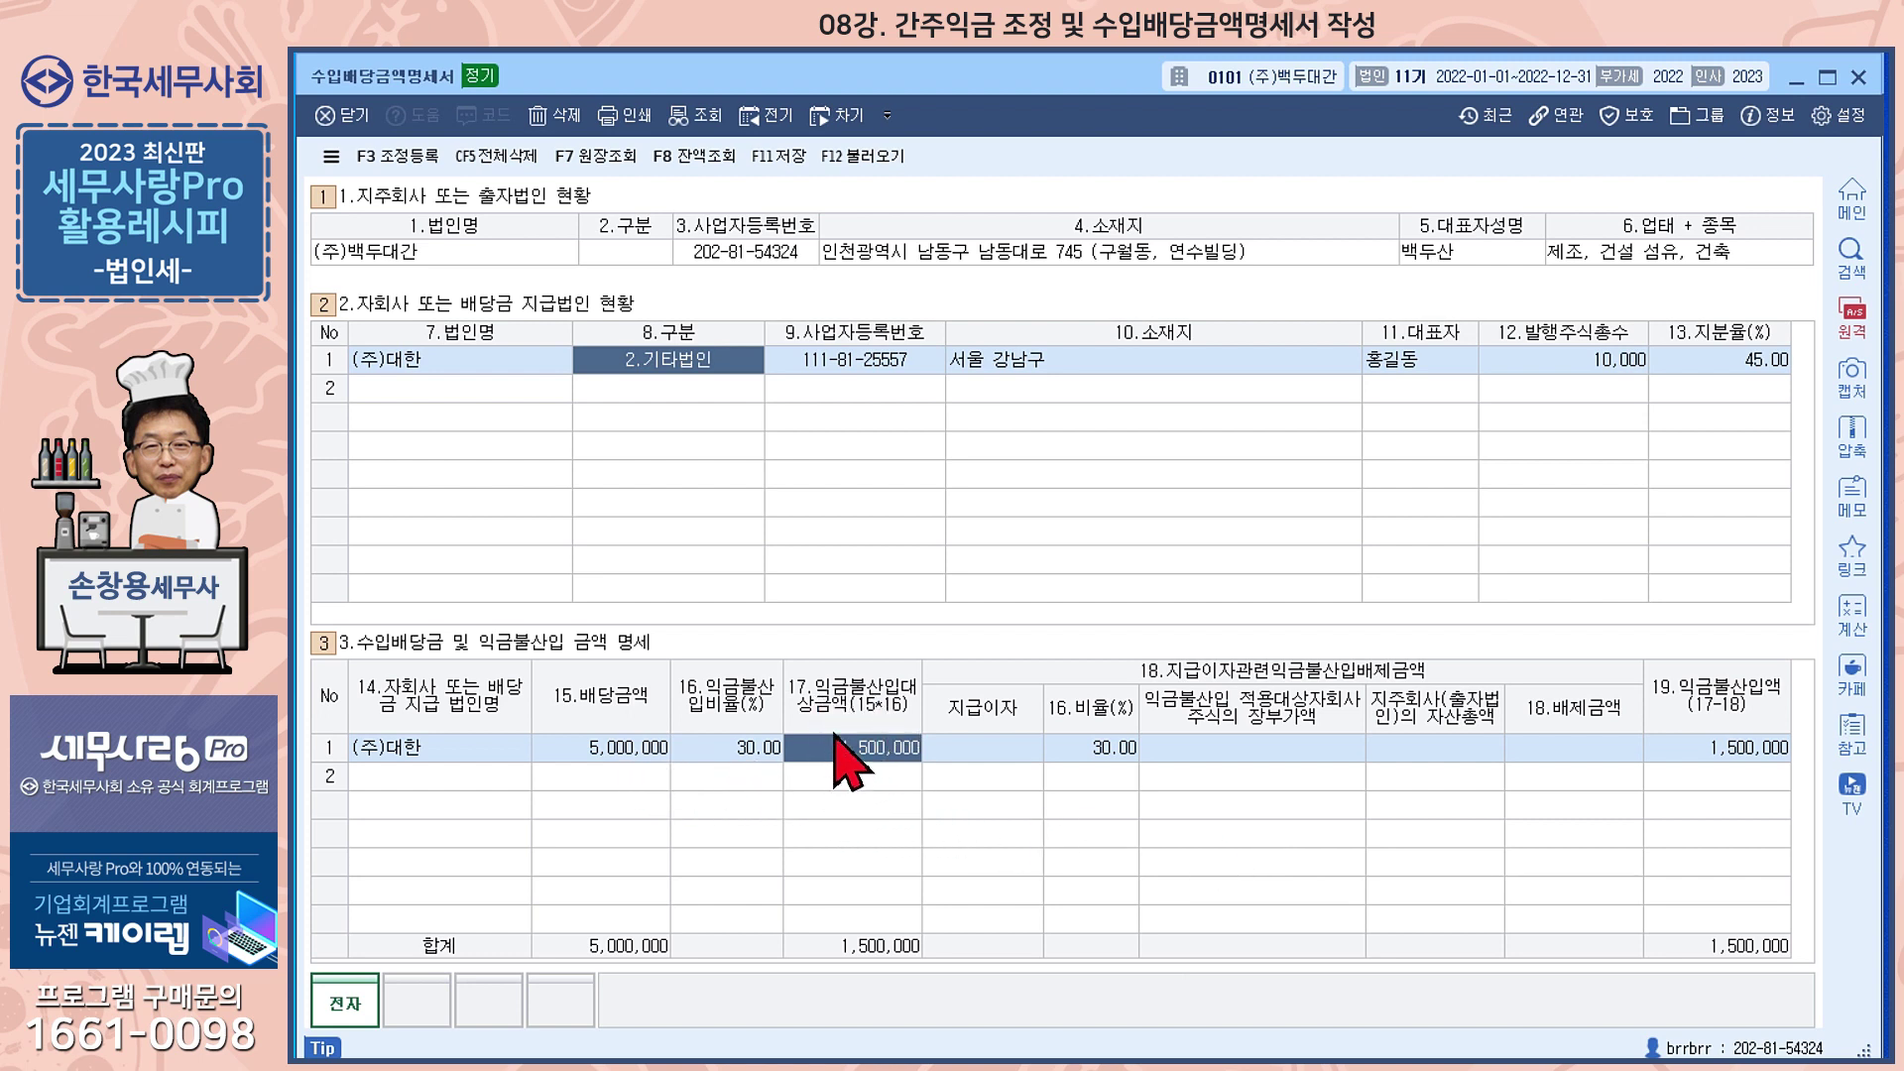
Enter 8,350,000 paid interest, 18,250,000,000 carrying value and 182,500,000,000 holding-company total assets
left_click(950, 750)
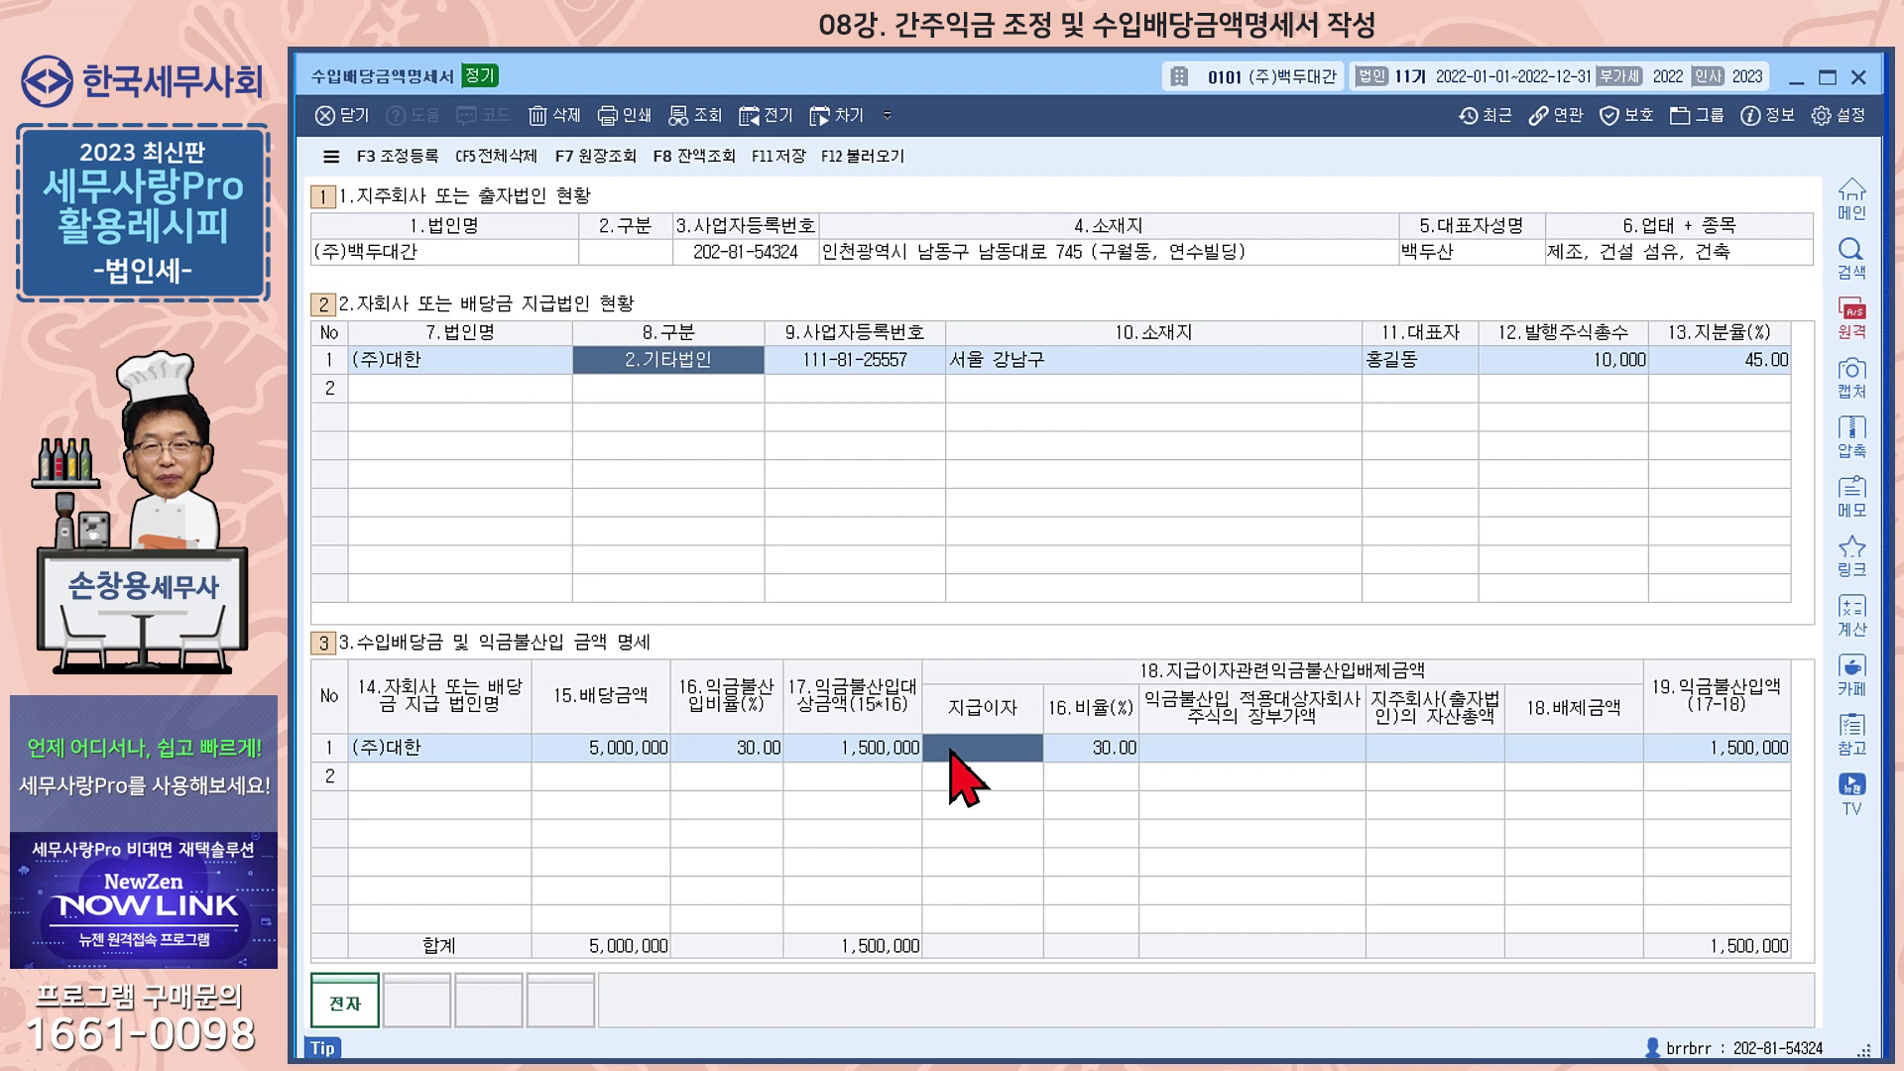
type("8,350,000")
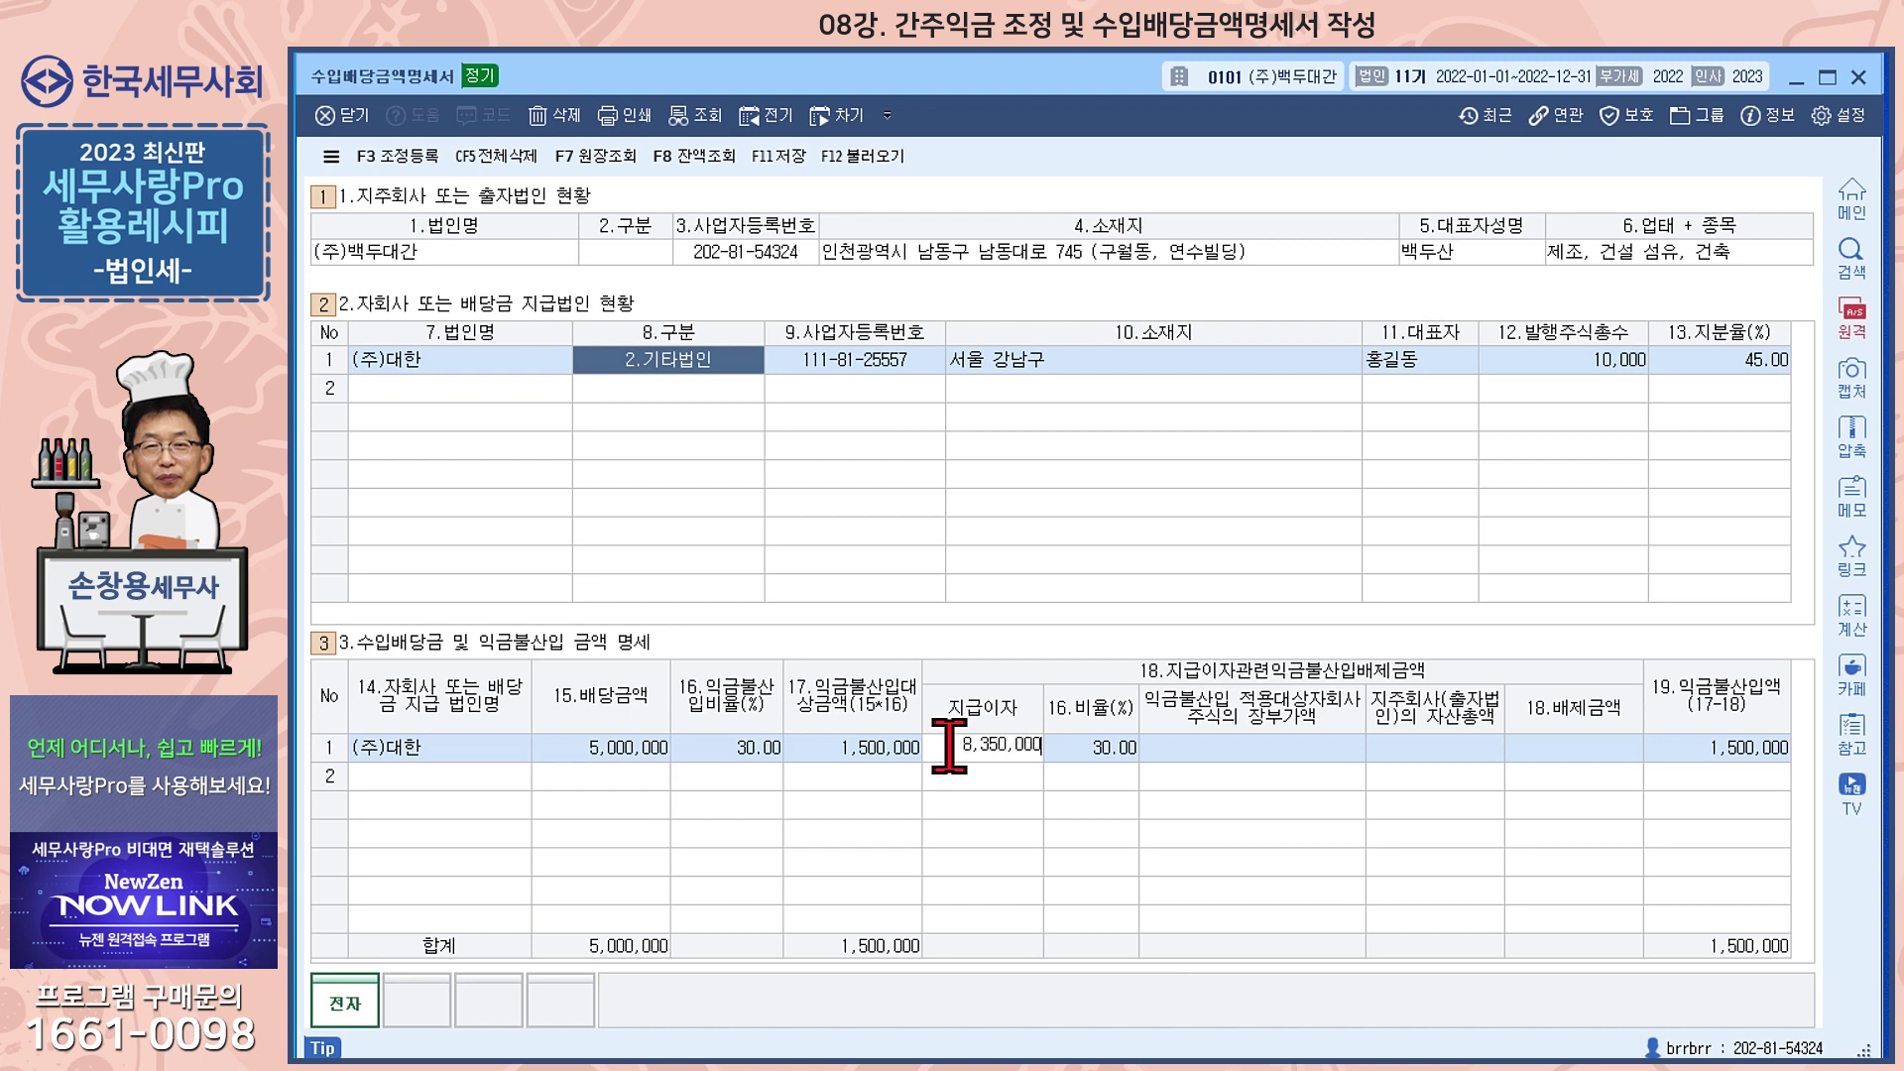
key("Return")
key("Return")
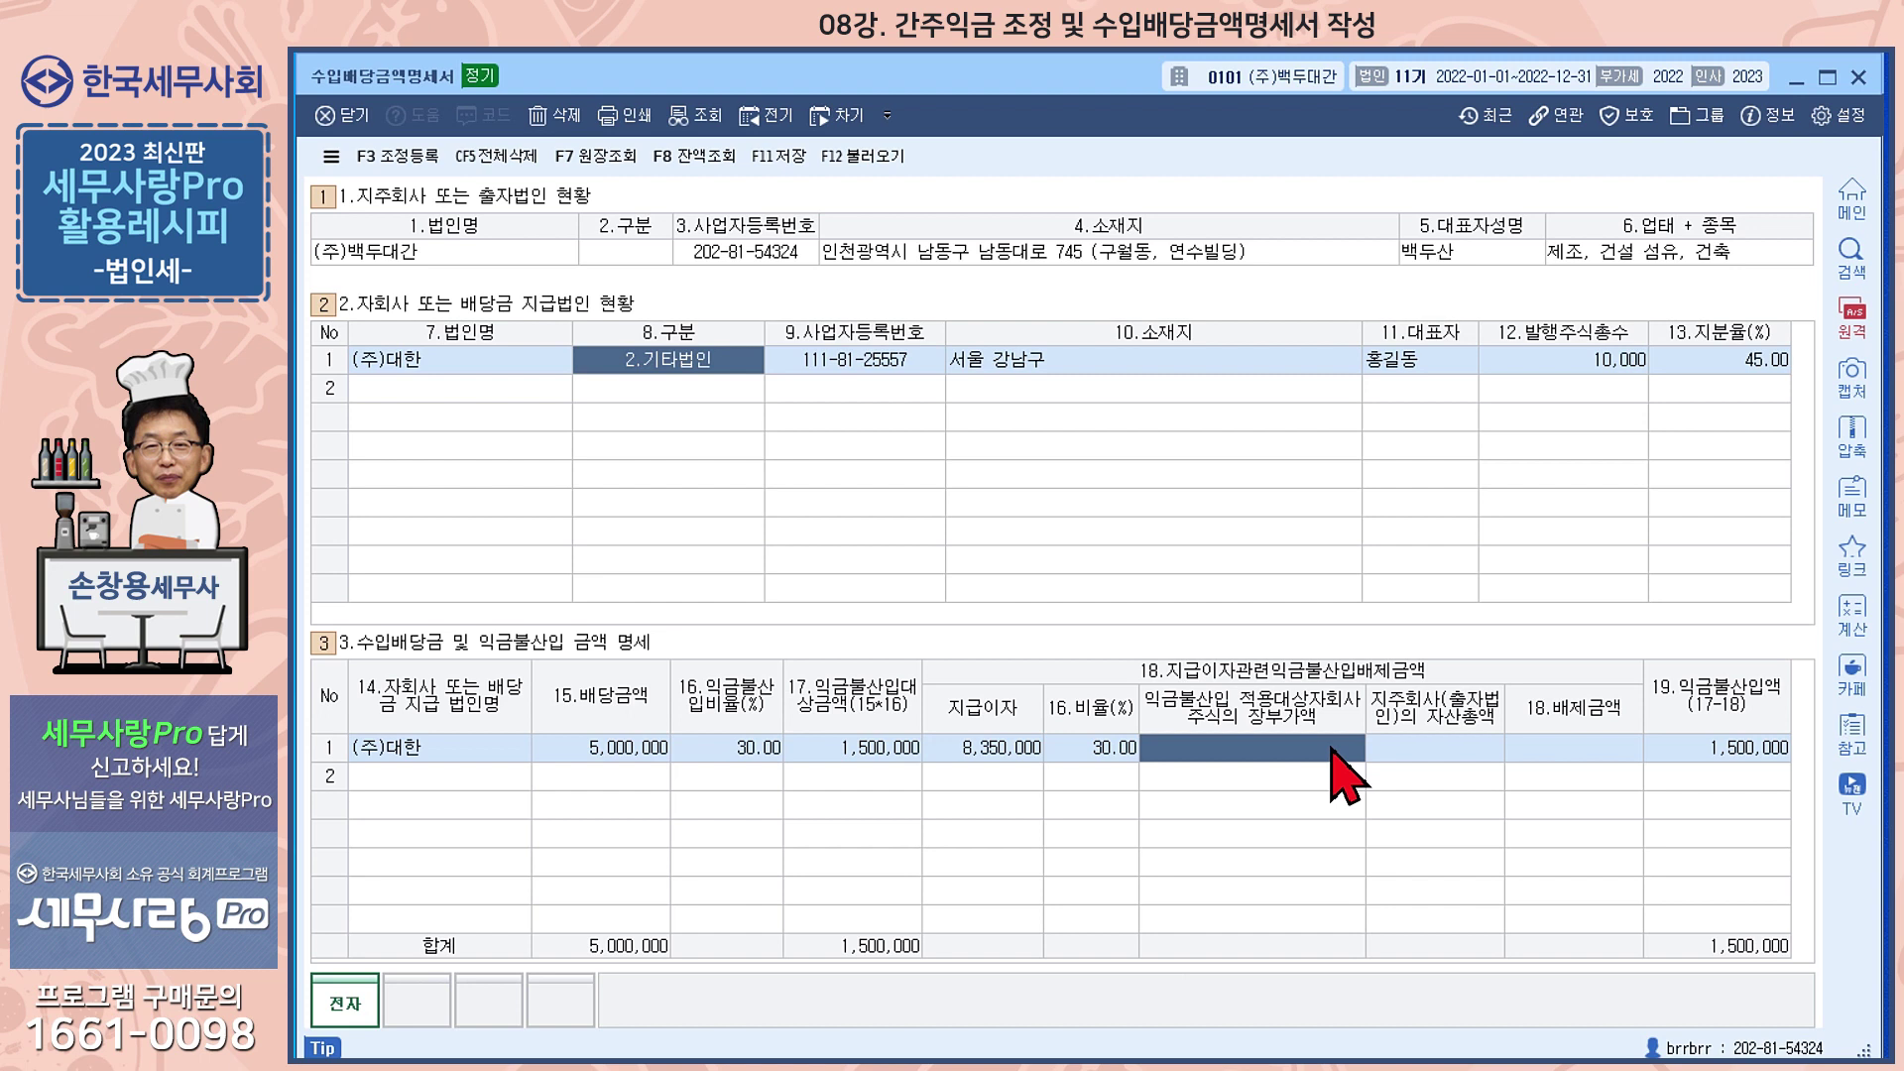
type("18,250,000,000")
key("Return")
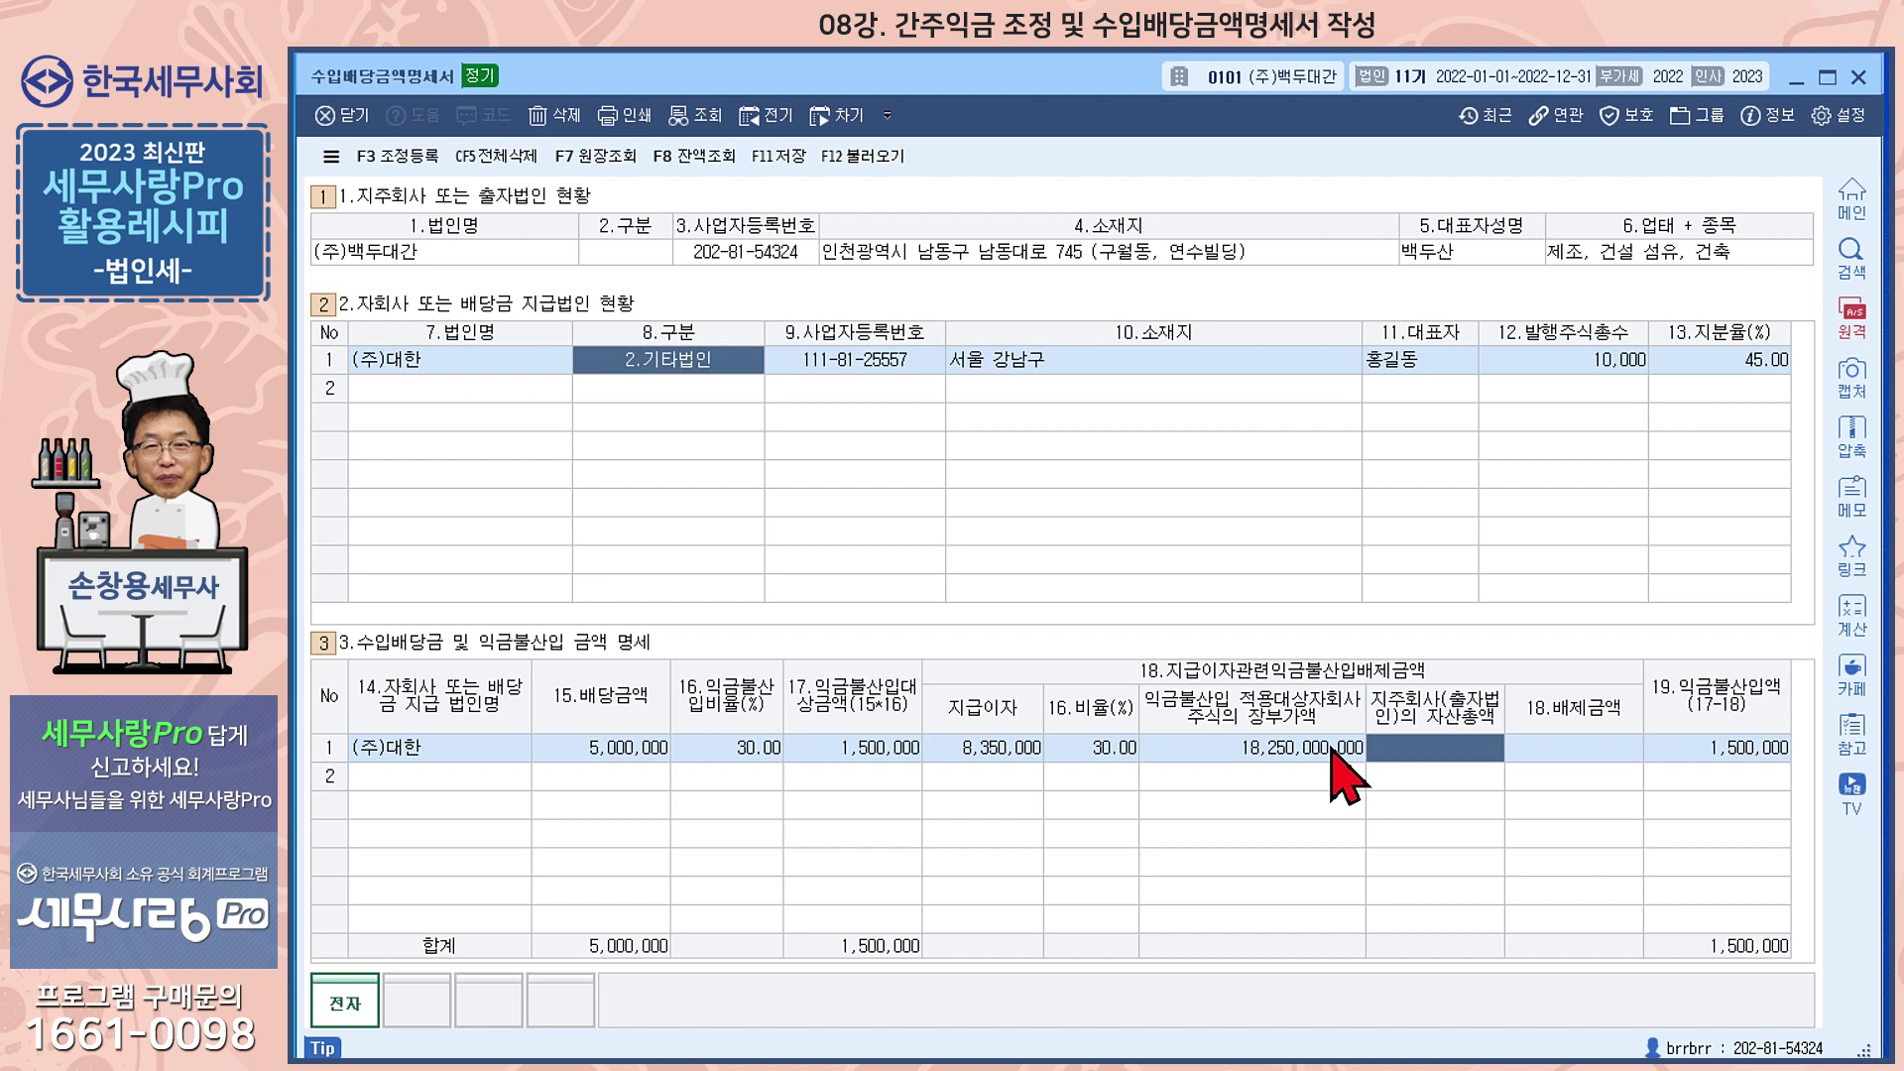
type("18")
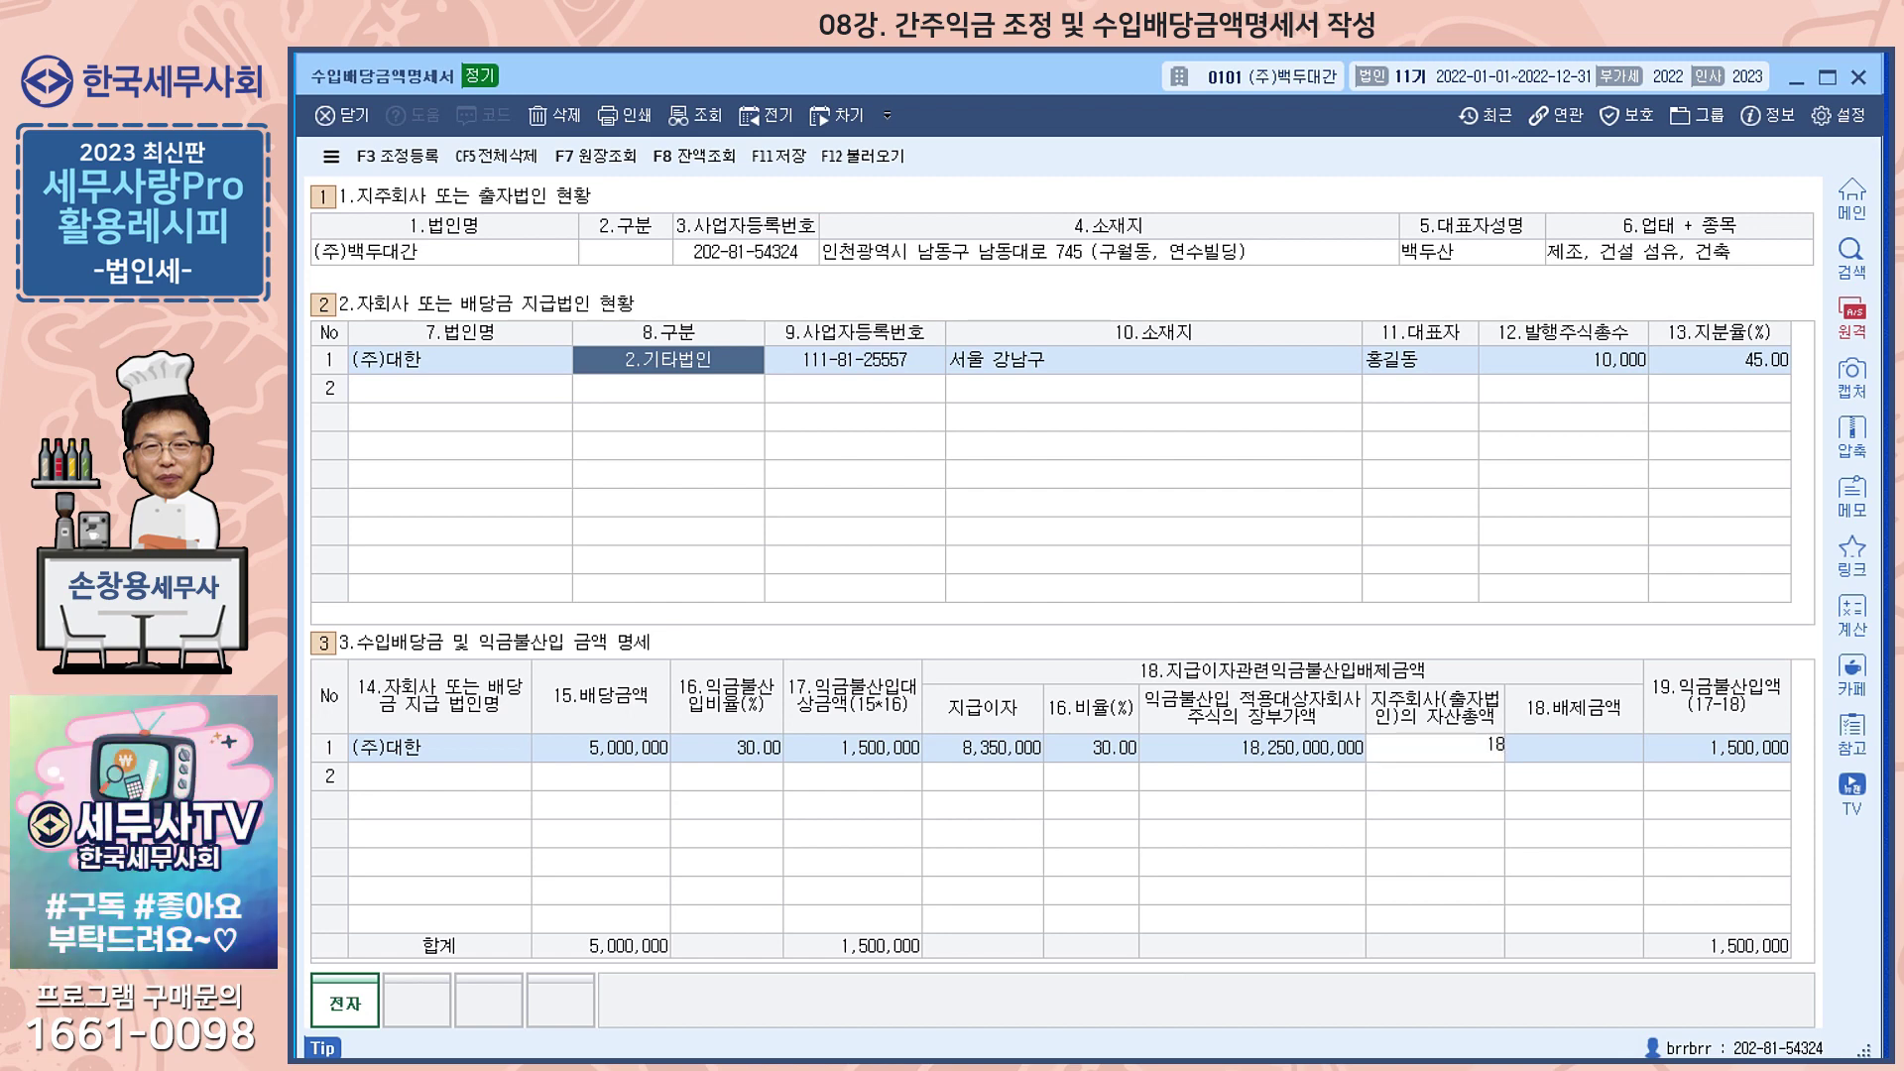
type("2500000000")
key("Return")
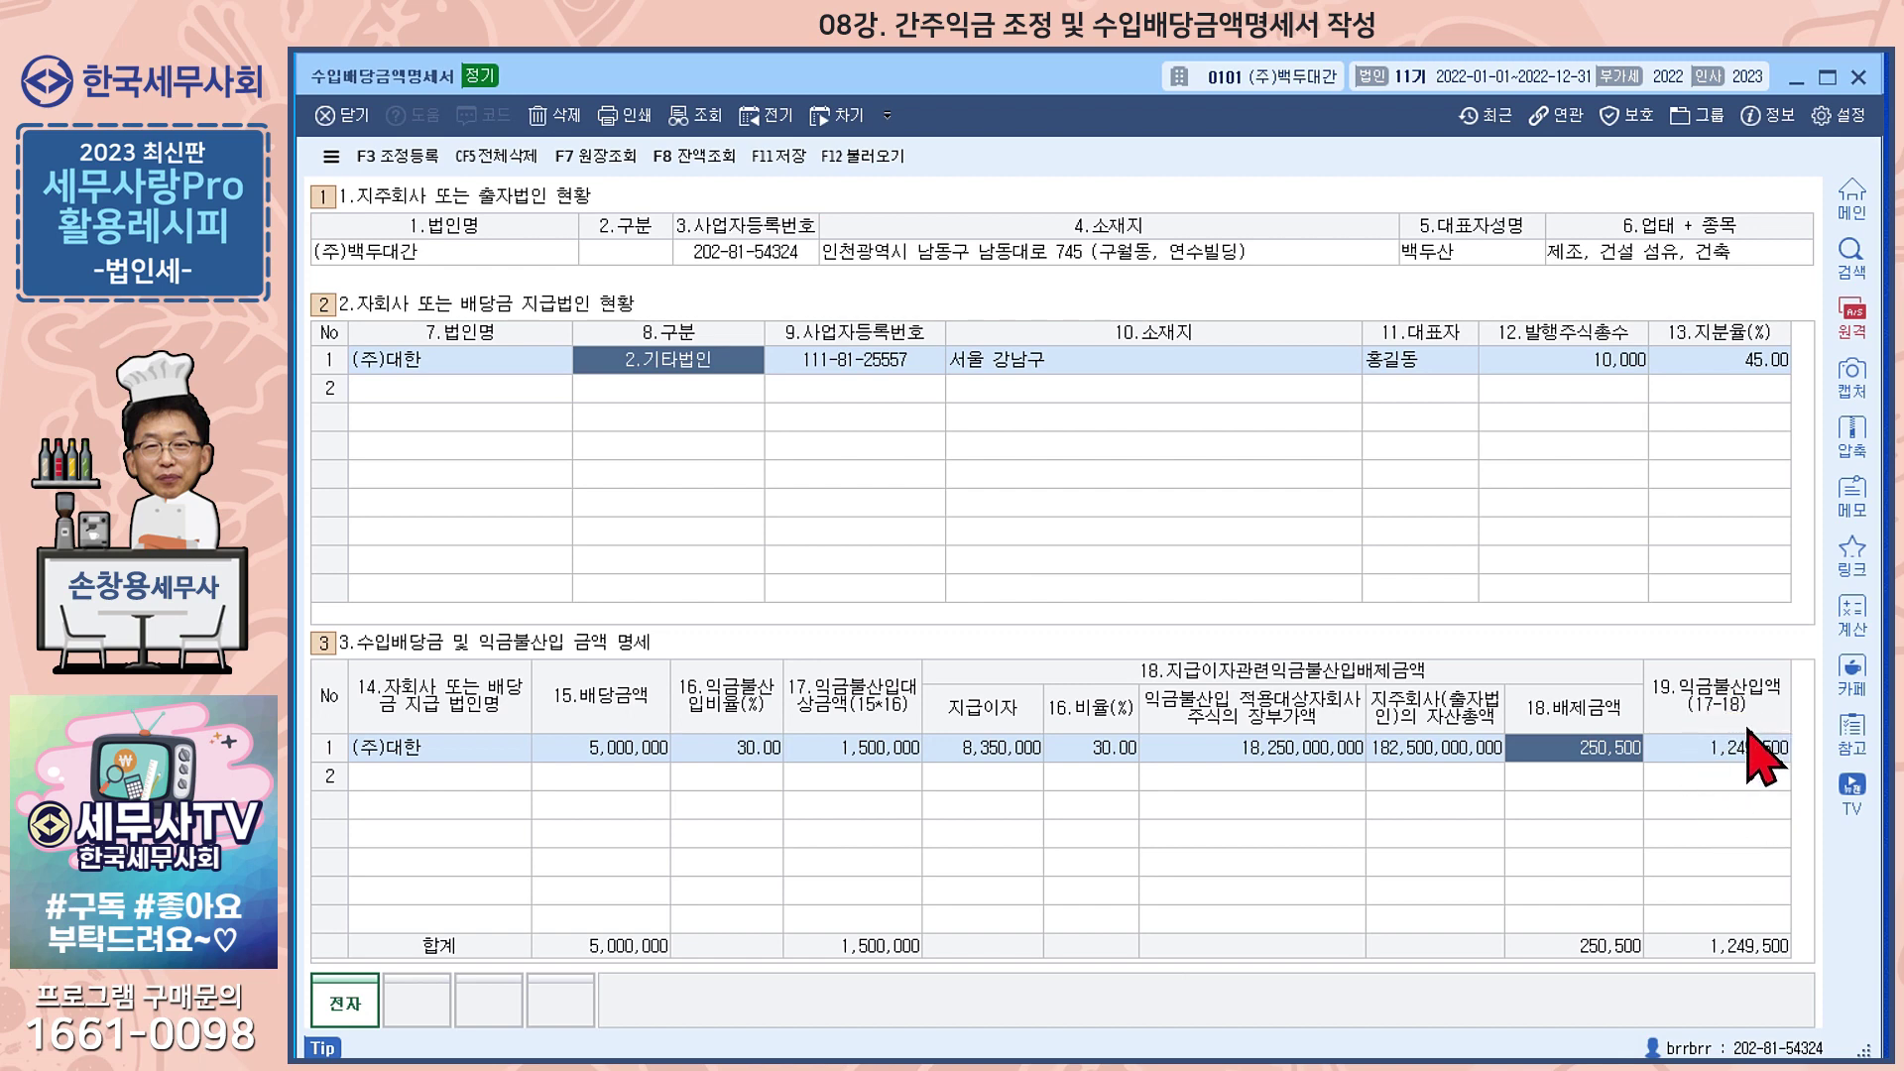
Register the 1,249,500 배당금수익익금불산입 adjustment as 기타 and close the adjustment register
left_click(399, 159)
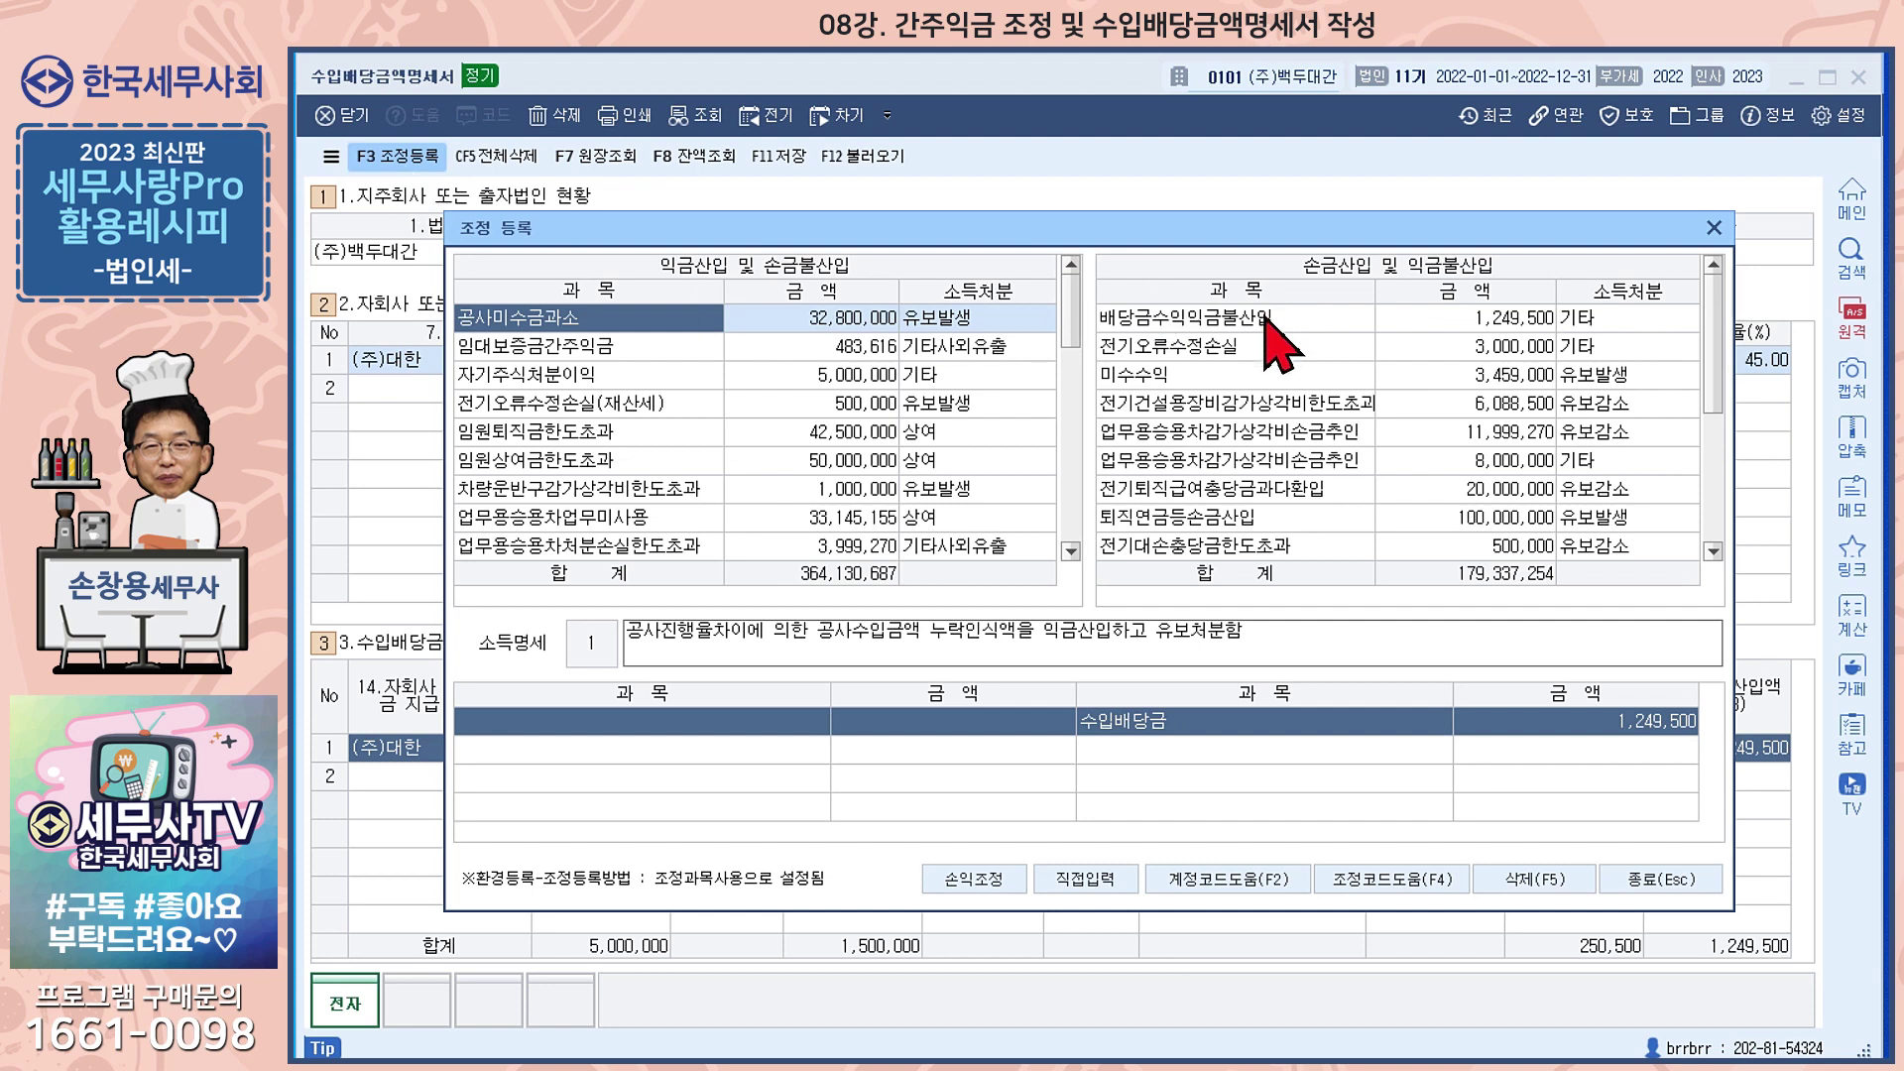
left_click(1274, 319)
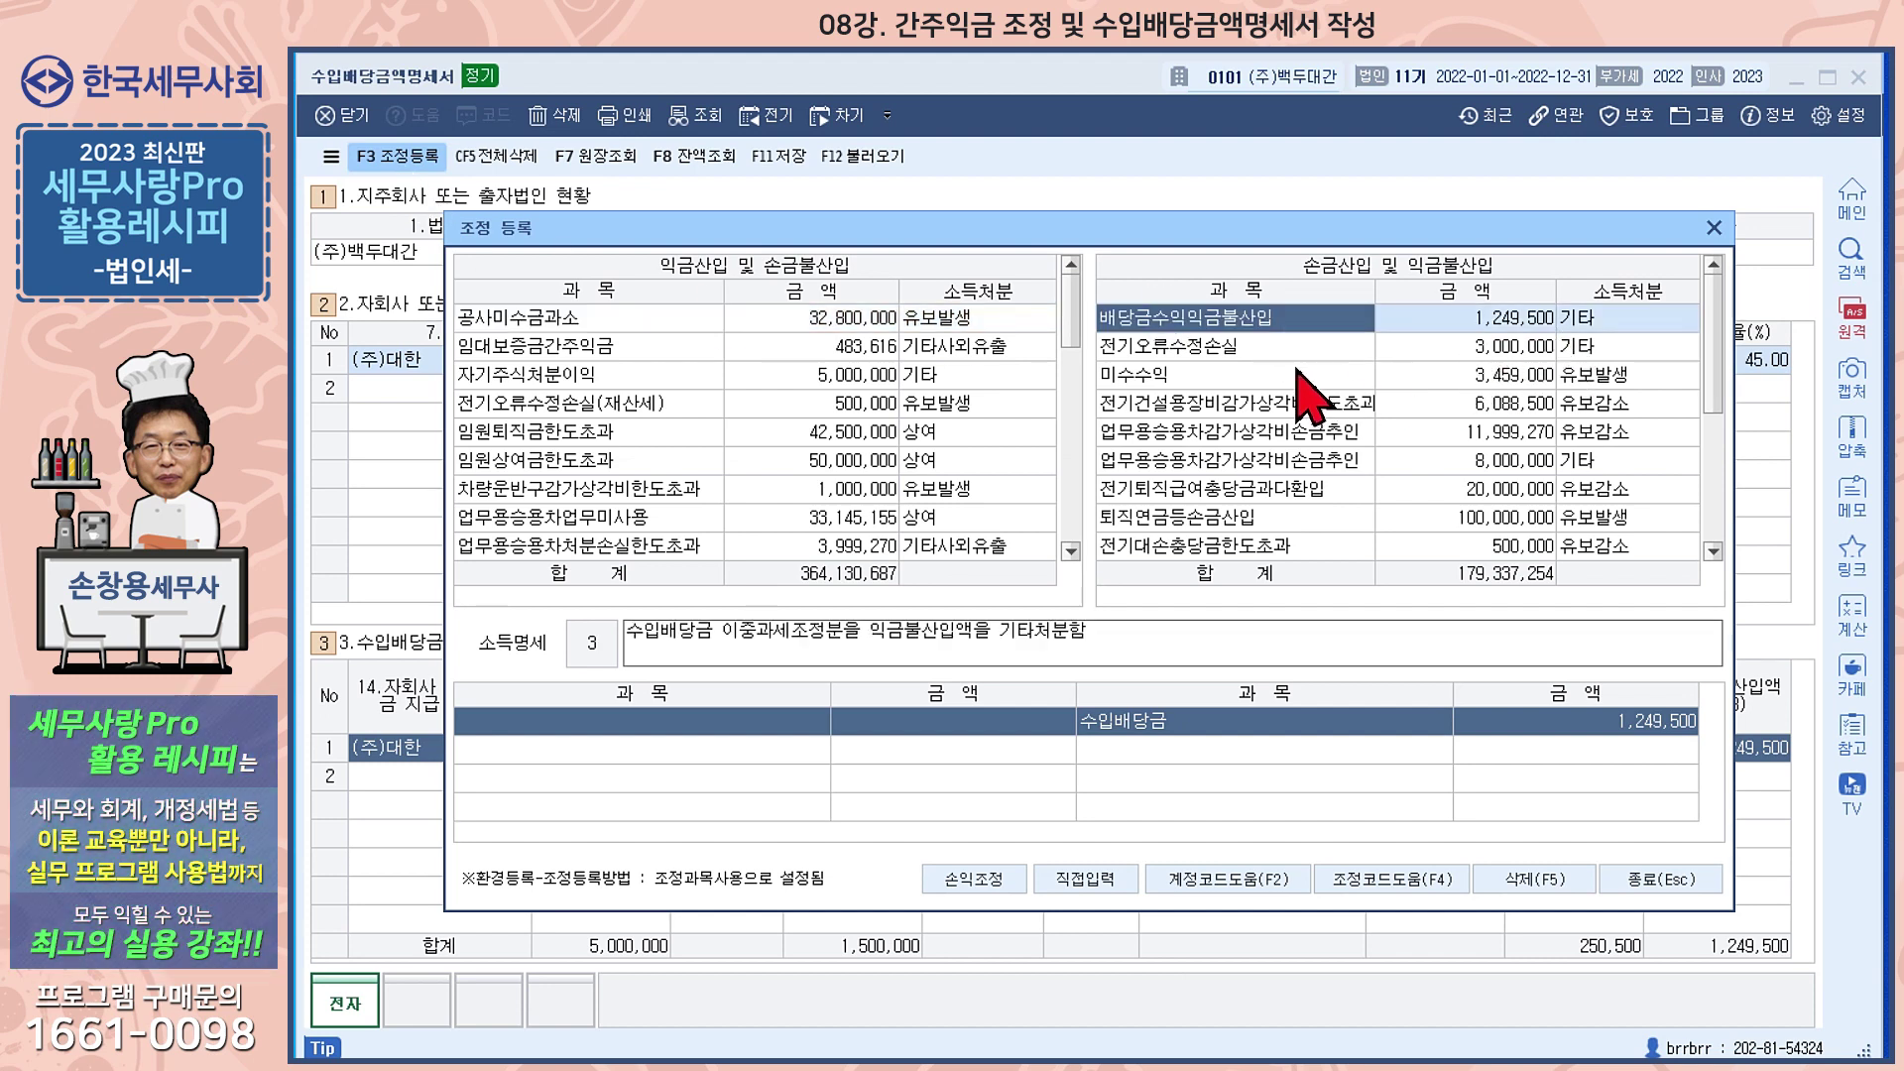
left_click(1412, 885)
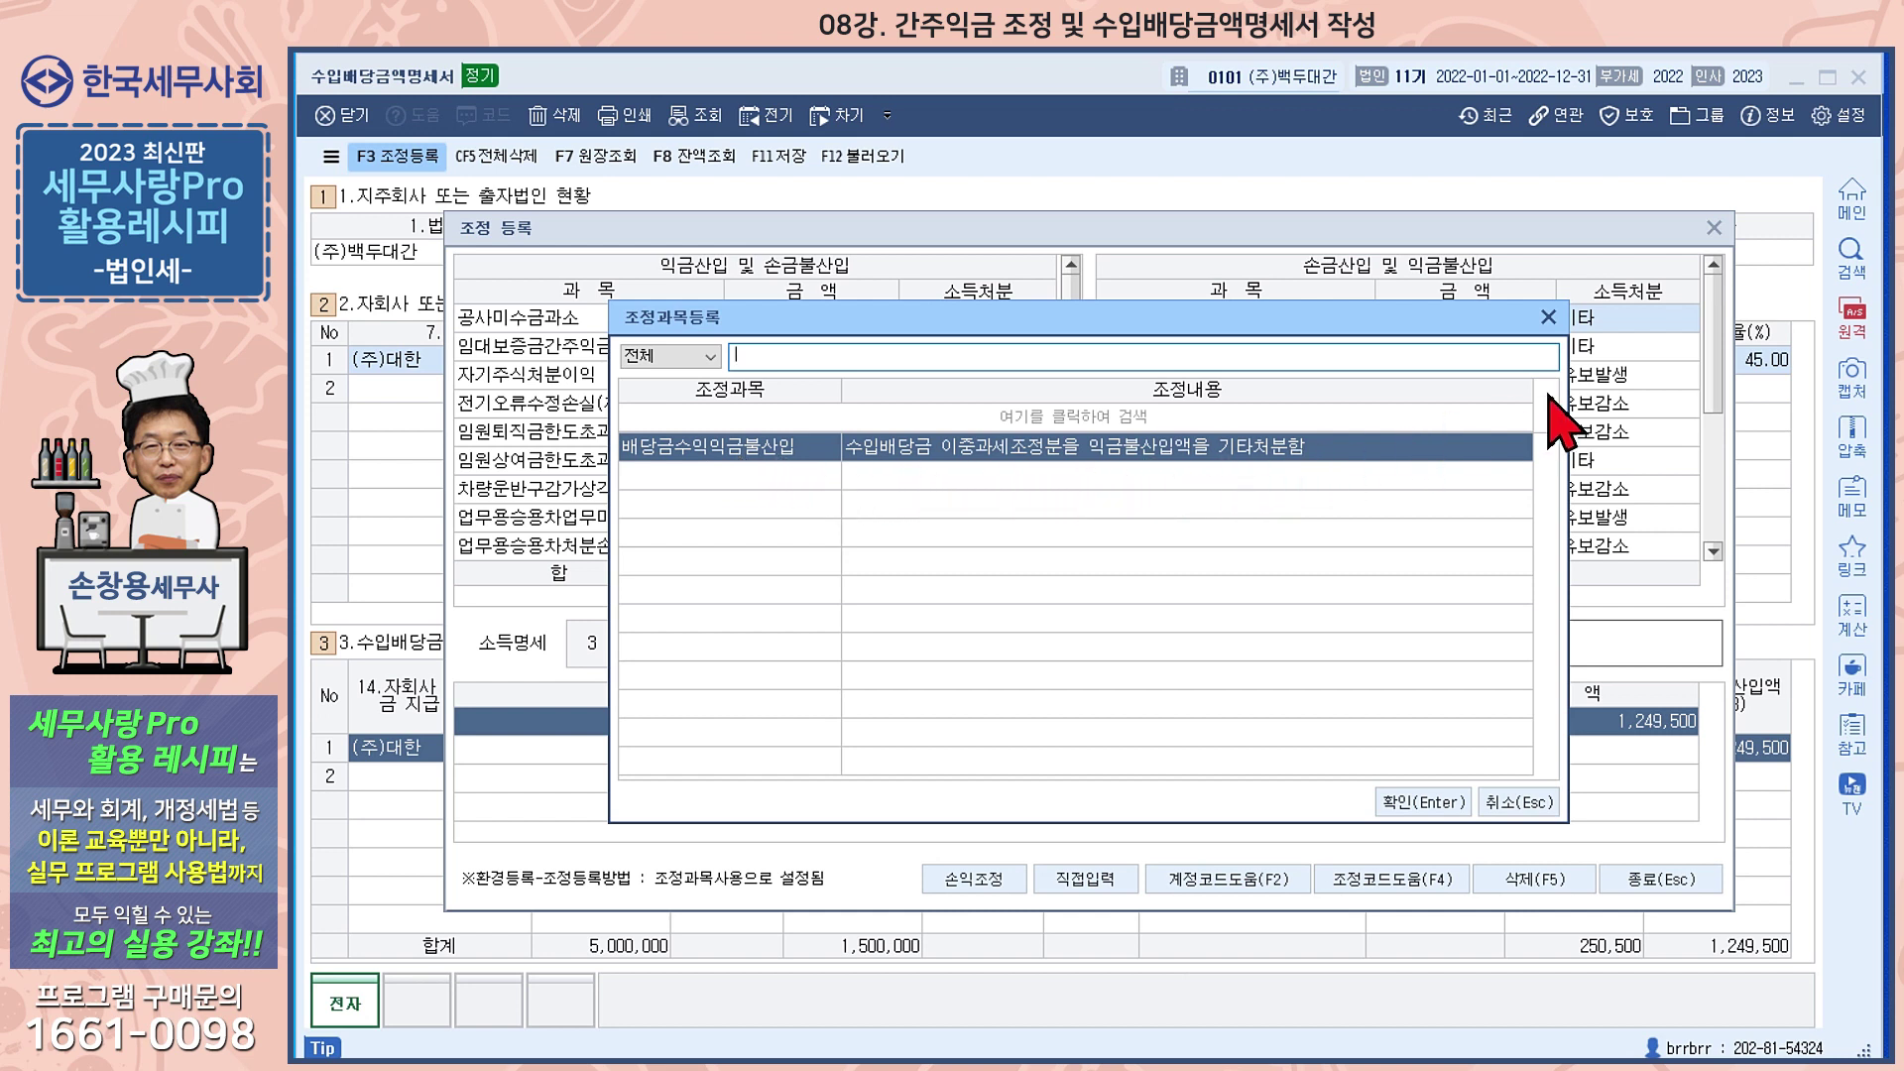
left_click(1457, 802)
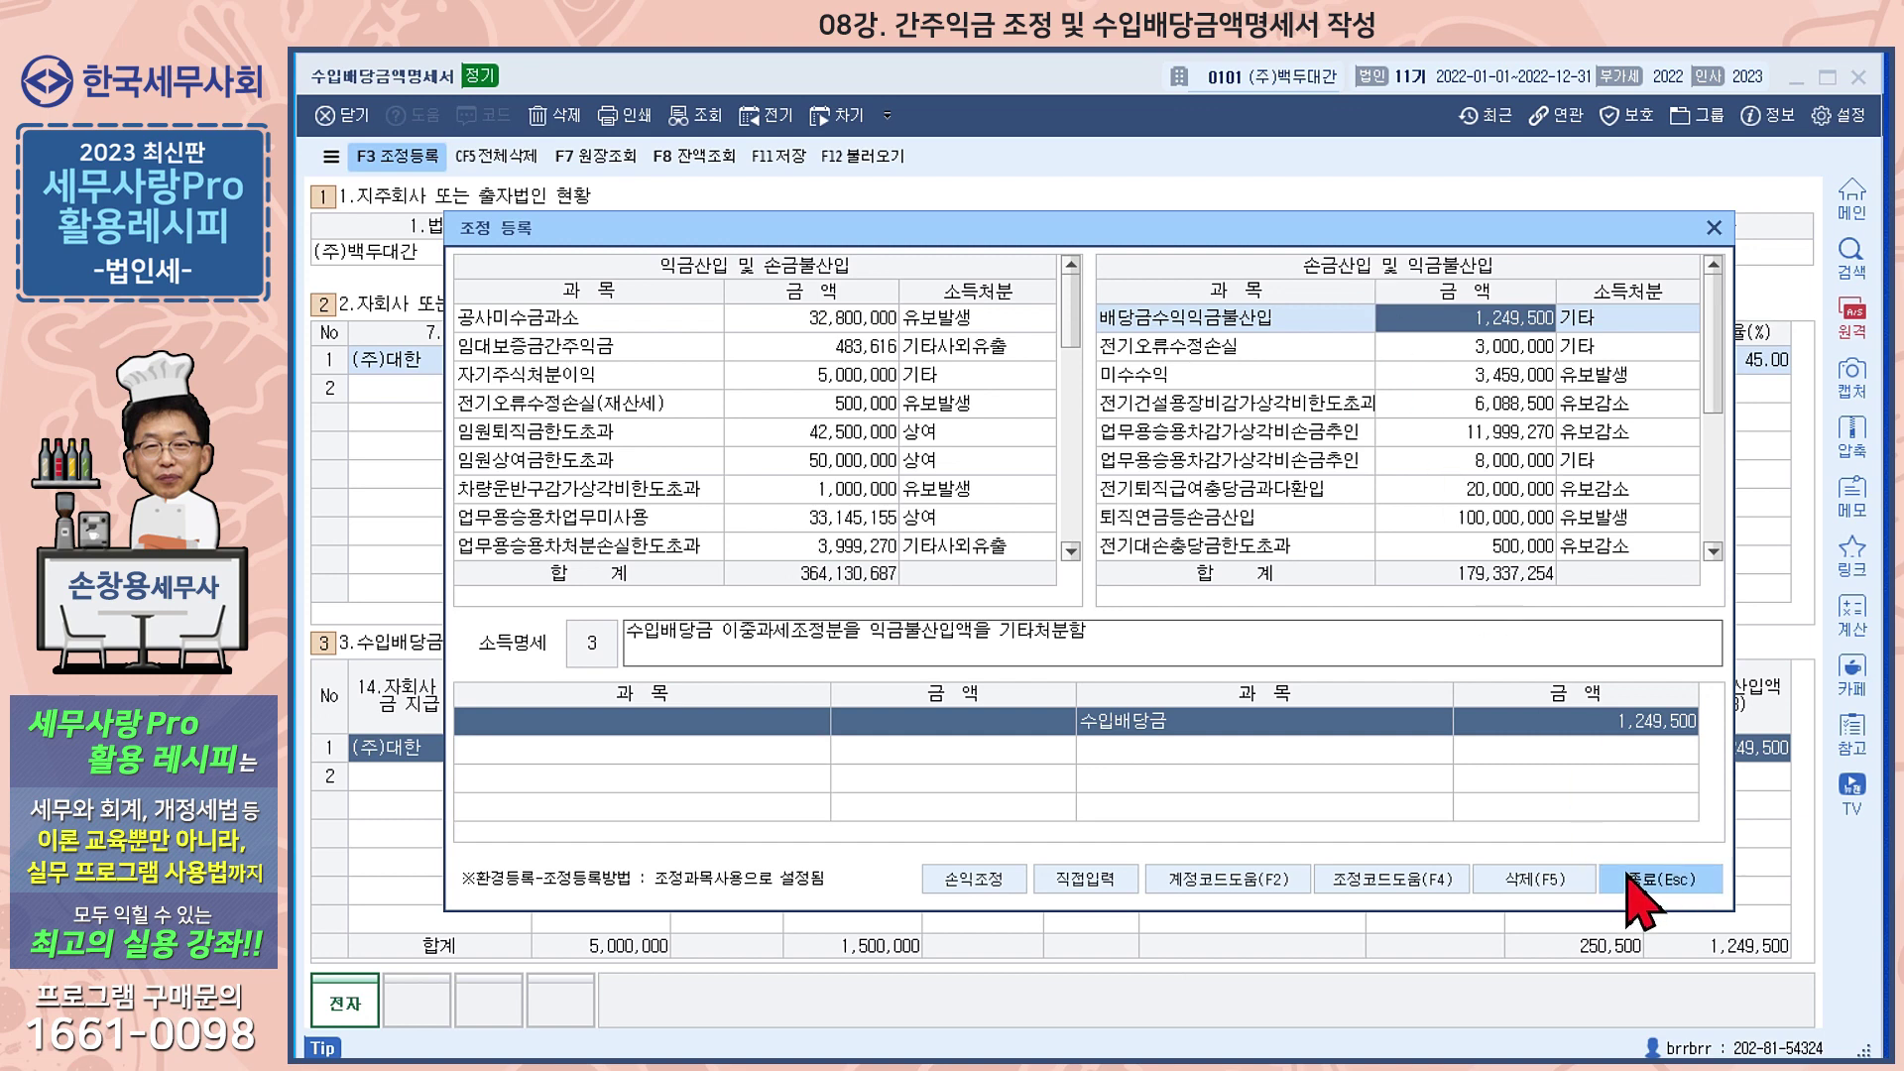
left_click(1660, 878)
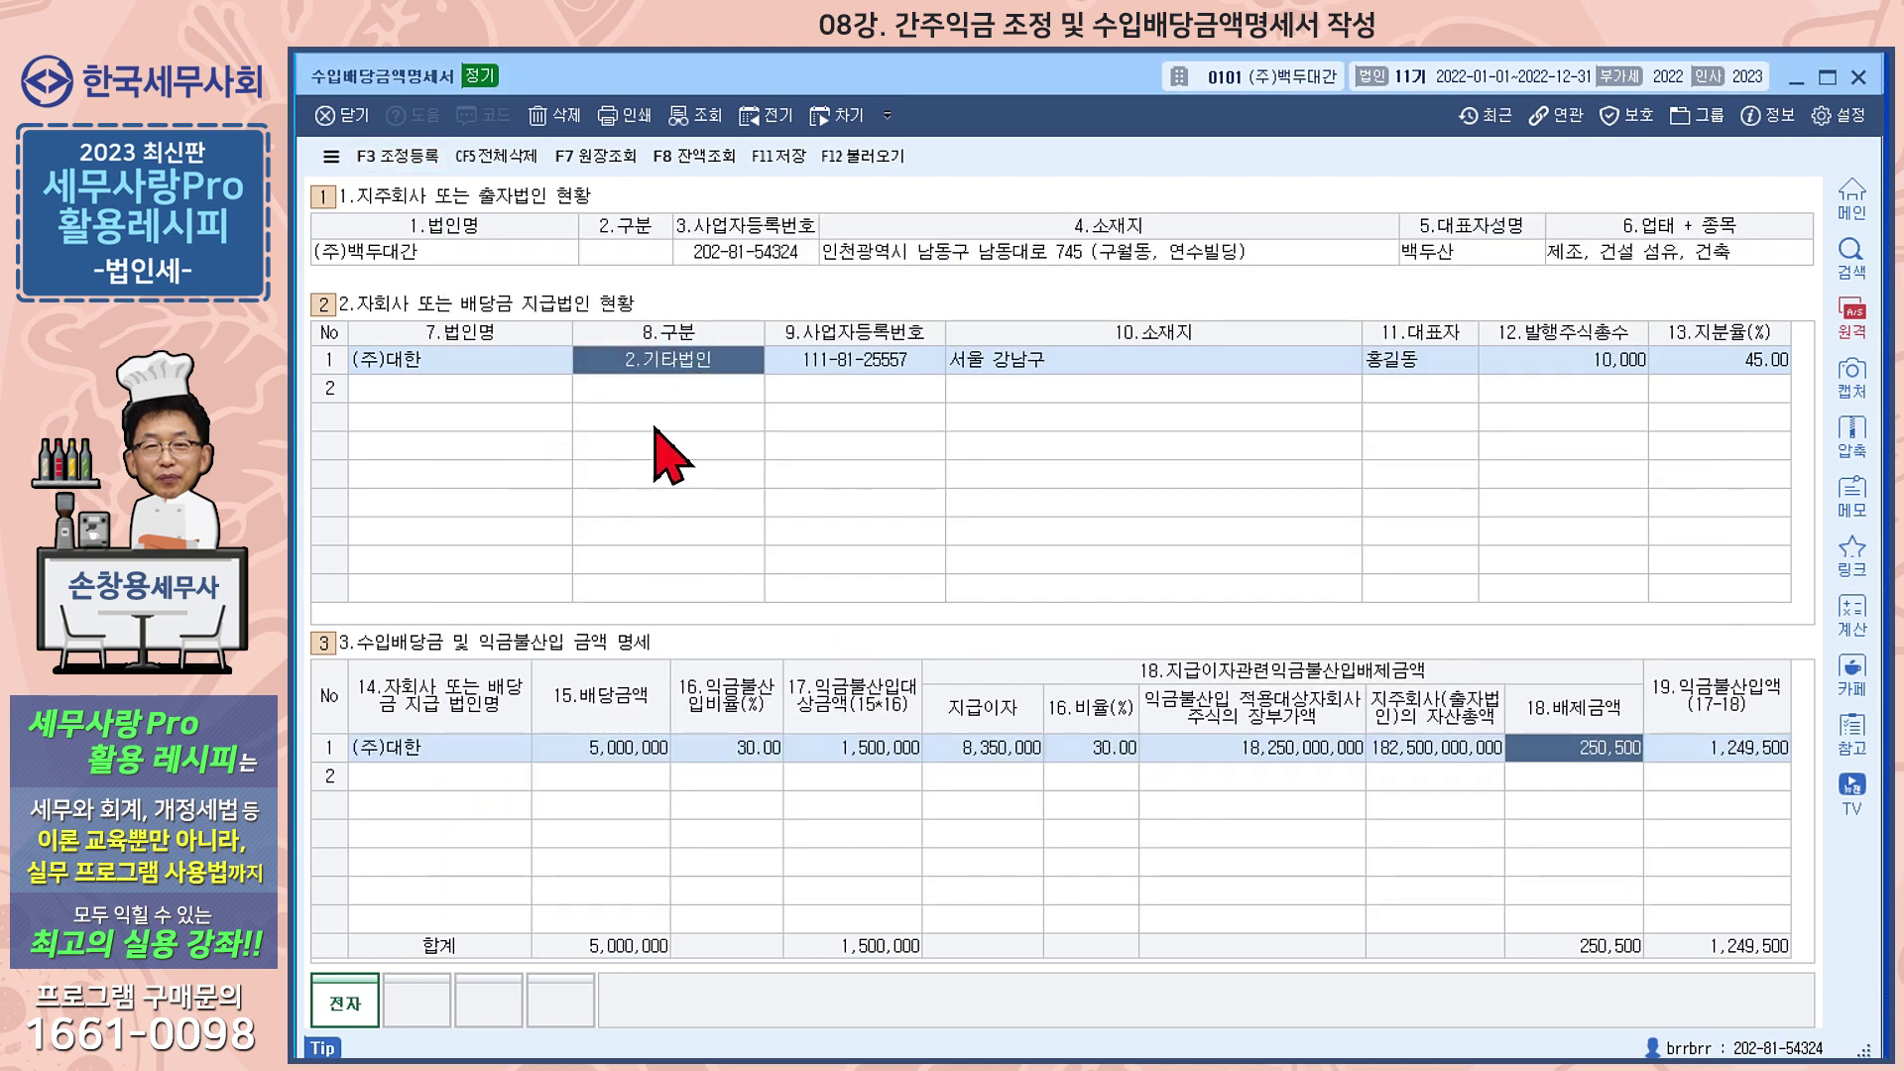